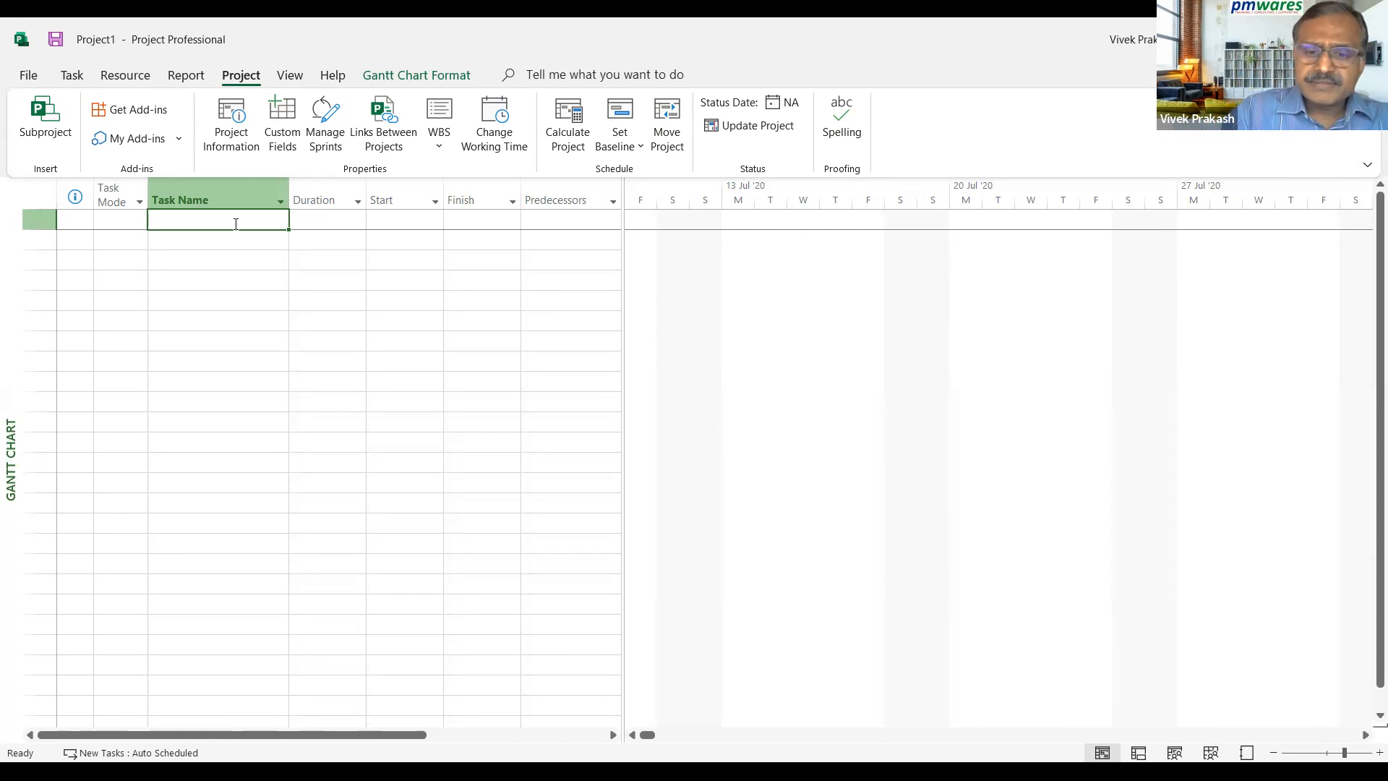
Add a task named Planning in the first row of the task table
click(236, 298)
click(232, 220)
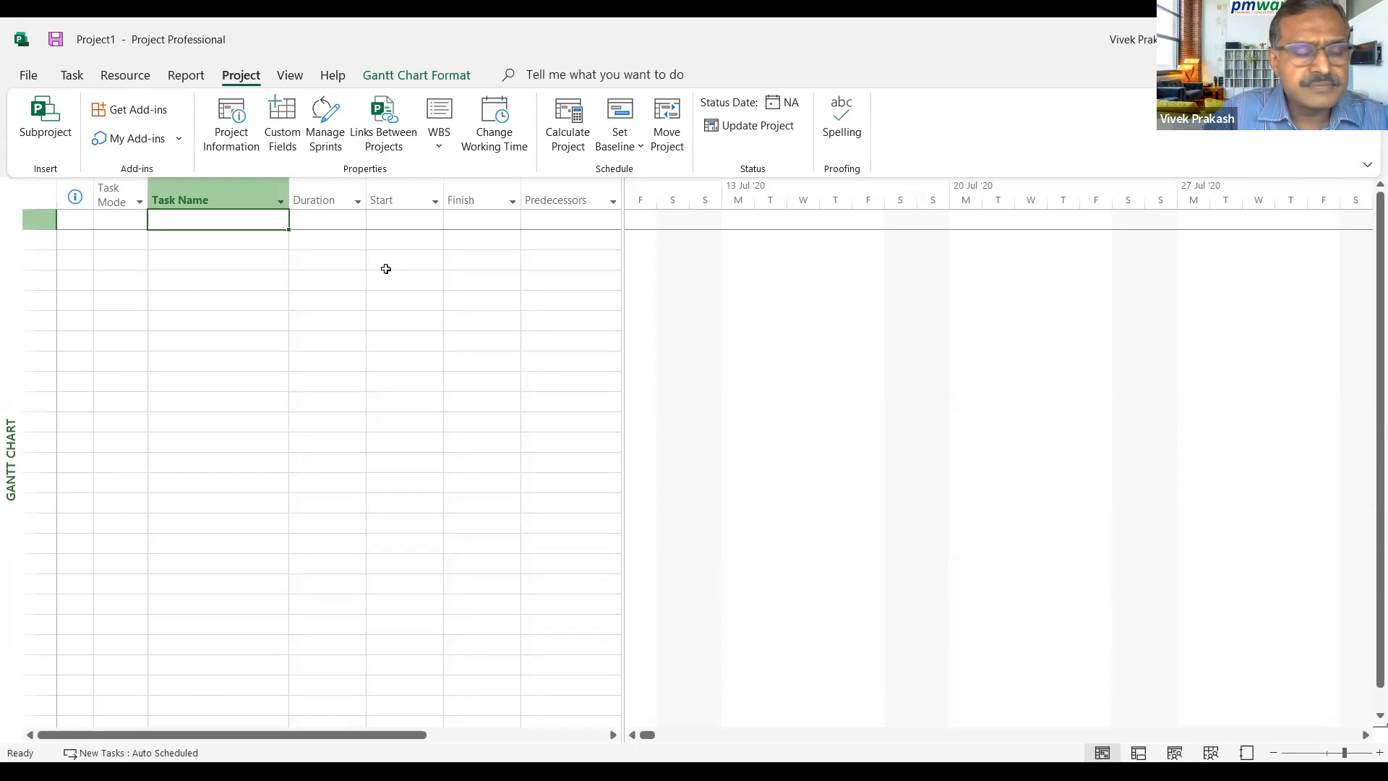
text(Planning)
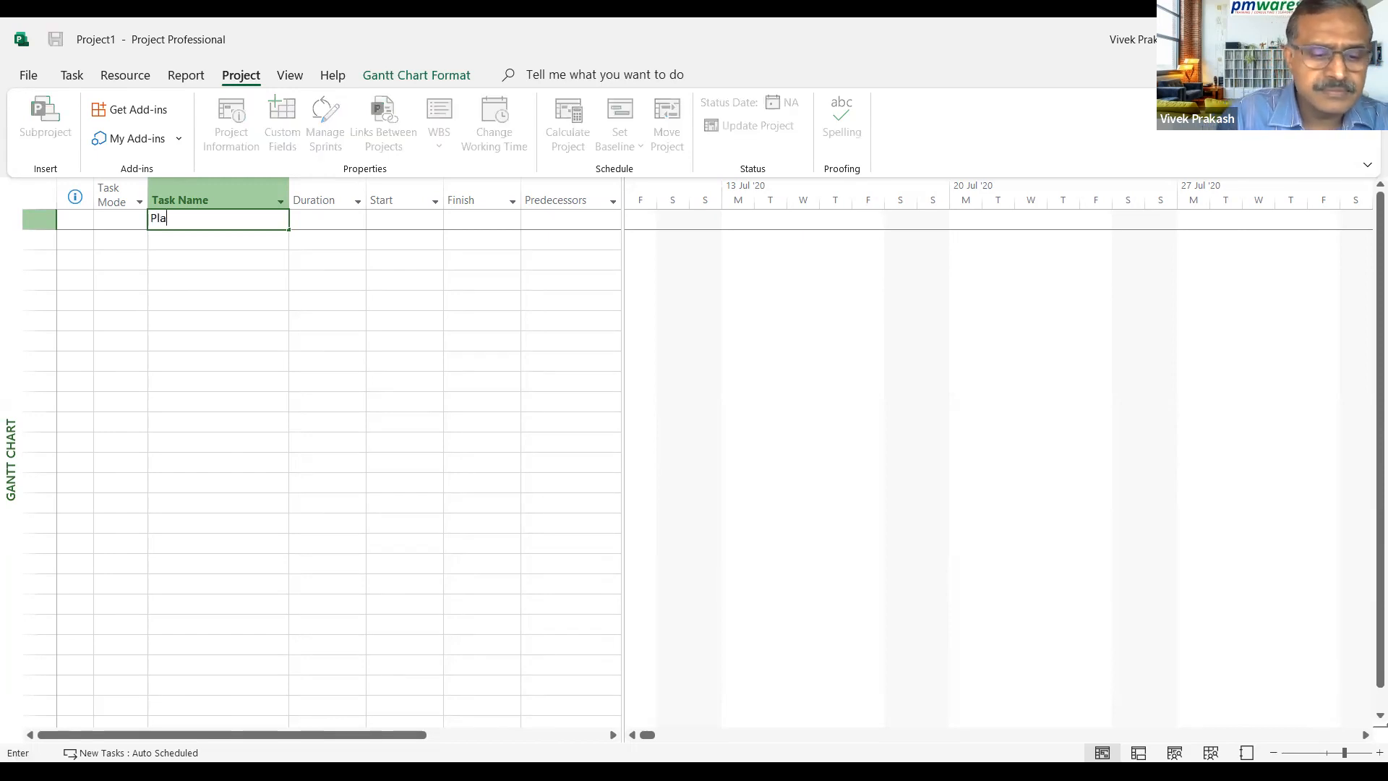
key(BackSpace)
key(BackSpace)
key(BackSpace)
text(ing)
key(Return)
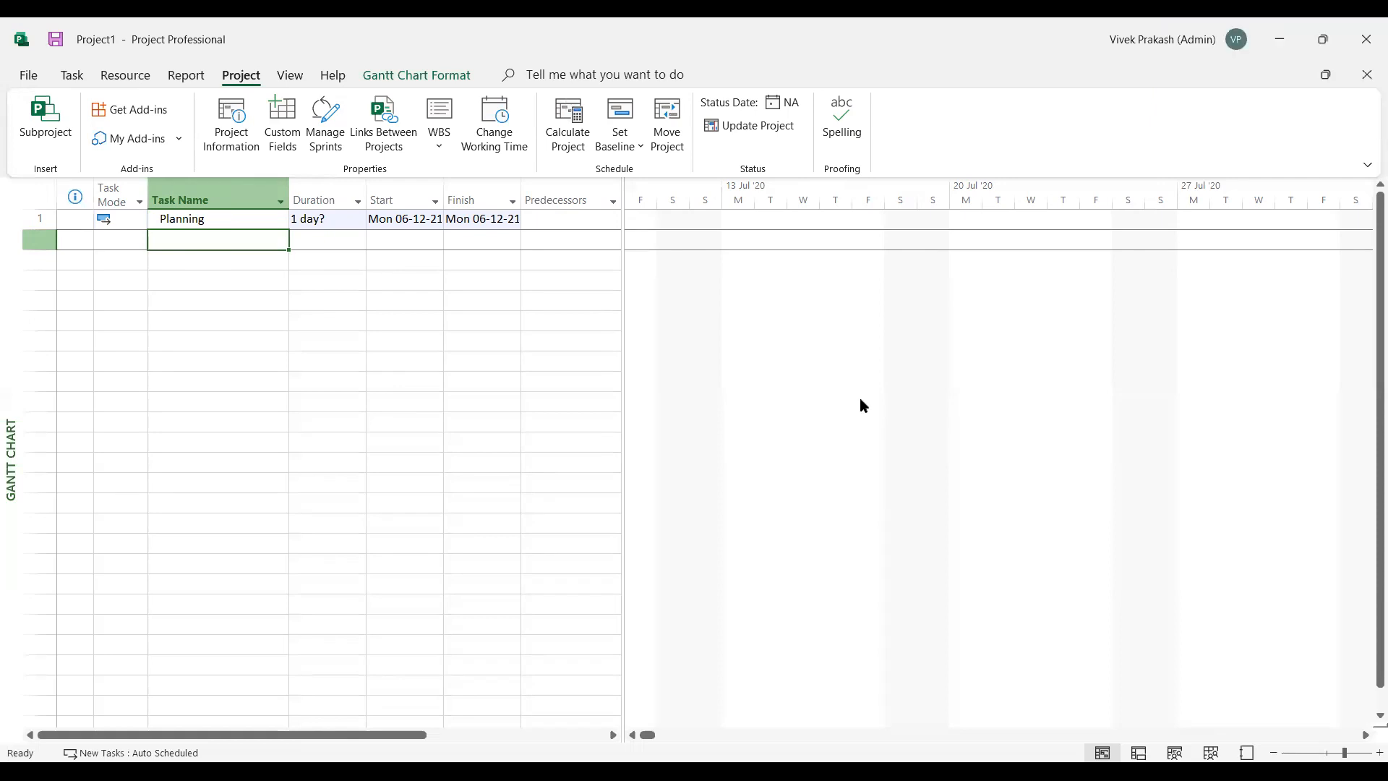
Add a task named Design in the row directly below Planning
click(231, 300)
click(207, 224)
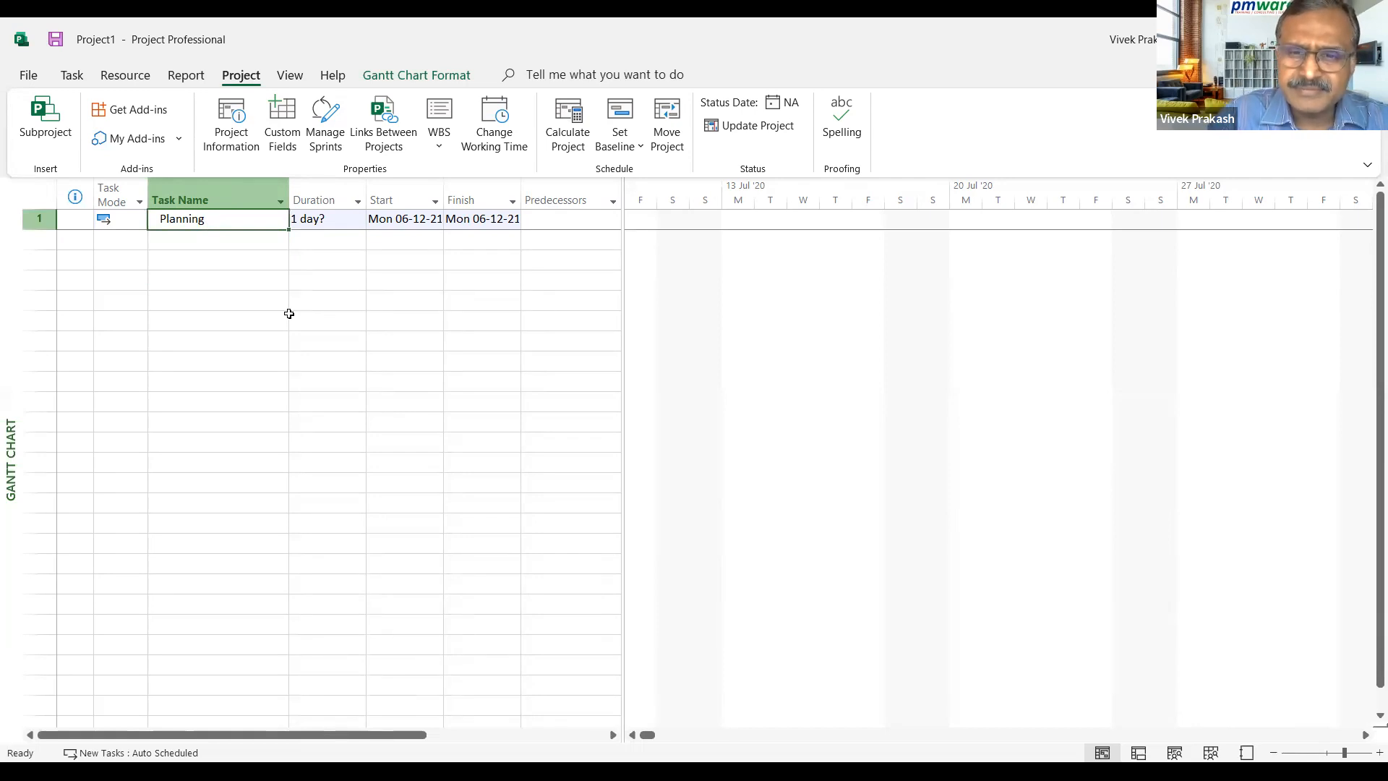
key(Down)
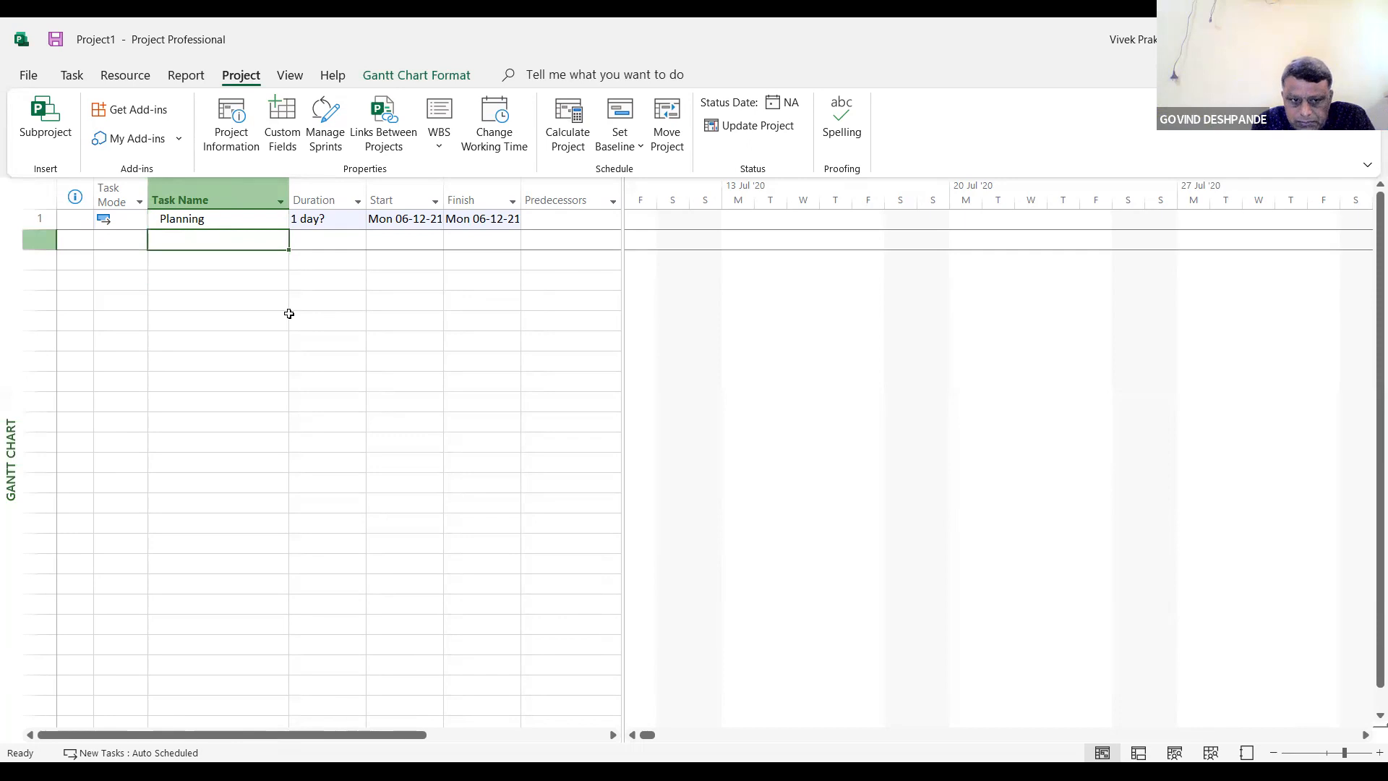
text(Des)
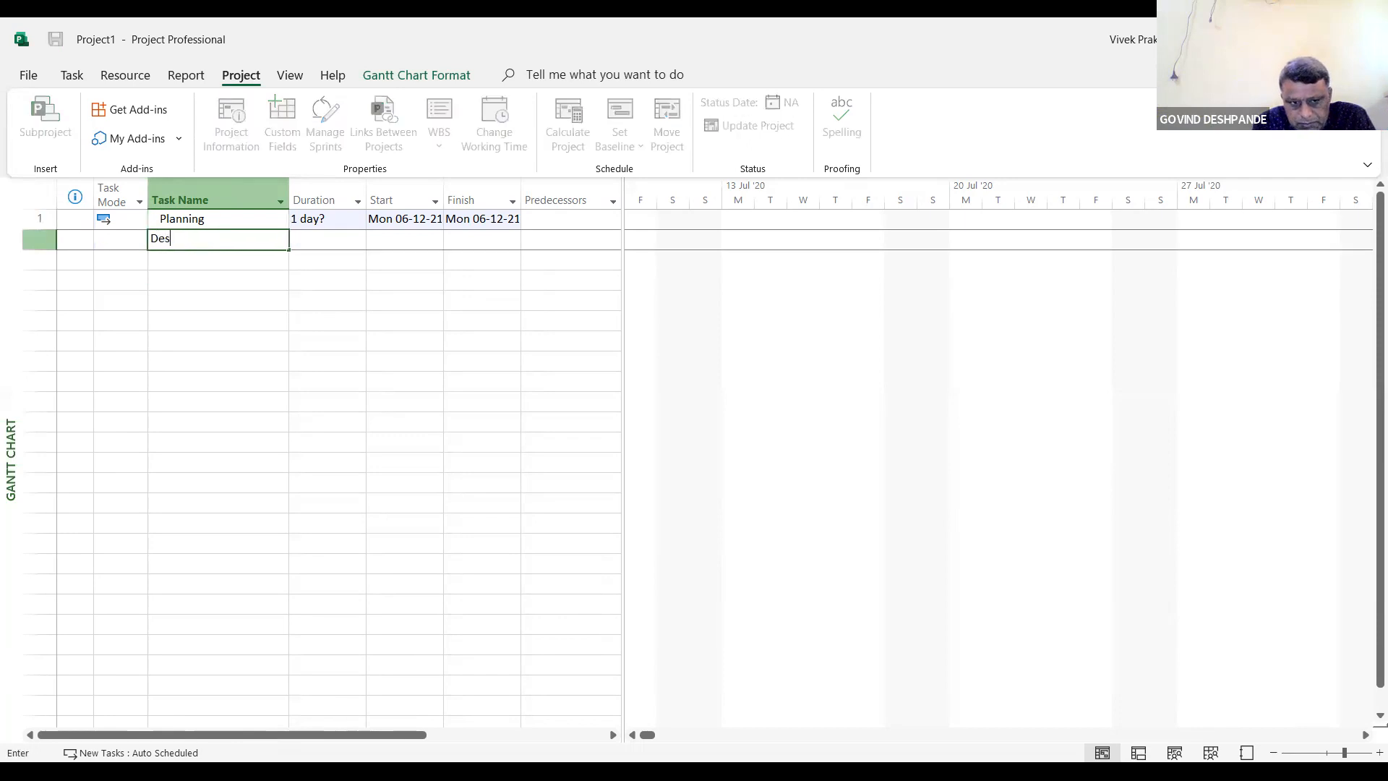
text(ign)
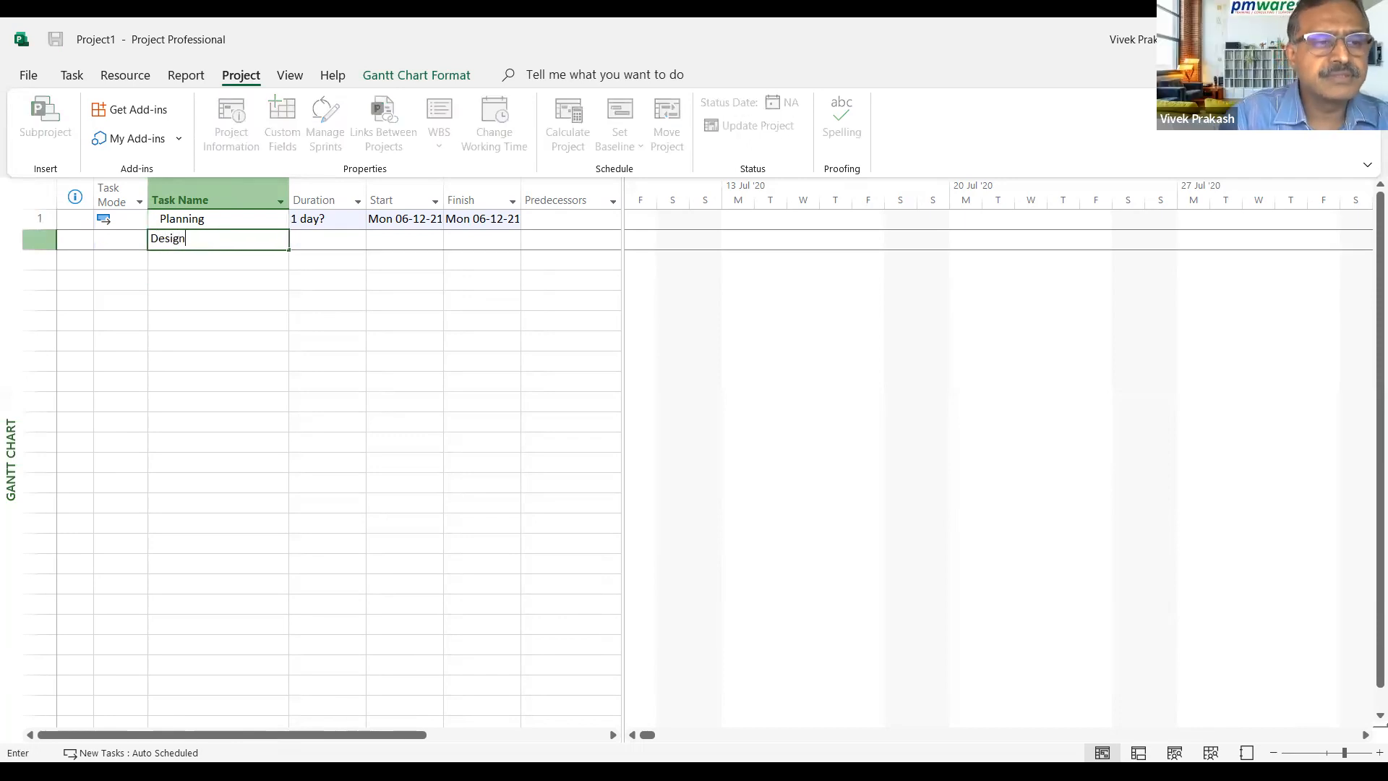
key(Return)
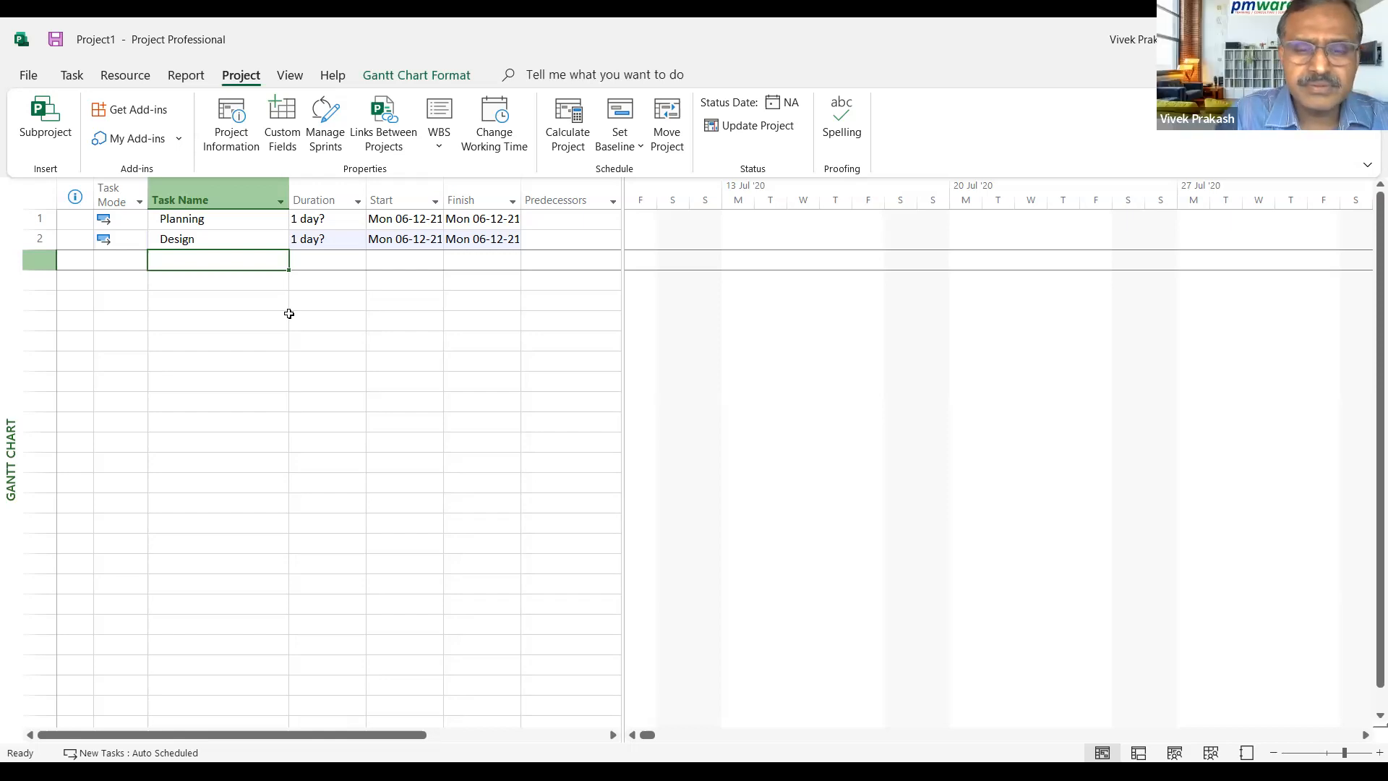
Add the tasks Mobilization and Construction in the two rows below Design
text(M)
key(BackSpace)
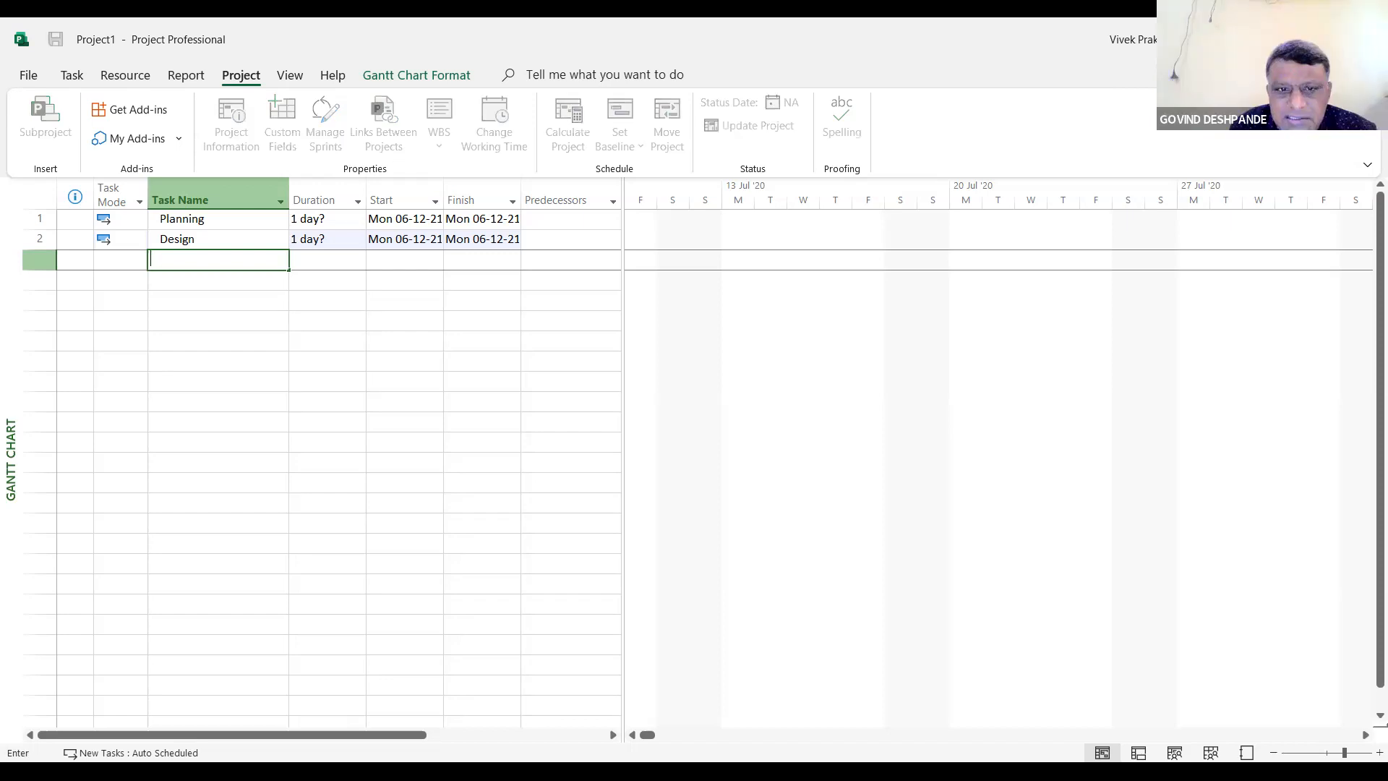
text(Mobil)
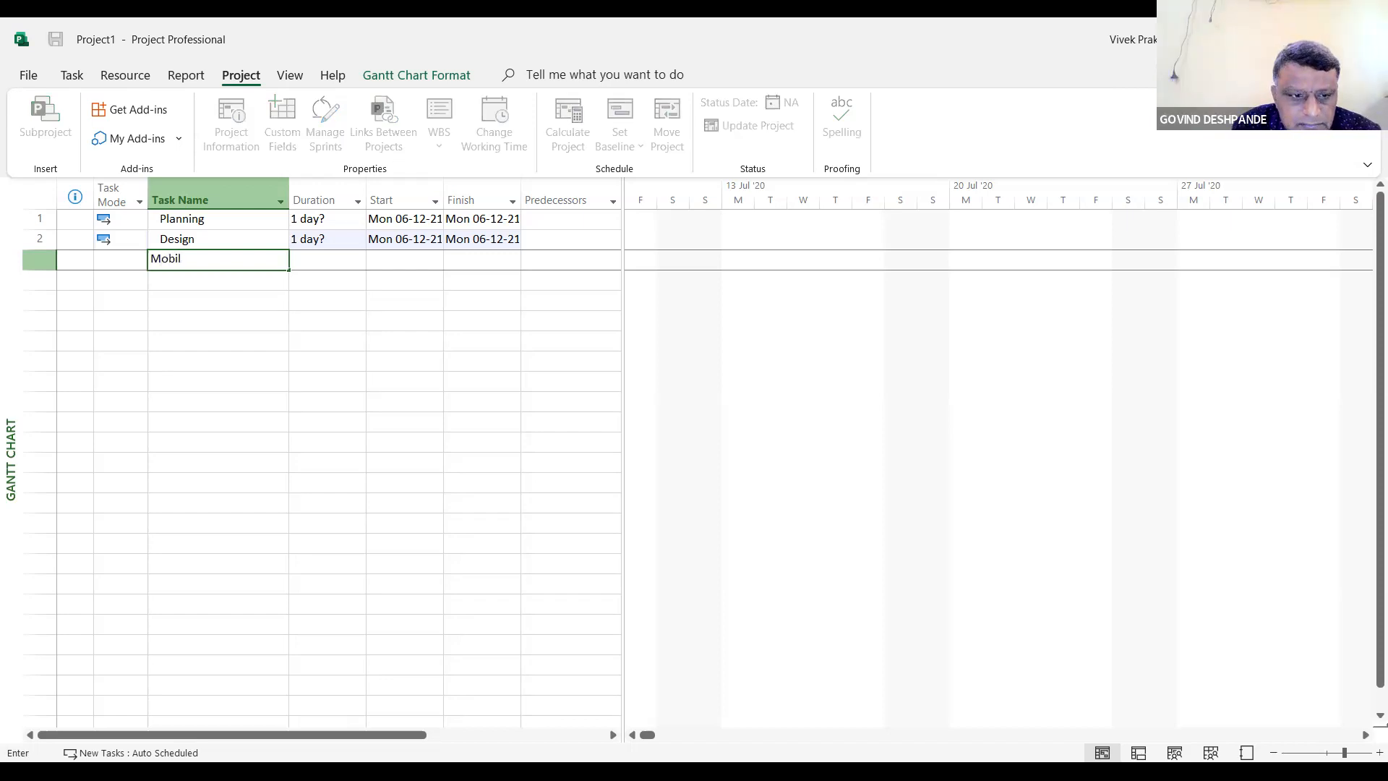
key(BackSpace)
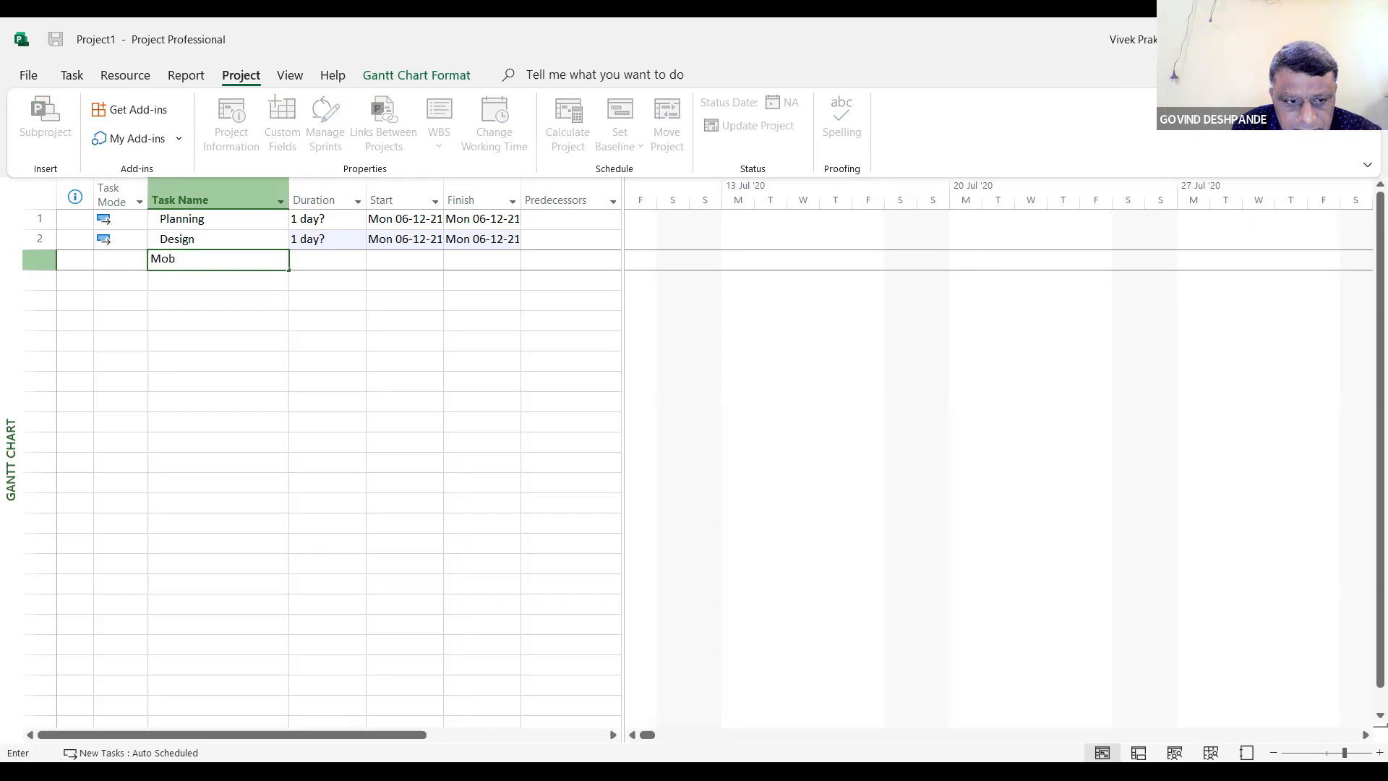
text(ilization)
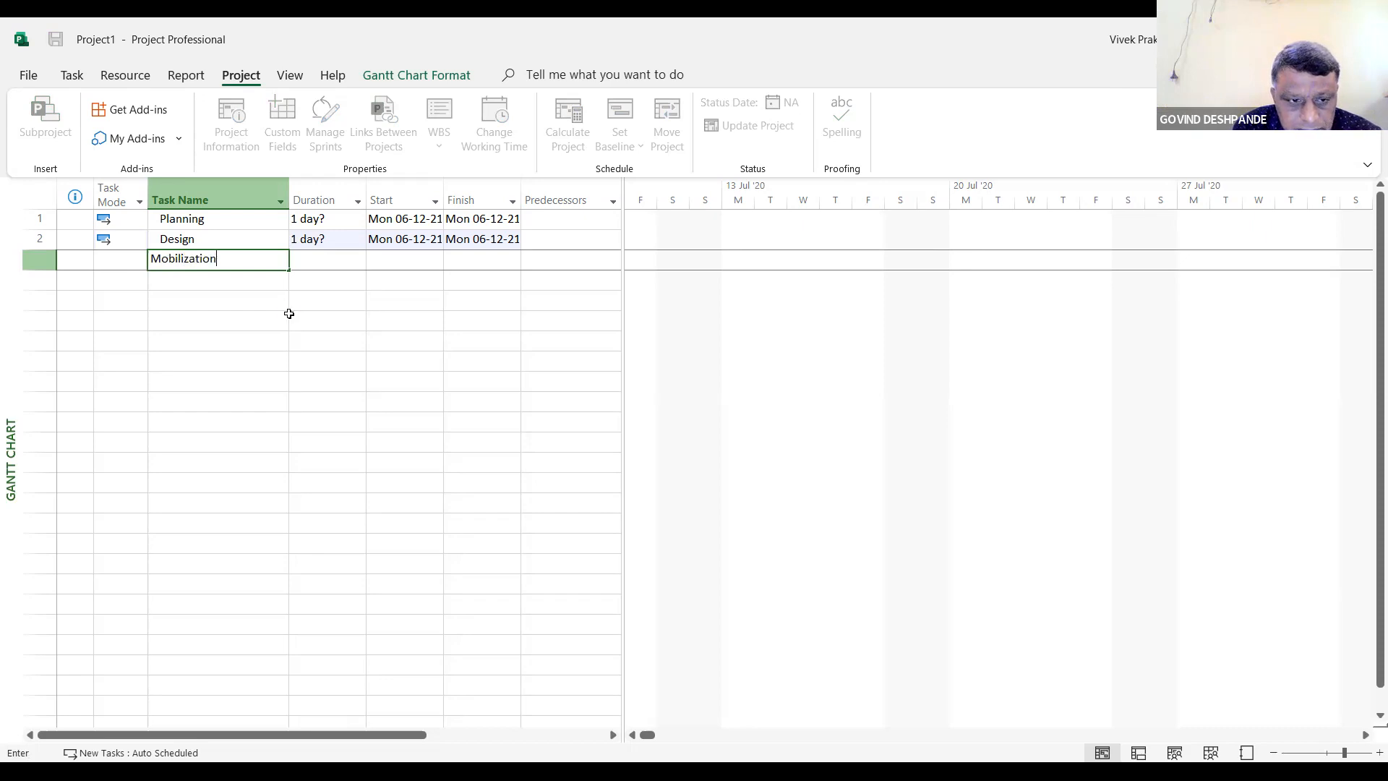
key(Return)
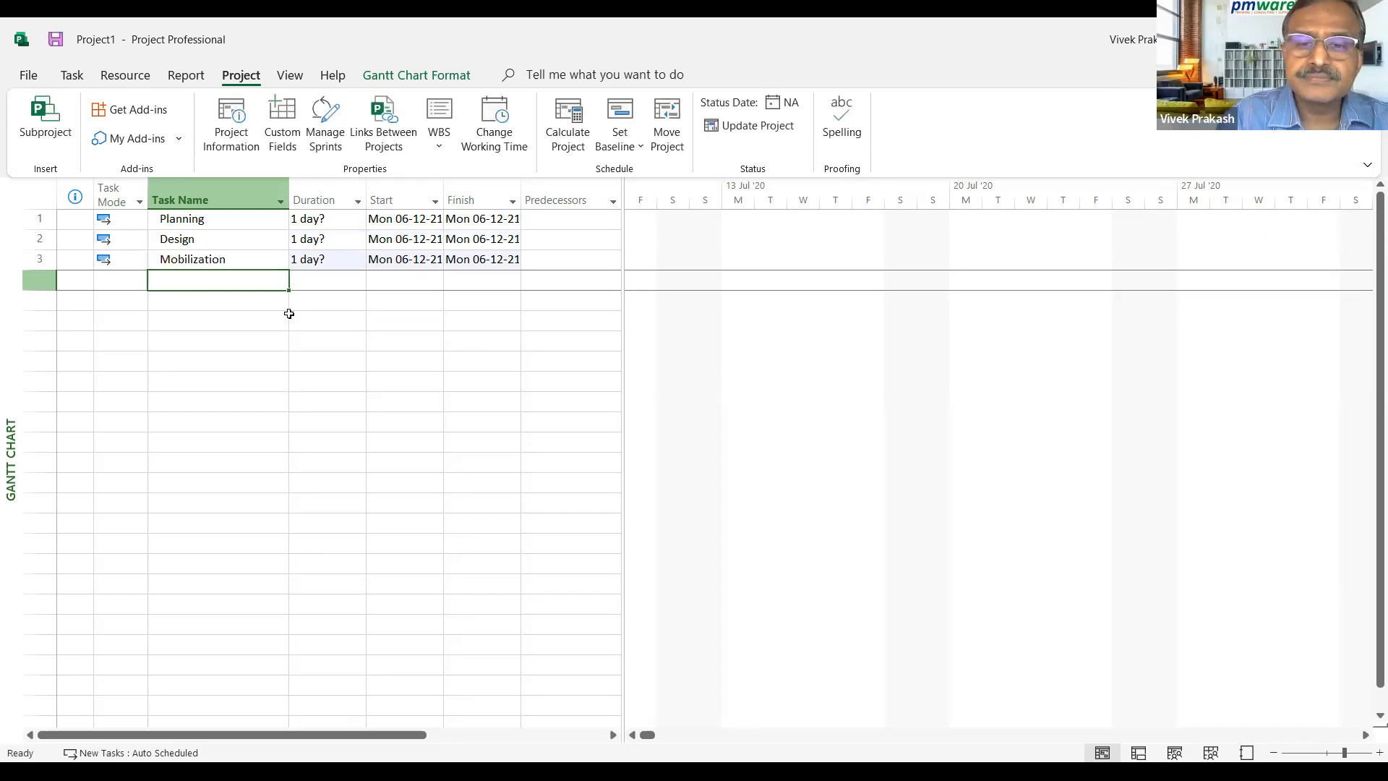
text(Construction)
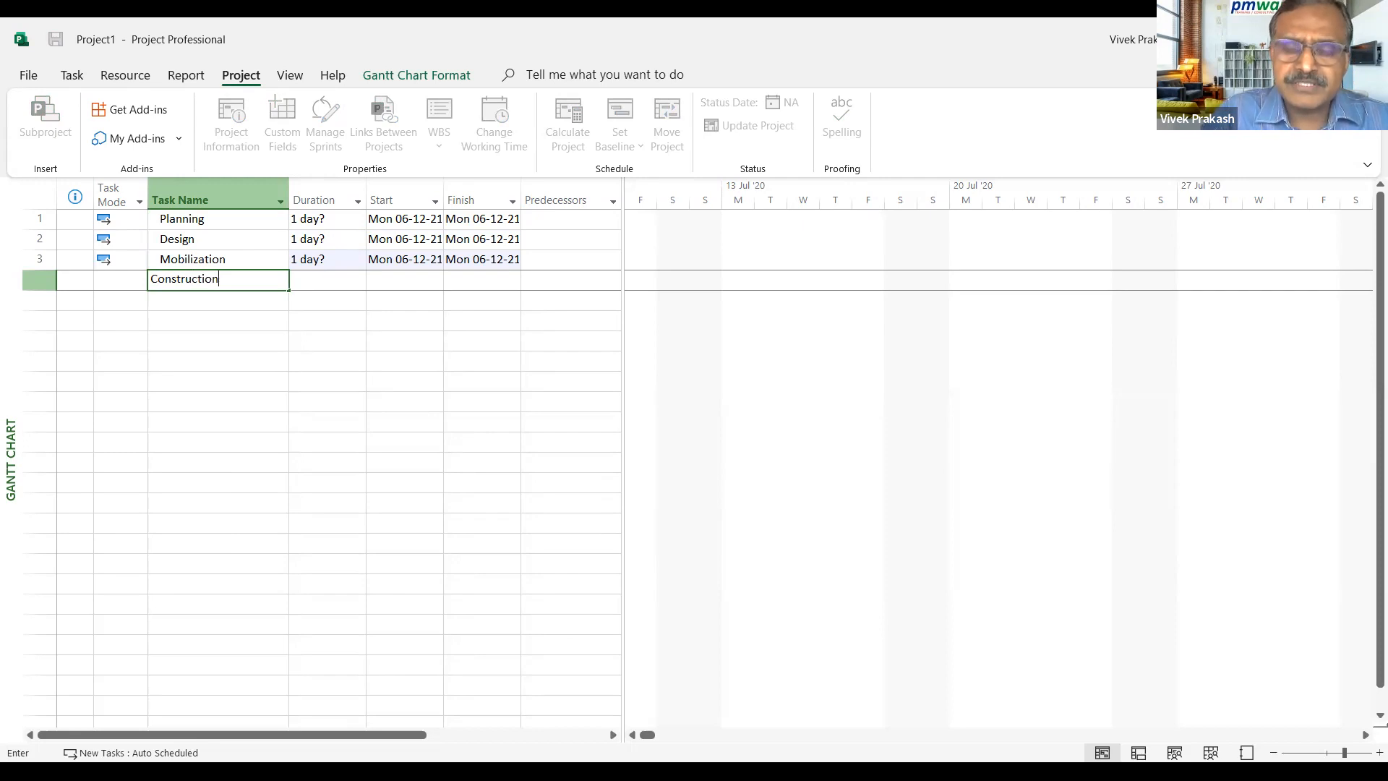
key(Up)
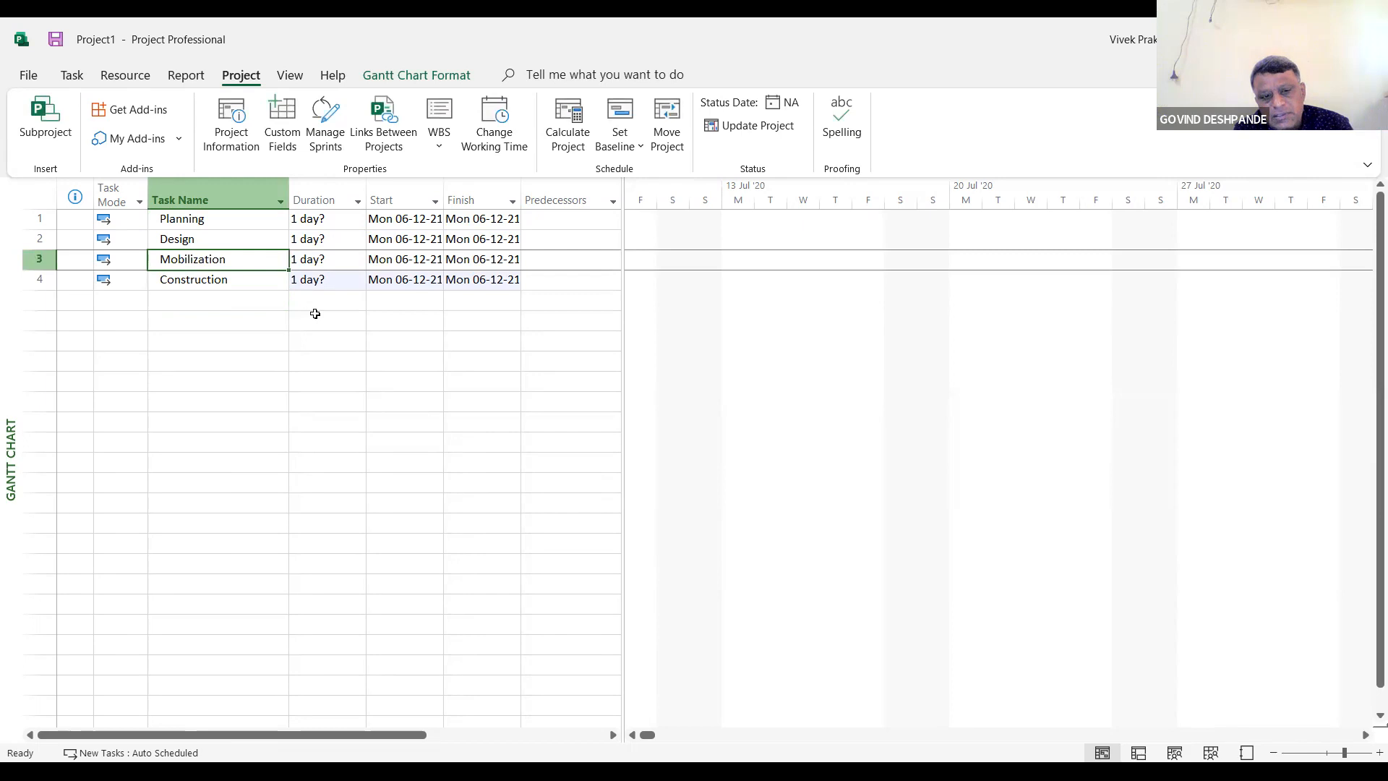
Delete the Construction and Mobilization tasks below Design
key(Down)
key(Delete)
key(Up)
key(Delete)
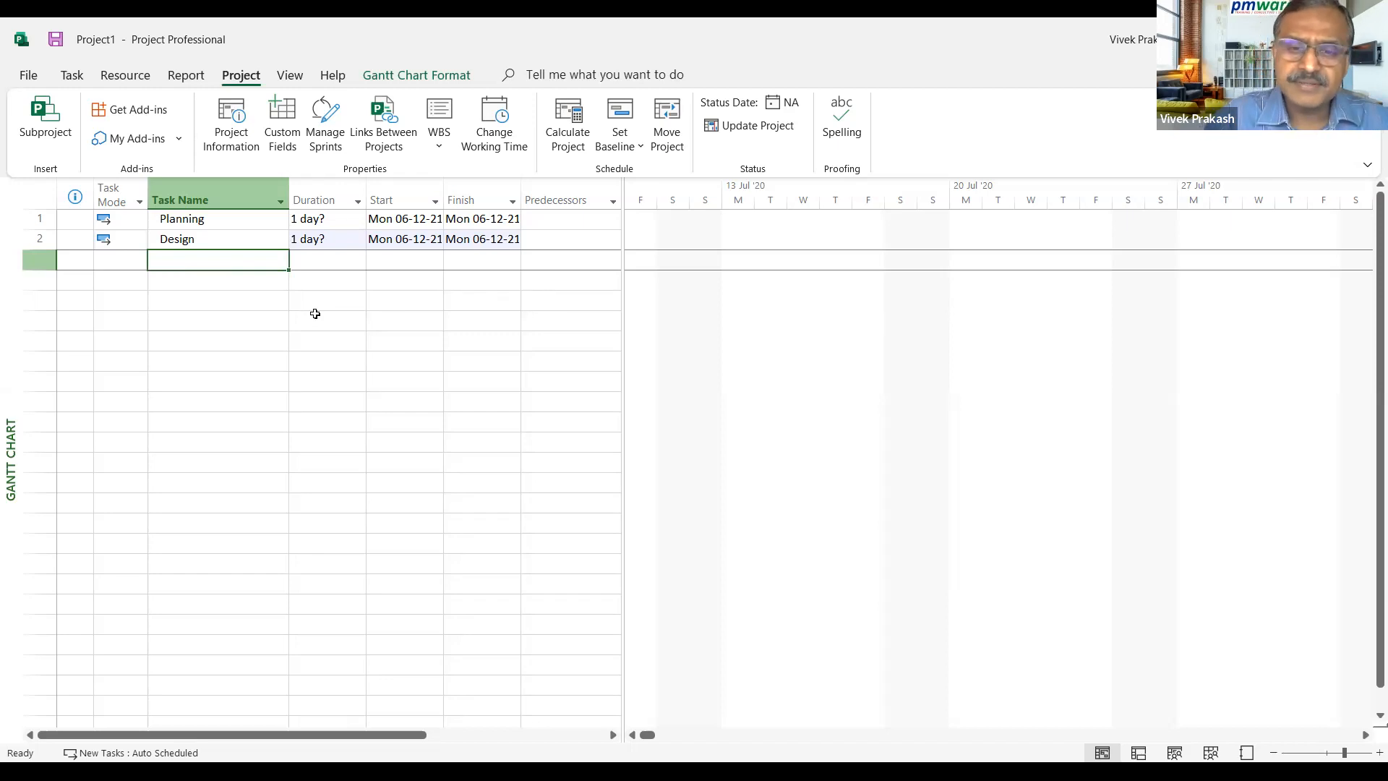
Add a task named Construction in the empty row directly below Design
text(Const)
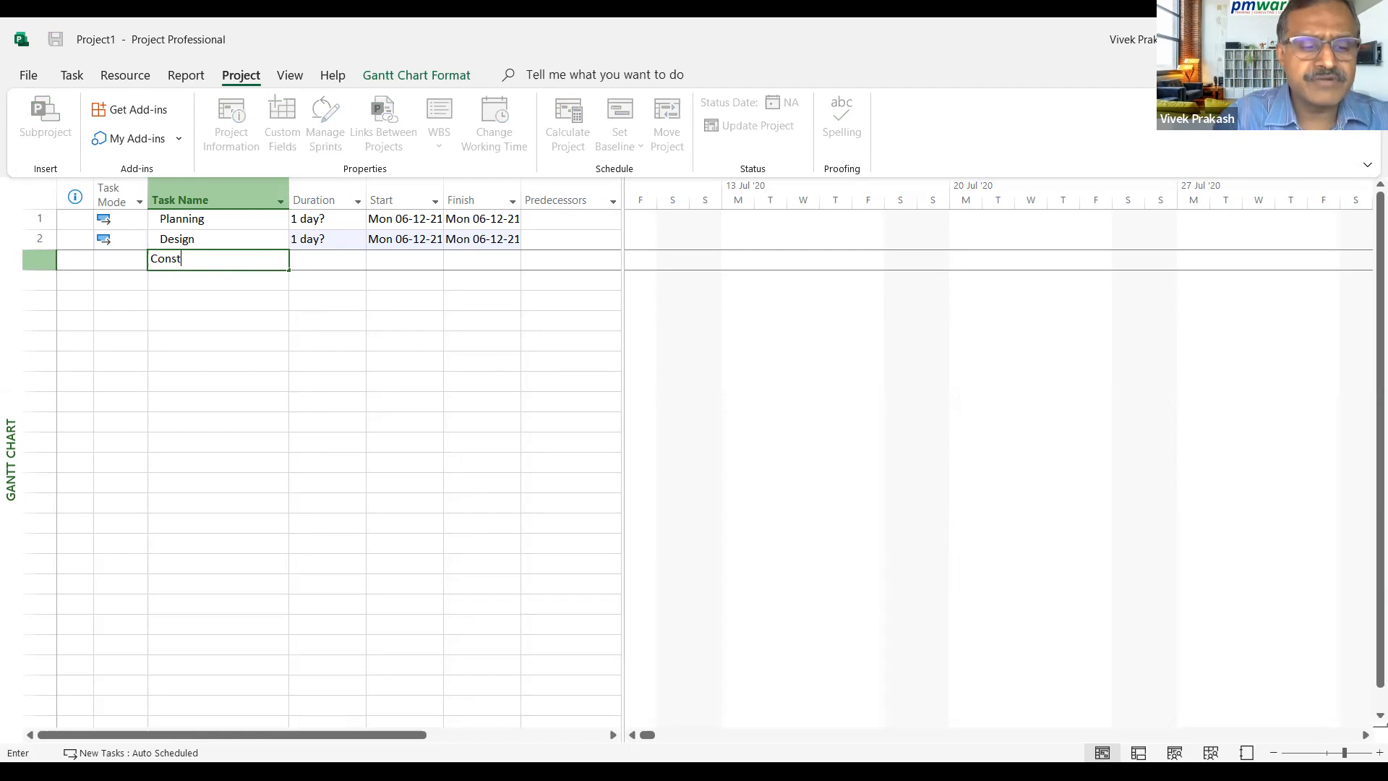
text(ruction)
key(BackSpace)
key(BackSpace)
key(BackSpace)
key(BackSpace)
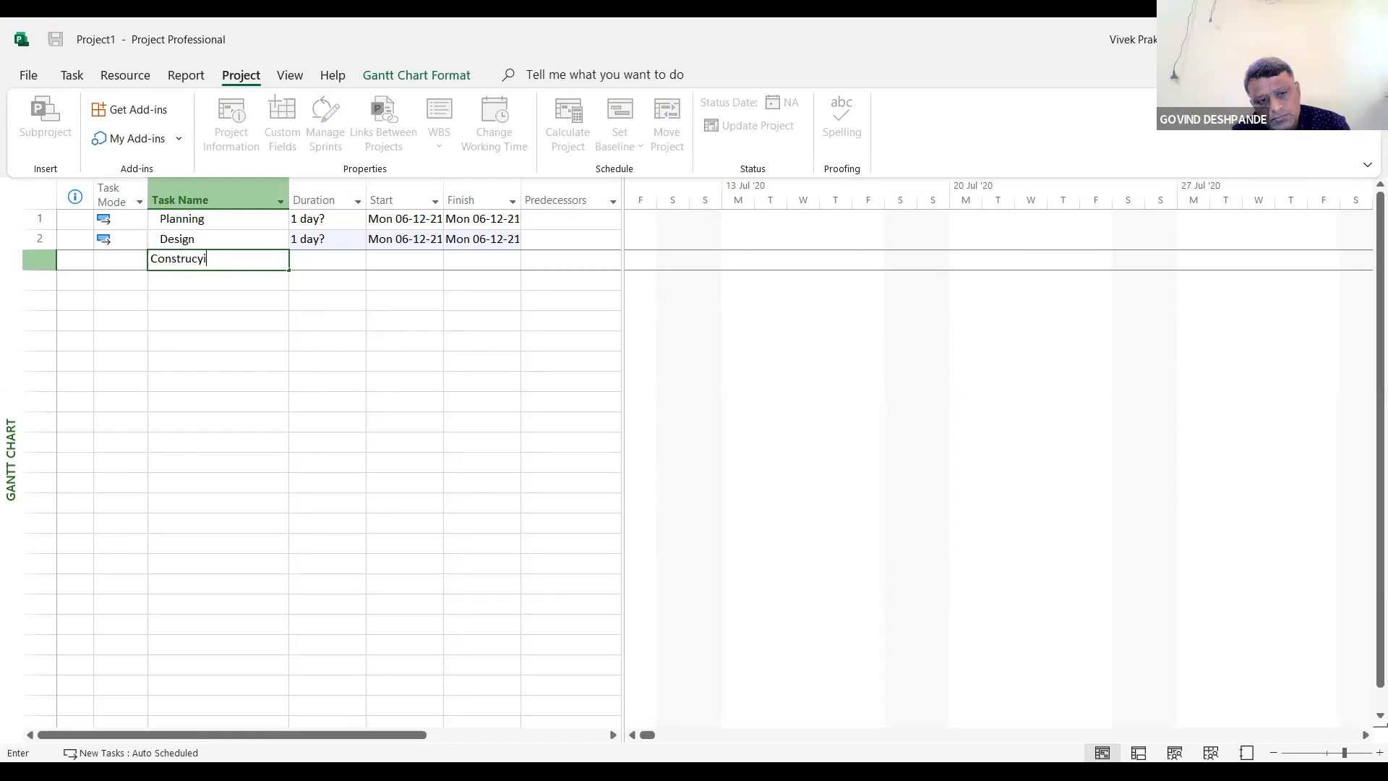
text(tion)
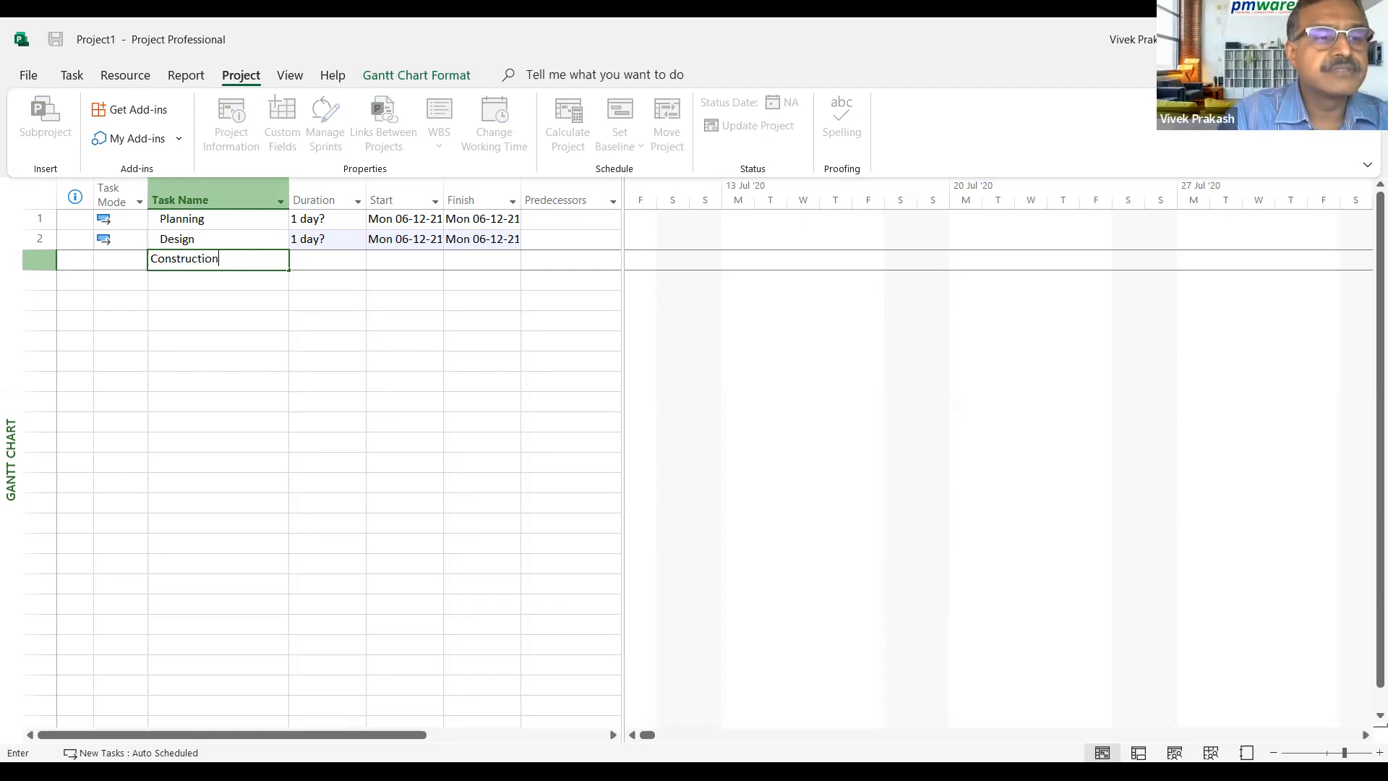
key(Return)
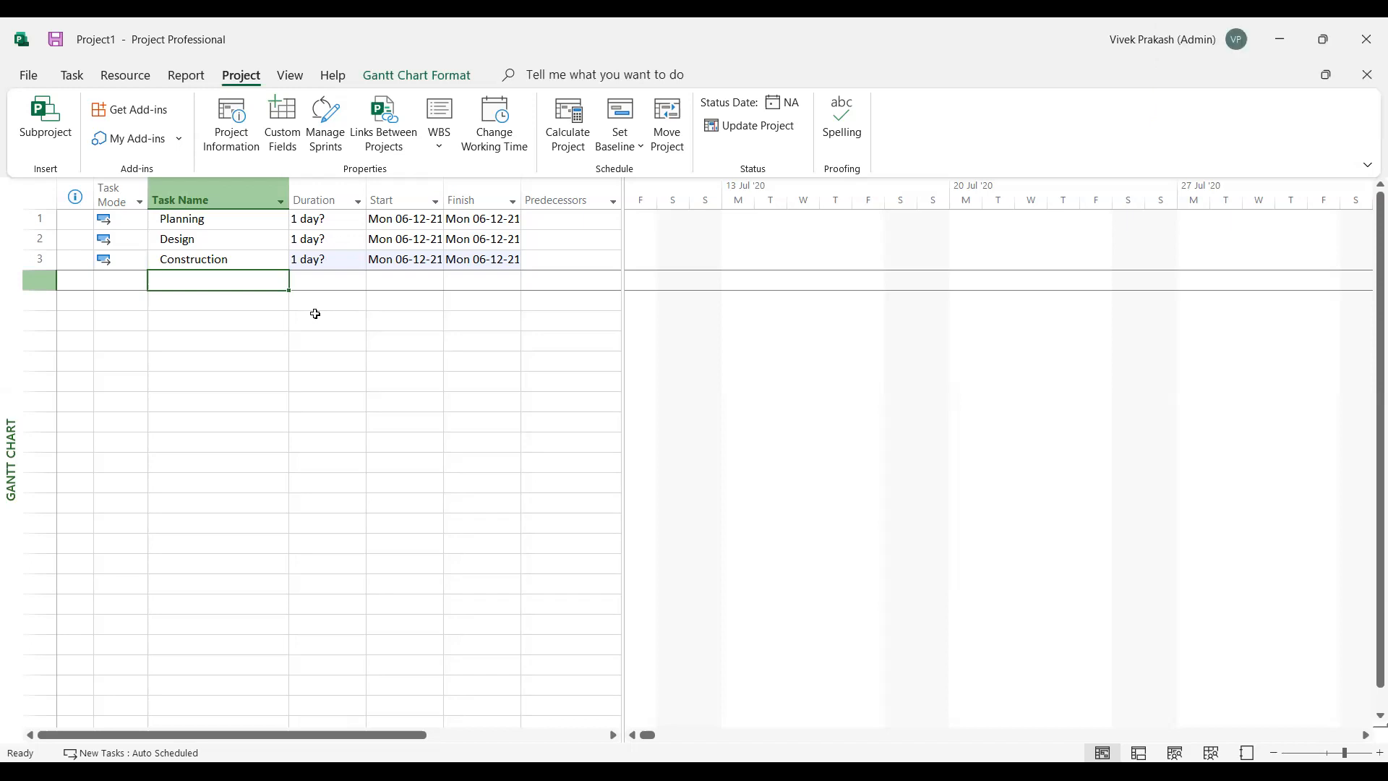
Add a task named Inspection & Possession in the row below Construction
text(Inspect)
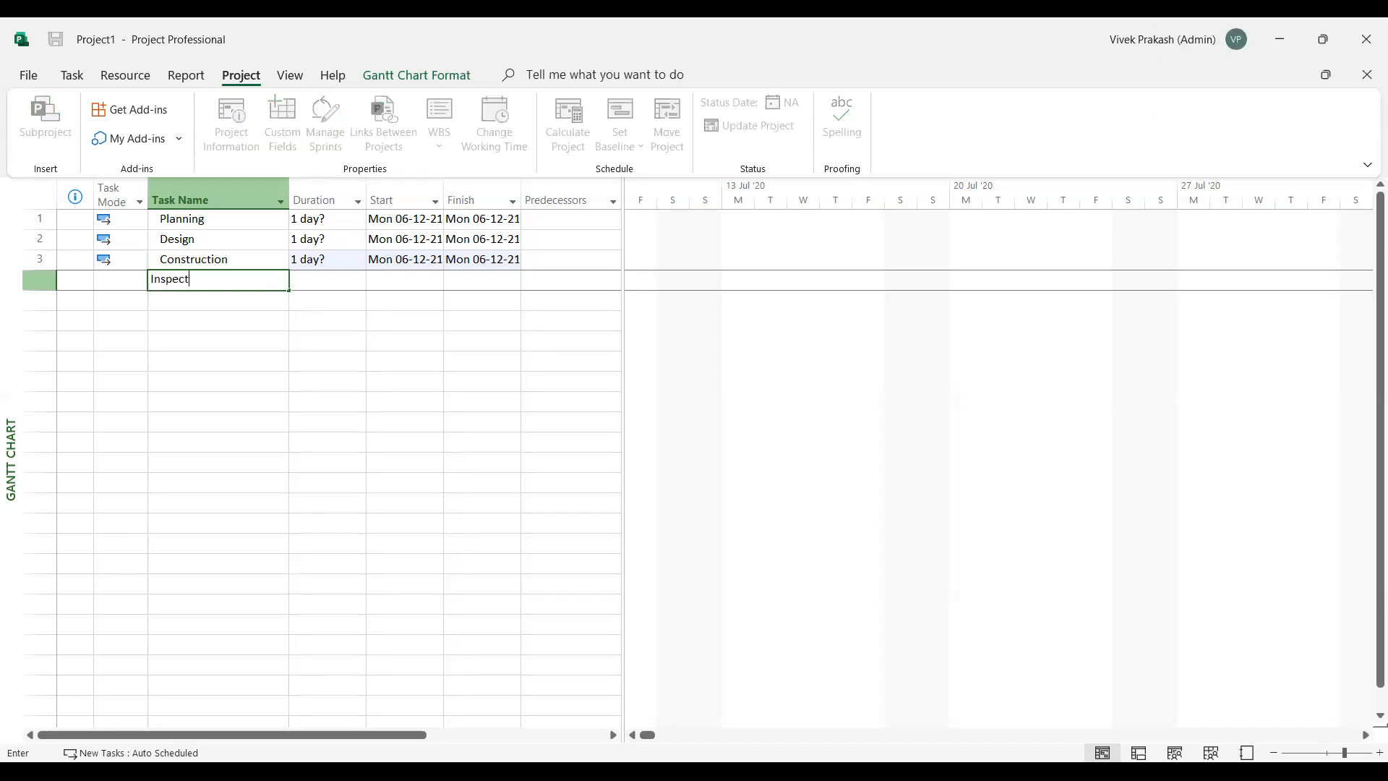
text(ion & Possession)
key(BackSpace)
key(BackSpace)
text(on)
key(Return)
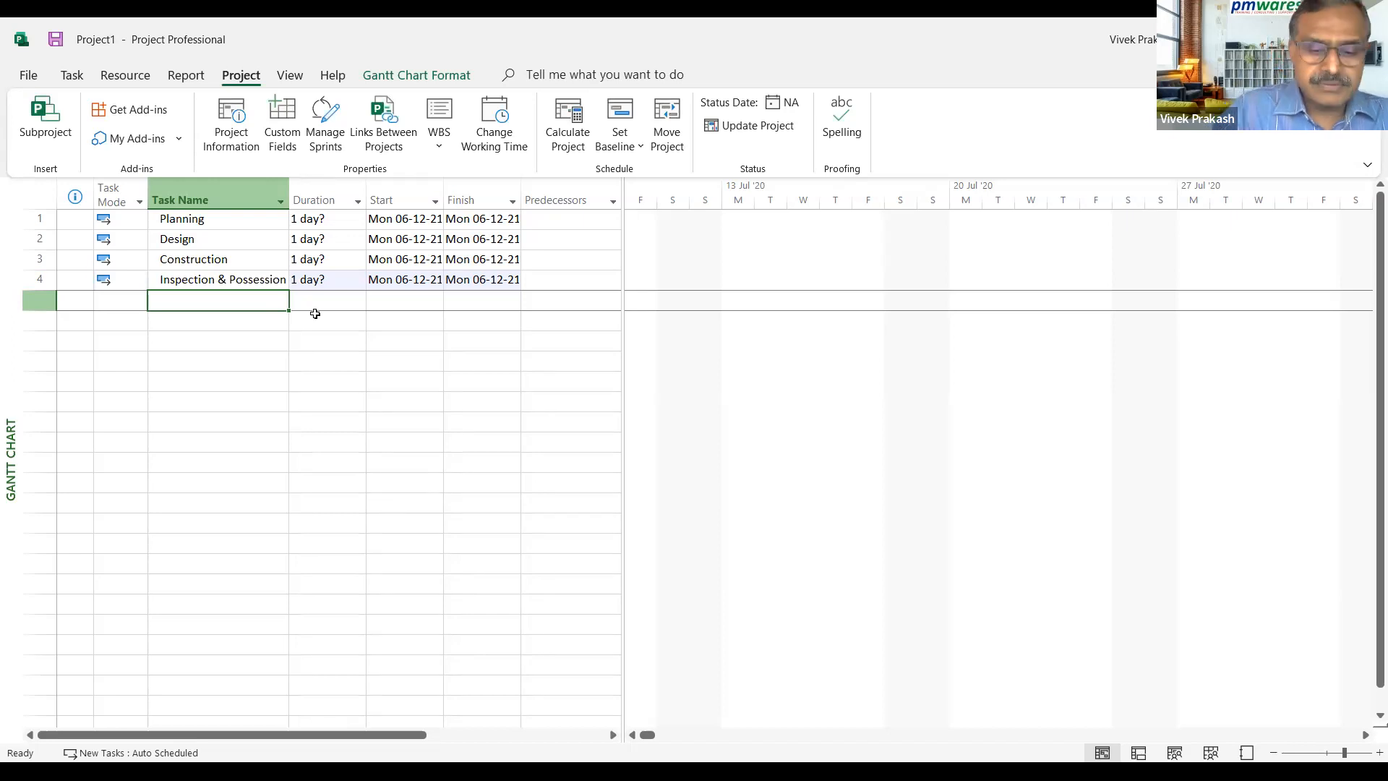
Insert a new task named Scope Prep between Planning and Design
key(Up)
key(Up)
key(Up)
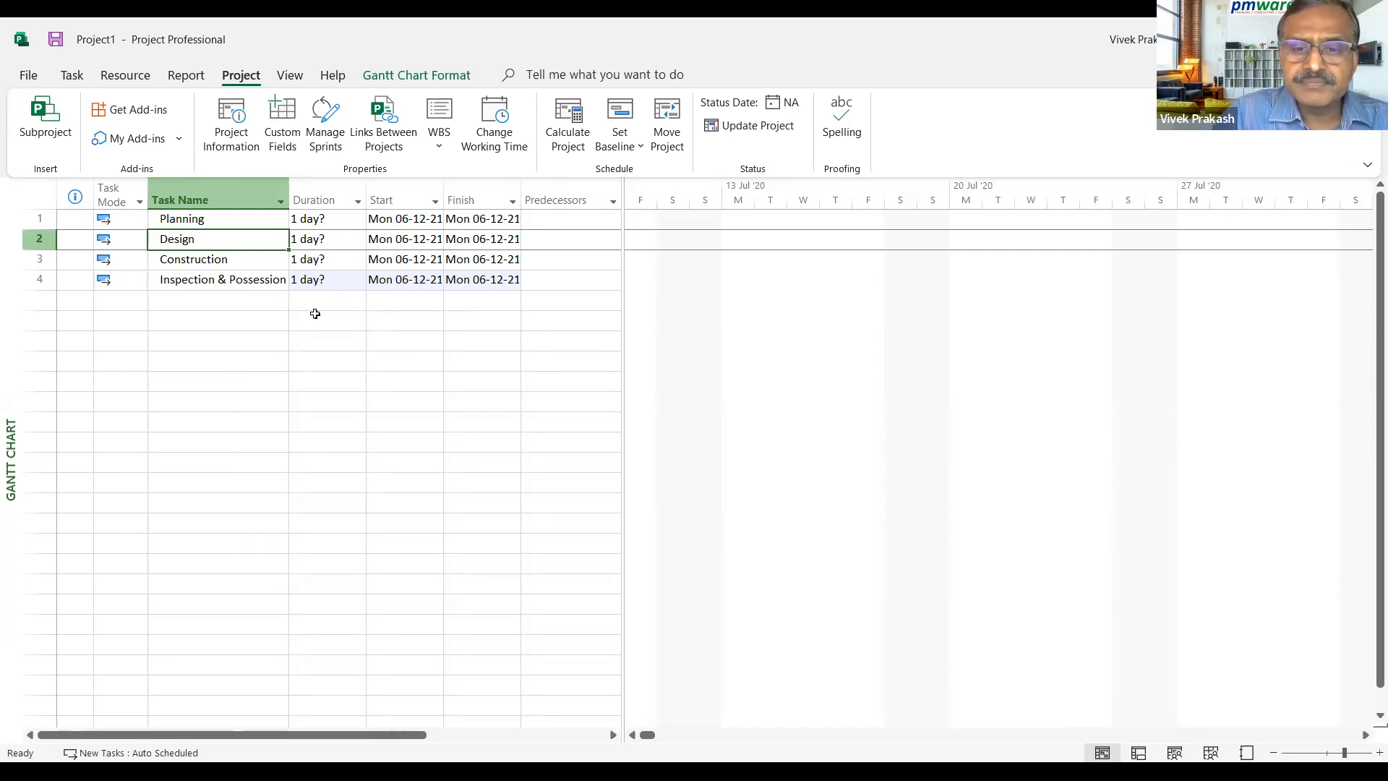
key(Up)
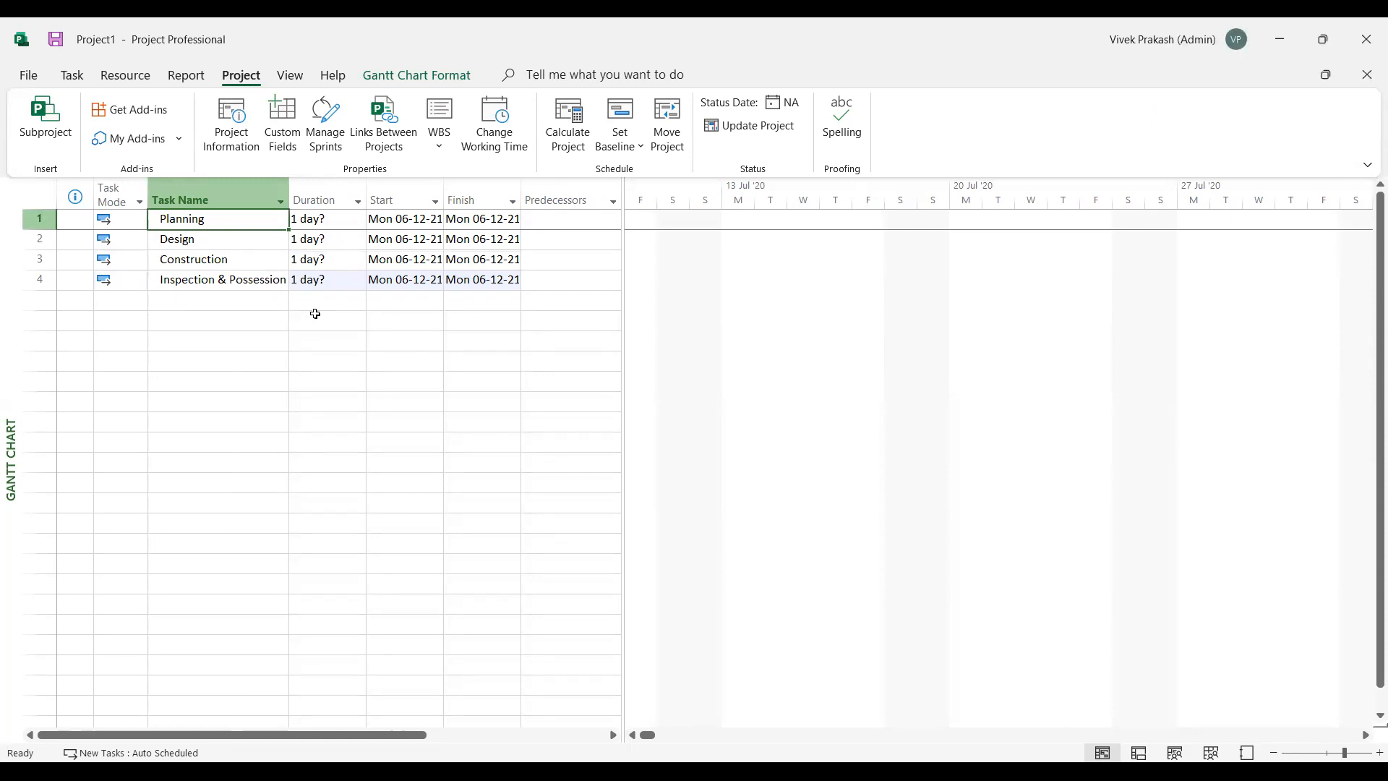
key(Down)
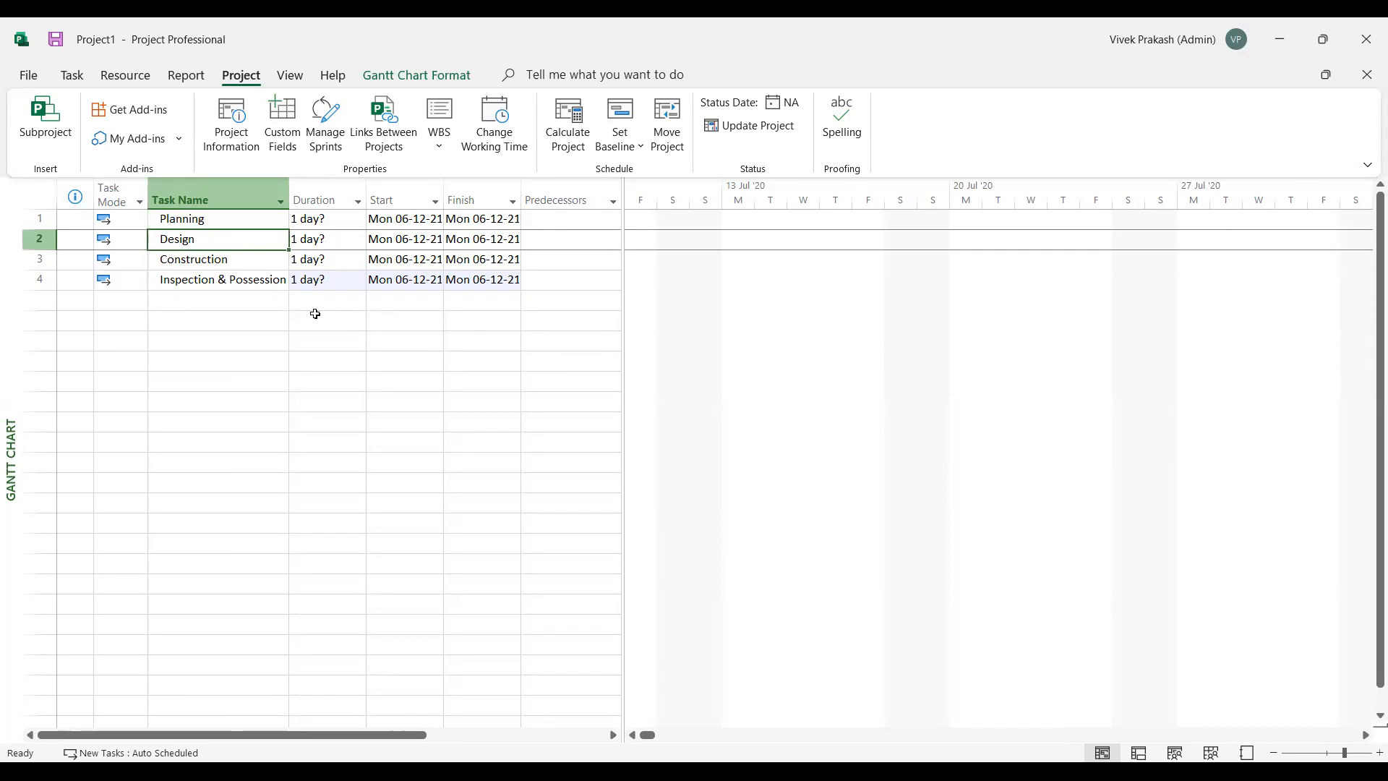
key(Insert)
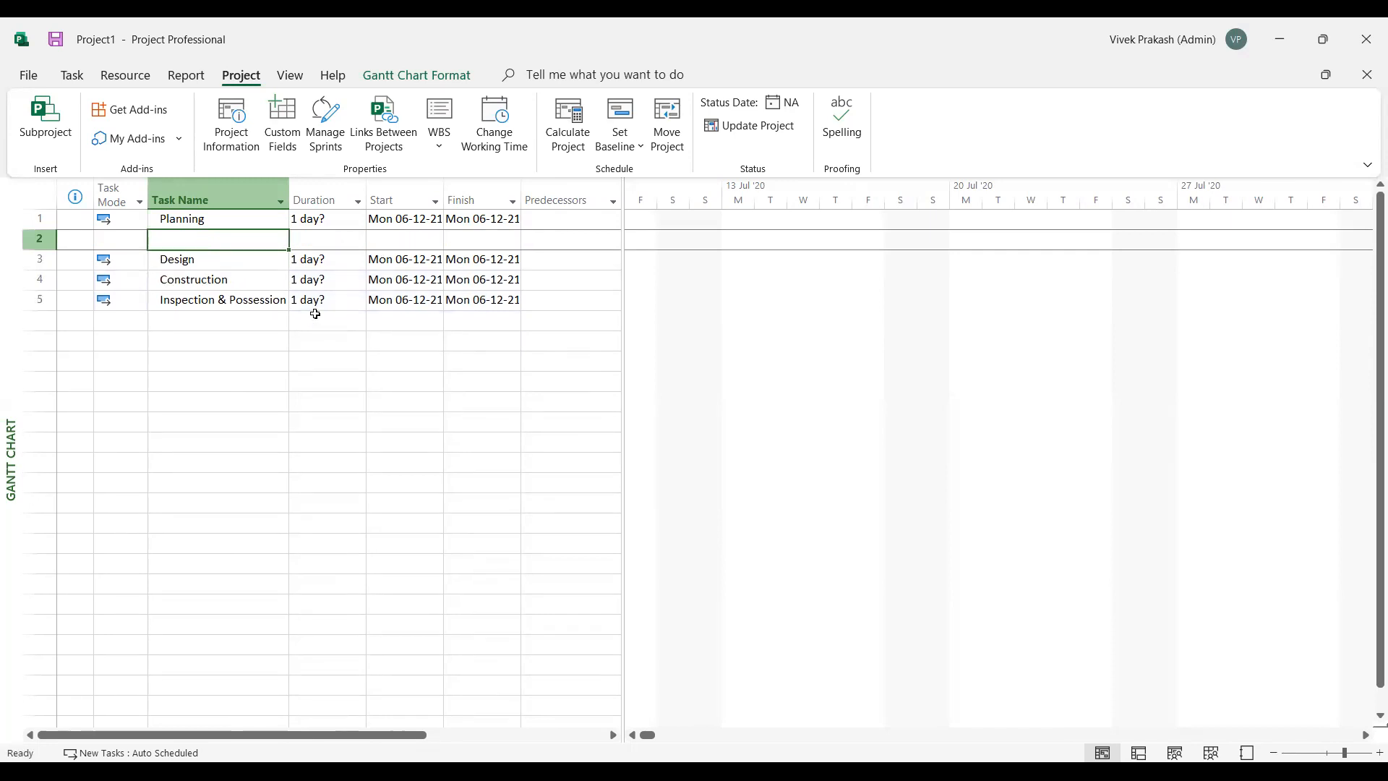
text(Scope Prep)
key(Return)
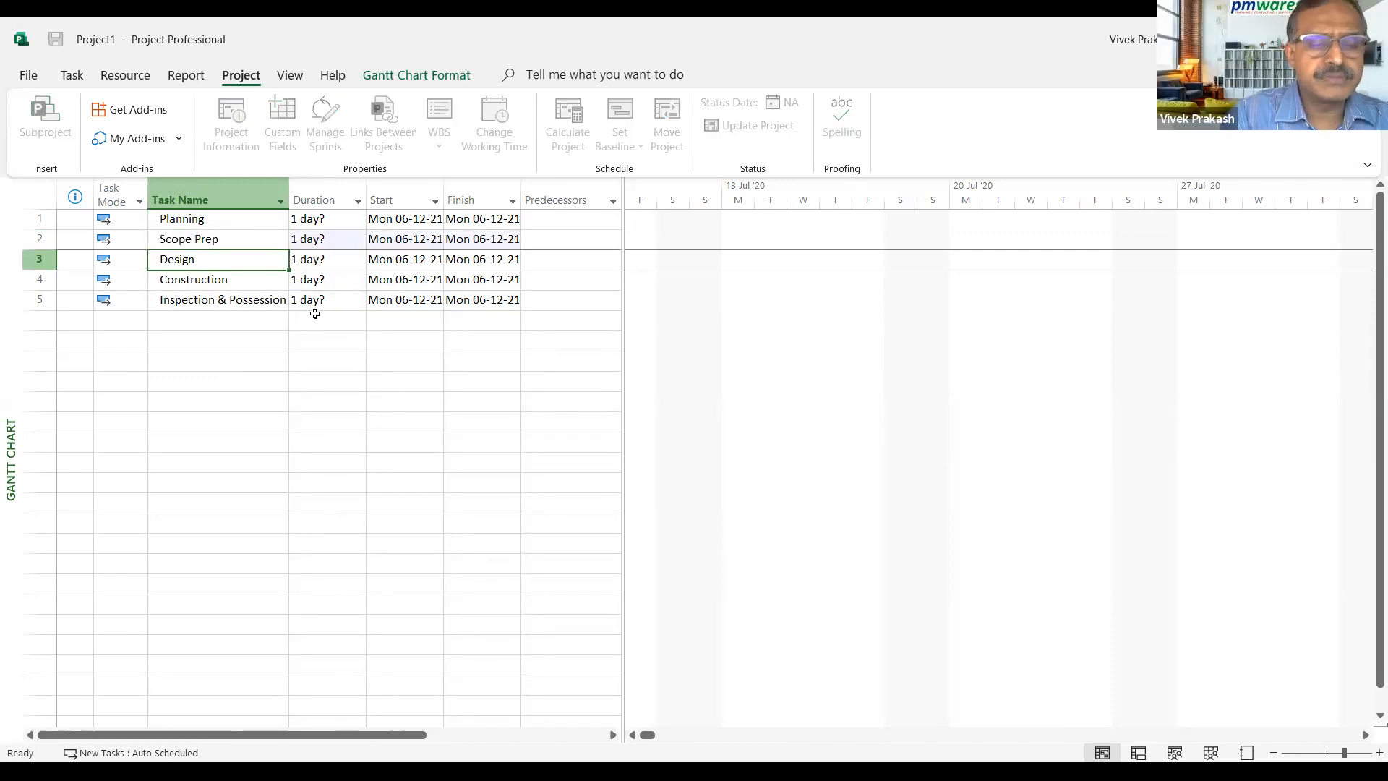
Insert two blank task rows between Scope Prep and Design
key(Insert)
key(Insert)
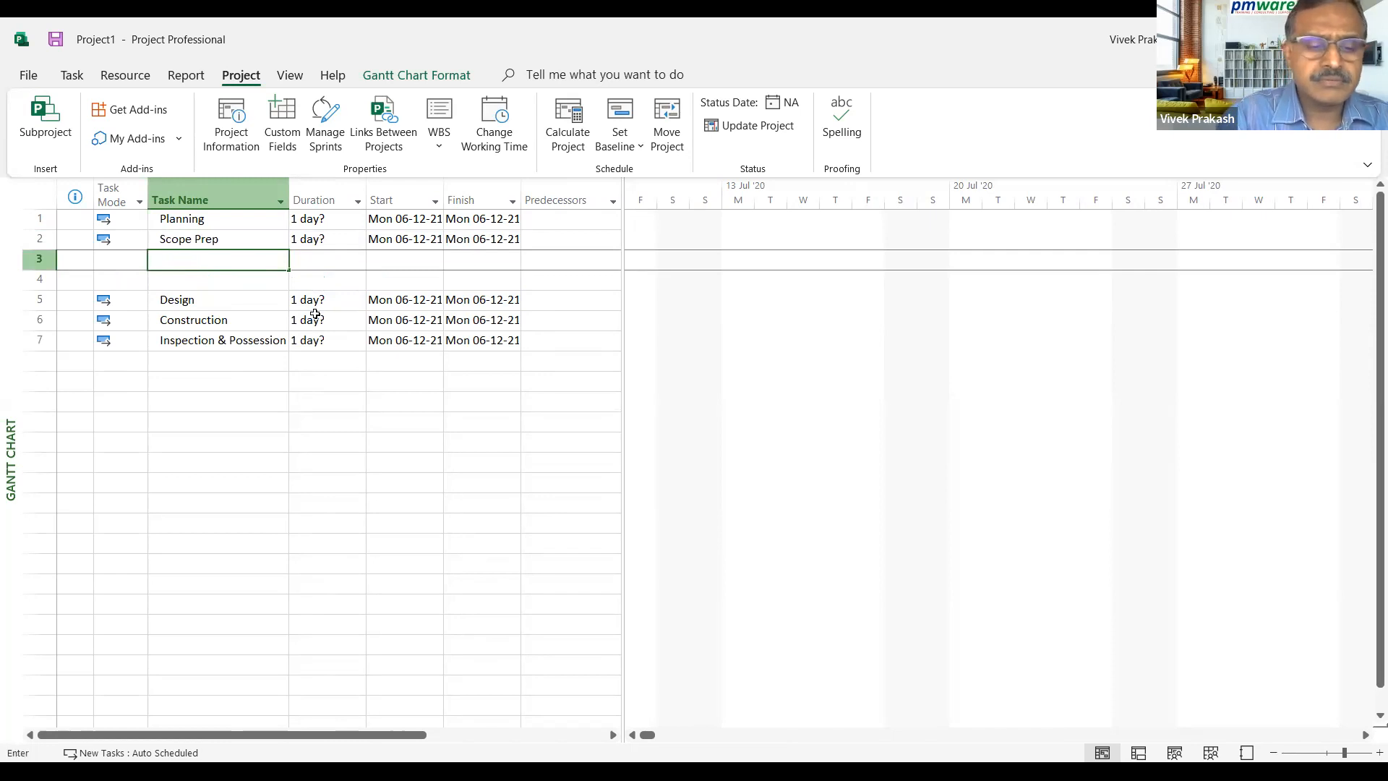
text(Budge)
key(BackSpace)
key(BackSpace)
key(BackSpace)
key(BackSpace)
key(BackSpace)
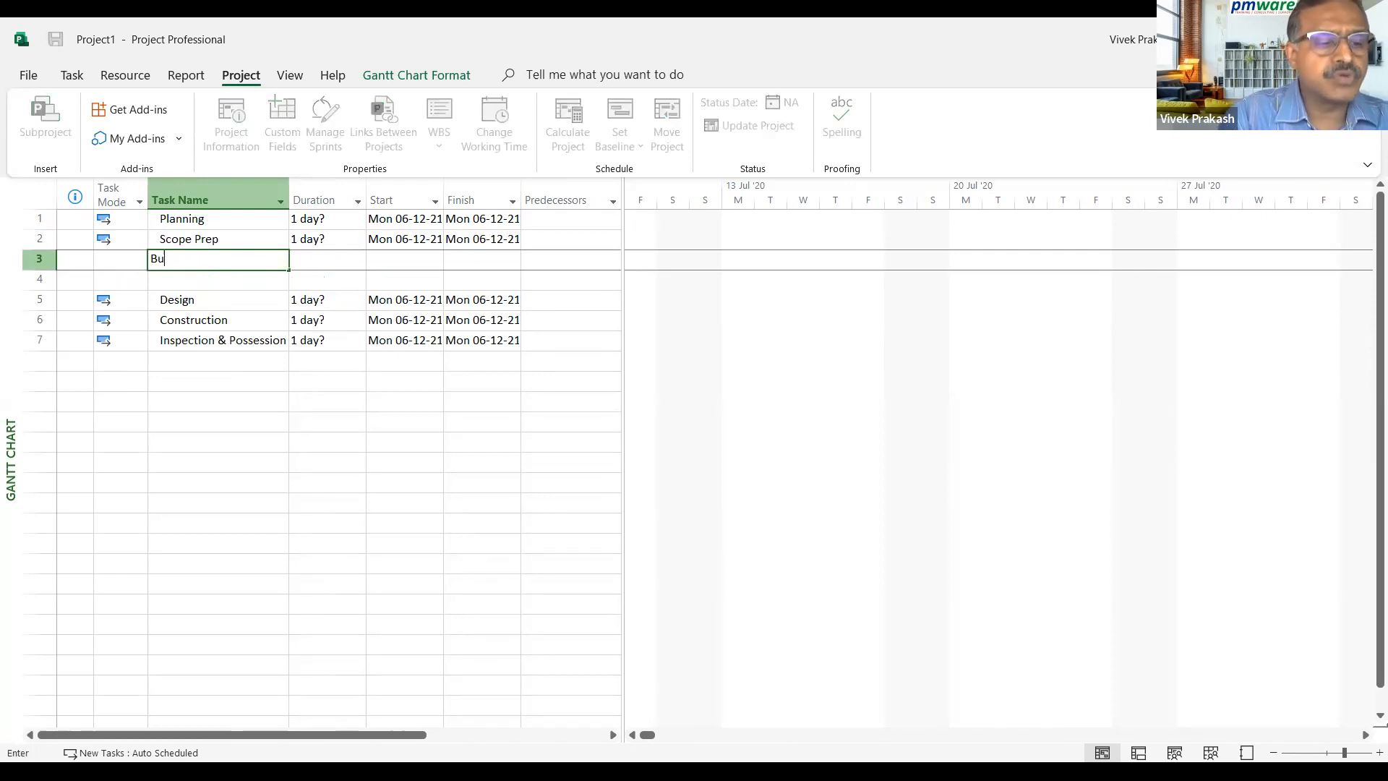
key(Escape)
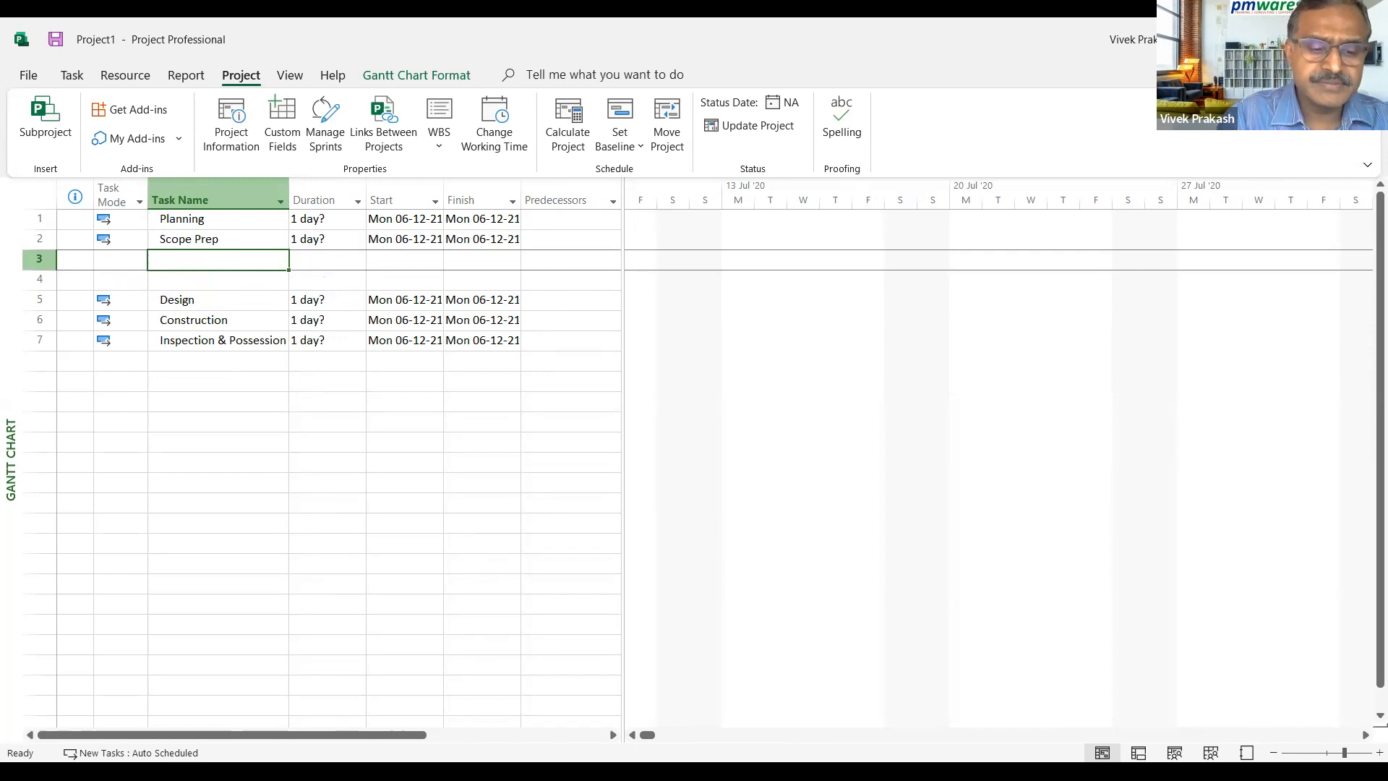
Name the first blank row below Scope Prep Budget Prep
text(Budger)
key(BackSpace)
text(t Prep)
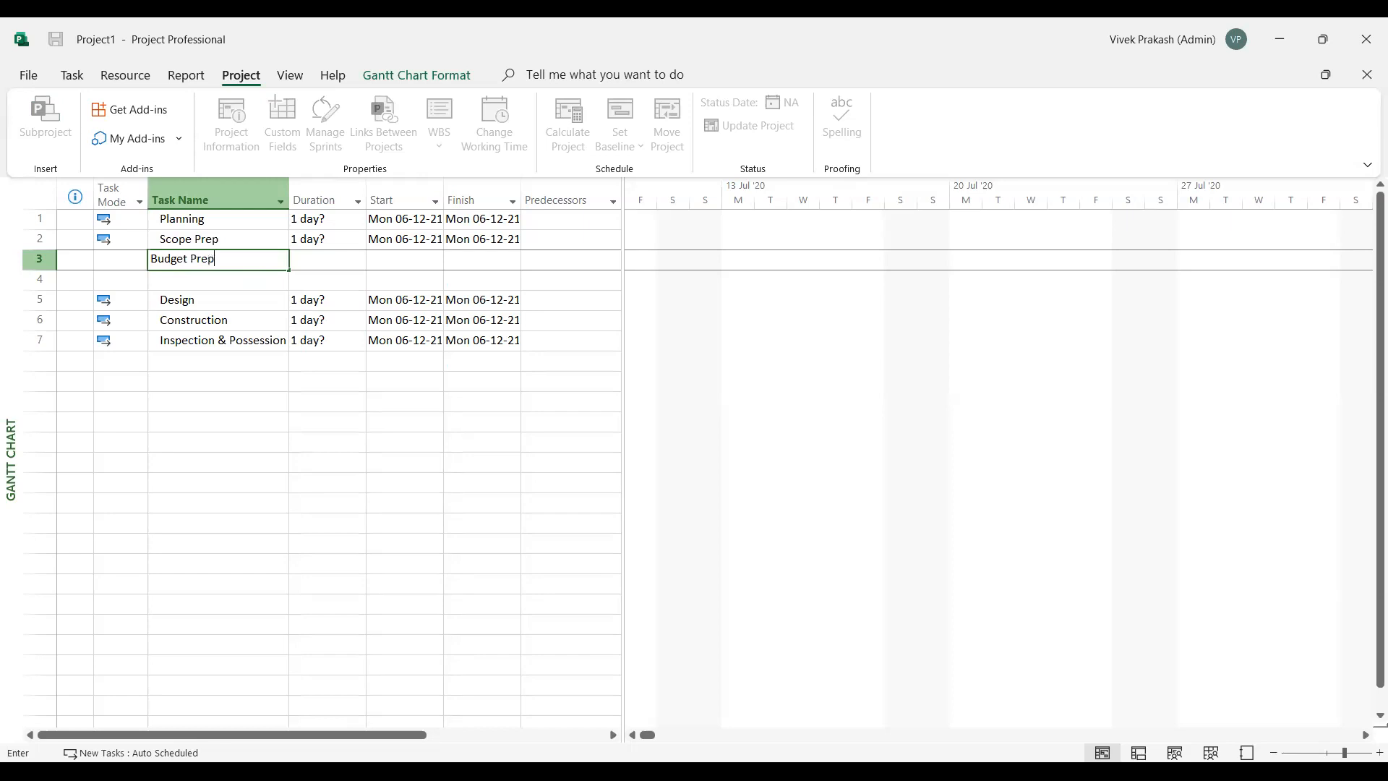
key(Return)
Enter Scheduling as the task name in the blank row below Budget Prep
text(Scheduling)
key(BackSpace)
key(BackSpace)
text(ng)
key(Return)
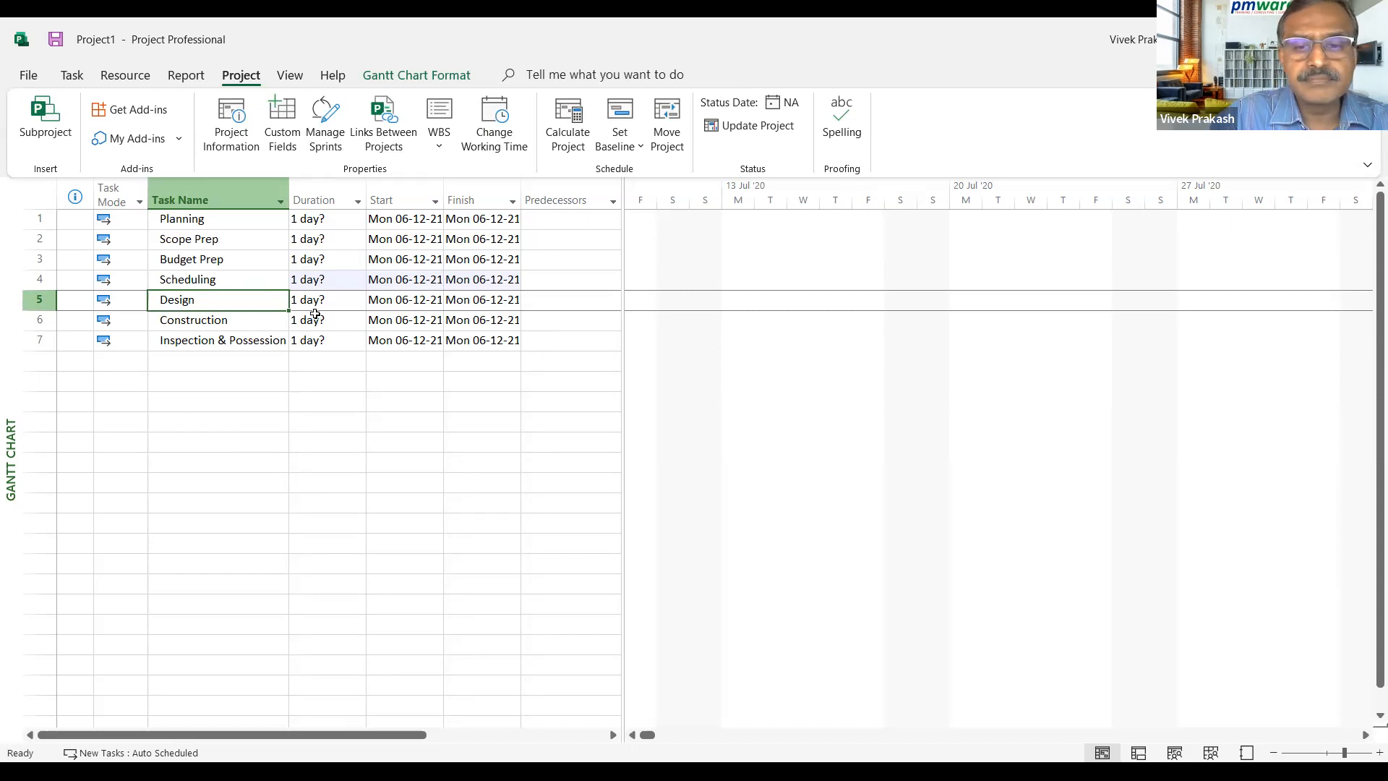
key(Up)
key(Down)
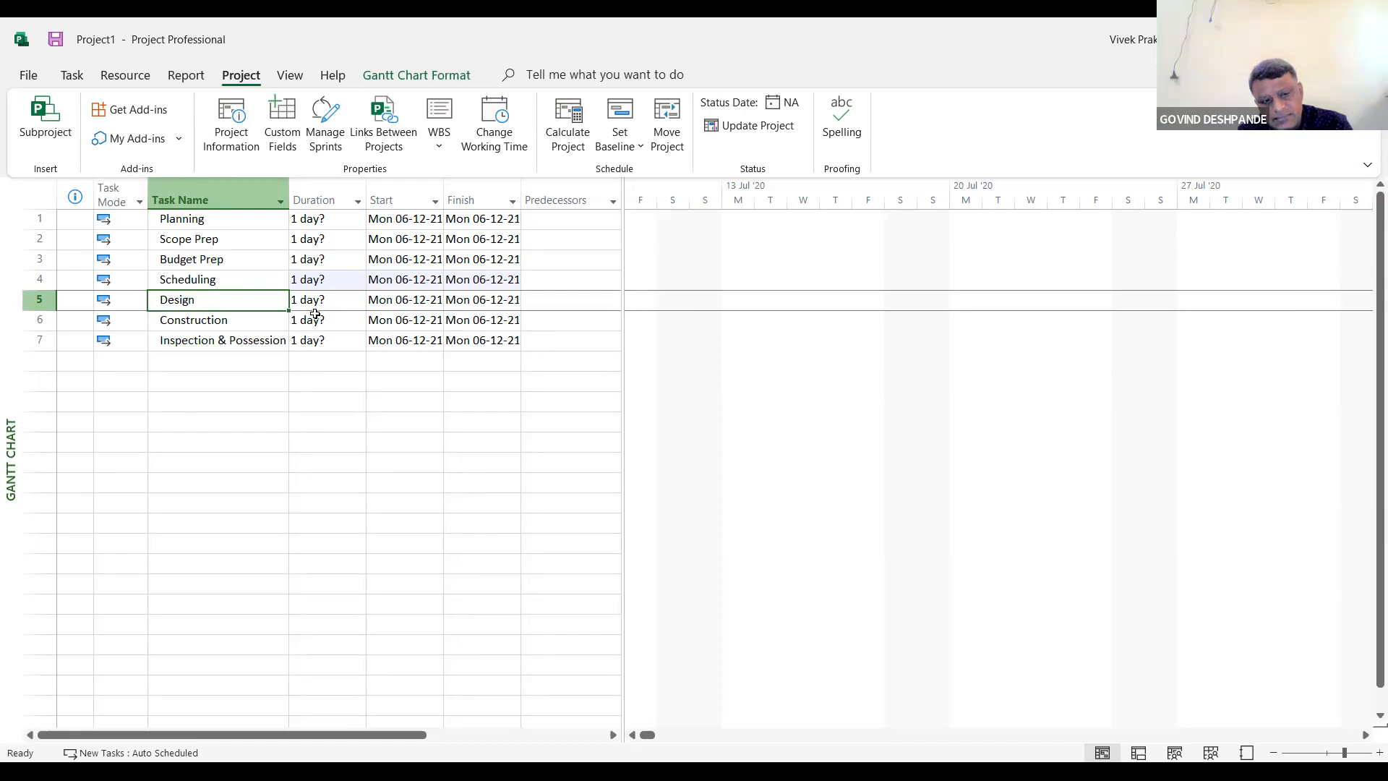
key(Up)
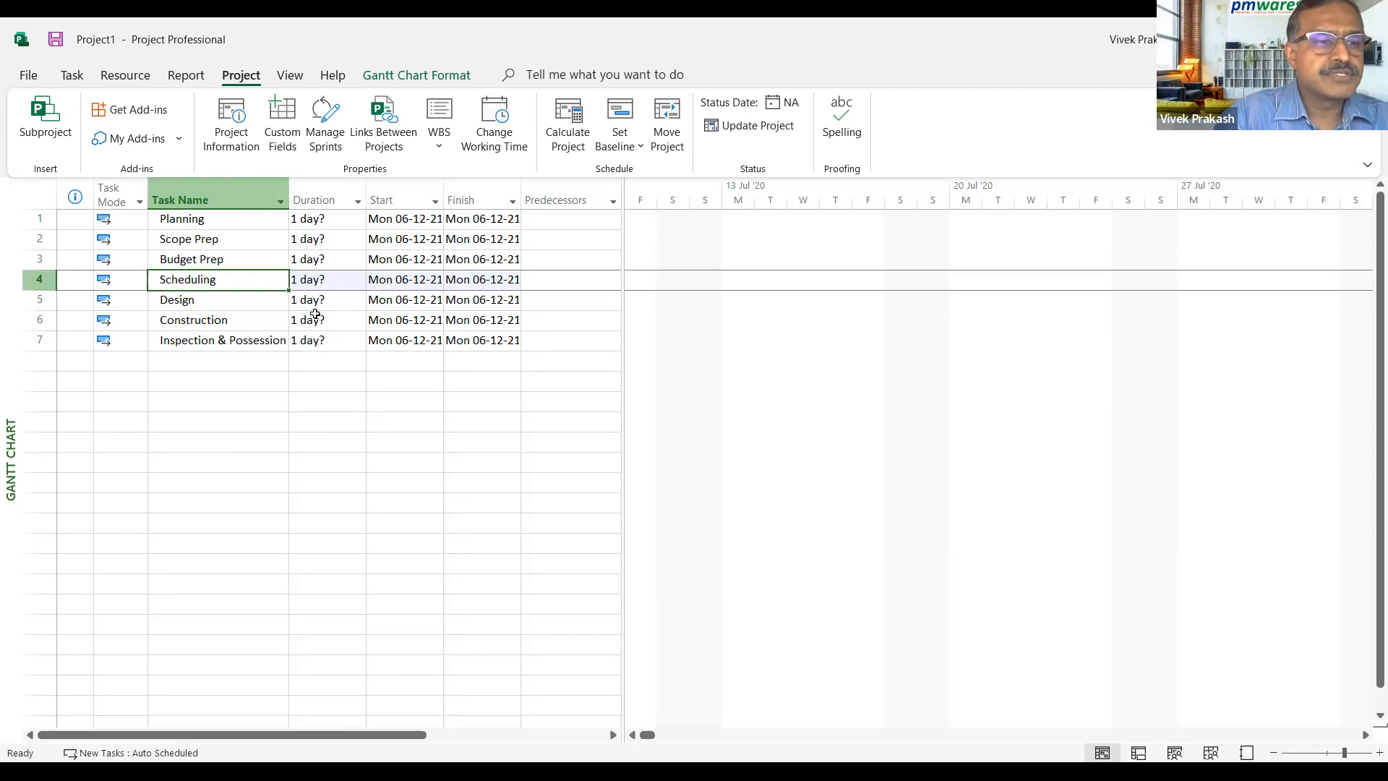
key(Down)
key(Insert)
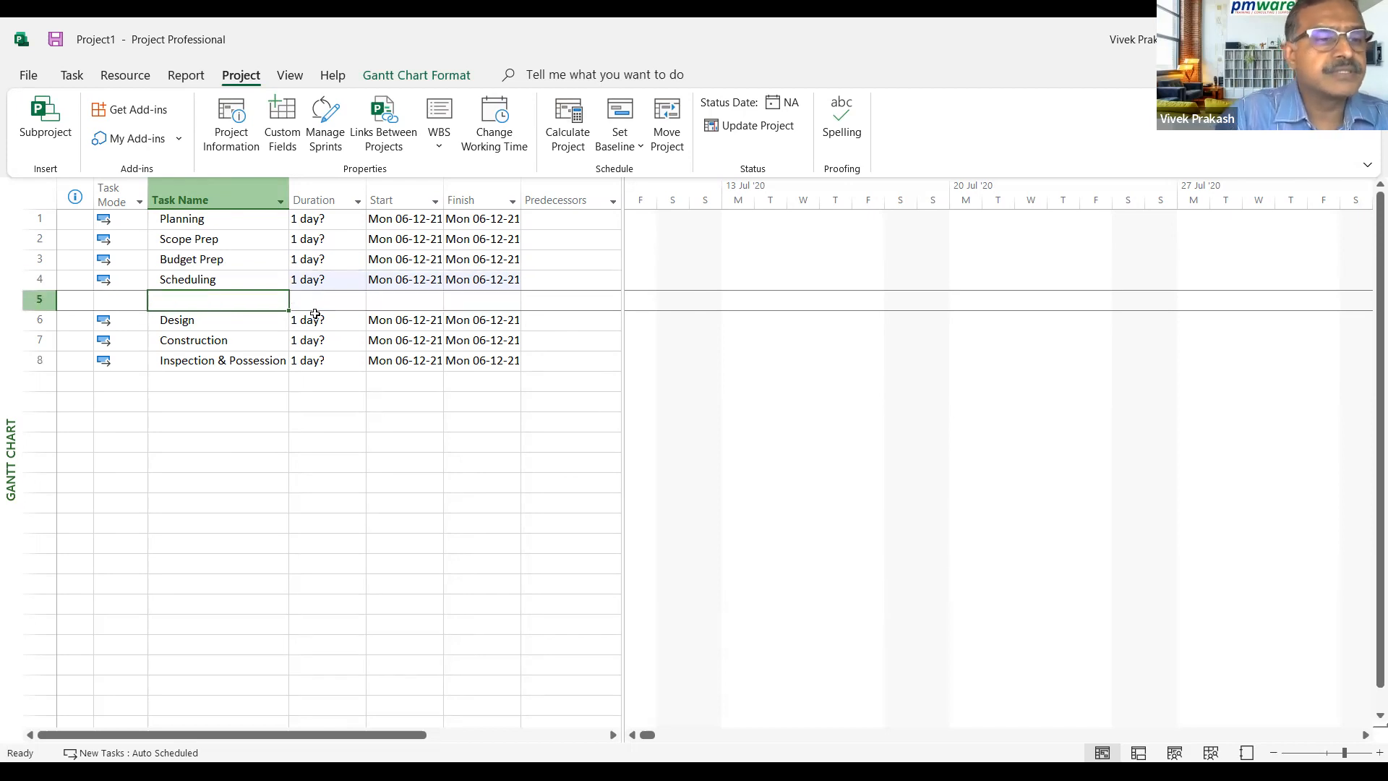
key(Up)
key(Down)
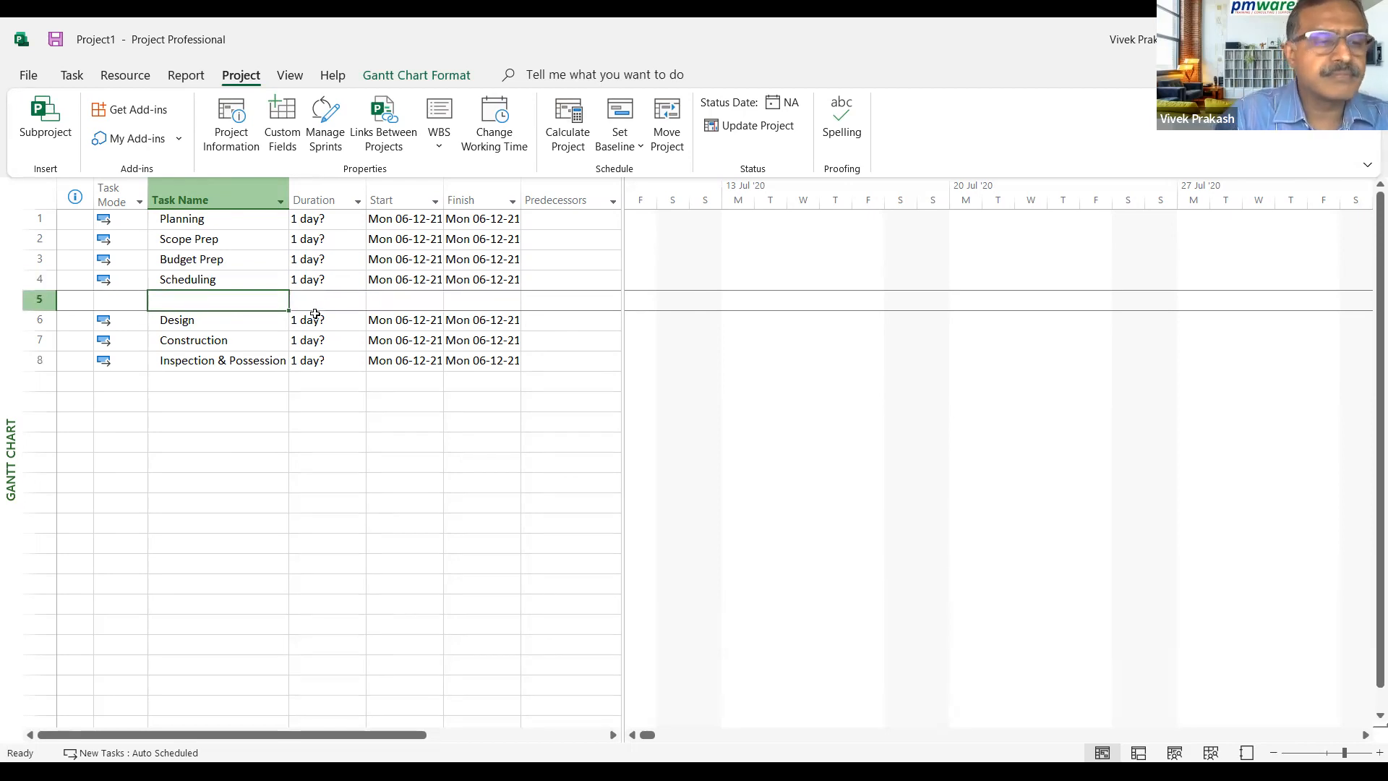
text(Lan)
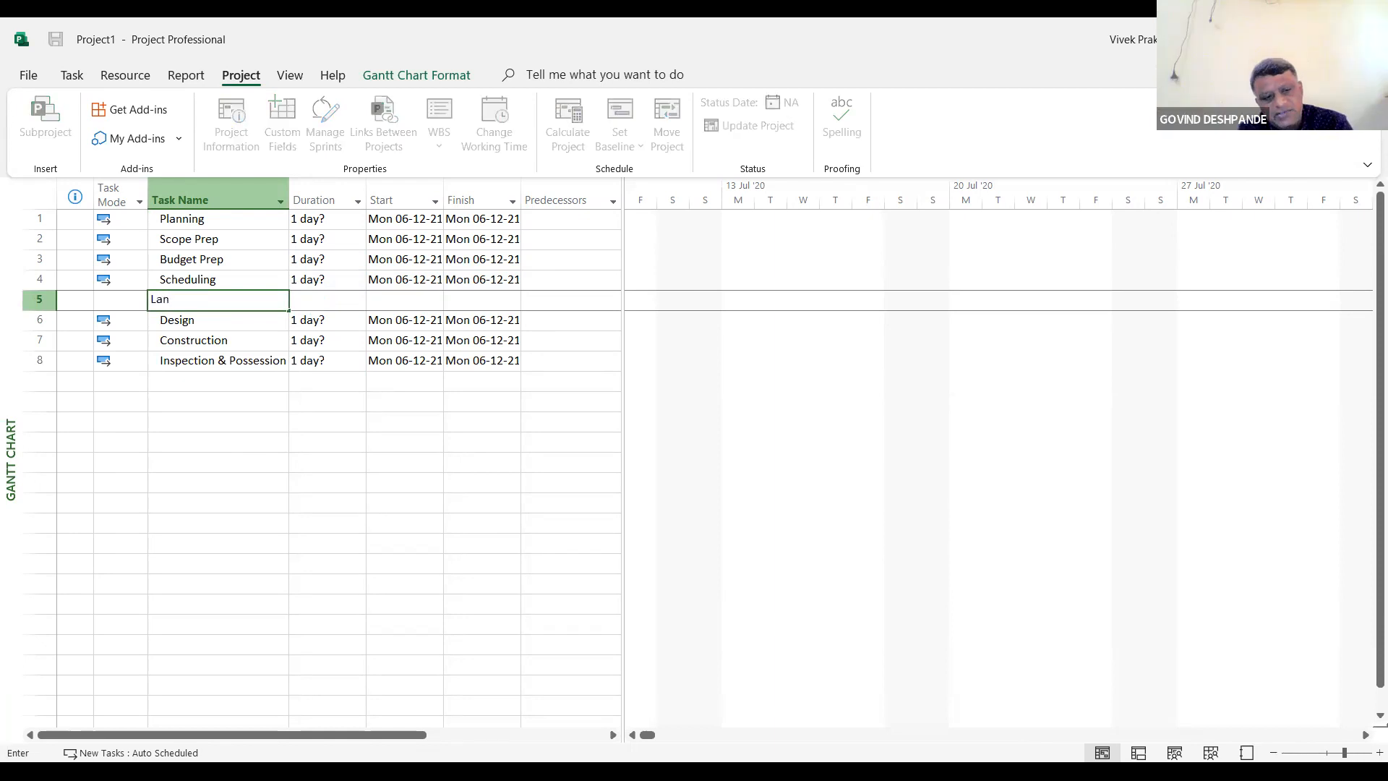
key(Escape)
key(Delete)
Insert a new task named Land Acqusition between Planning and Scope Prep
key(Up)
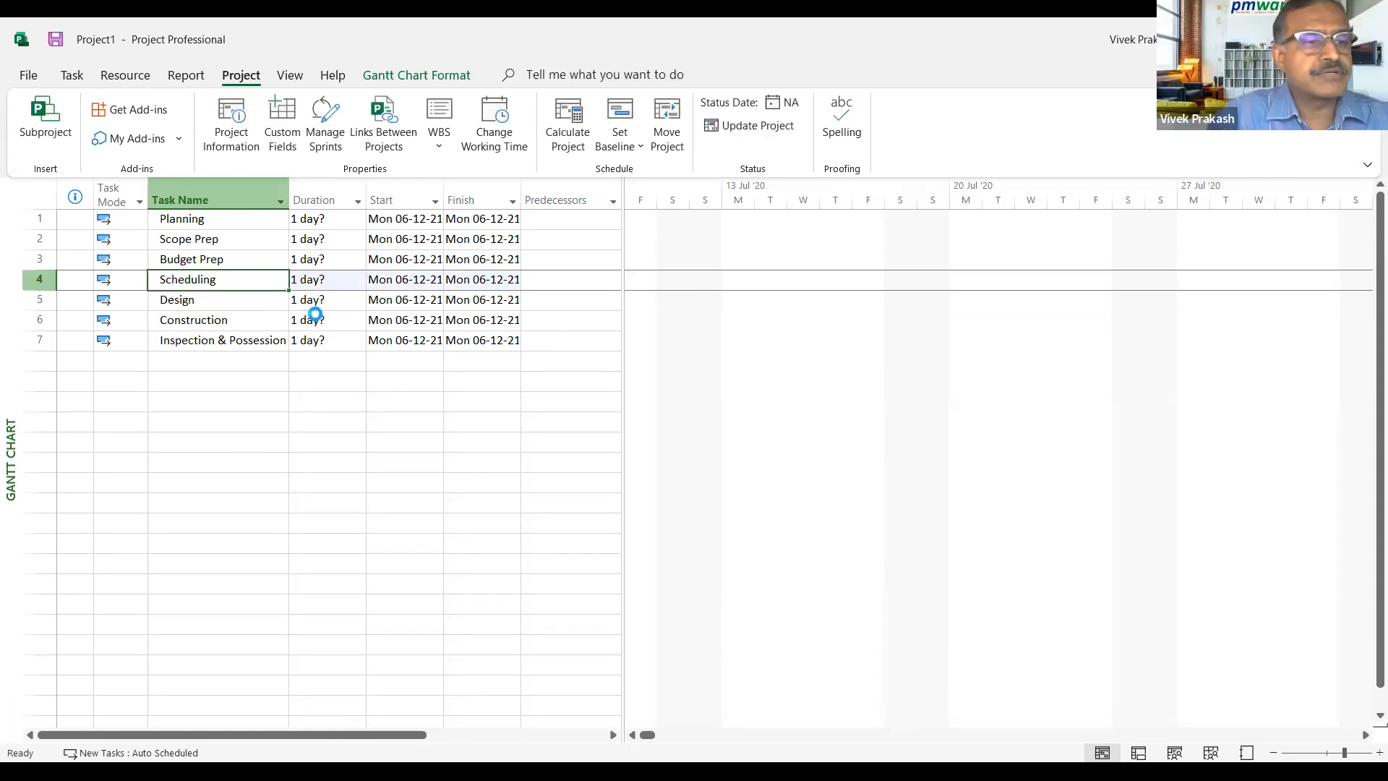
key(Up)
key(Up)
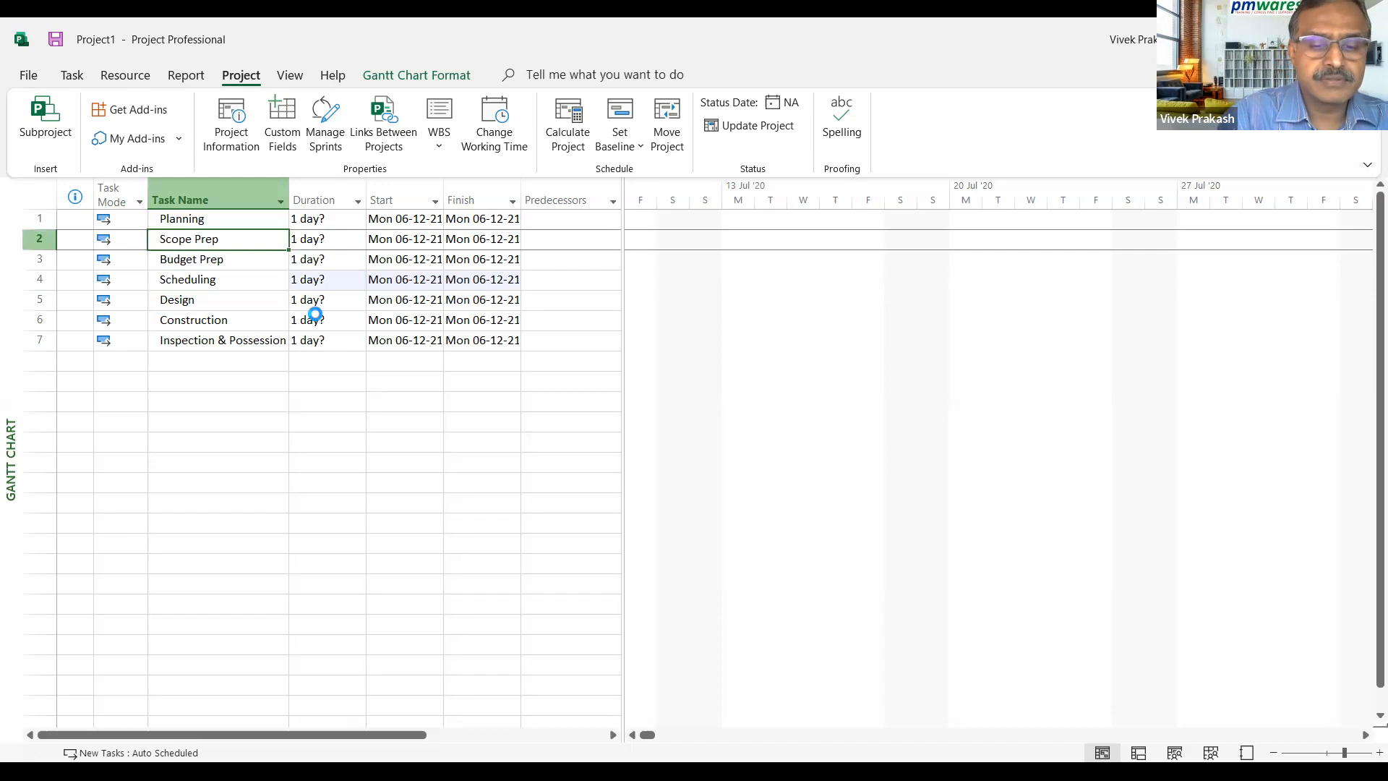
key(Insert)
text(Land A)
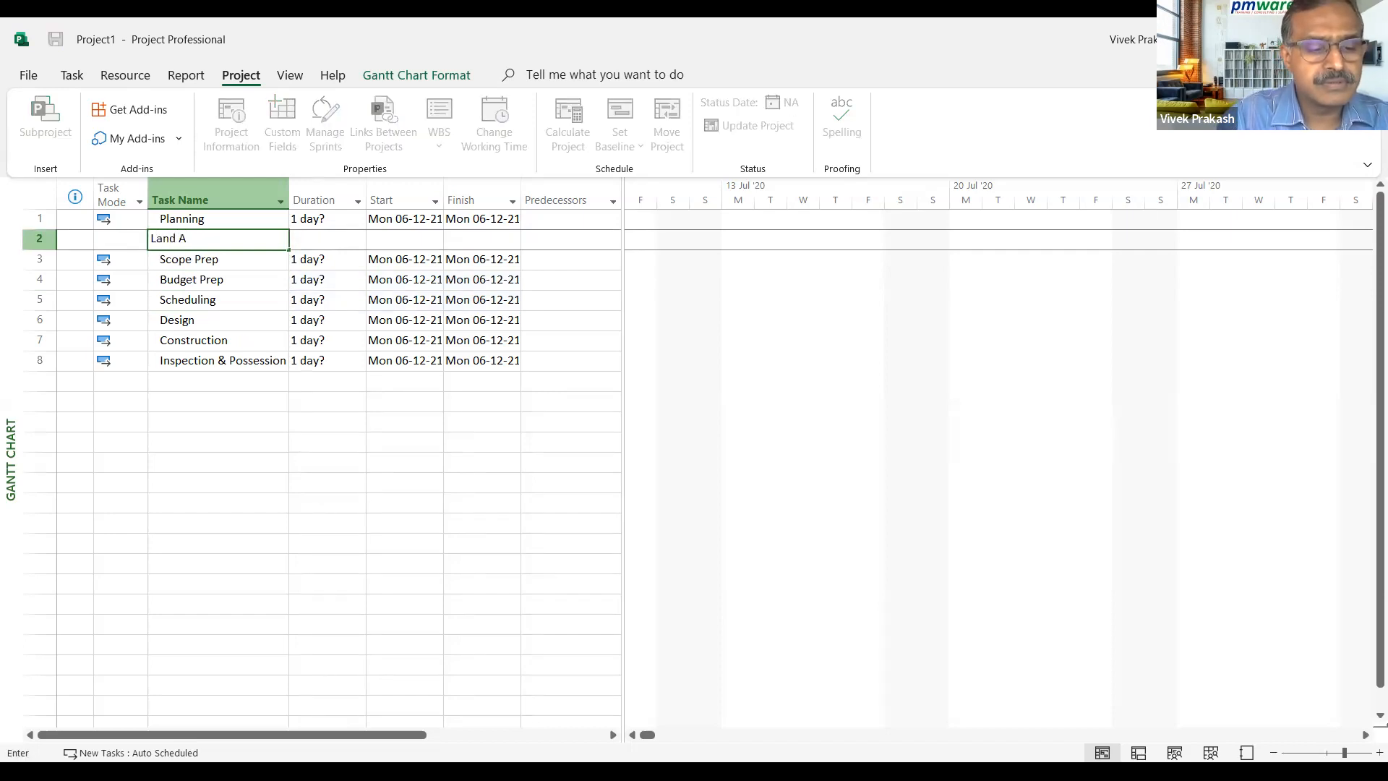
text(cqu)
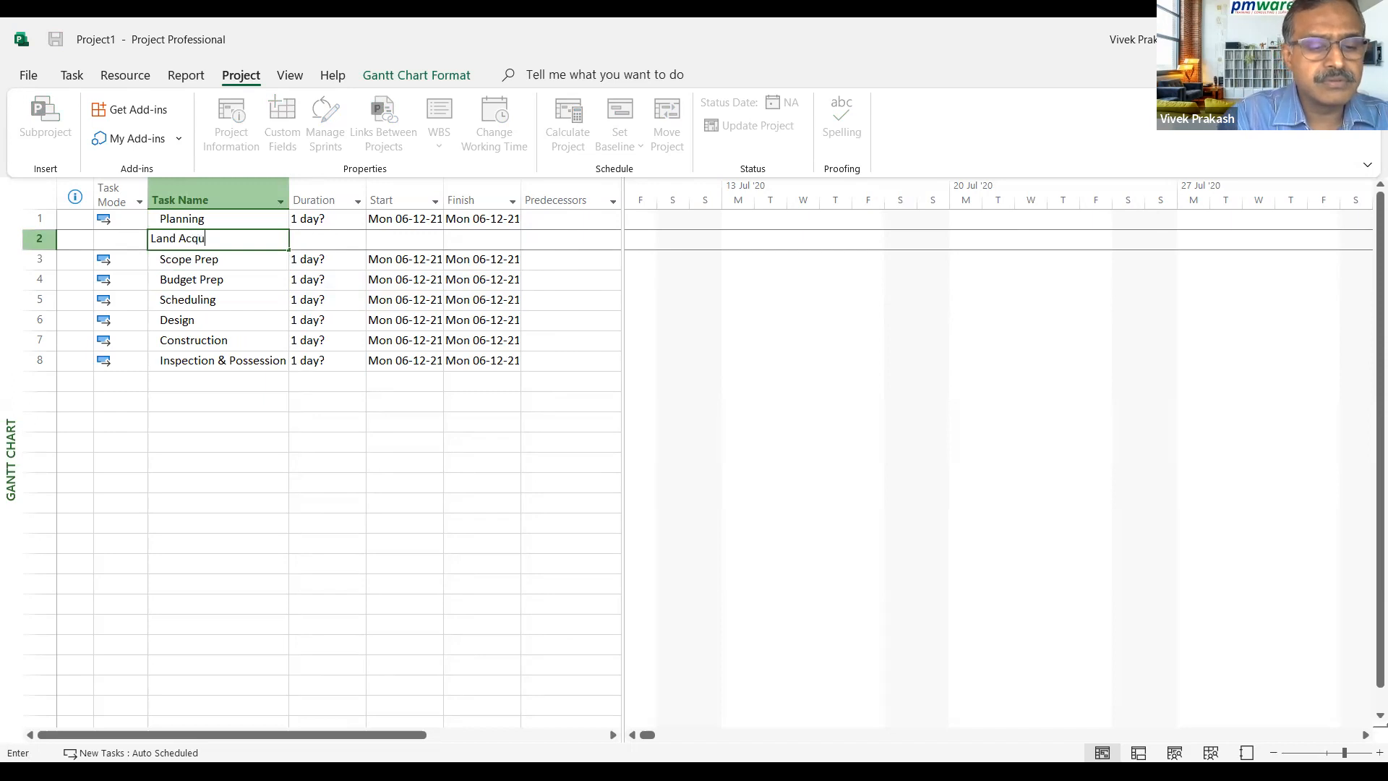
text(sition)
key(Return)
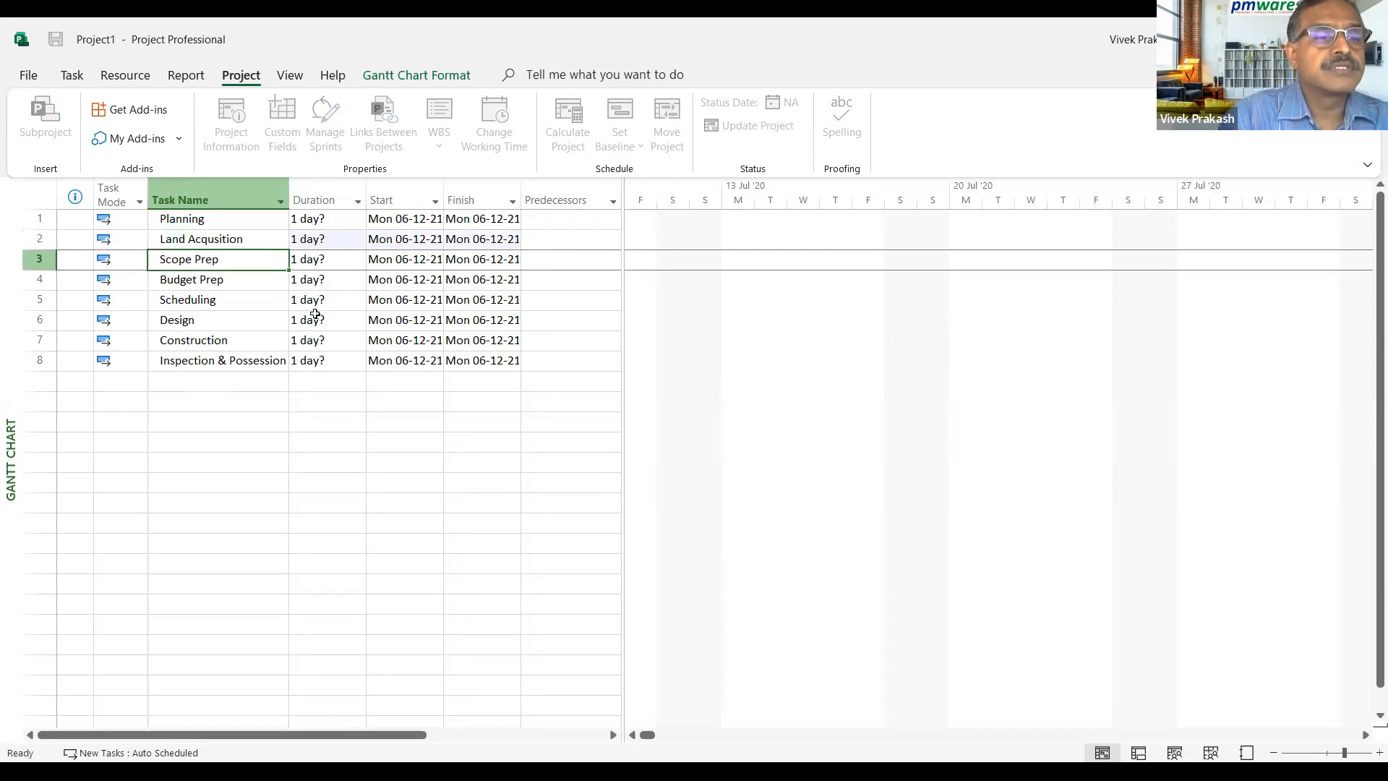
key(Up)
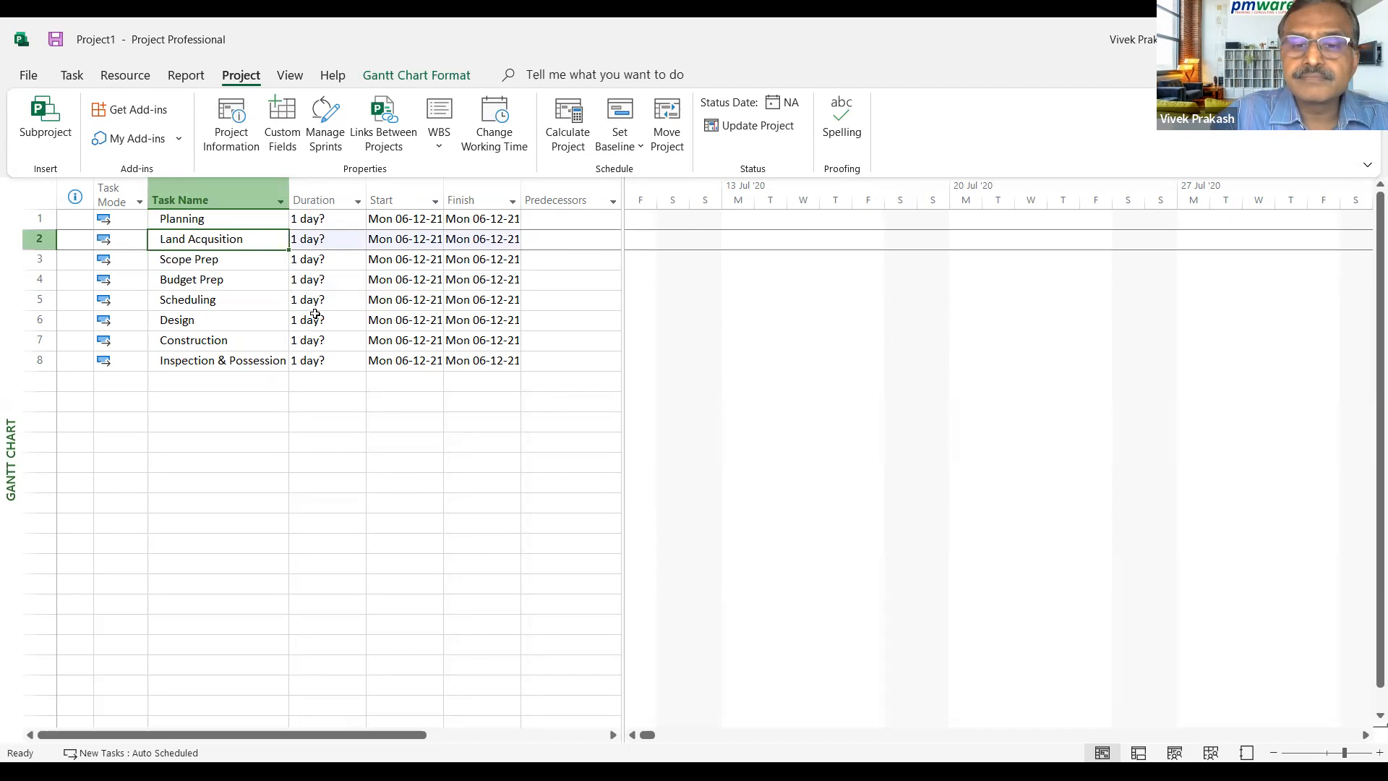
key(shift+Down)
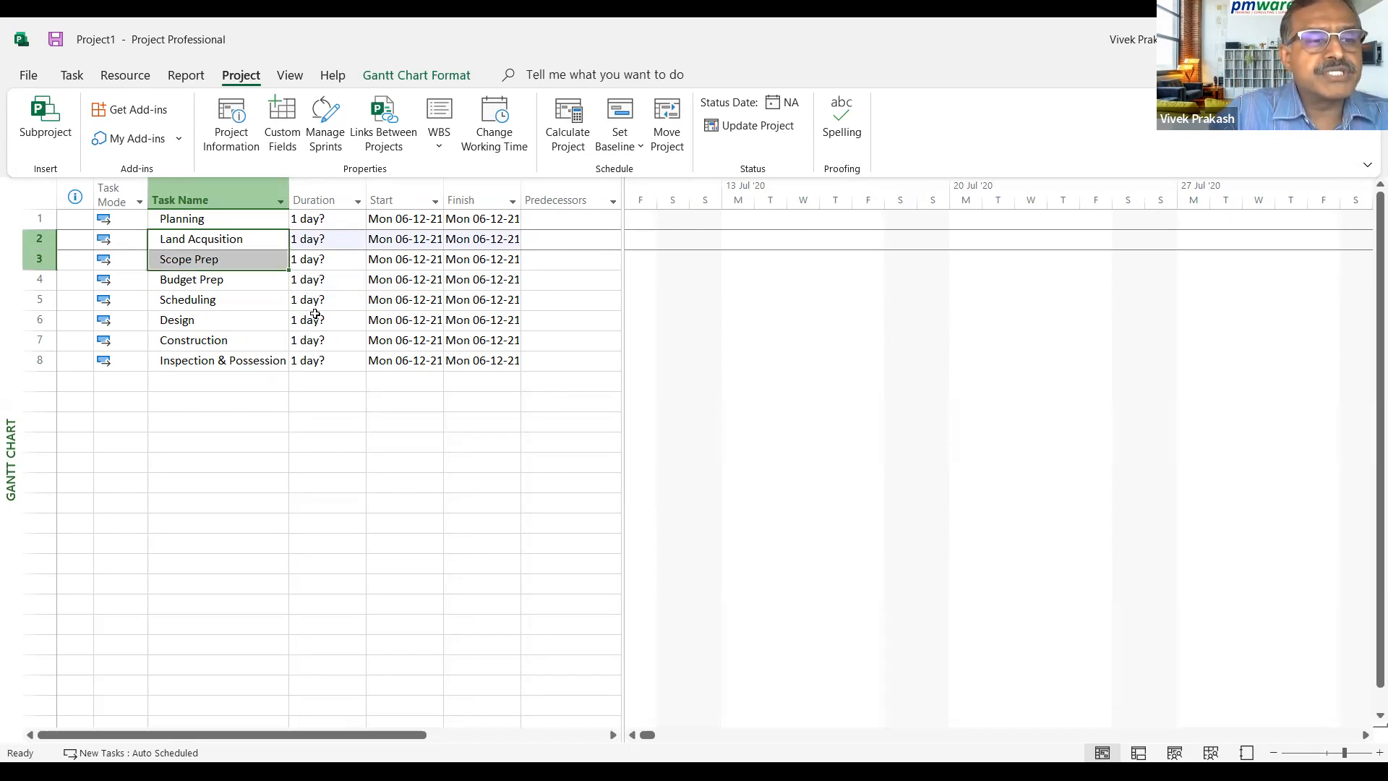
key(Down)
key(Down)
key(Up)
key(Up)
key(Down)
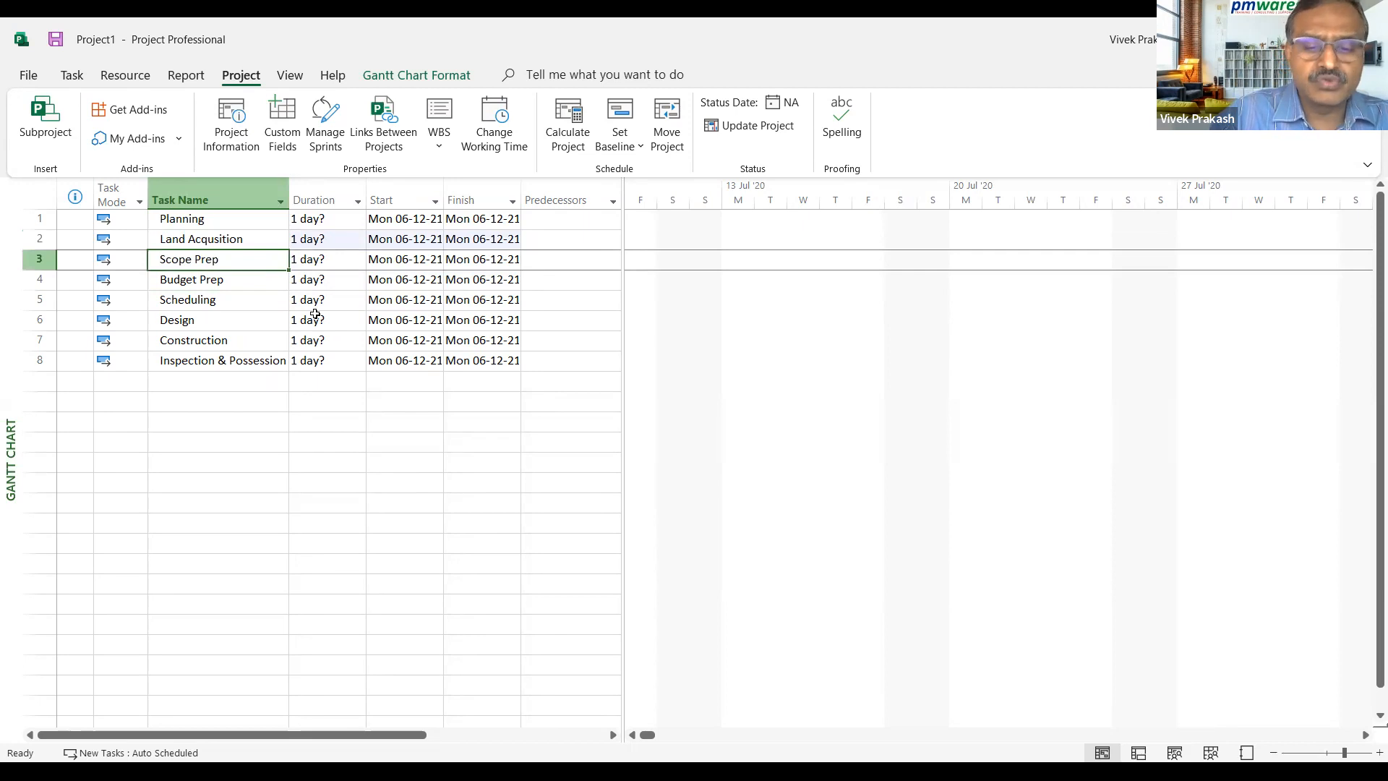
Insert a new task named Proj Planning between Land Acqusition and Scope Prep
key(Insert)
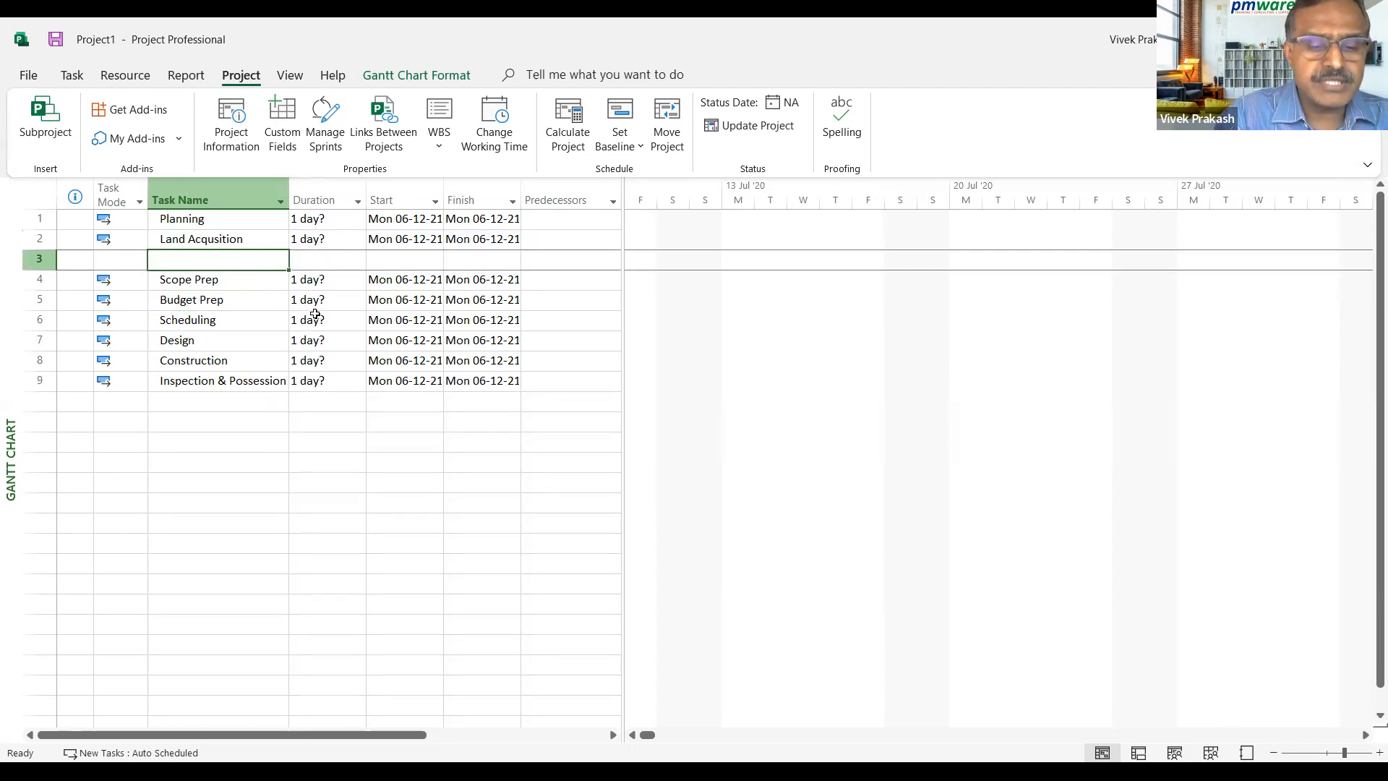
text(Pro)
key(BackSpace)
key(BackSpace)
key(BackSpace)
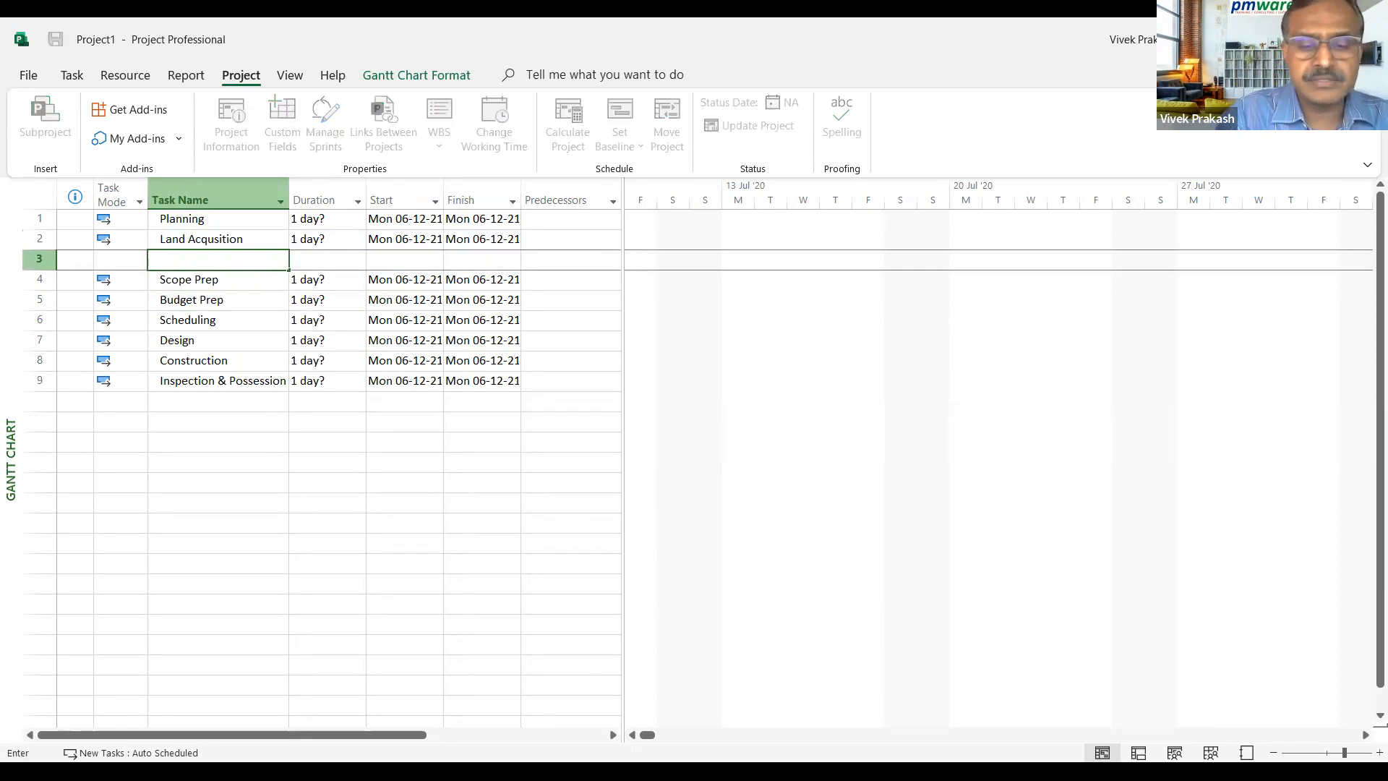
text(Proj Planning)
key(Return)
Indent Land Acqusition and Proj Planning one level to make them subtasks of Planning
key(Up)
key(shift+Down)
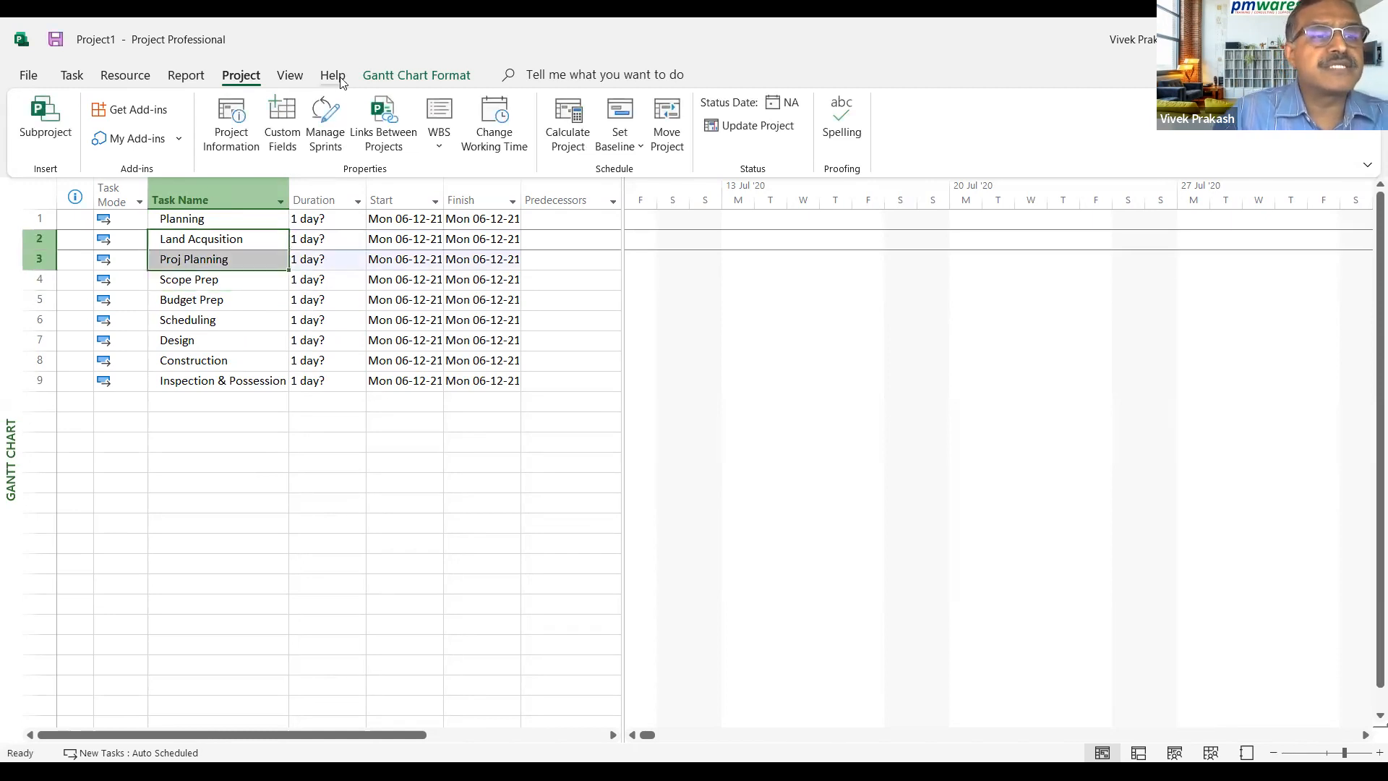
click(72, 75)
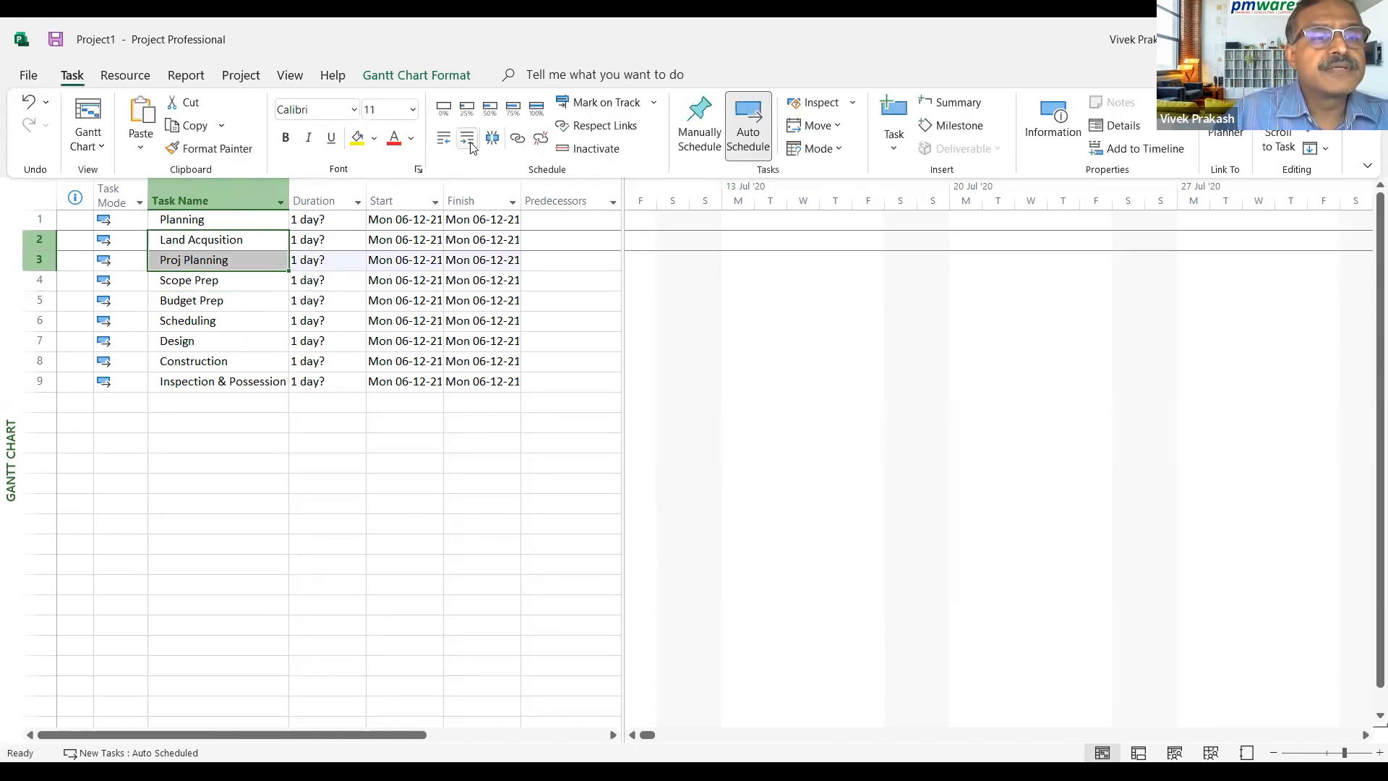
click(466, 138)
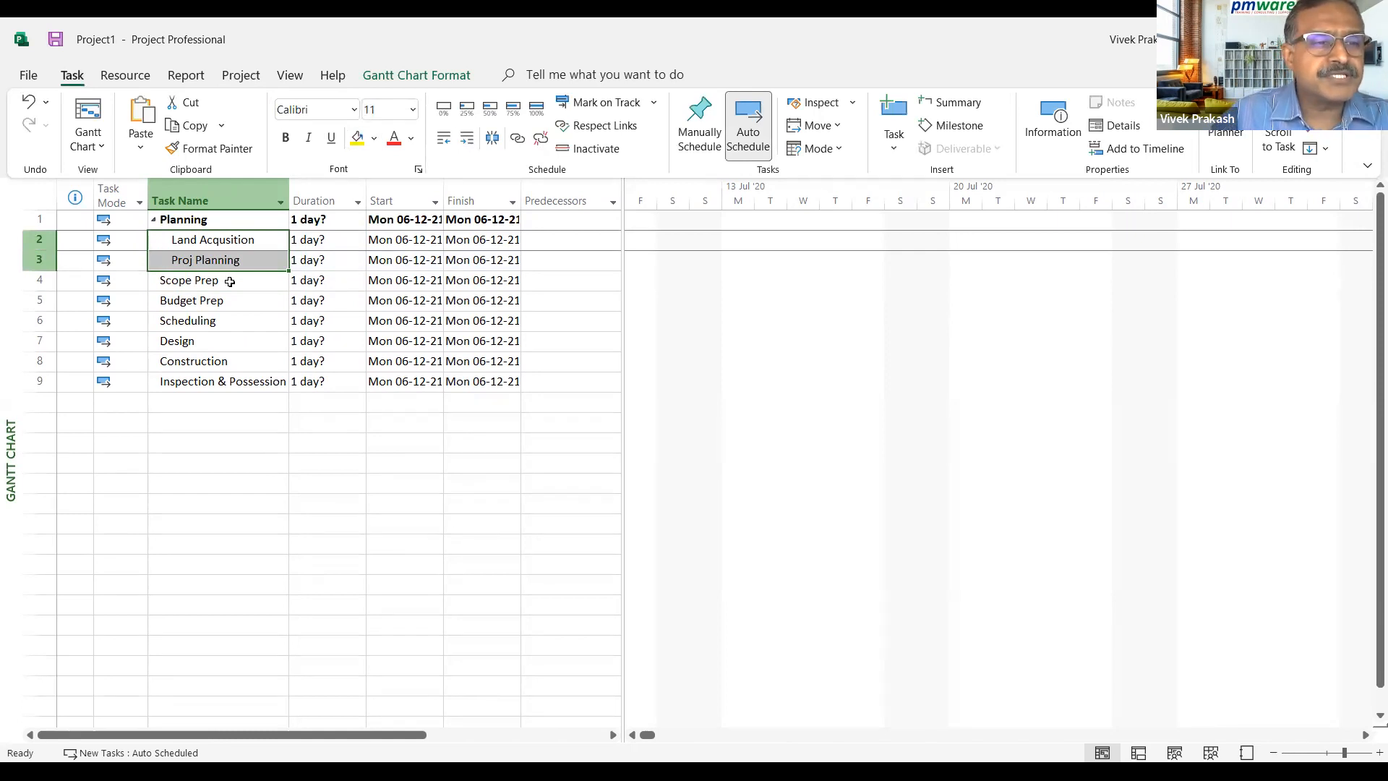
Indent Scope Prep, Budget Prep and Scheduling two levels so they become subtasks of Proj Planning
drag(229, 279, 227, 319)
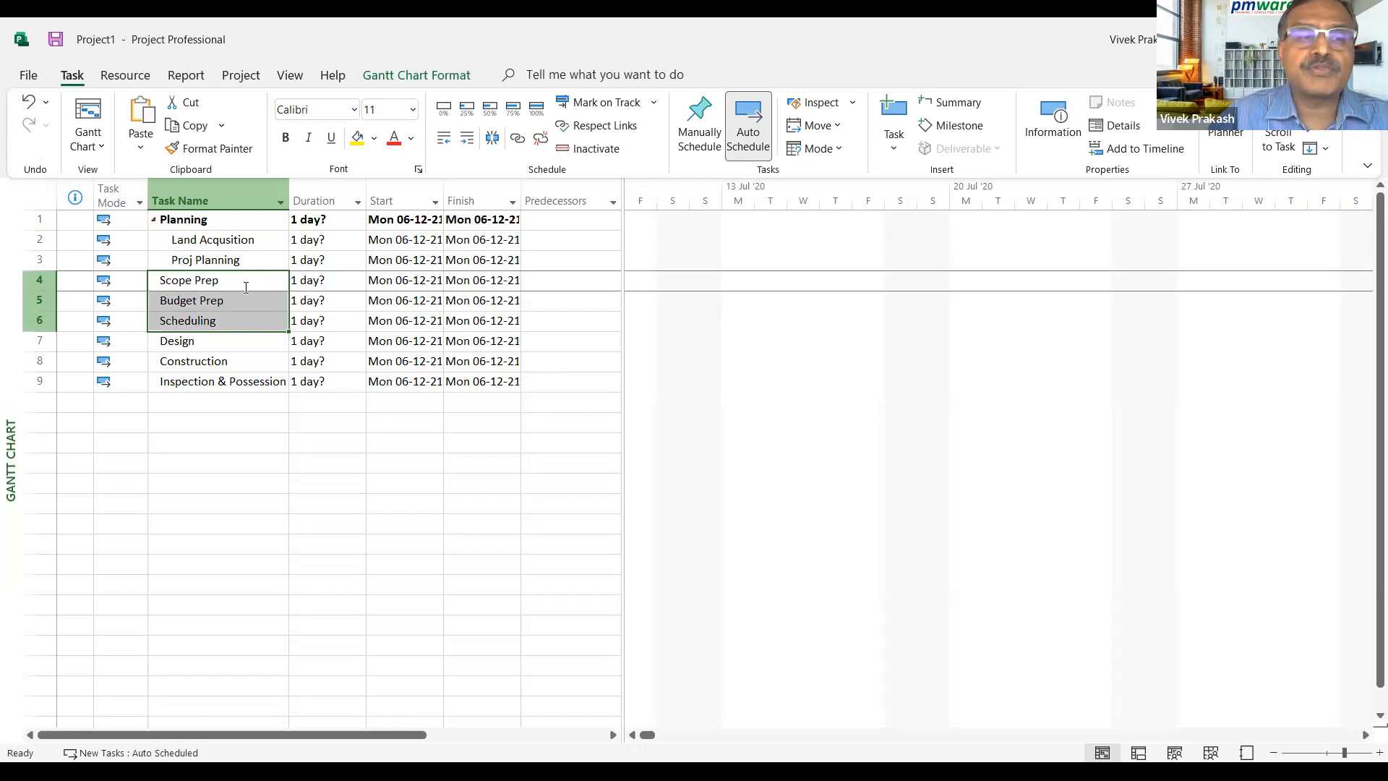
click(467, 138)
click(467, 138)
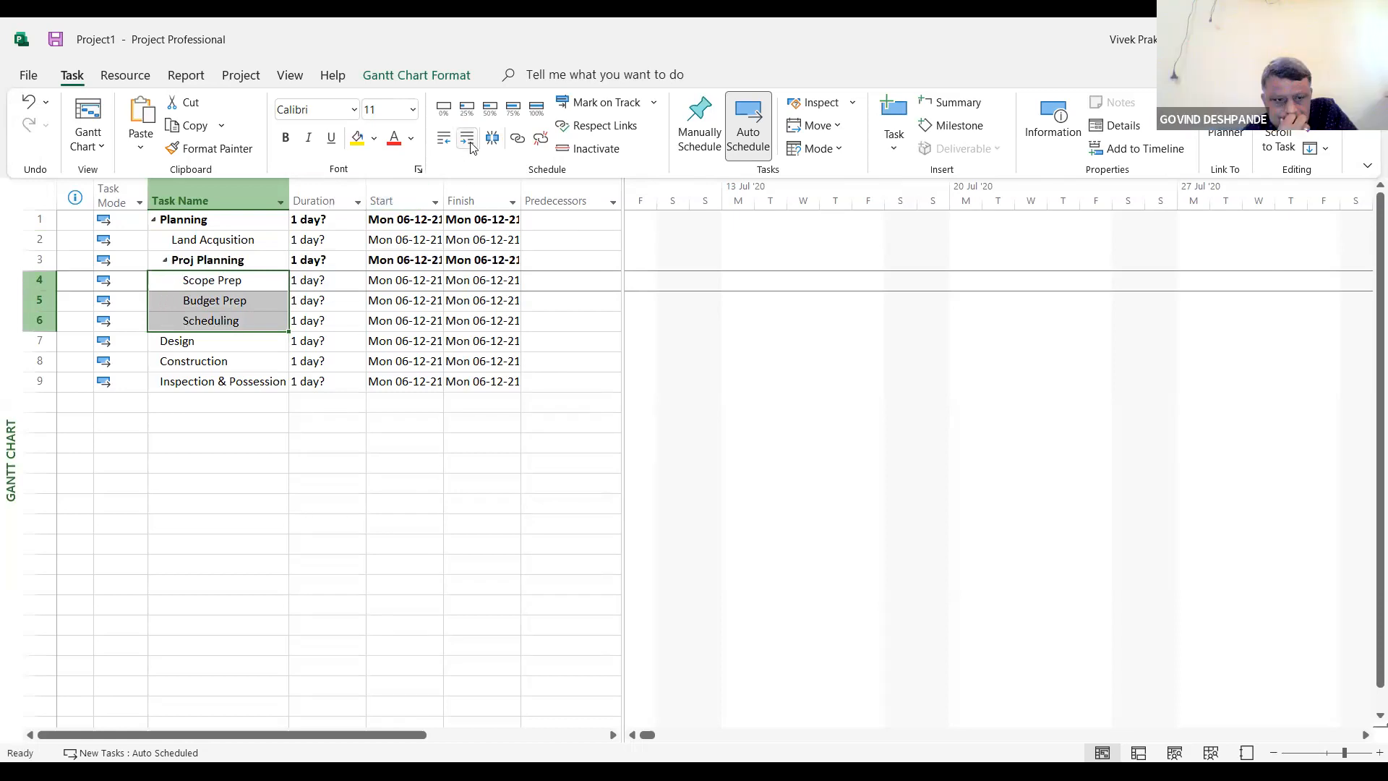
Insert two blank task rows above Proj Planning and name the first one Land Survey
click(244, 264)
key(Insert)
key(Insert)
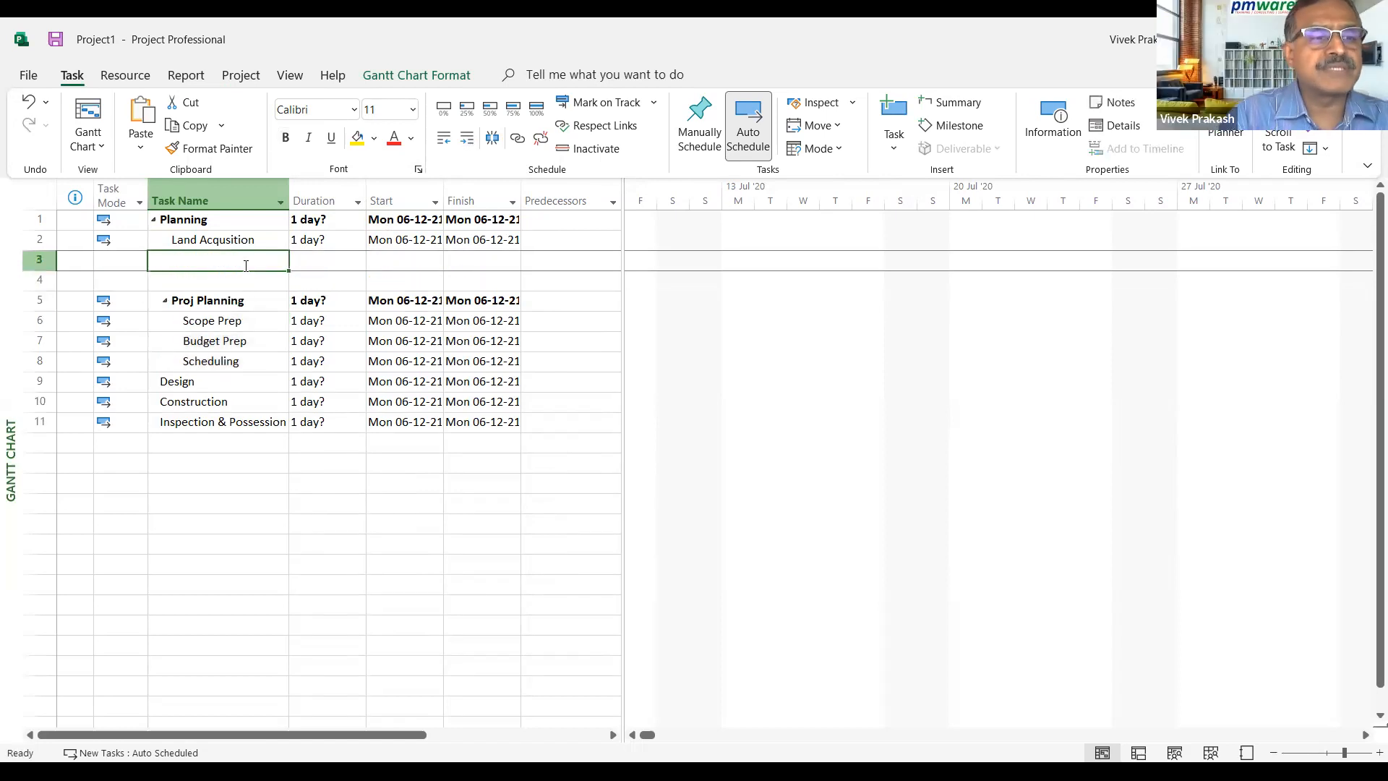
text(Land Survey)
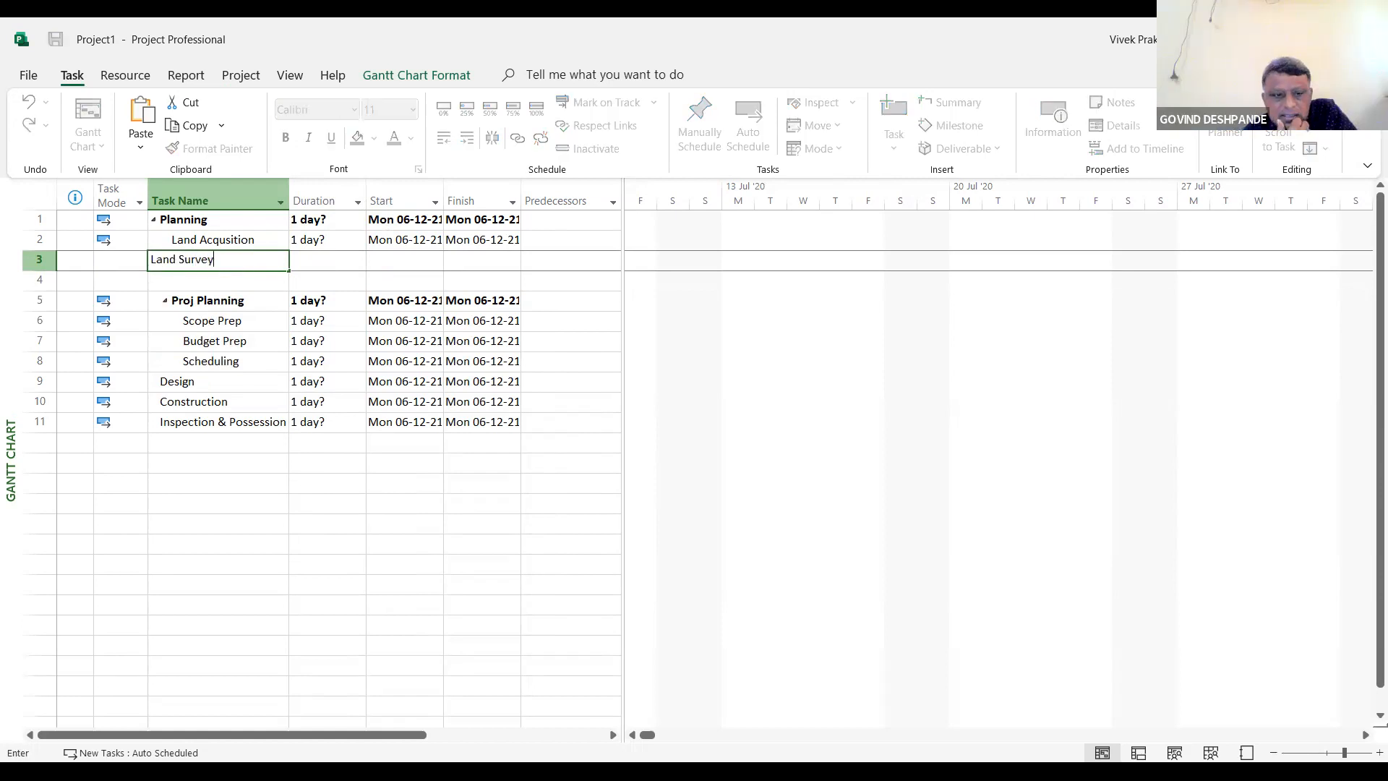
key(Return)
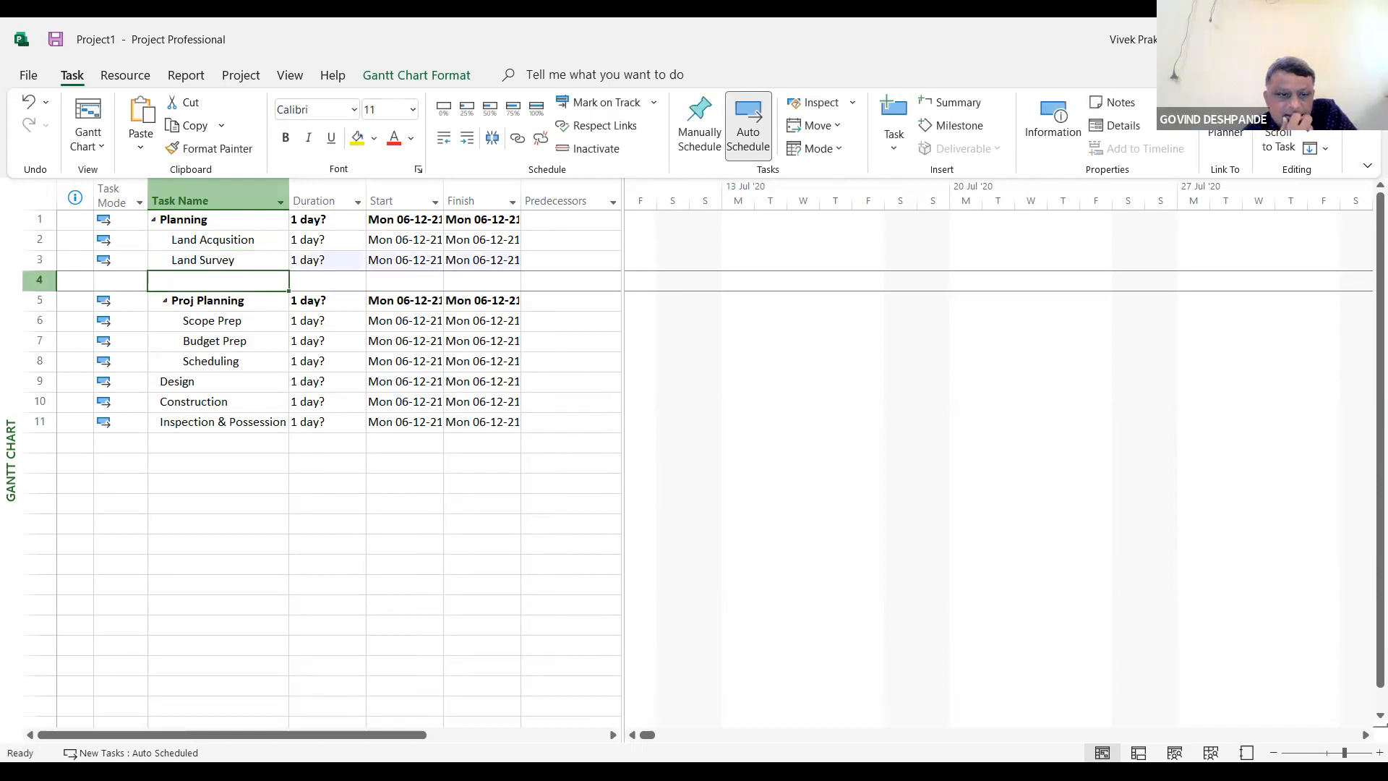
Enter Liosoning as the task name in the blank row below Land Survey
text(Lios)
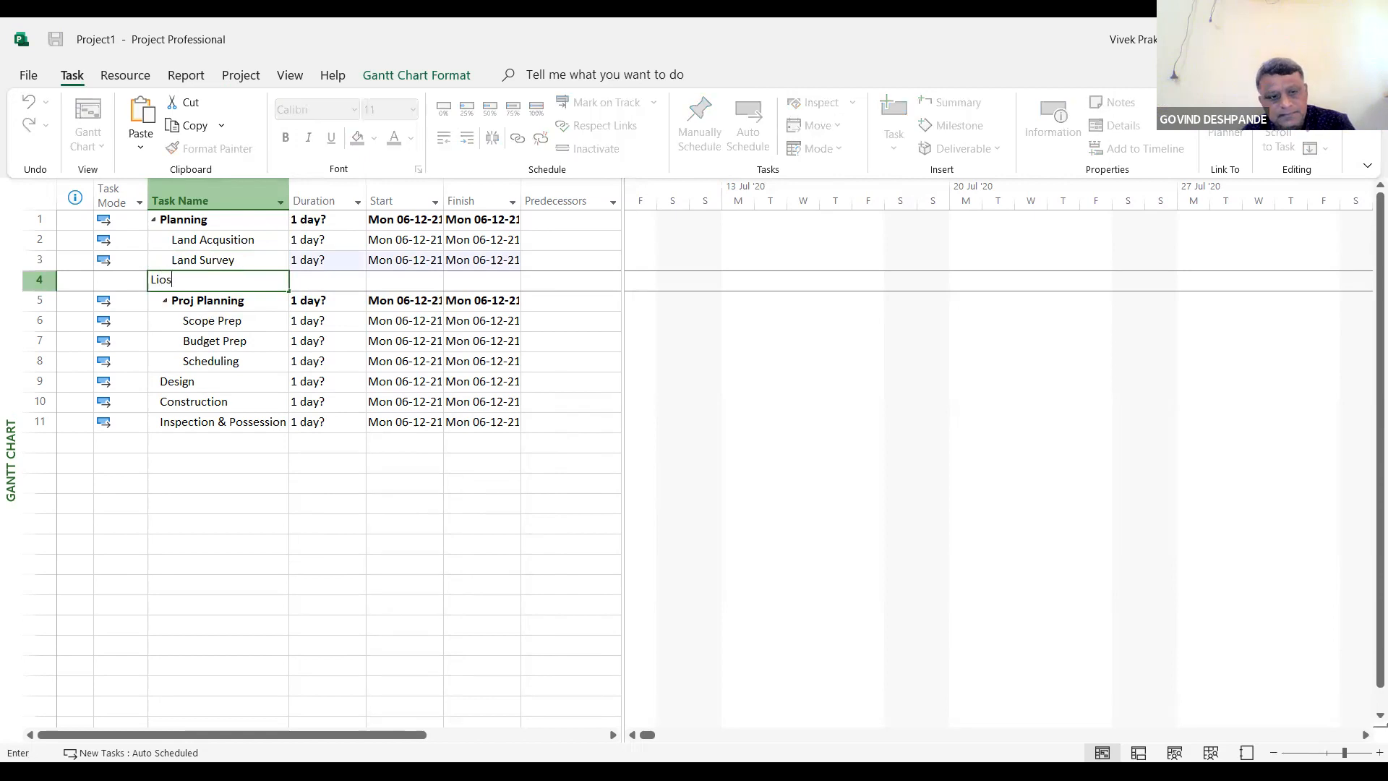
key(BackSpace)
key(BackSpace)
key(BackSpace)
key(BackSpace)
text(Li)
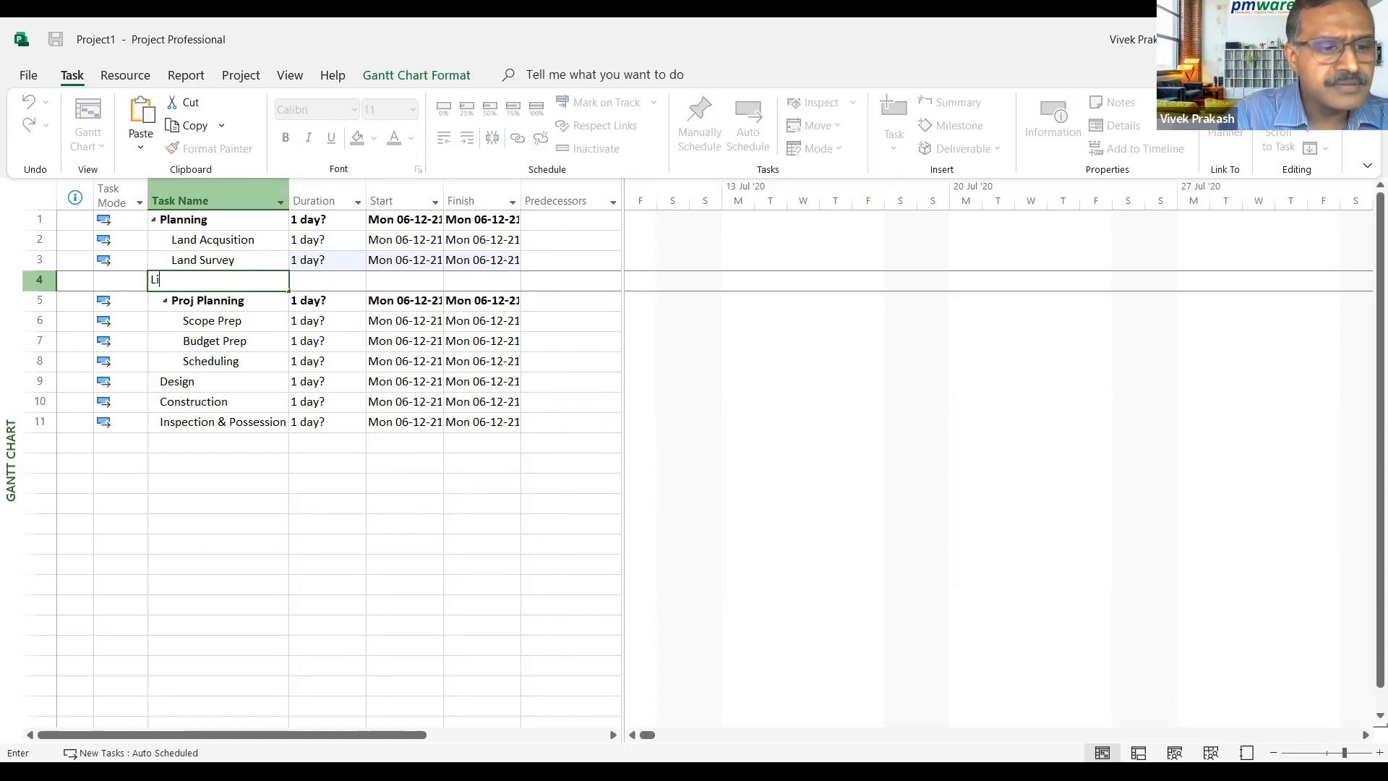
text(ios)
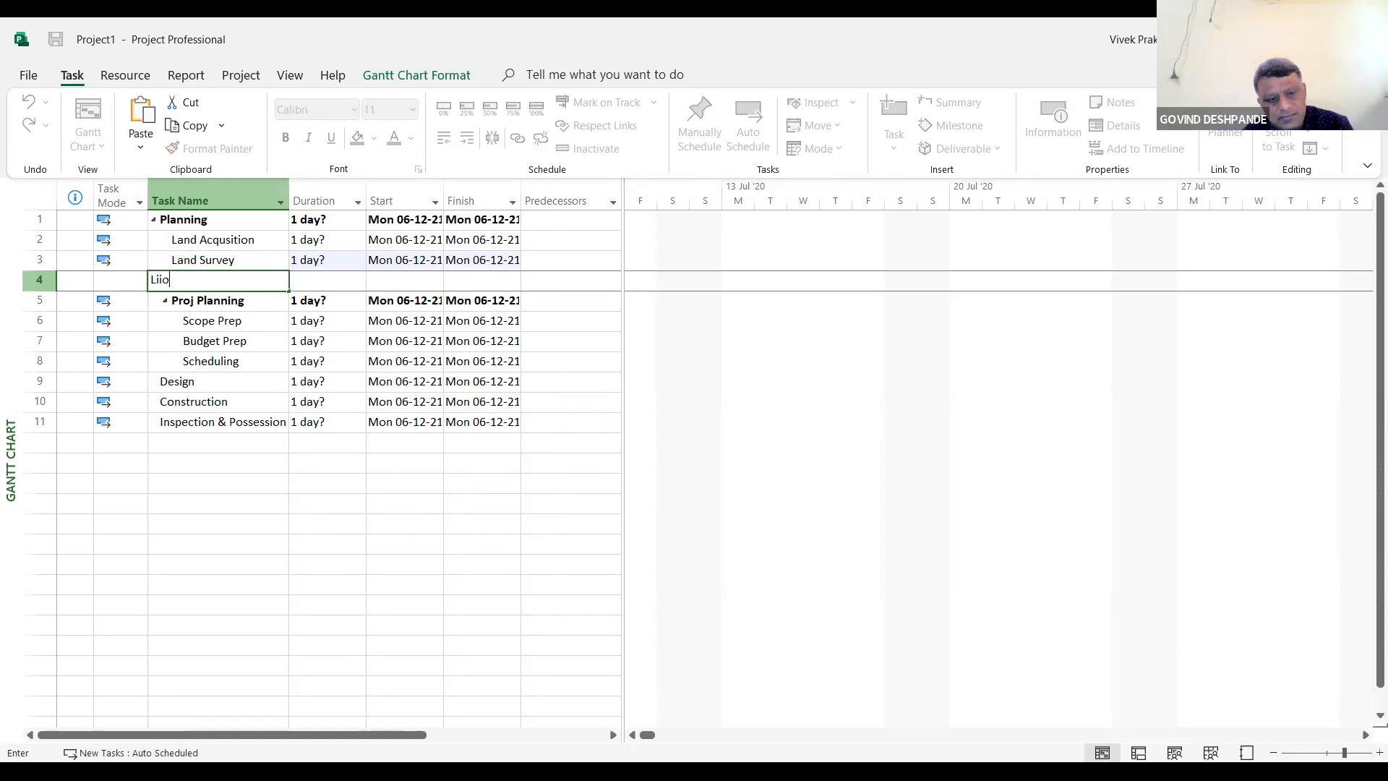
key(BackSpace)
key(BackSpace)
key(BackSpace)
text(osoning)
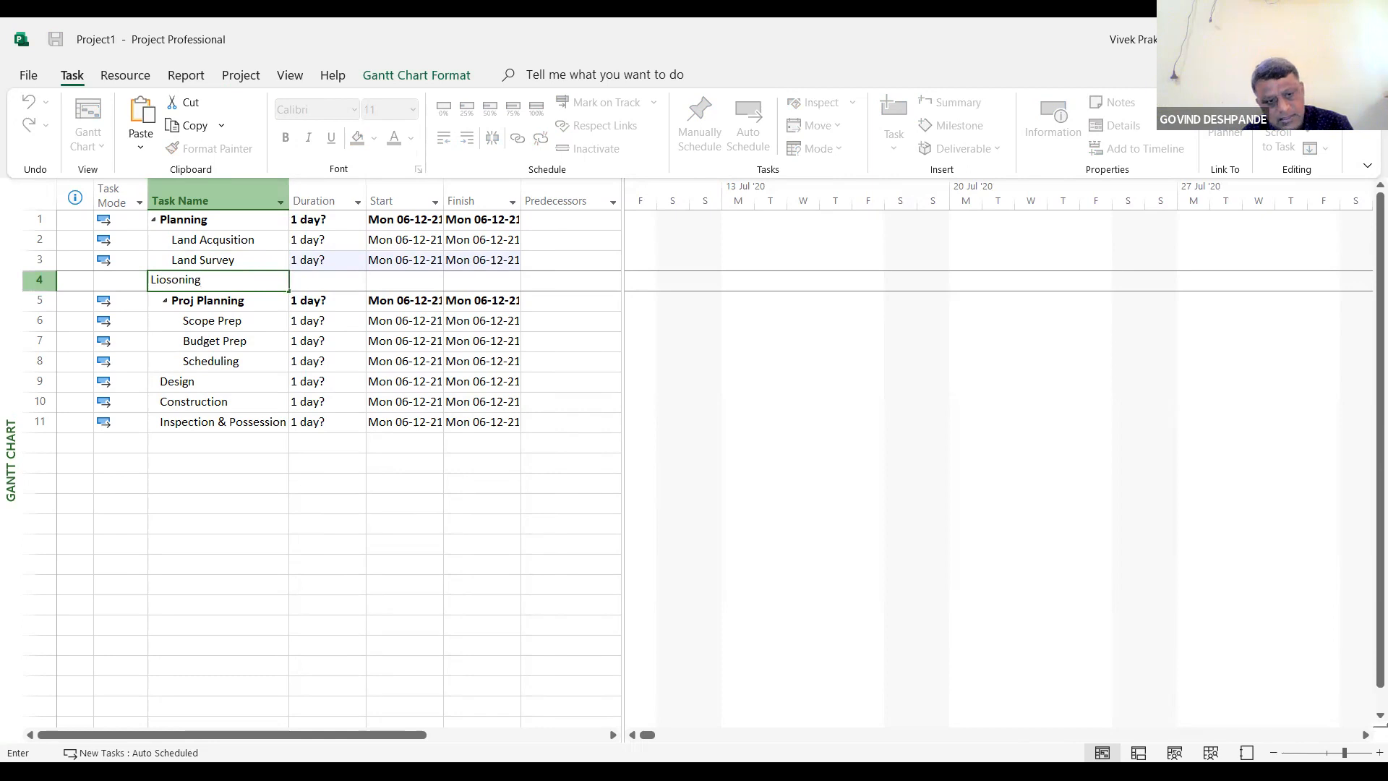
key(Return)
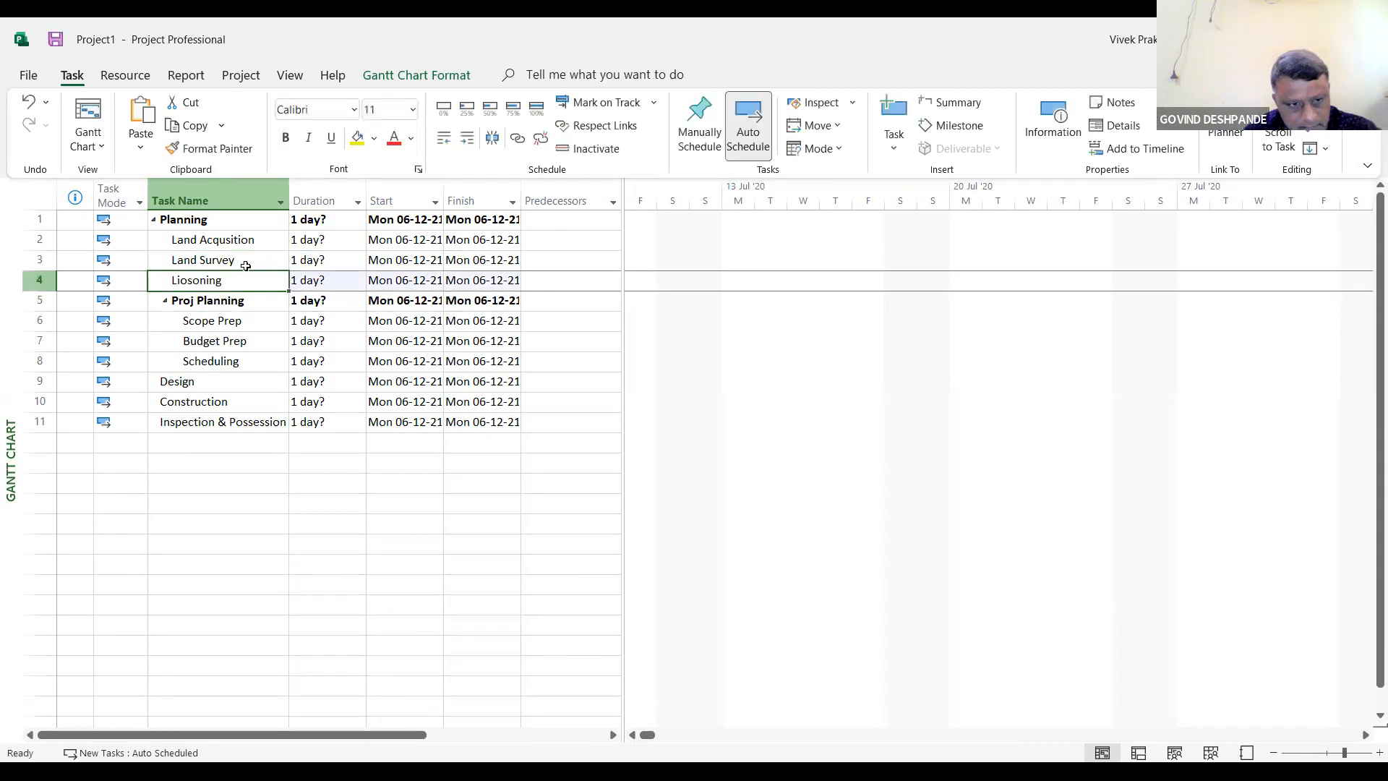
key(Insert)
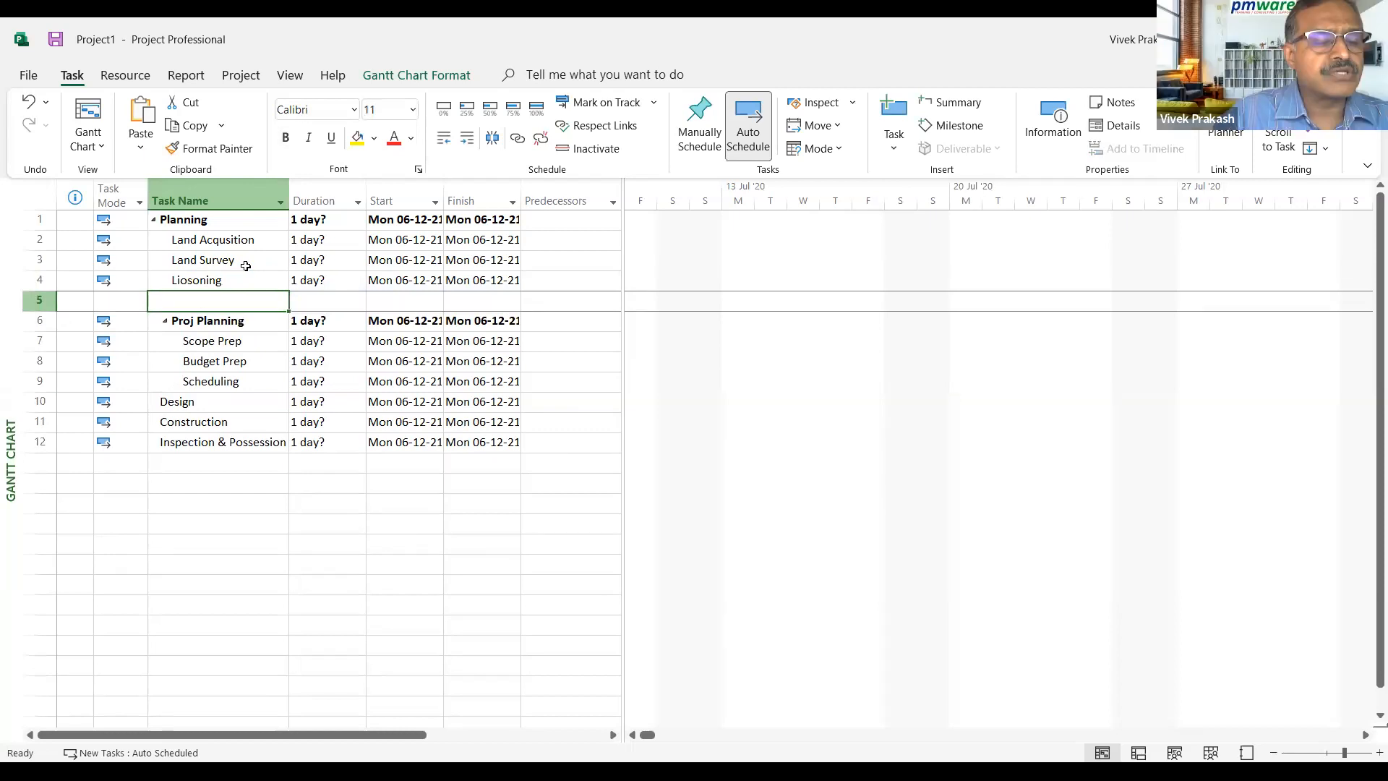
key(Down)
key(Up)
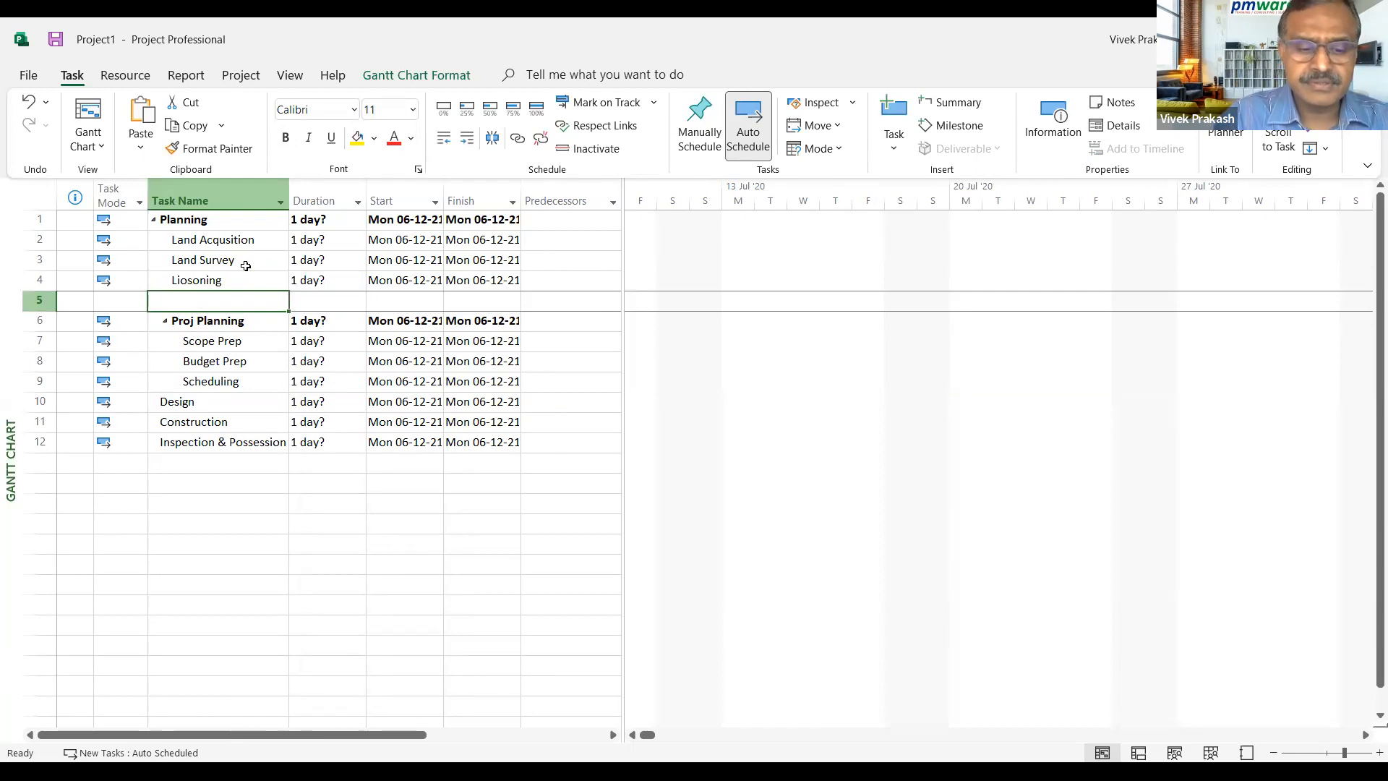
text(Land)
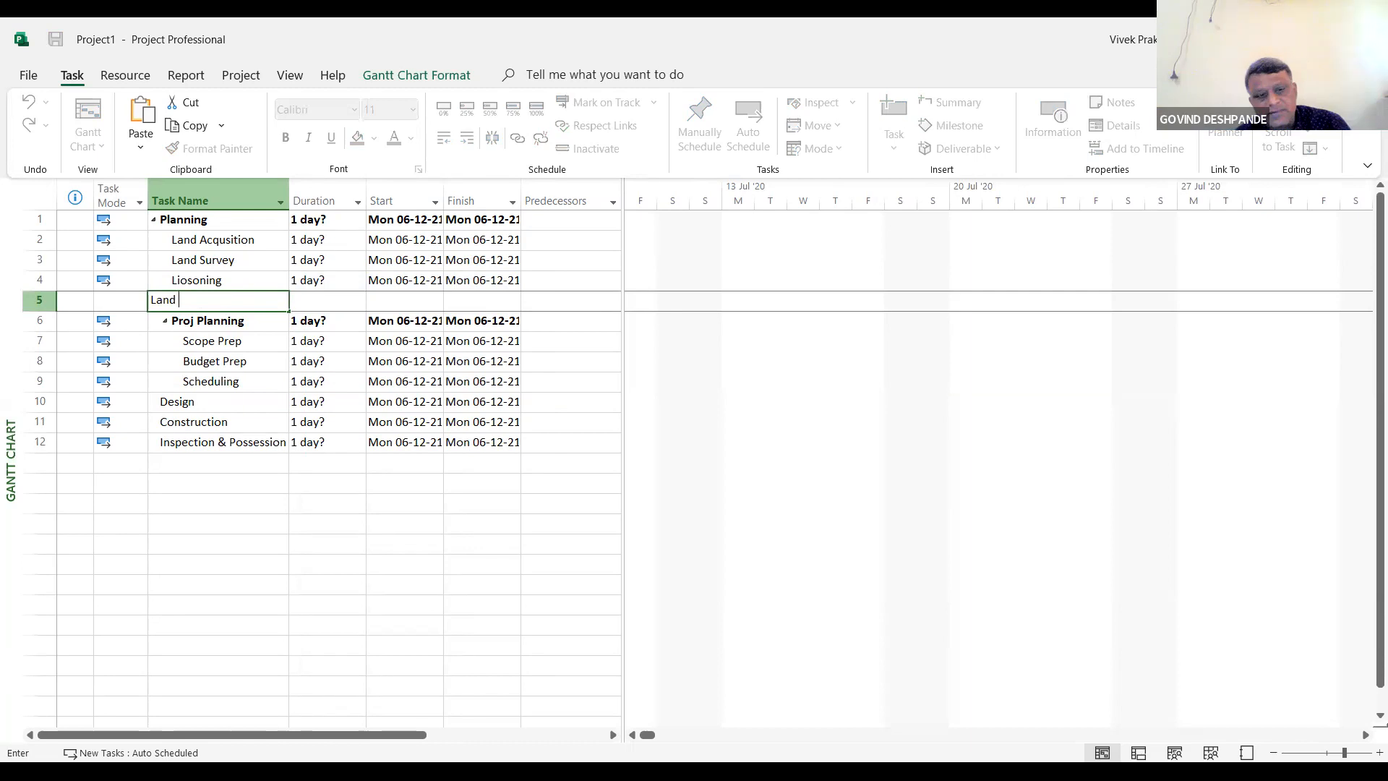
key(Escape)
key(Delete)
click(246, 265)
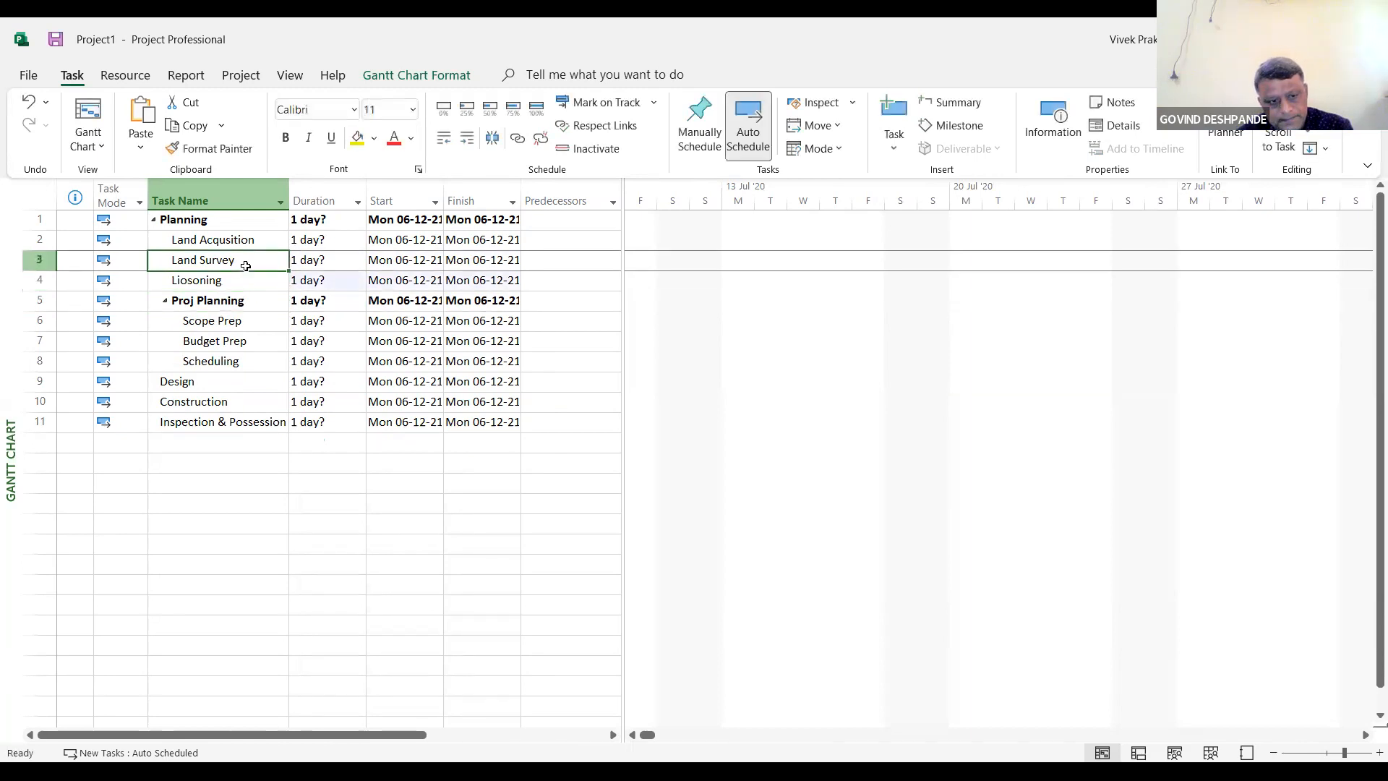
key(shift+Down)
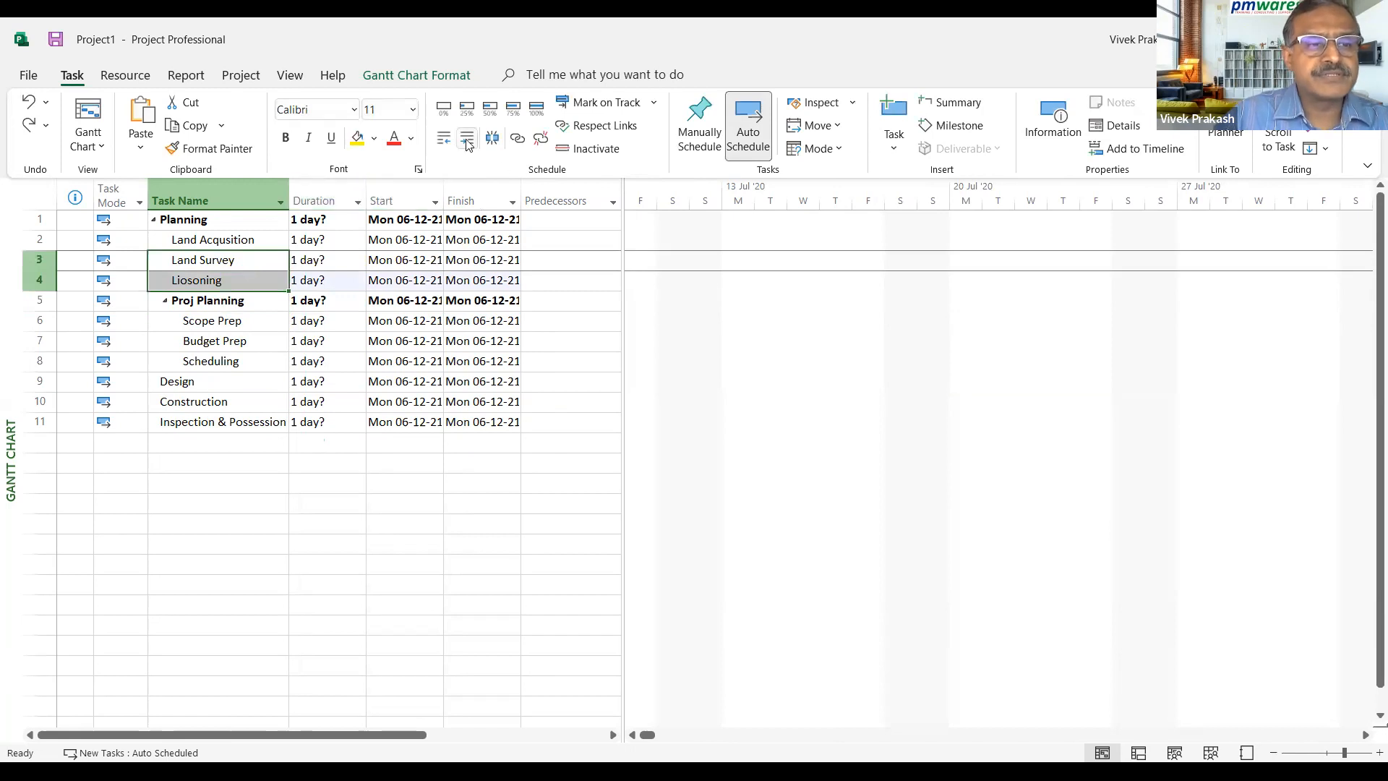
click(219, 344)
drag(212, 266, 223, 280)
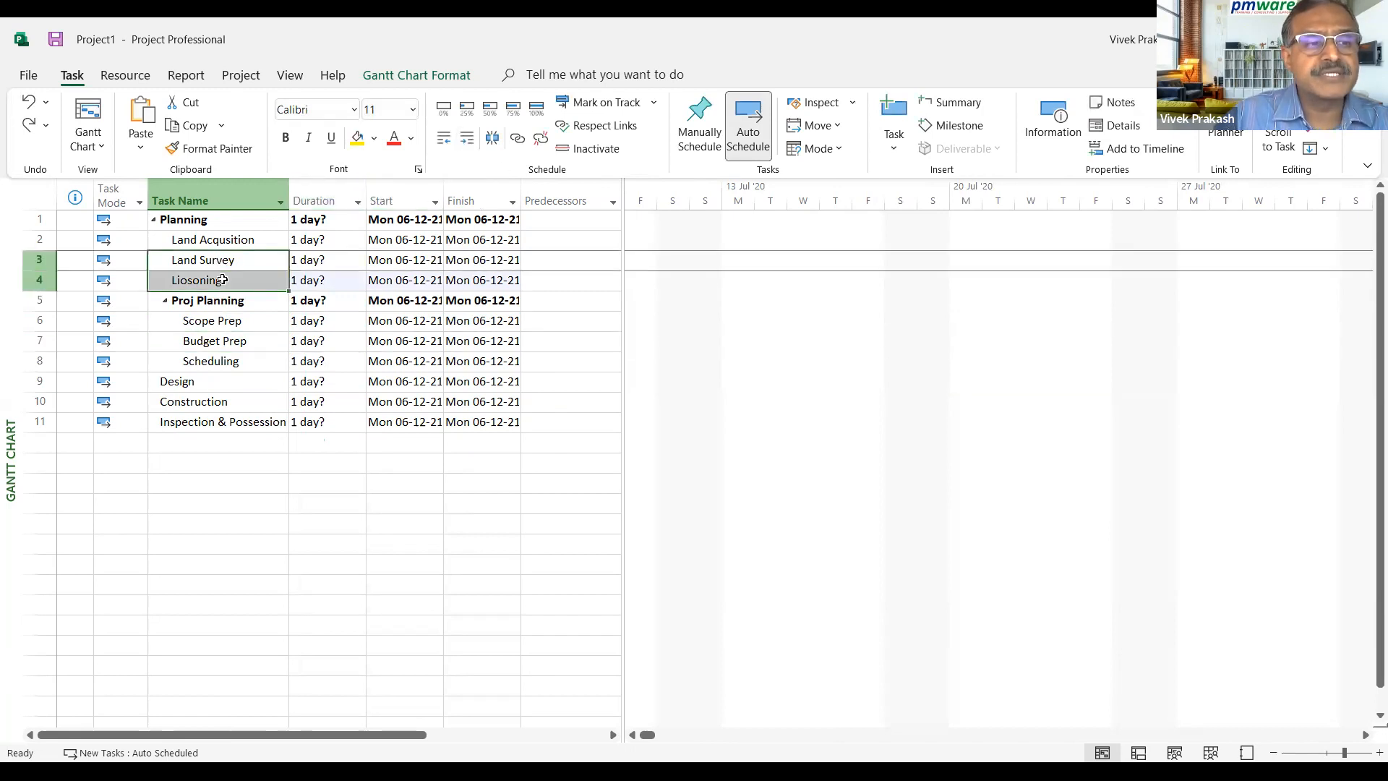
click(212, 223)
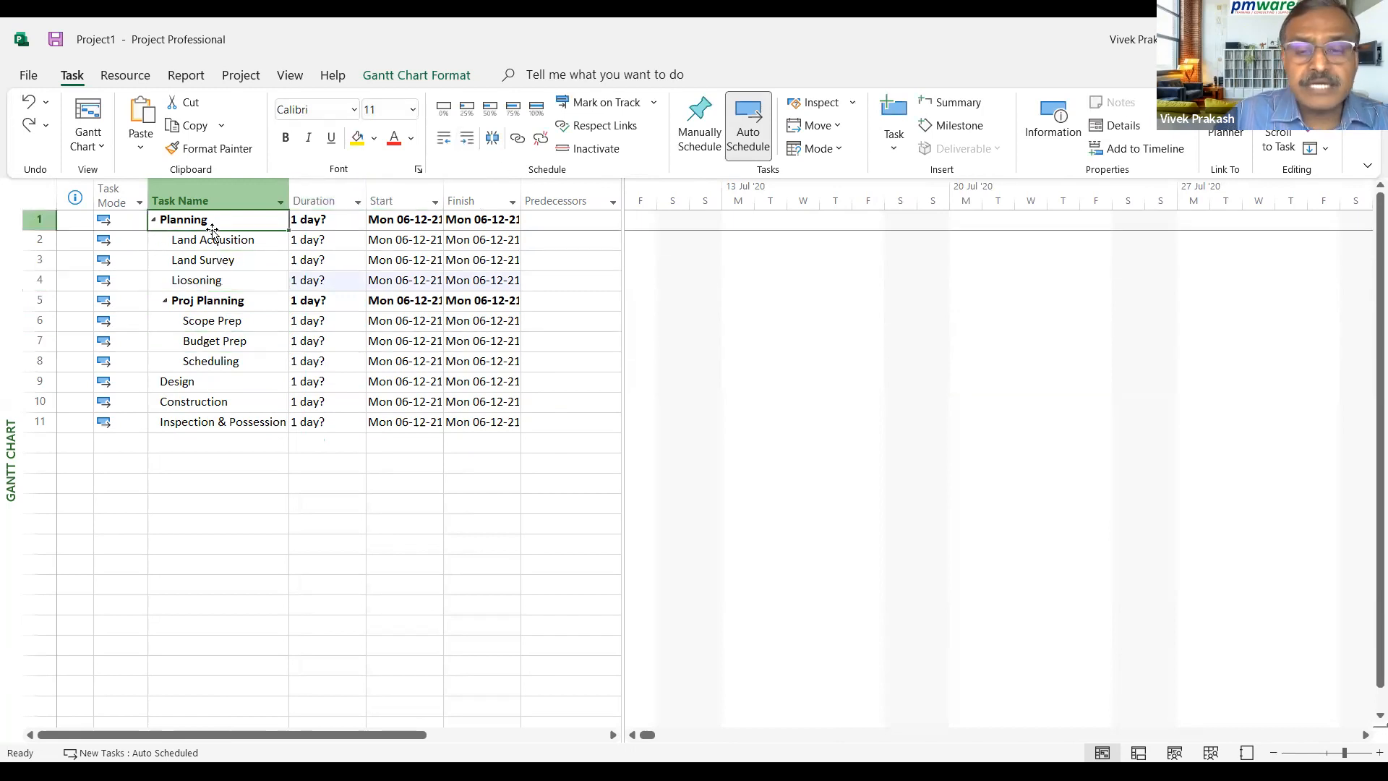
Indent Land Survey and Liosoning one level so they become subtasks of Land Acqusition
click(173, 379)
drag(212, 264, 221, 275)
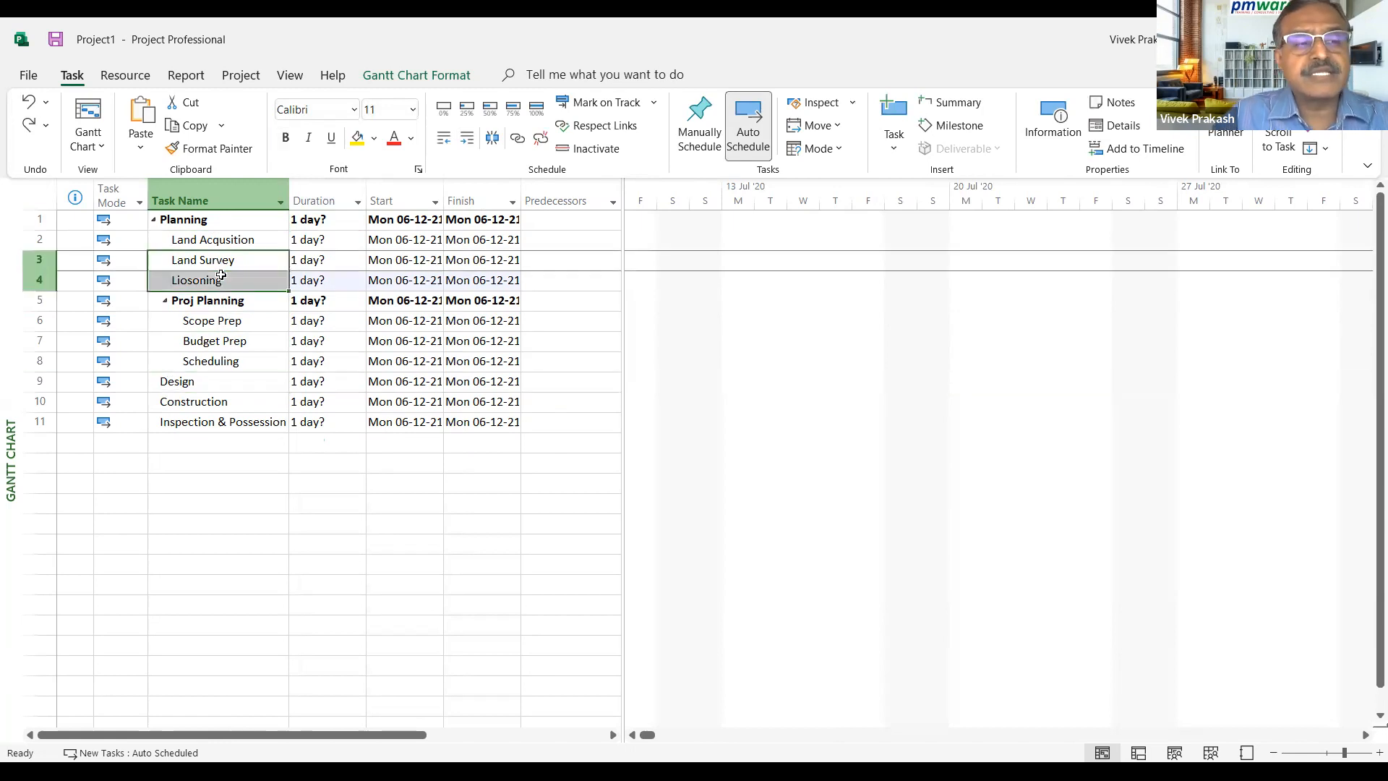
click(466, 142)
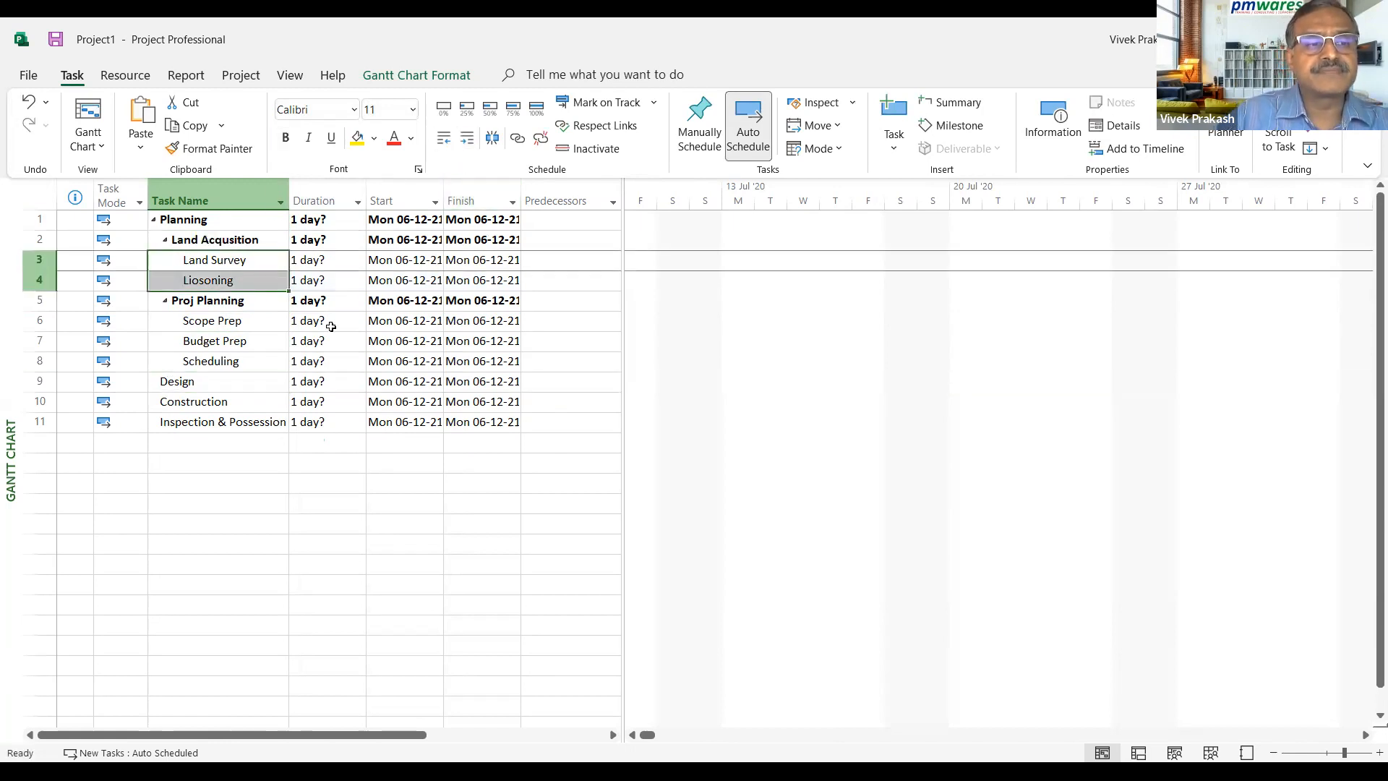
Collapse the Land Acqusition and Proj Planning summary tasks, and expand both again to show their subtasks
click(240, 367)
drag(208, 258, 208, 283)
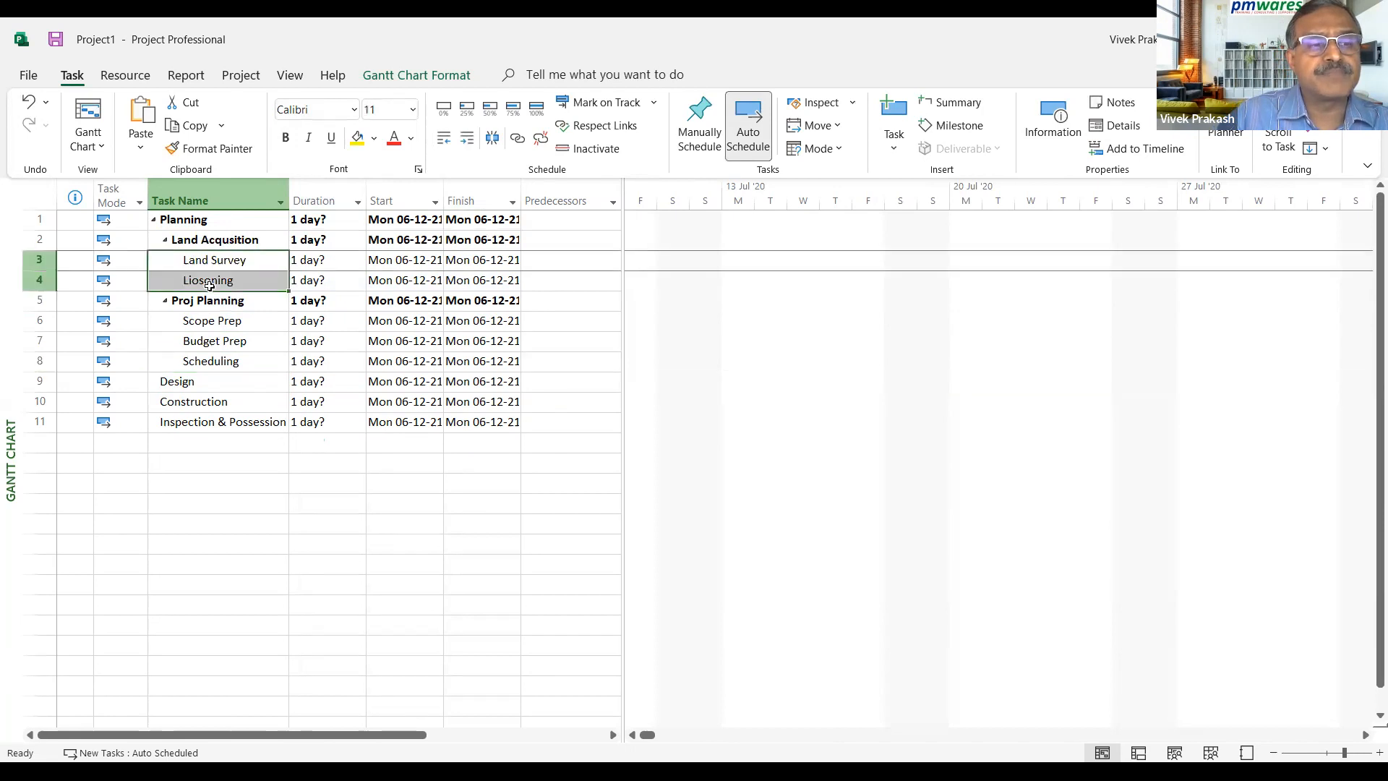
click(165, 239)
click(165, 260)
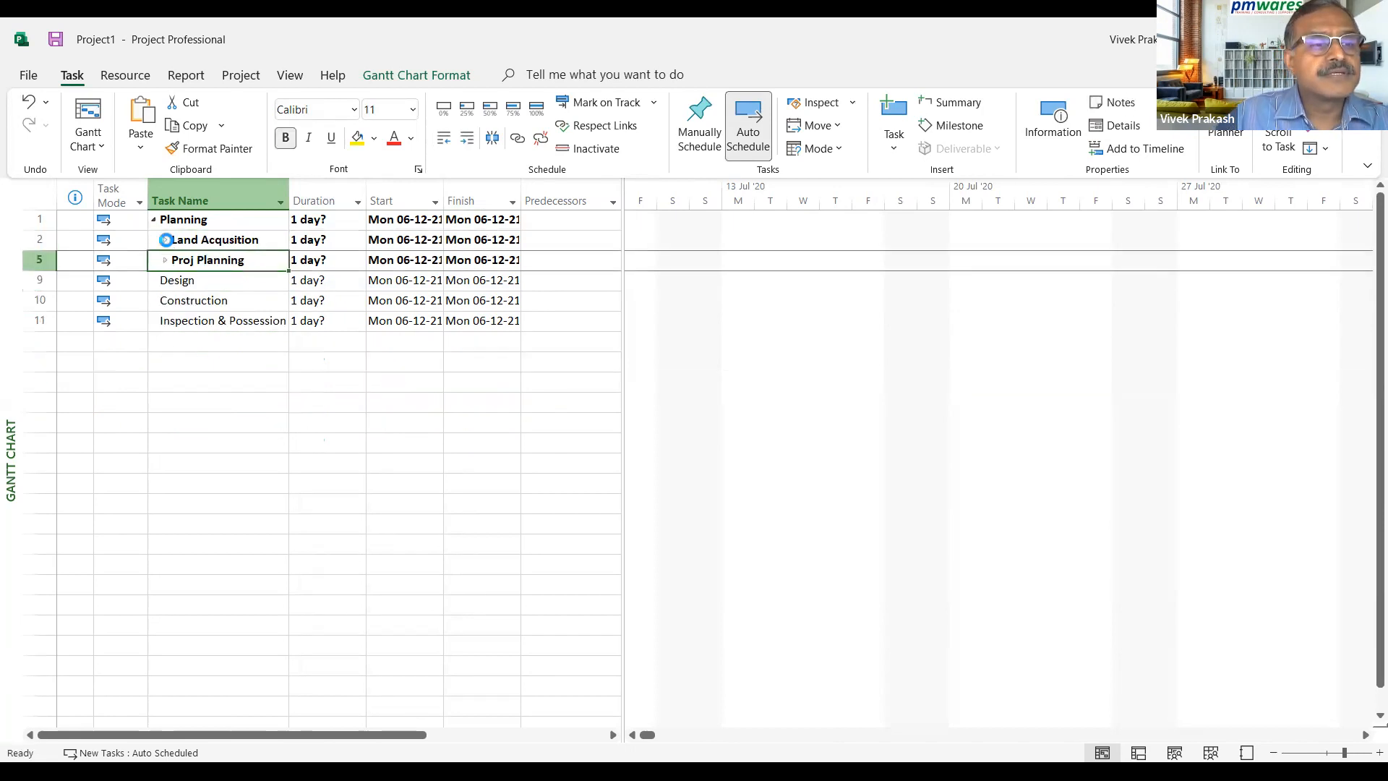
click(164, 239)
click(165, 299)
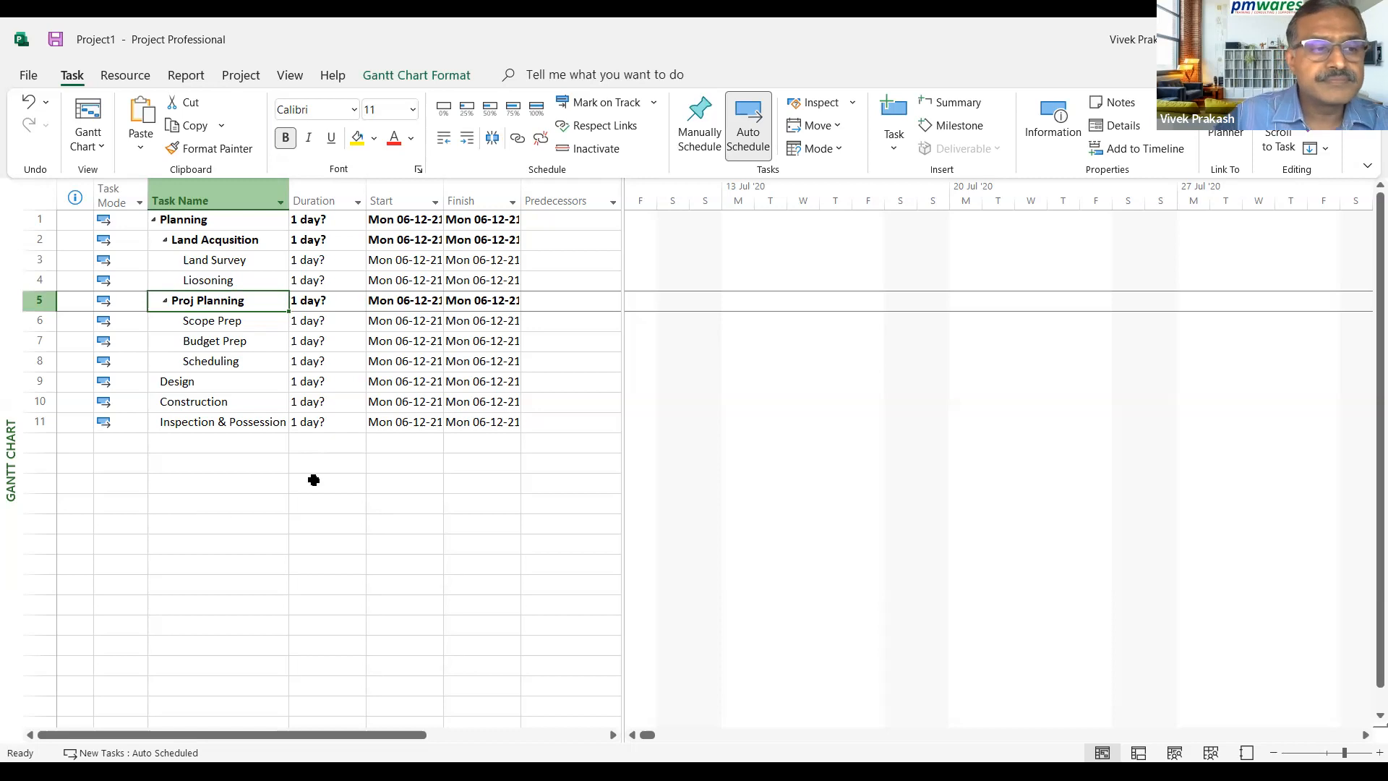
Insert a task named Approvals above Proj Planning, as the last subtask of Land Acqusition
click(233, 403)
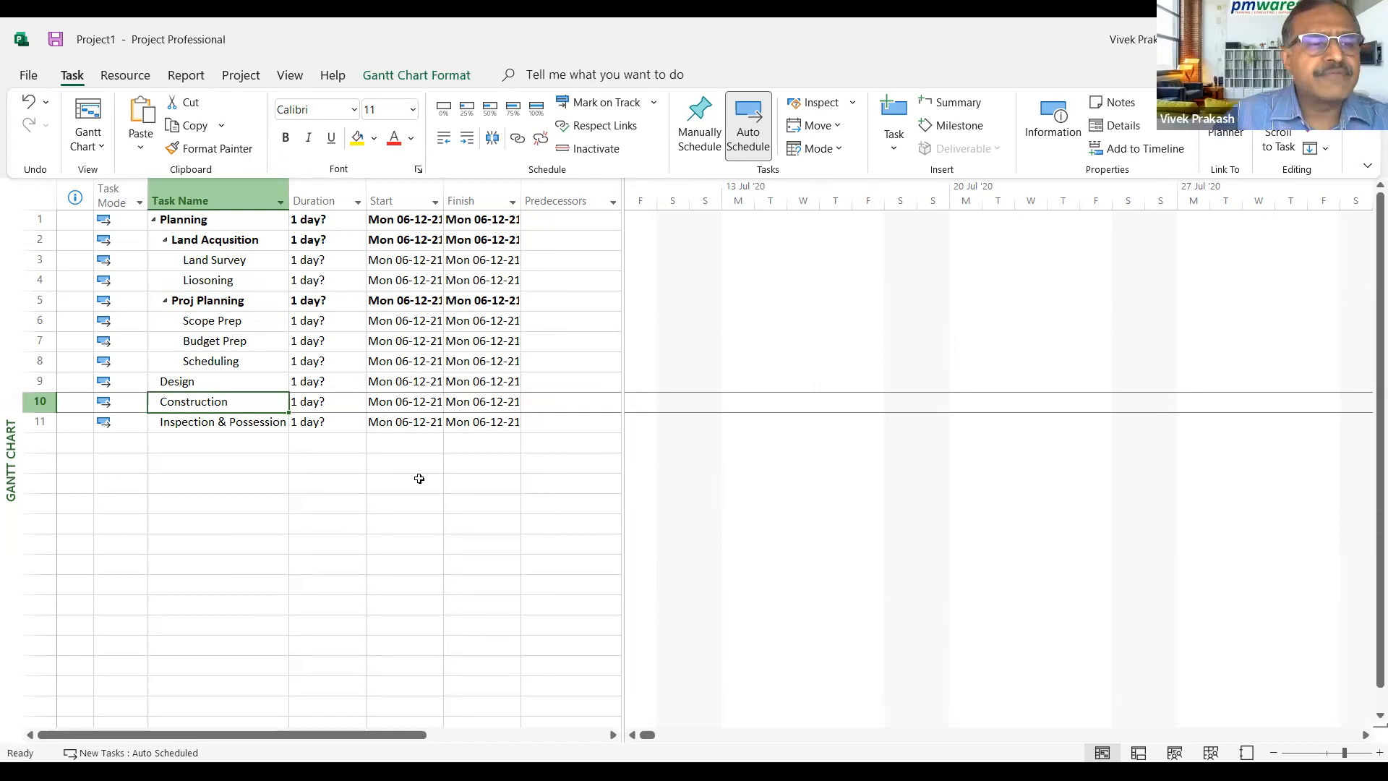
click(229, 296)
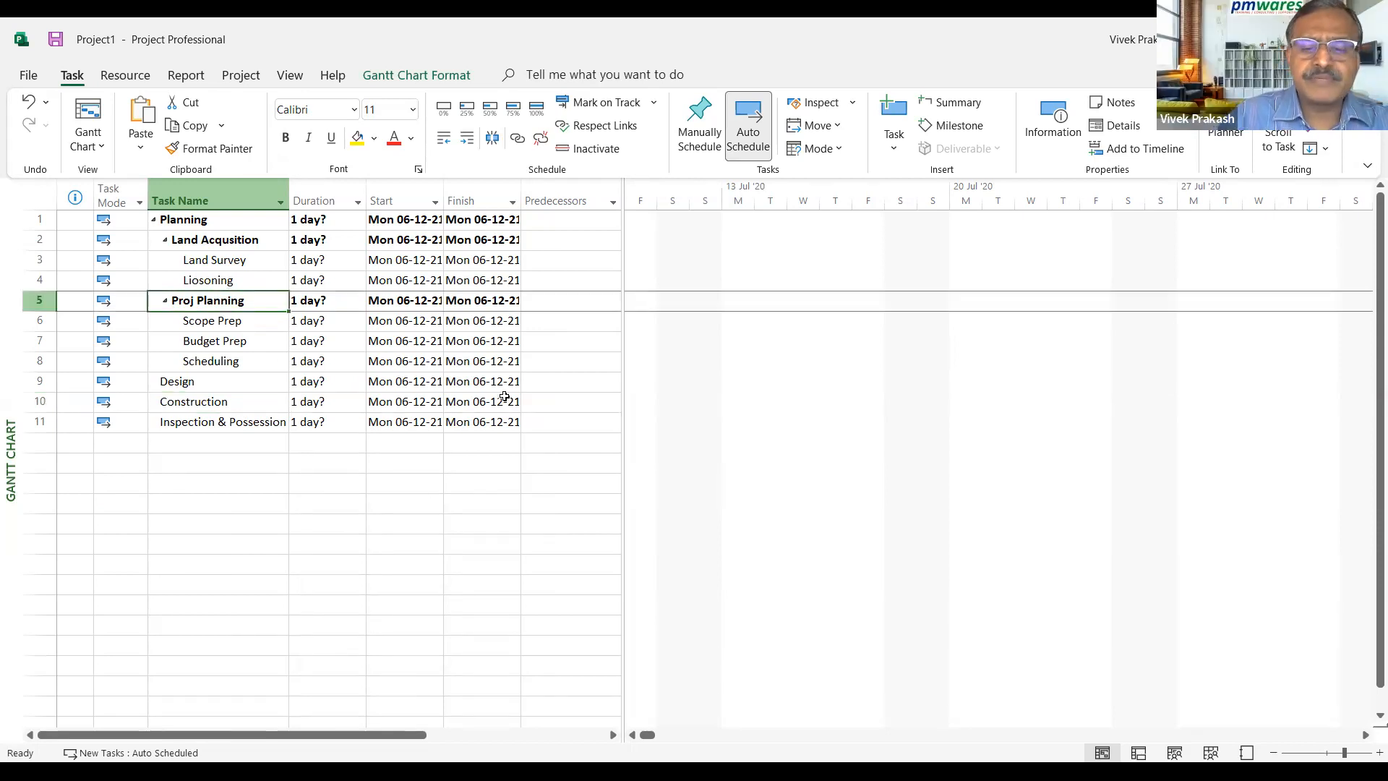
key(Insert)
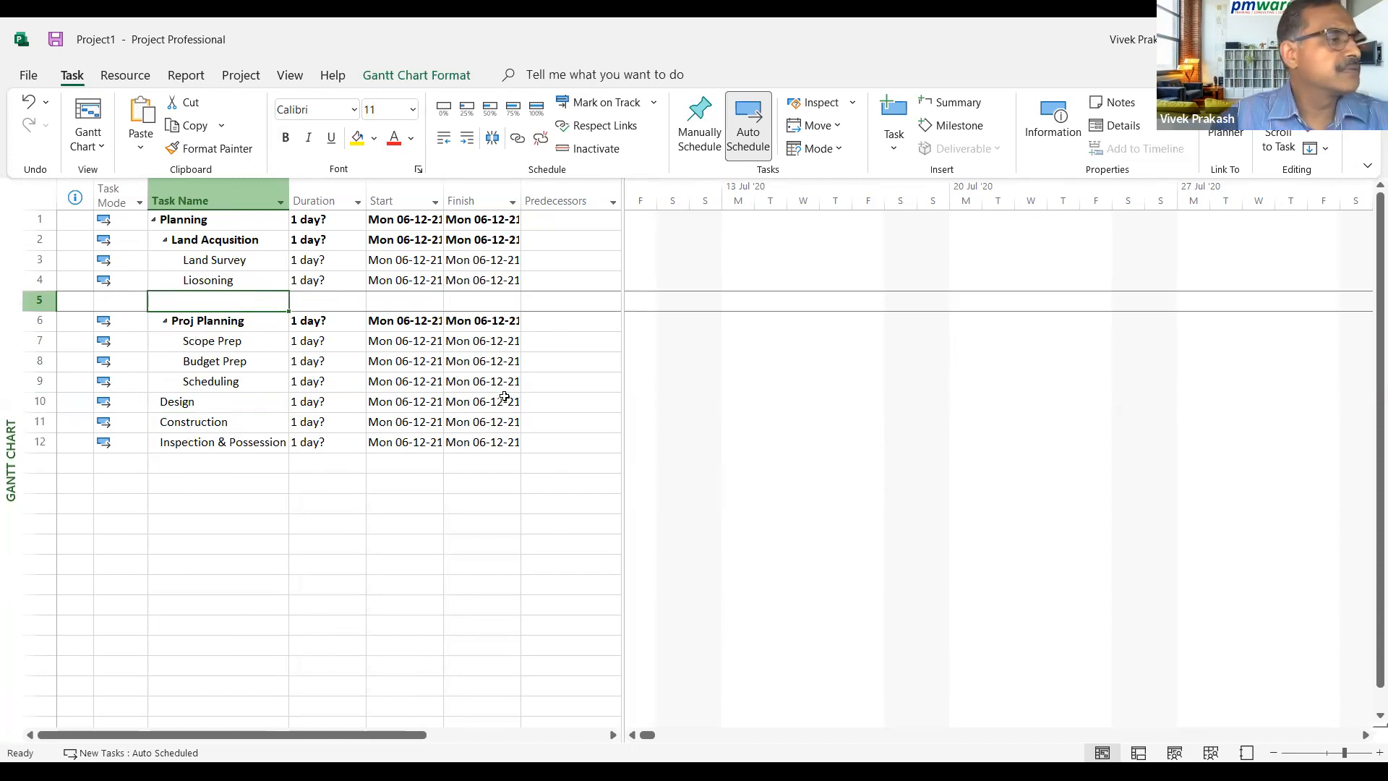
text(Approvals)
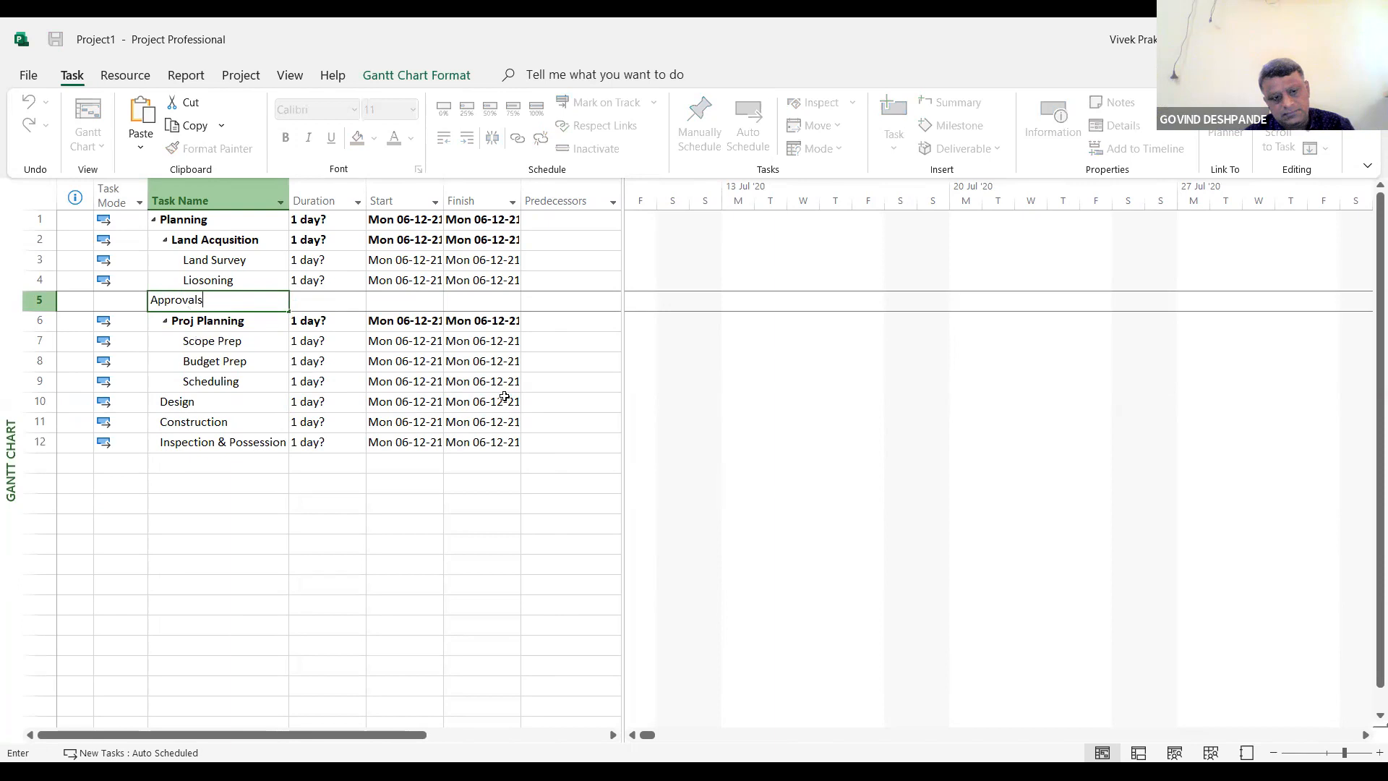
key(Return)
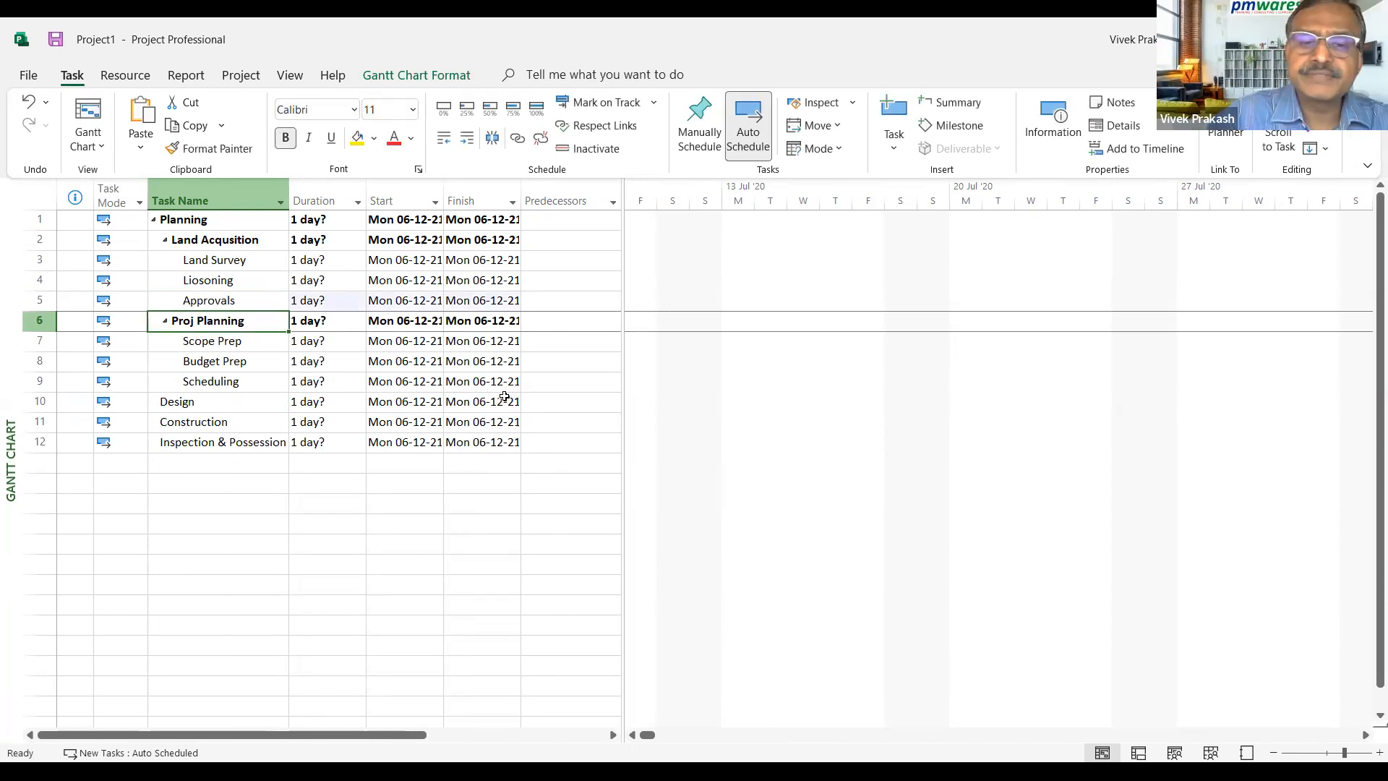
Insert a task named Plan Approval above Design, as the last subtask of Proj Planning
key(Down)
key(Down)
key(Down)
key(Down)
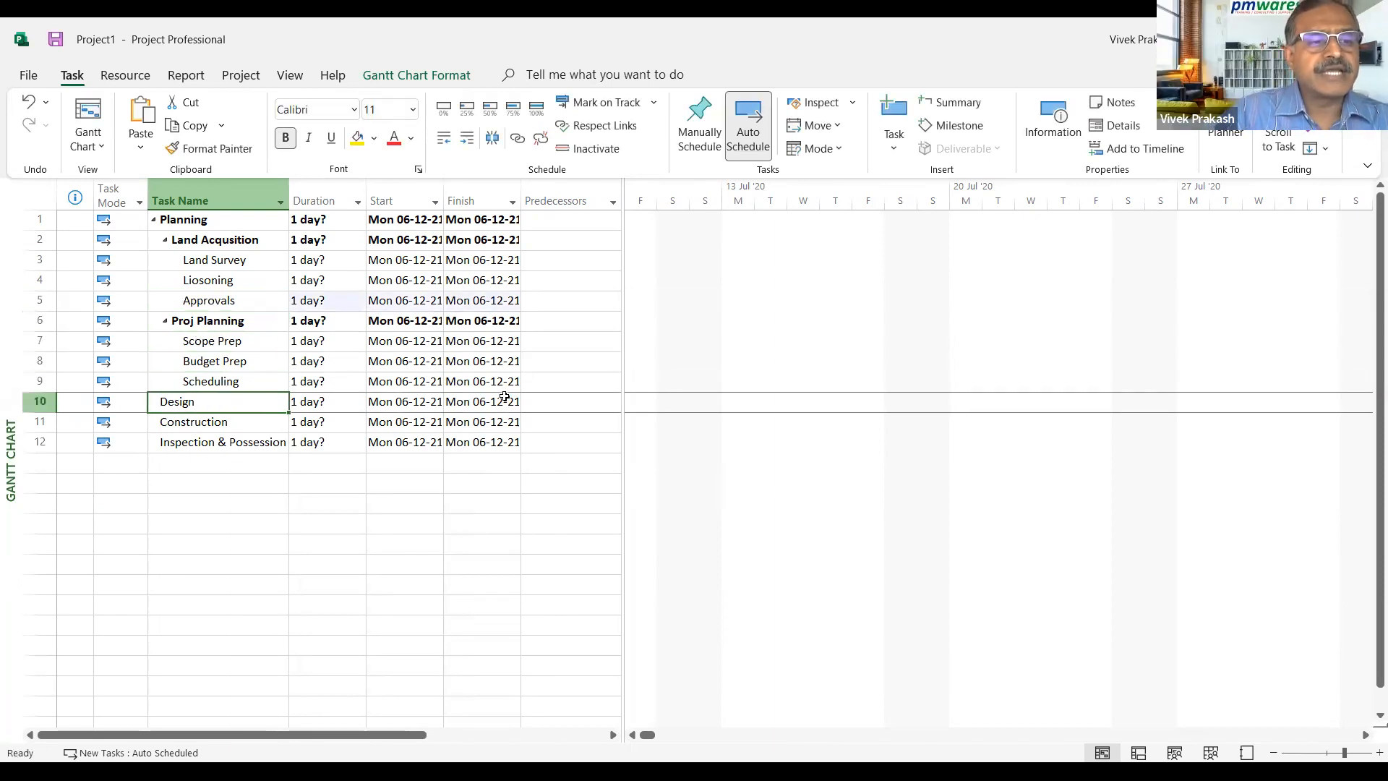
key(Insert)
text(Pla)
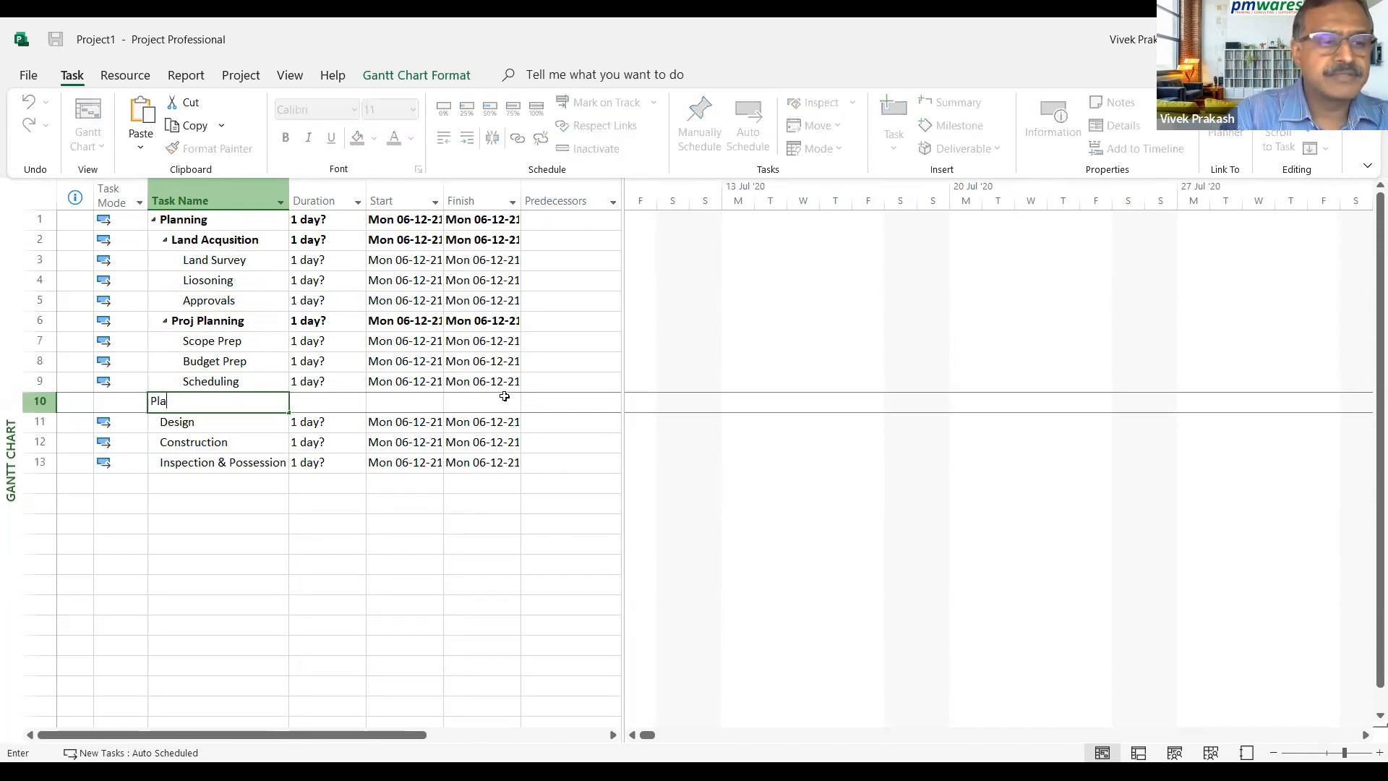
text(n Approval)
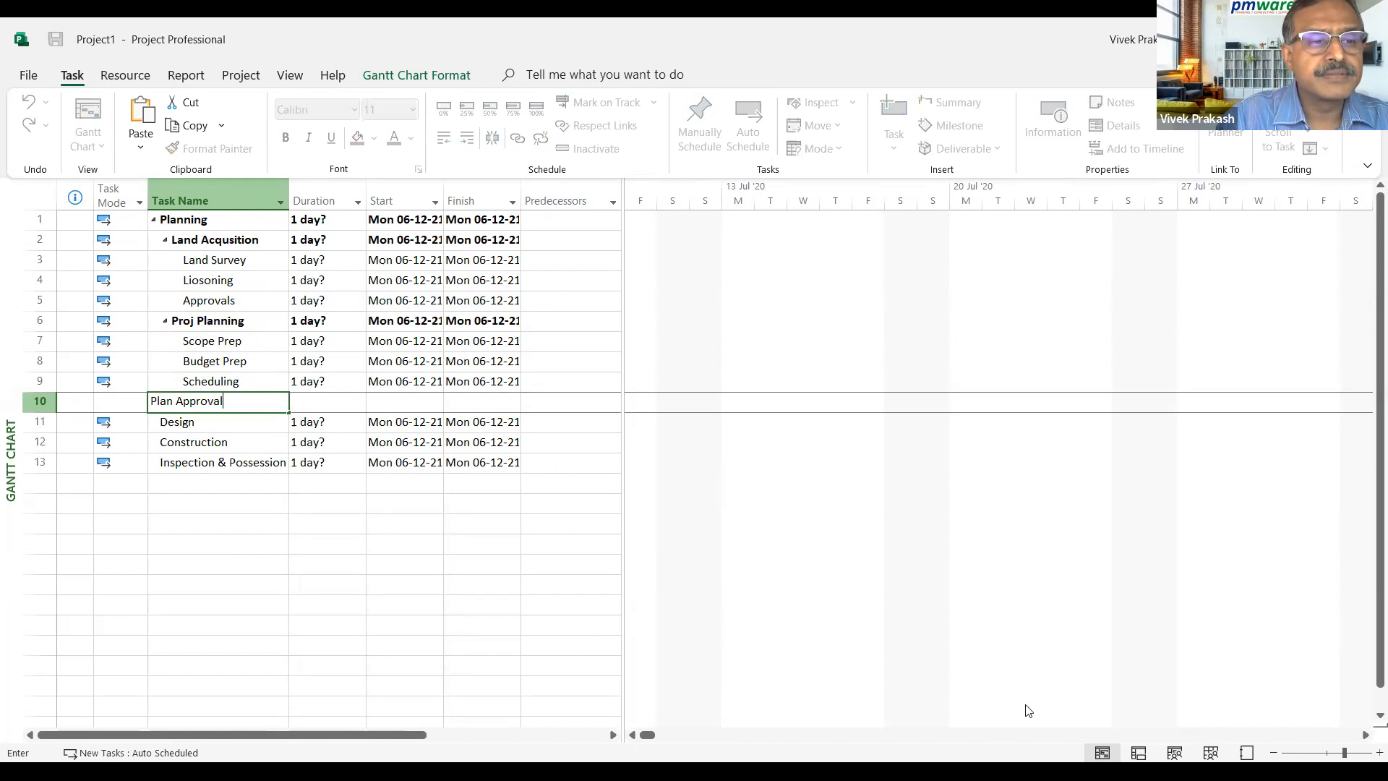
key(Return)
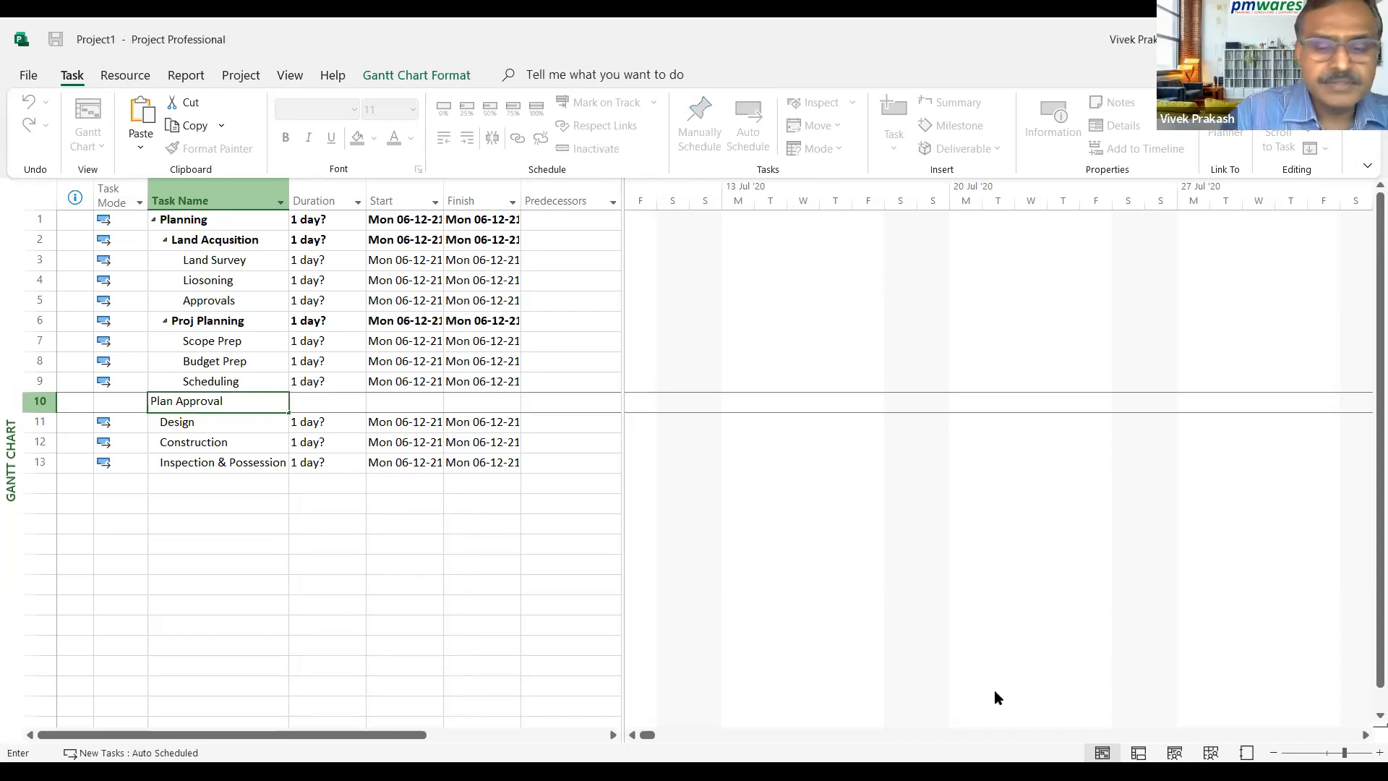
key(Return)
Insert three blank task rows between Design and Construction
key(Up)
key(Up)
key(Up)
key(Up)
key(Up)
key(Up)
key(Up)
key(Down)
key(Down)
key(Down)
key(Down)
key(Down)
key(Down)
key(Down)
key(Down)
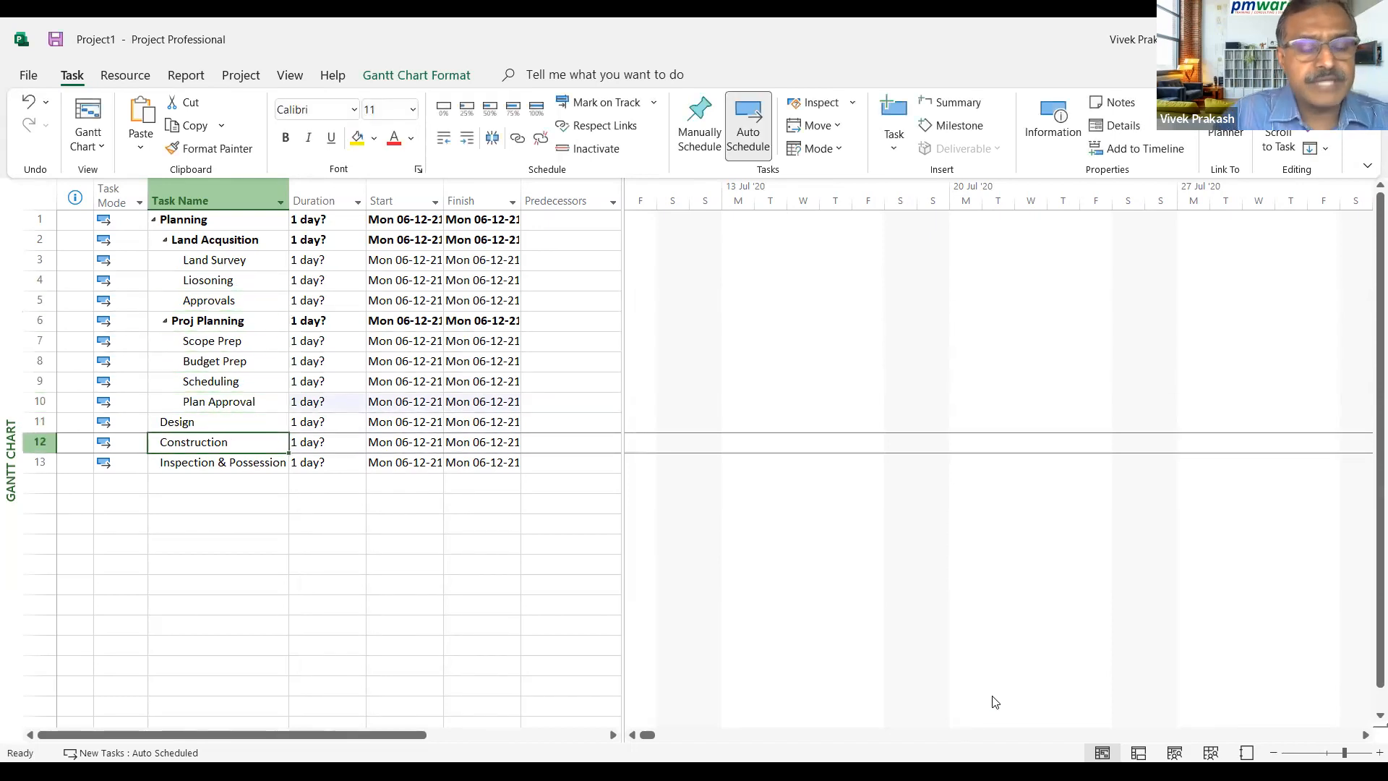
key(Insert)
key(Insert)
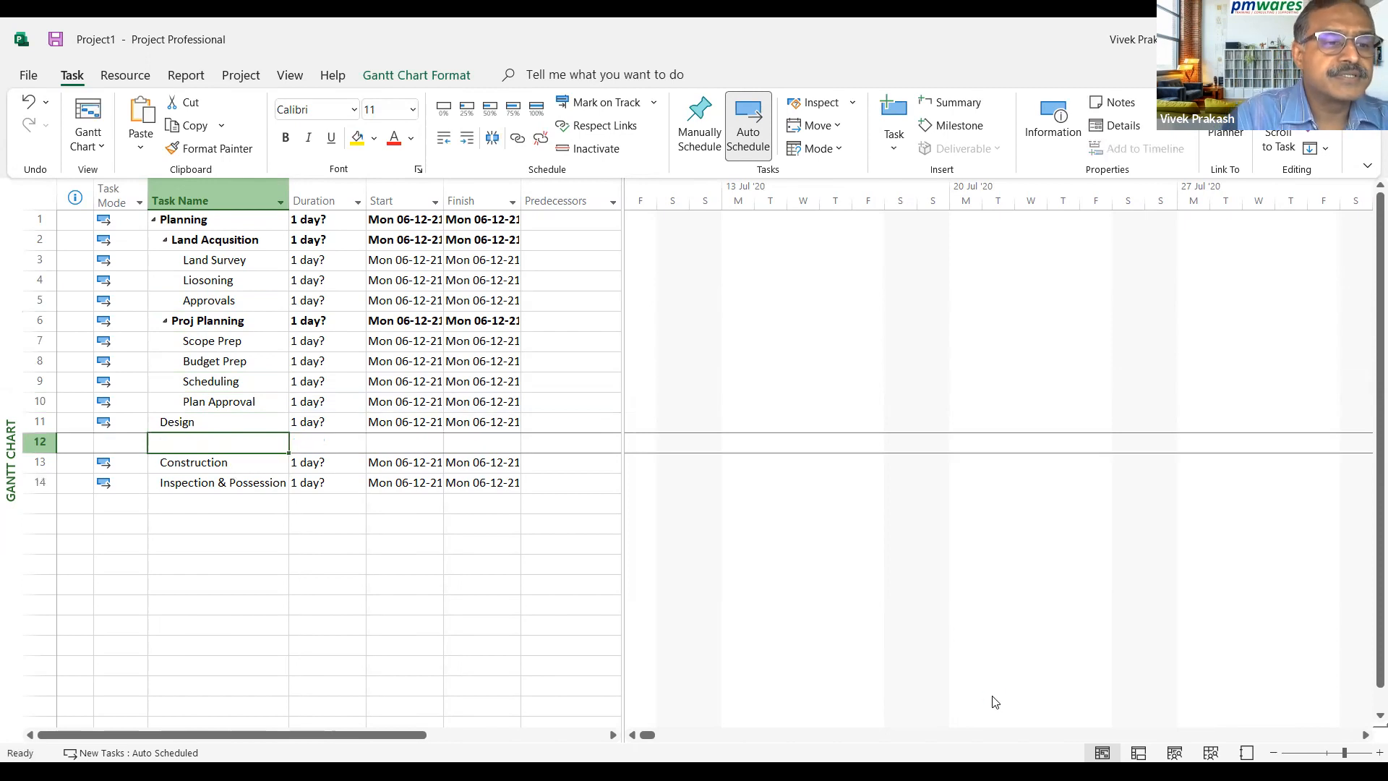
key(Insert)
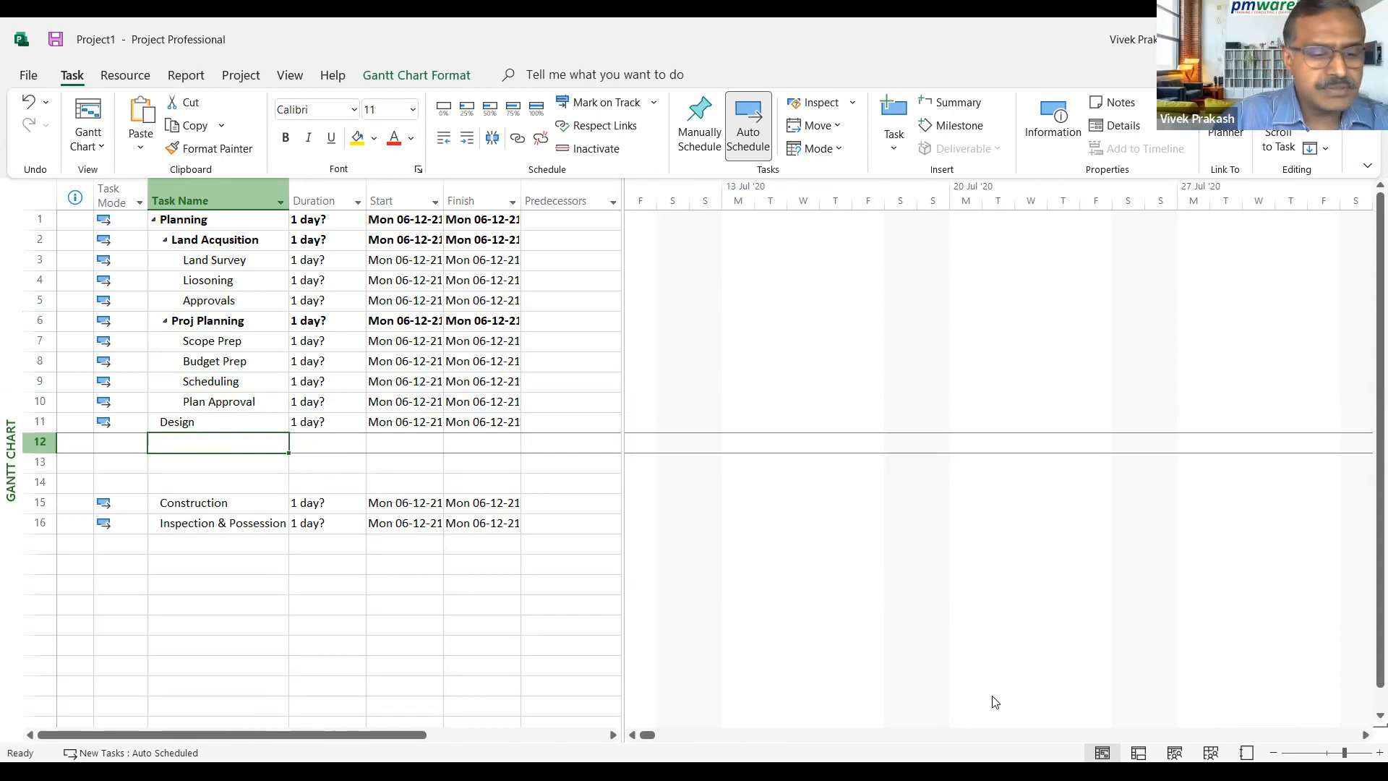
Name the first two blank rows below Design Requirements and Drawings
text(Requirements)
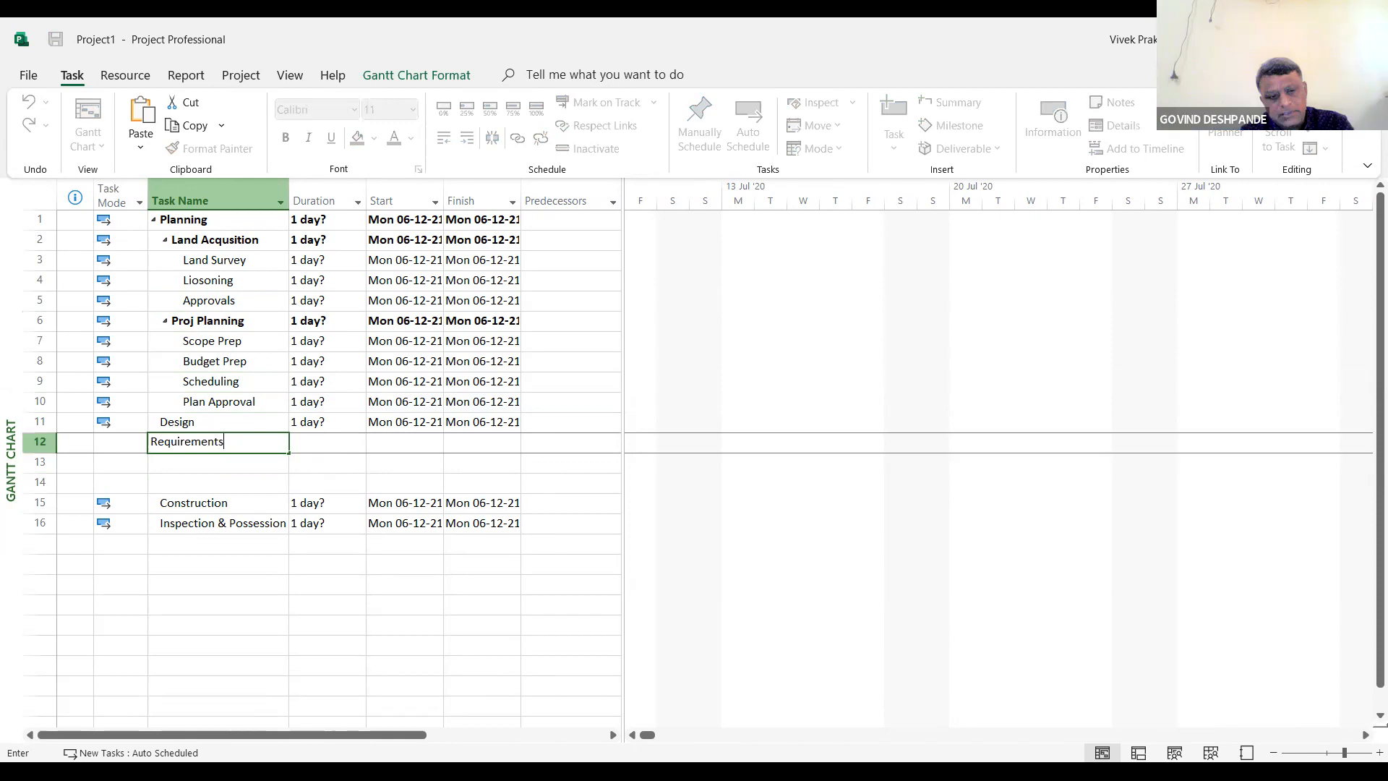
key(Return)
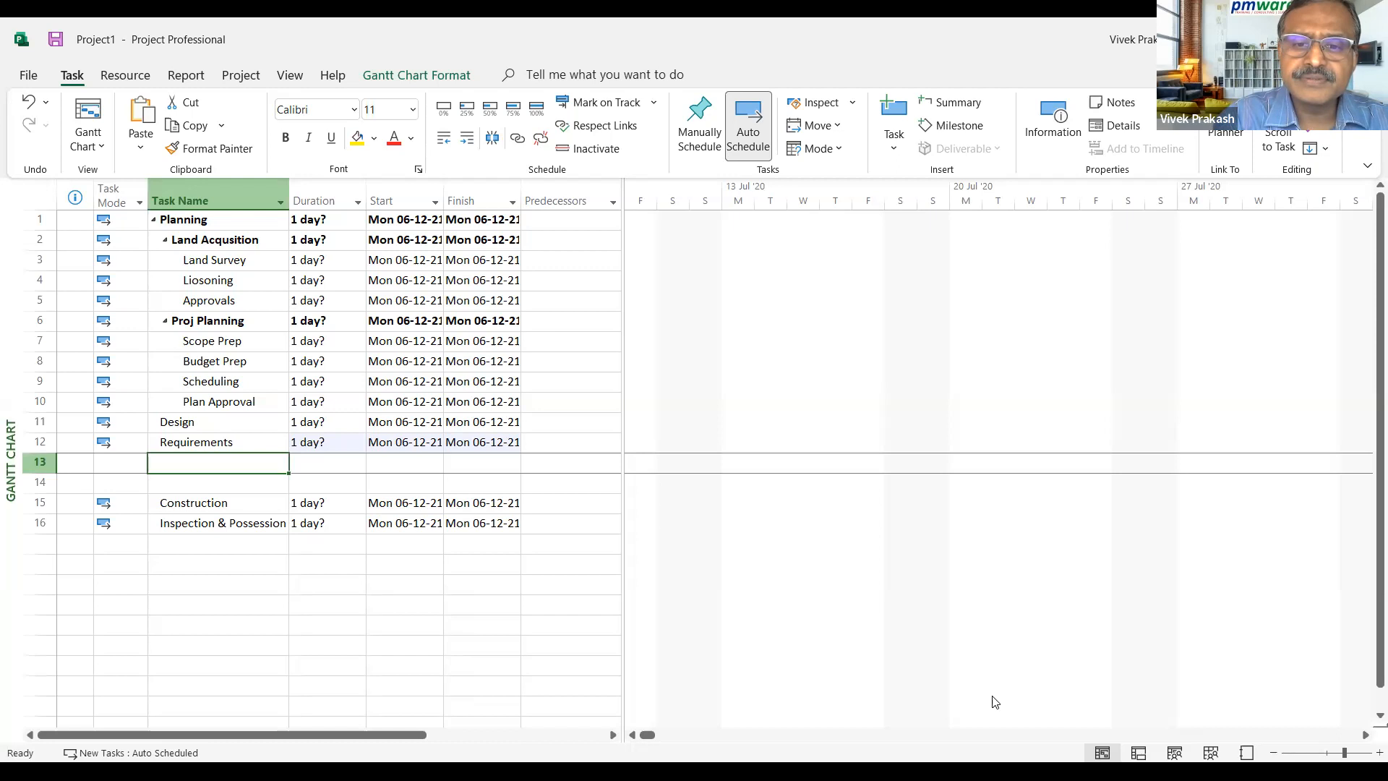
text(Dra)
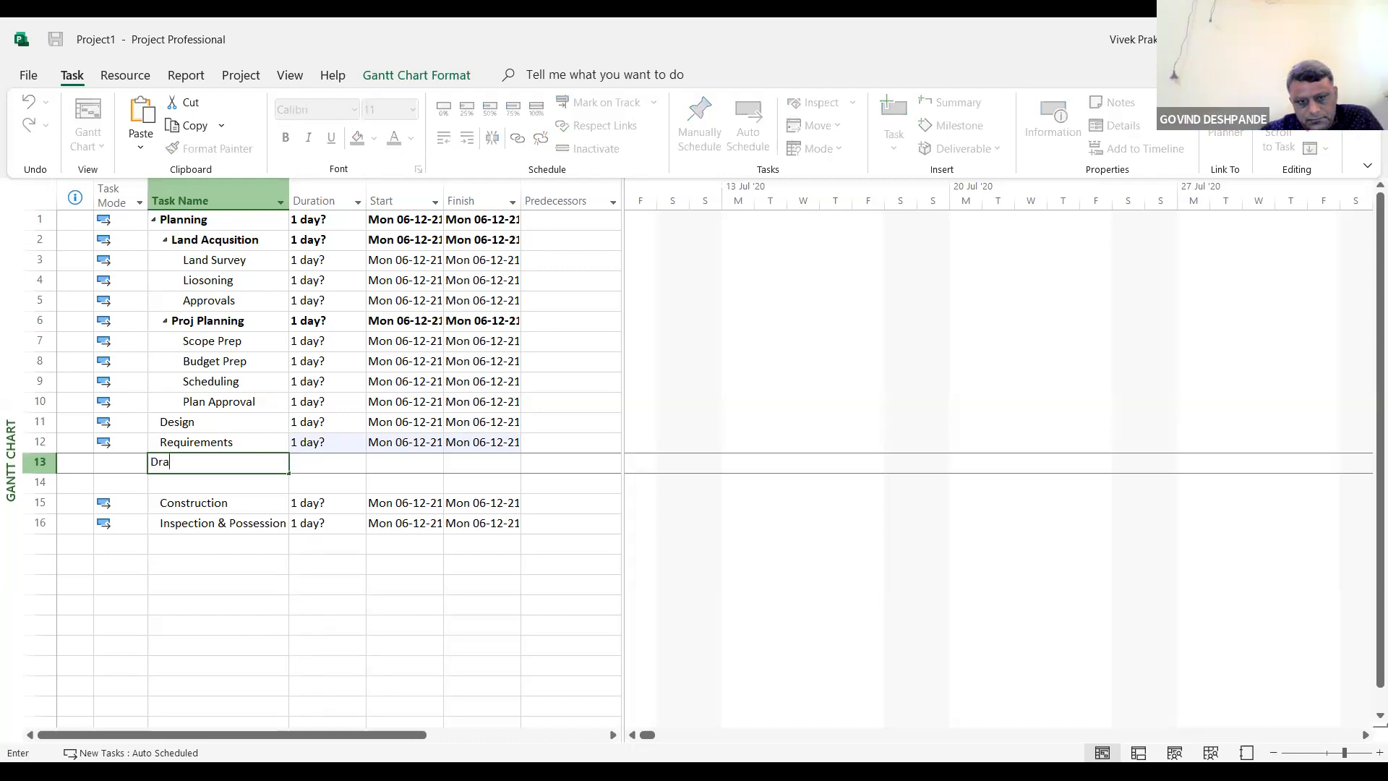
text(wings)
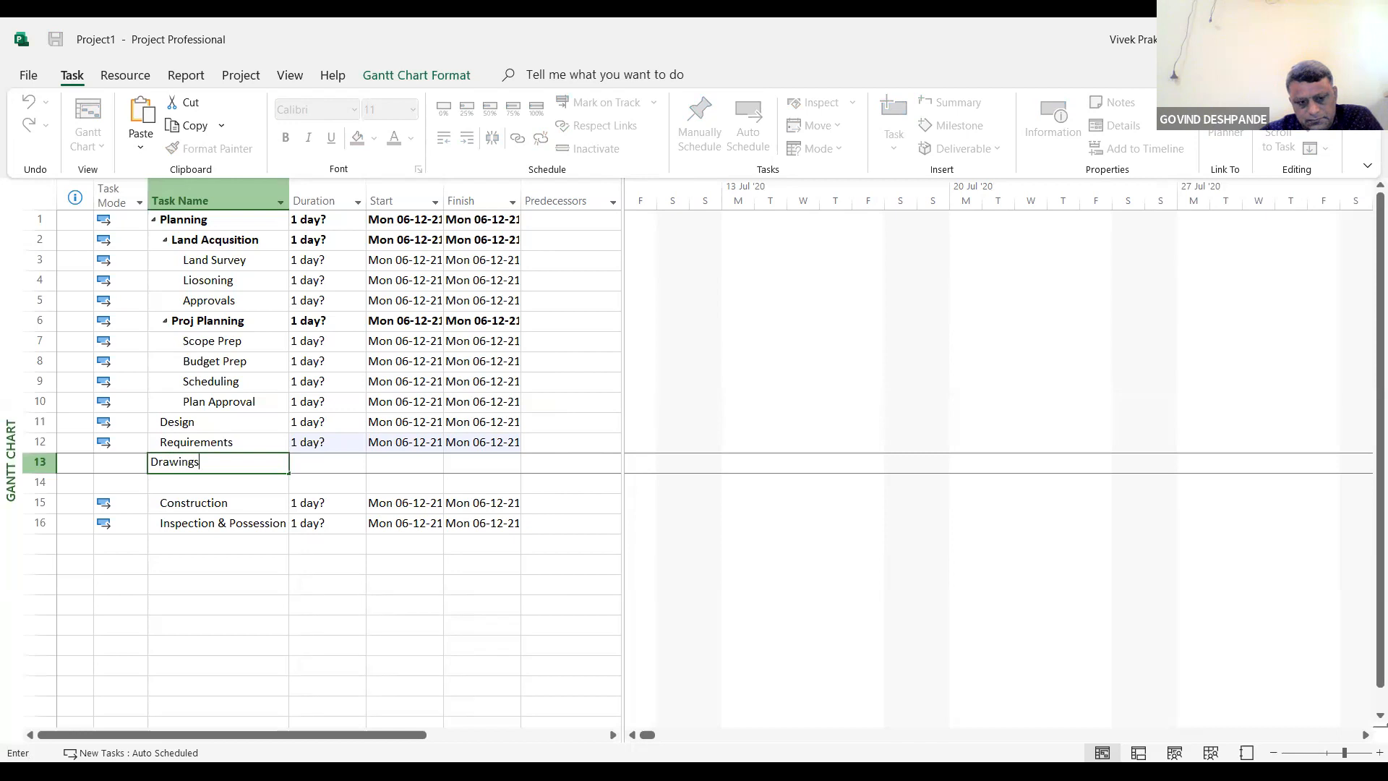
key(Return)
key(Up)
key(Up)
key(Down)
key(Down)
key(Up)
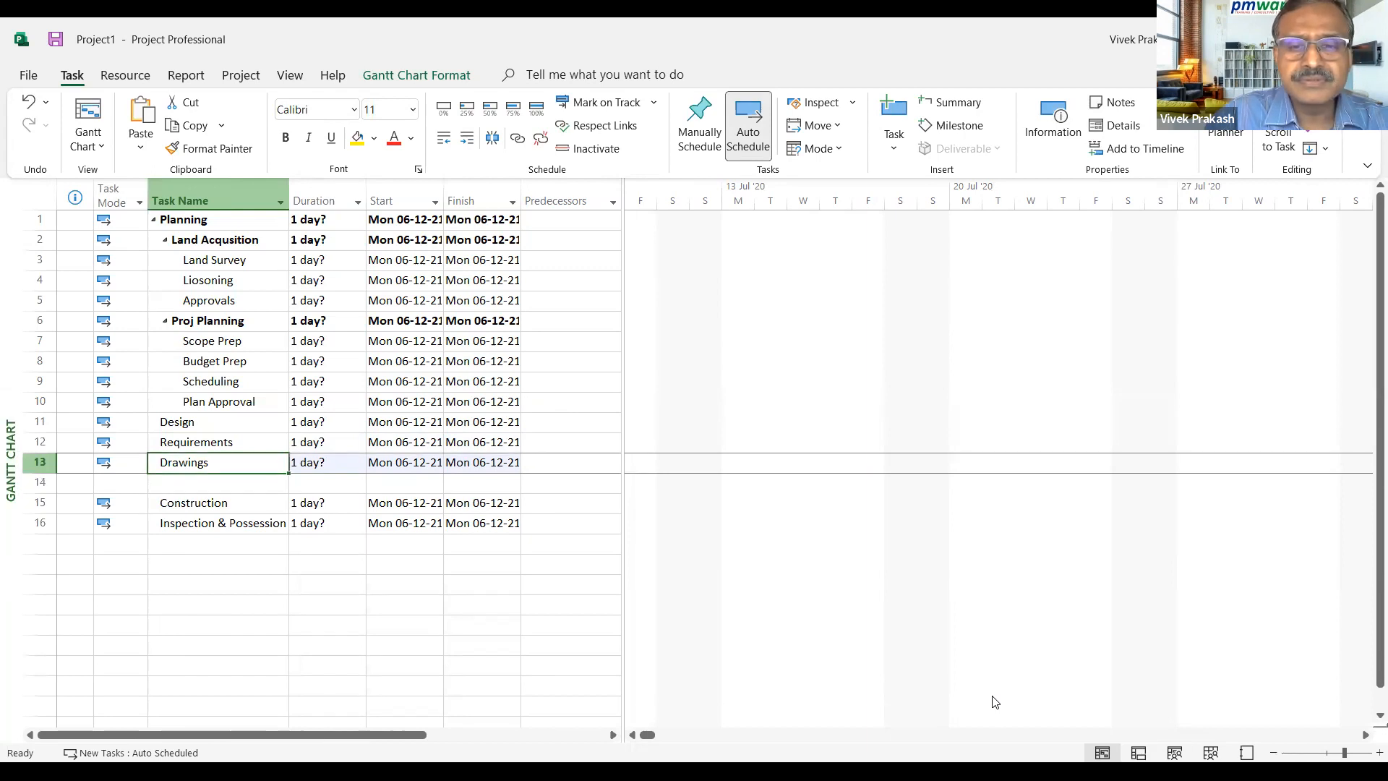
key(Down)
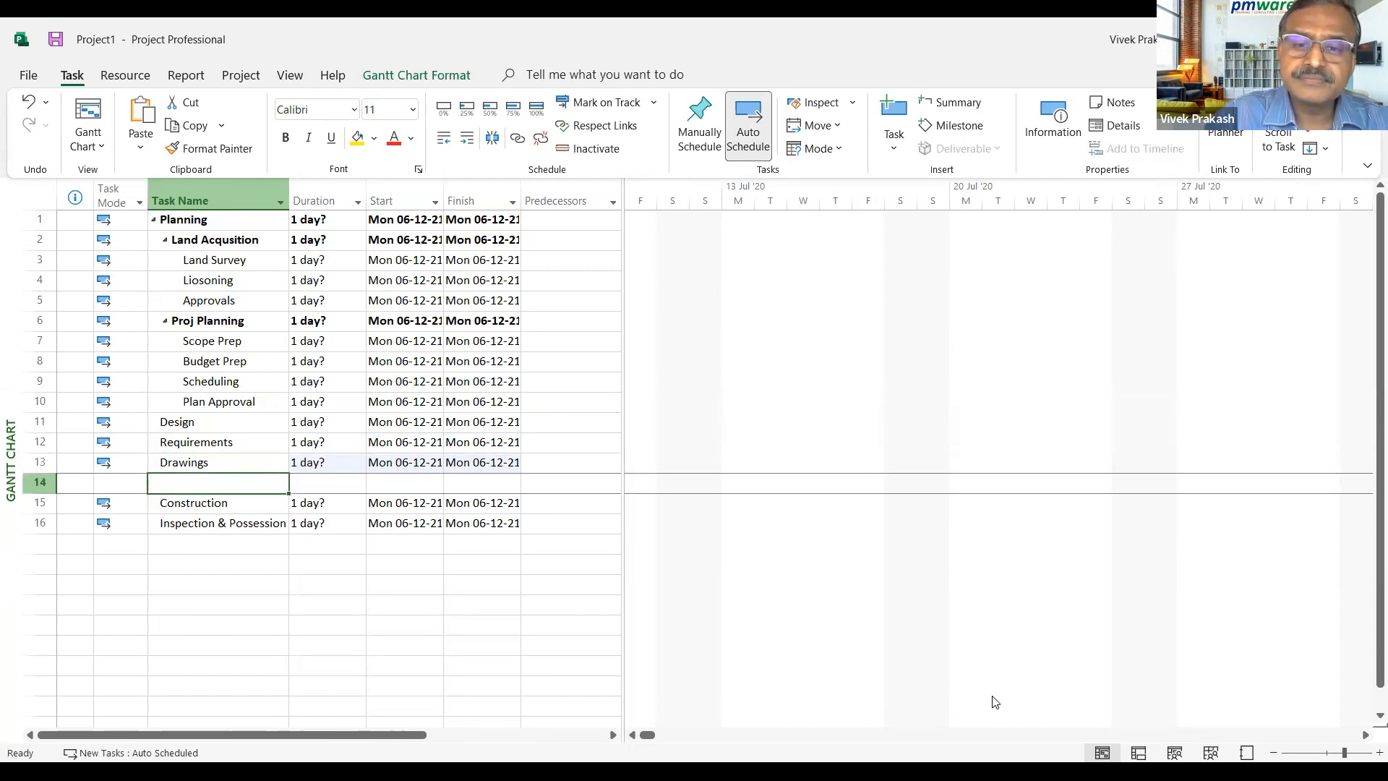
text(D)
key(BackSpace)
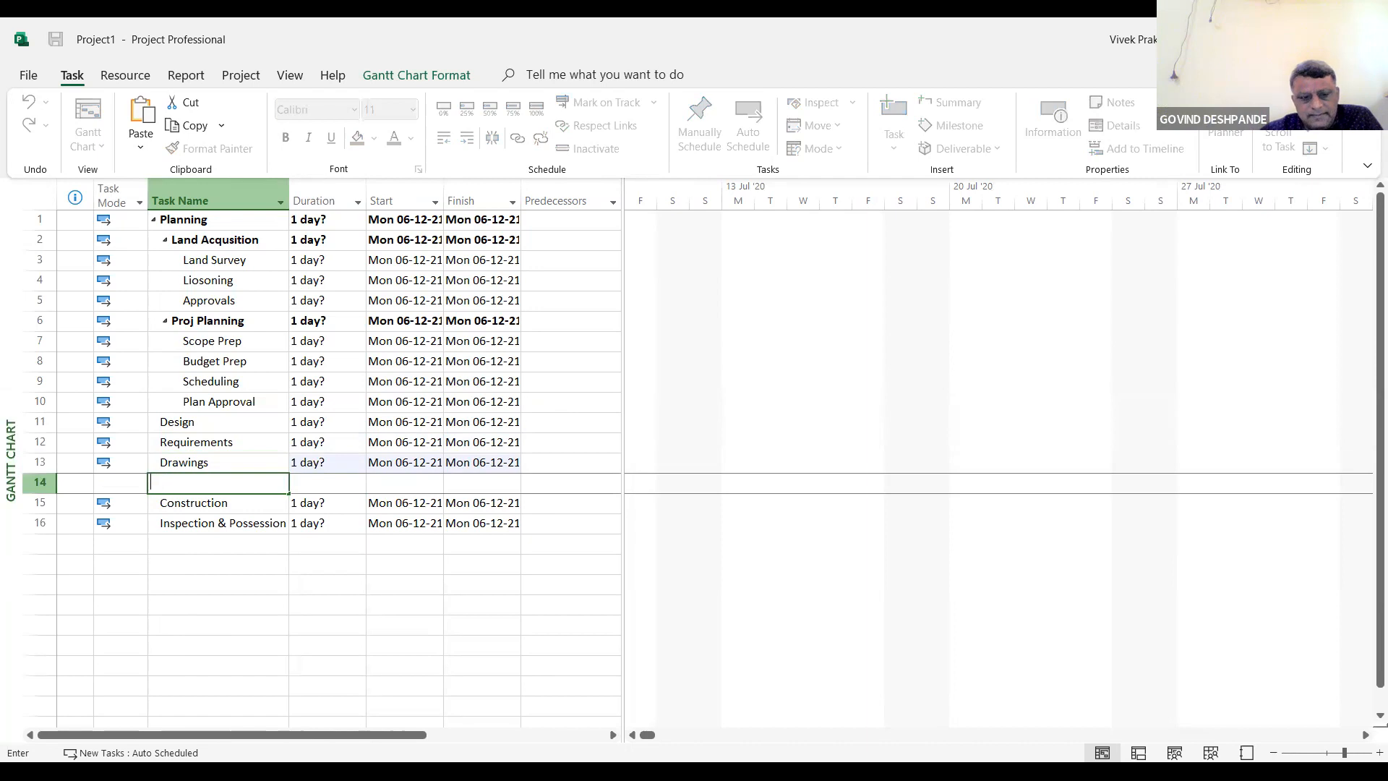
key(Escape)
key(Up)
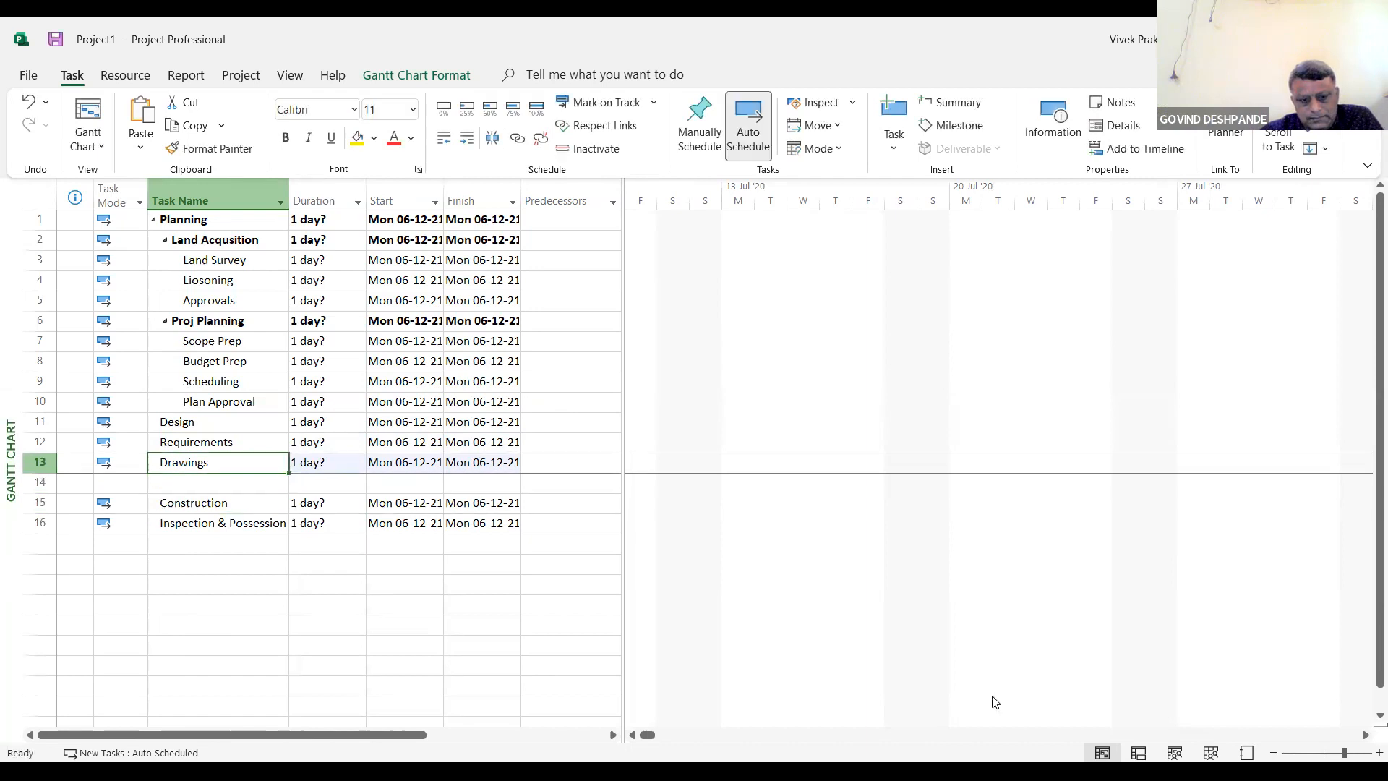
Rename the Drawings task as Detailed Drawings
key(Down)
key(Up)
key(F2)
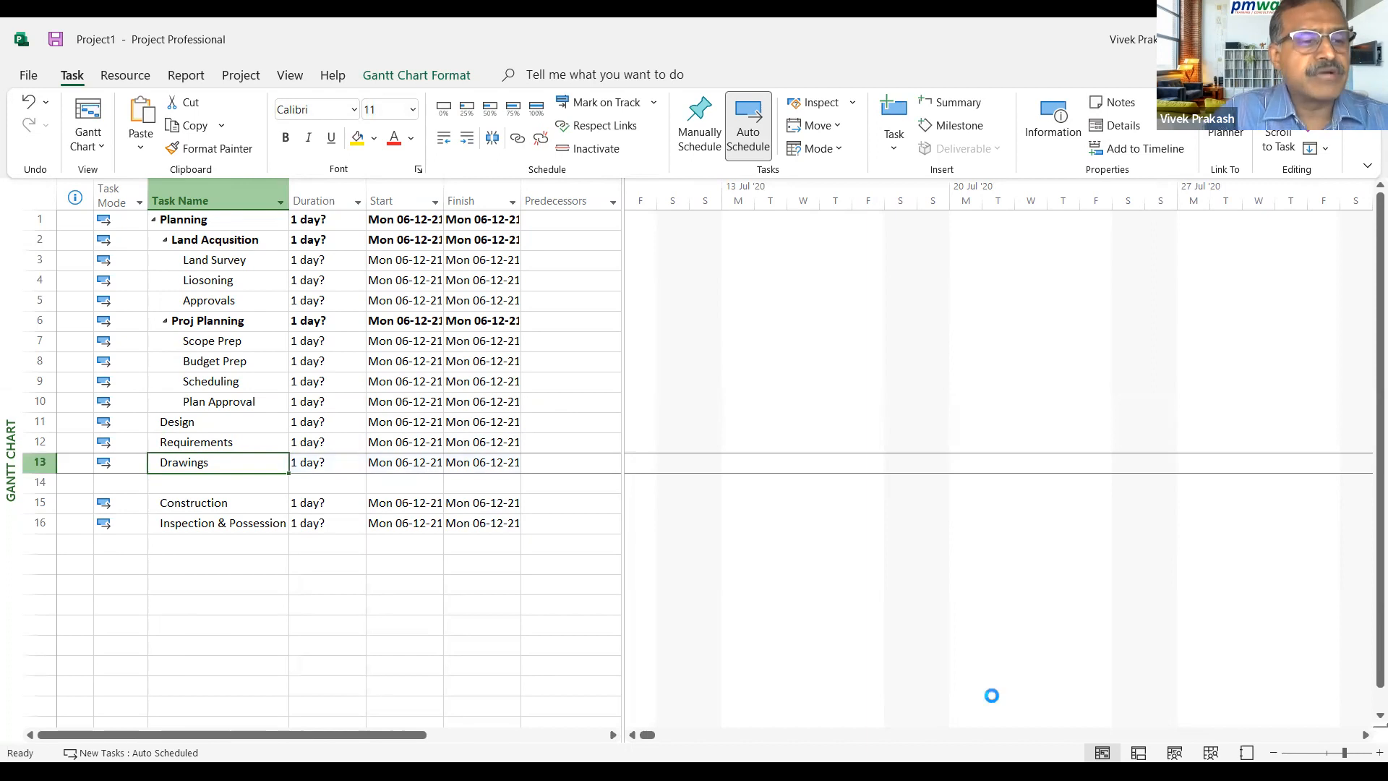
text(Detailed)
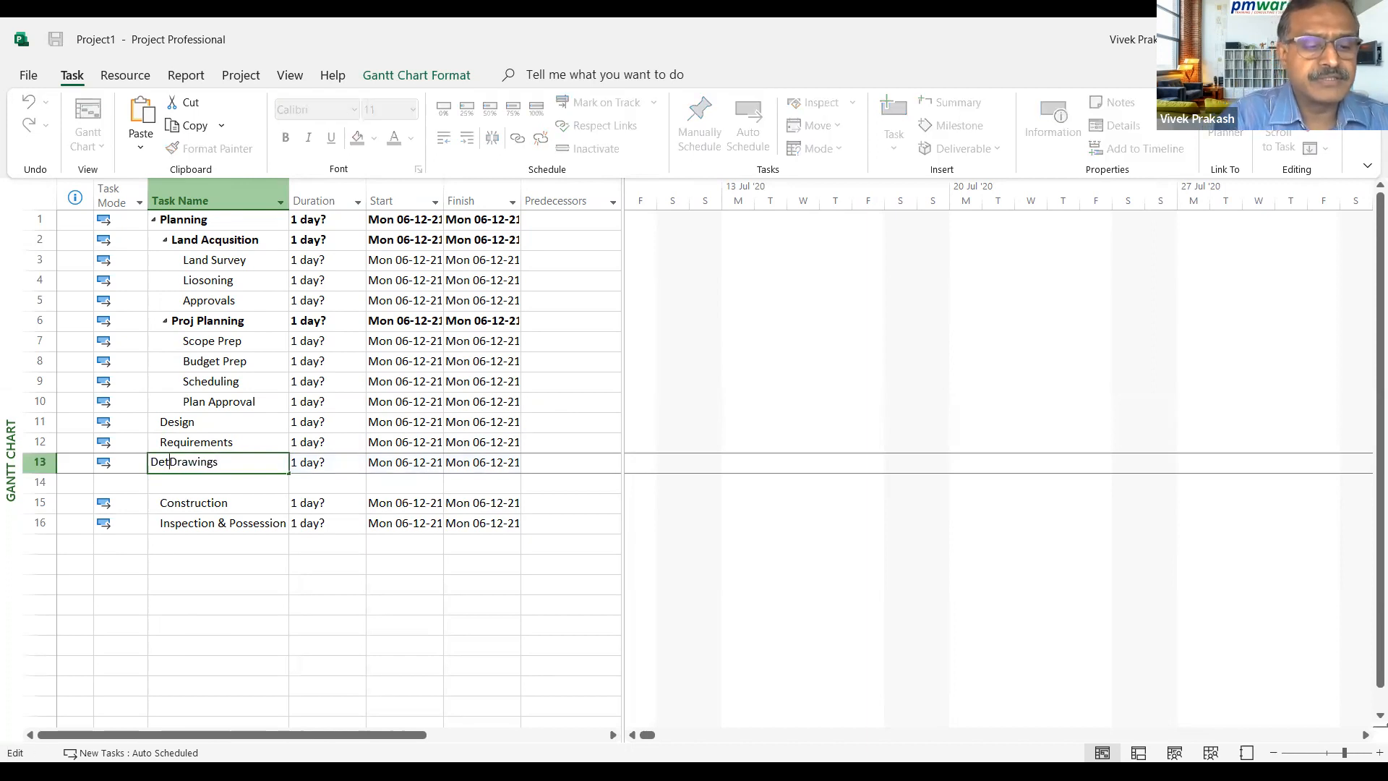
key(Return)
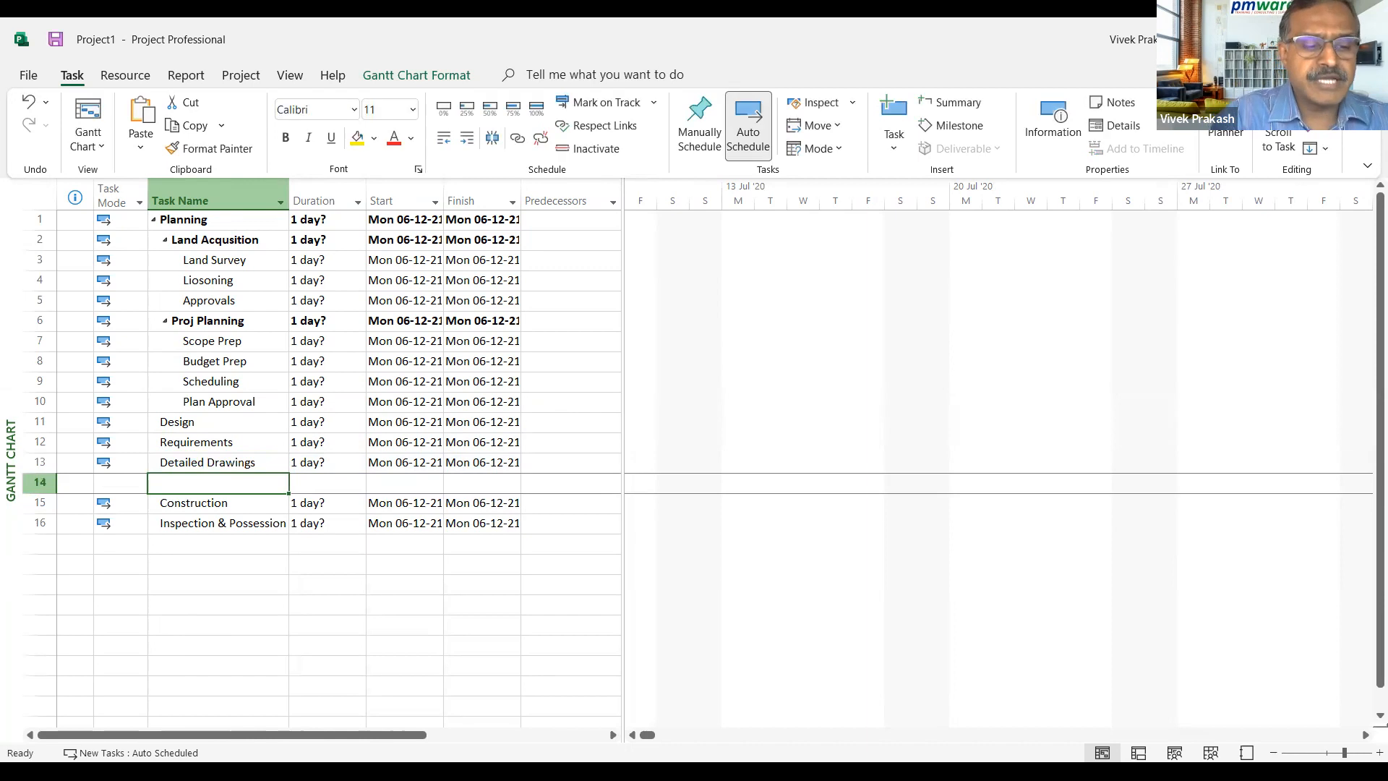
Enter Design Approval as the task name in the blank row below Detailed Drawings
text(Design App)
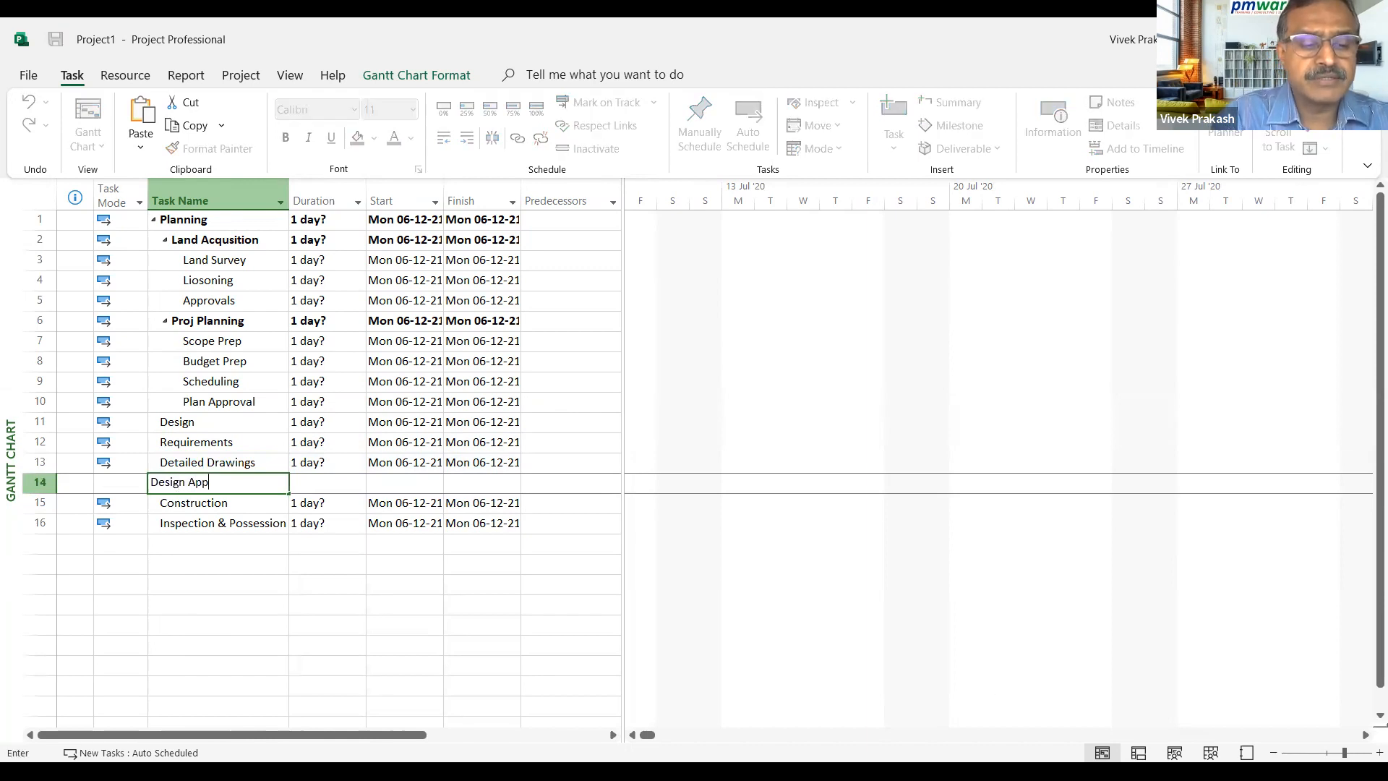
text(roval)
key(Return)
Indent Requirements, Detailed Drawings and Design Approval one level so they become subtasks of Design
key(Up)
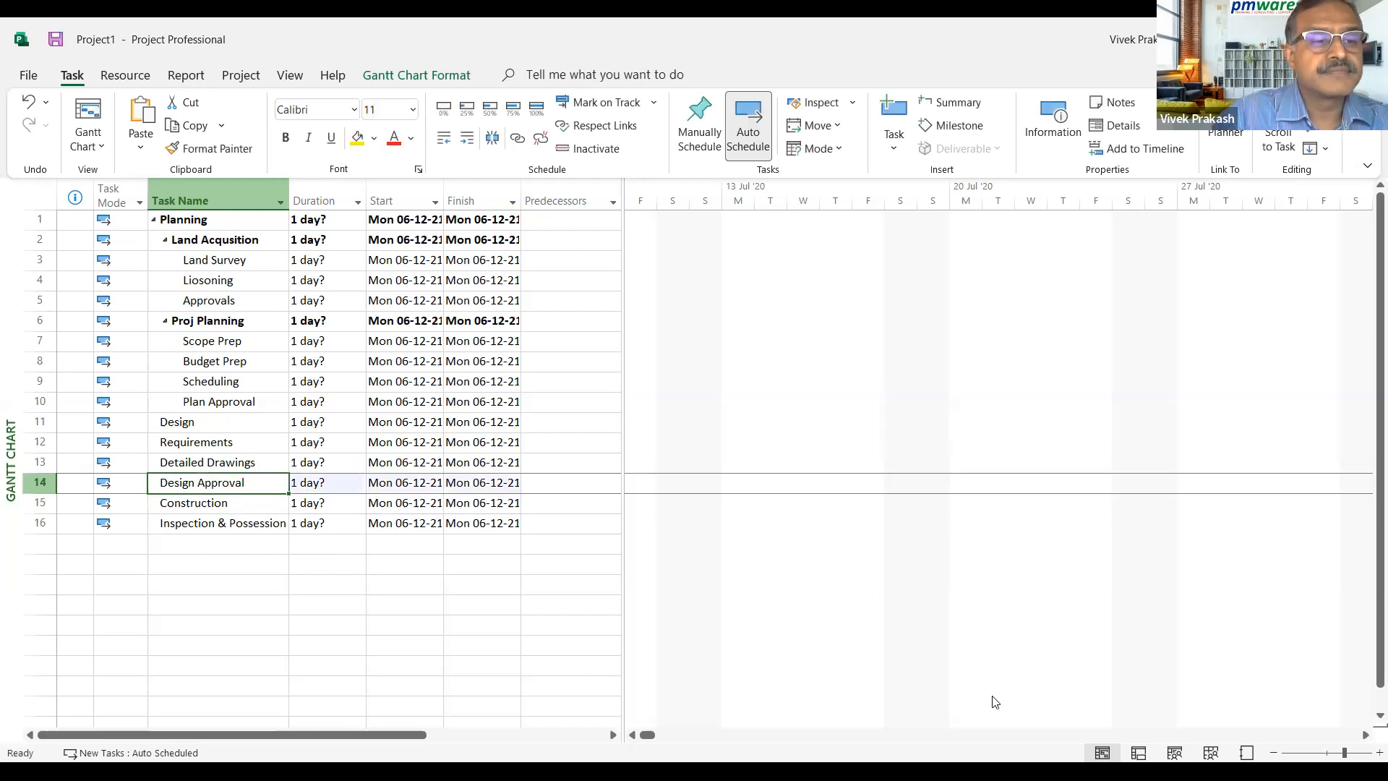
key(shift+Up)
key(shift+Up)
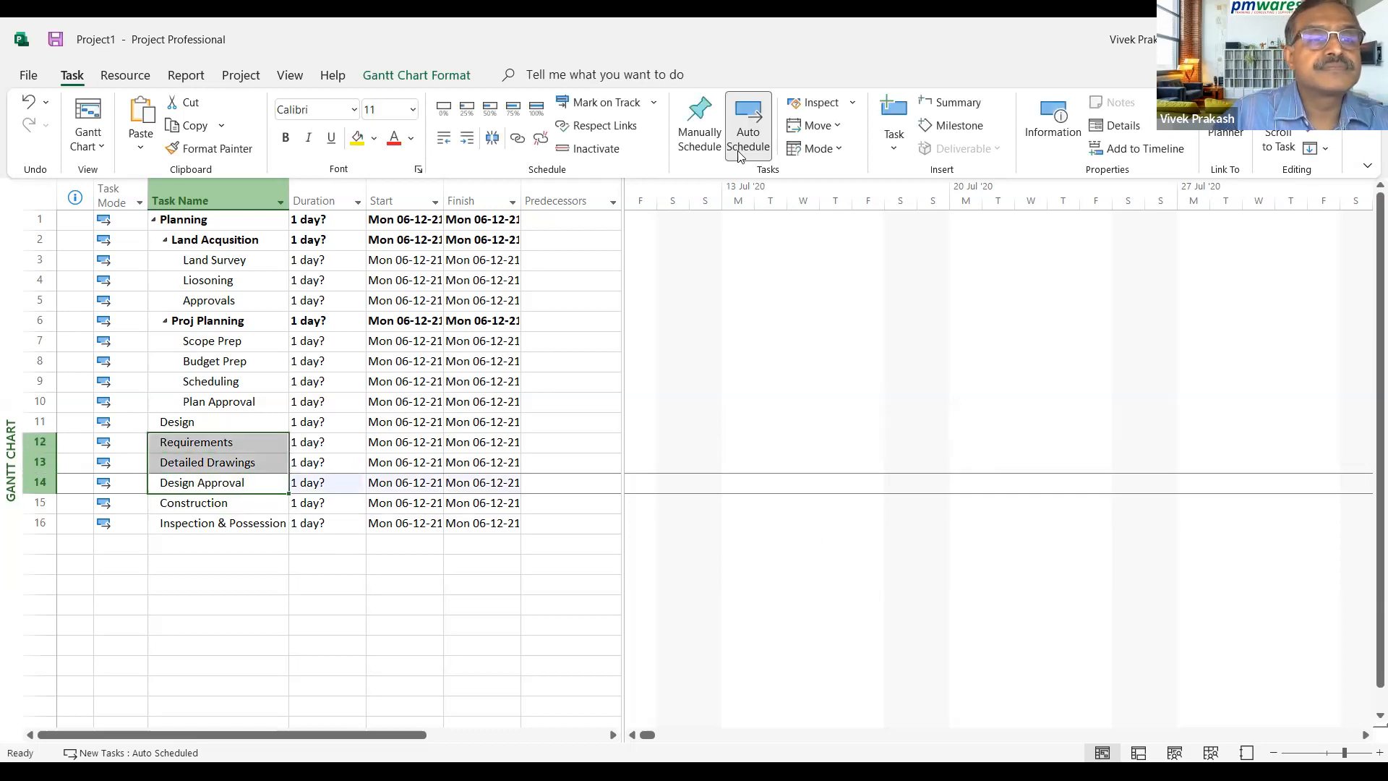
click(467, 138)
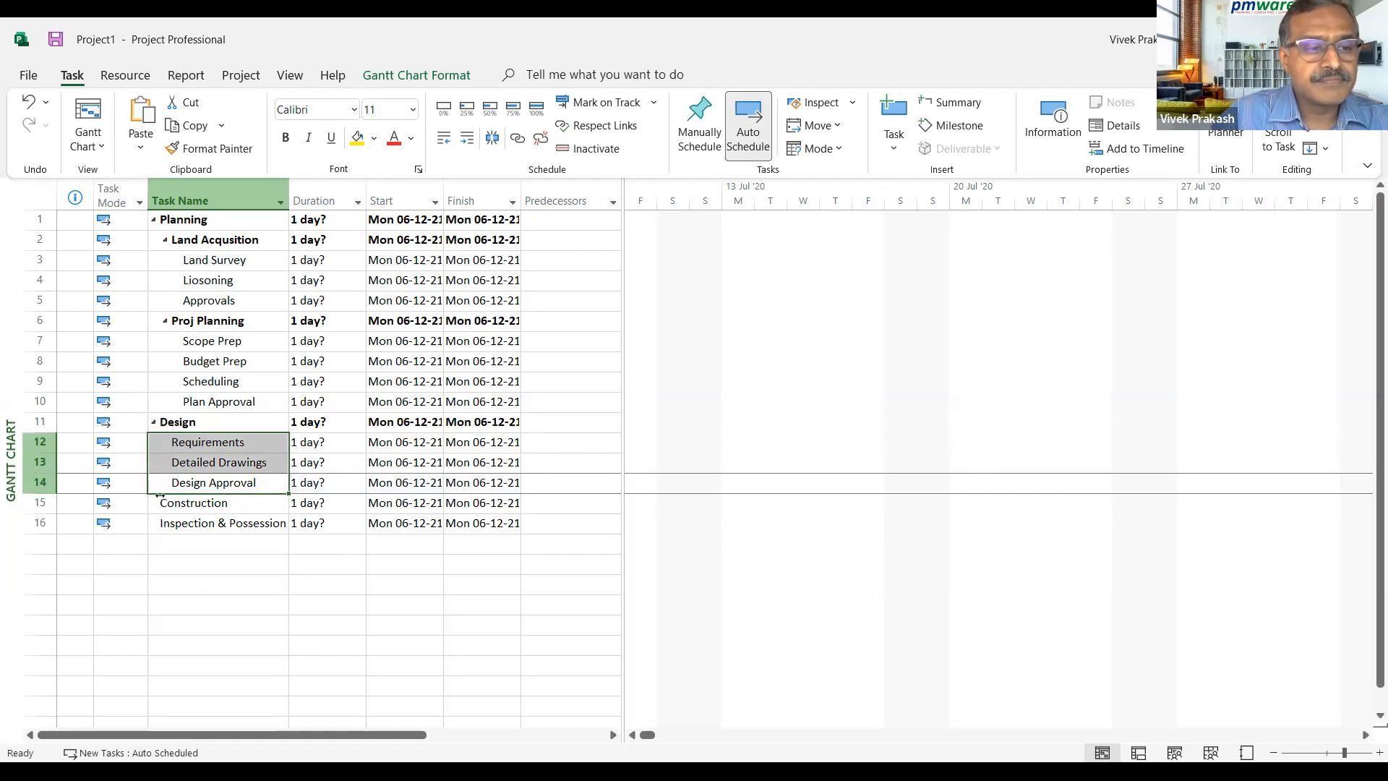
Insert two blank rows above Inspection & Possession and name the first one Substructure
click(219, 520)
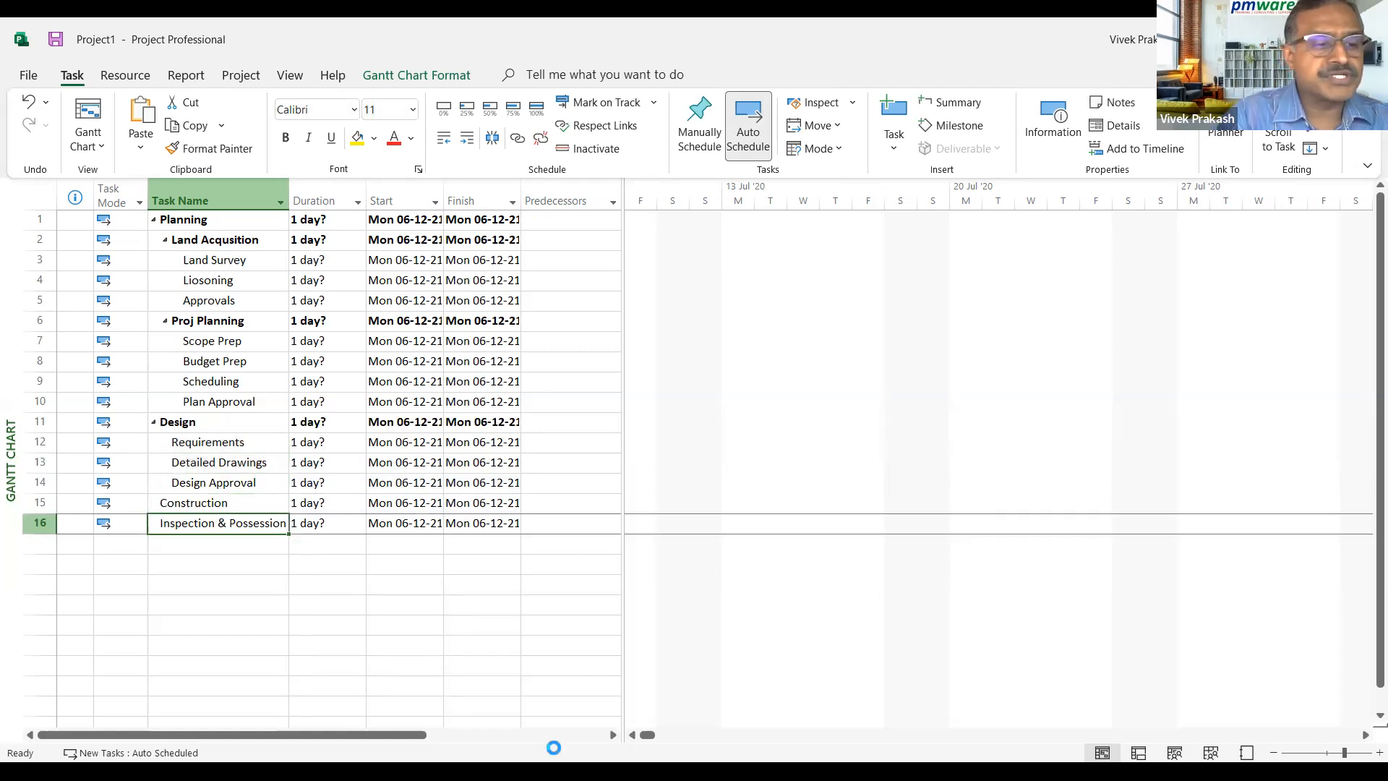
key(Insert)
key(Insert)
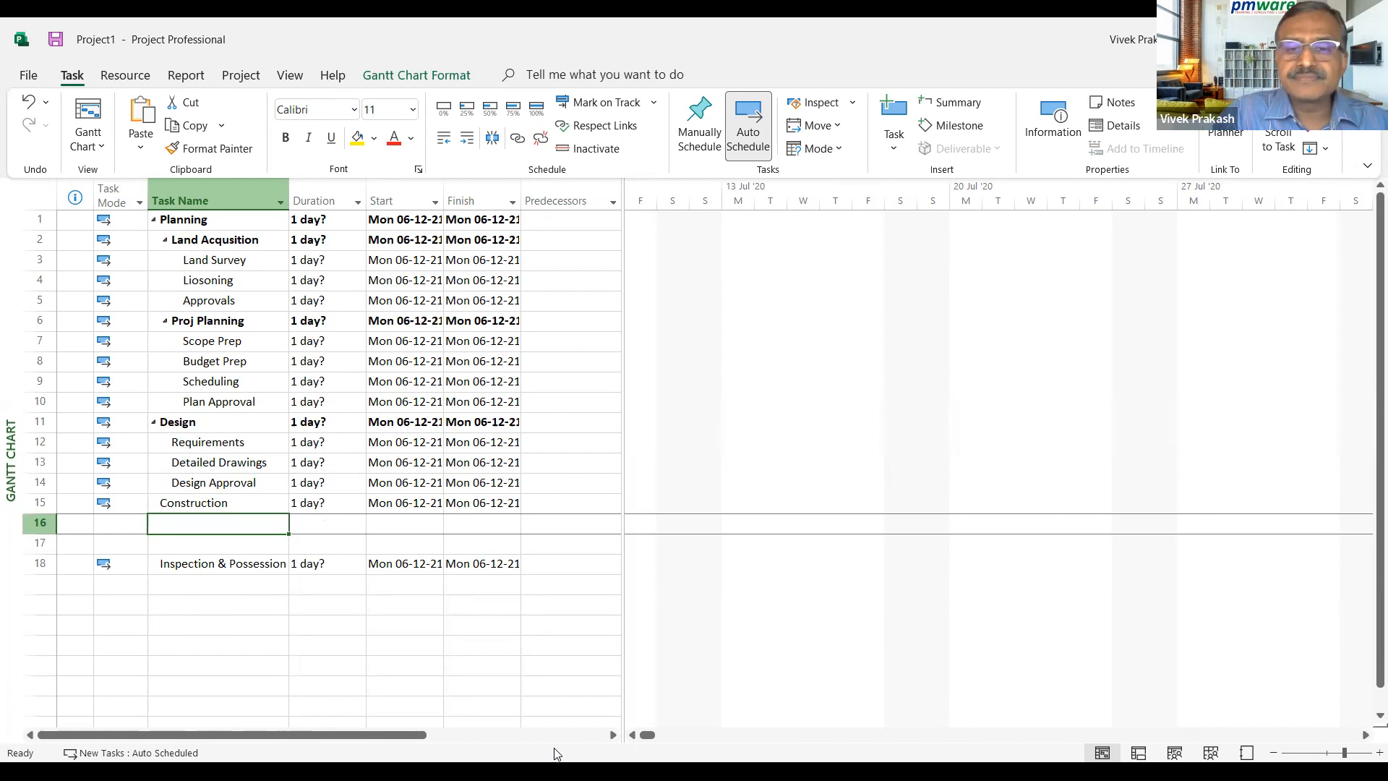
text(Su)
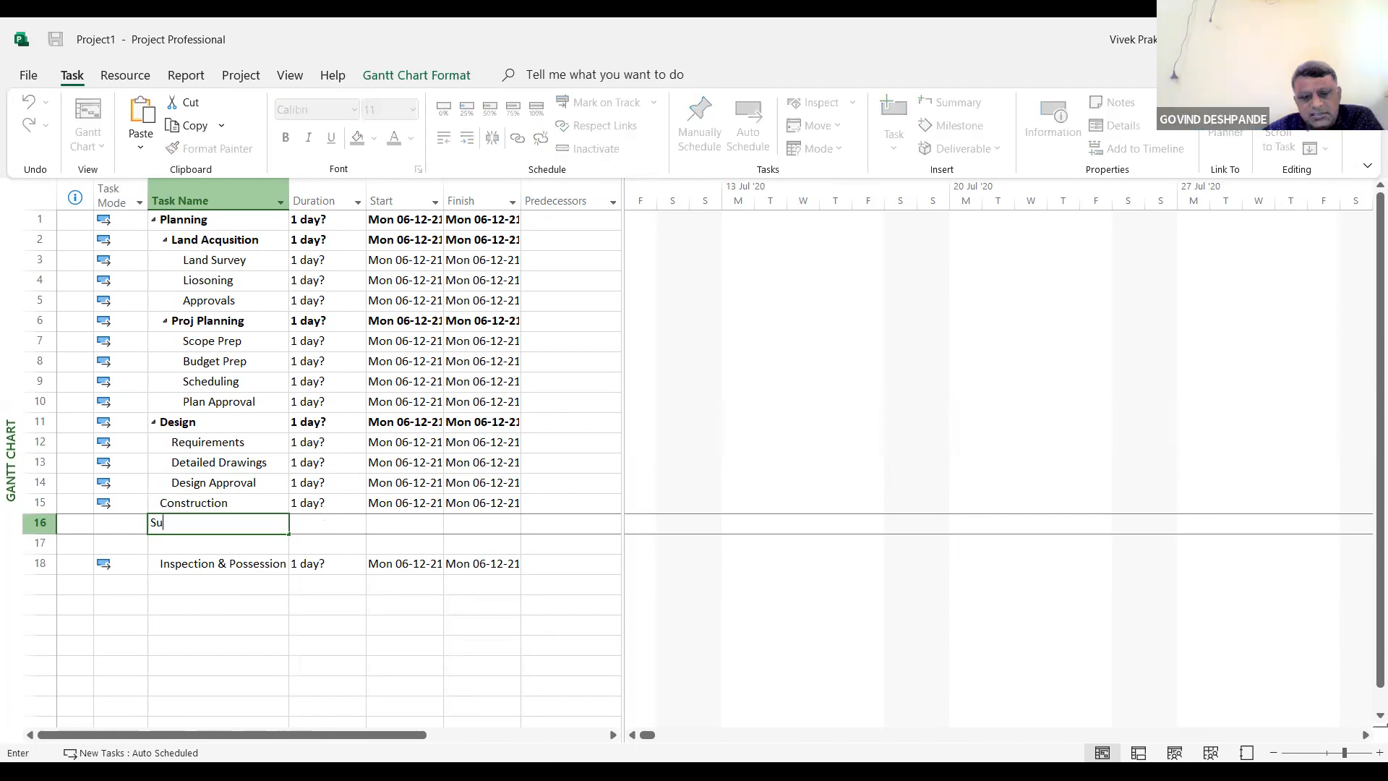
text(bstructure)
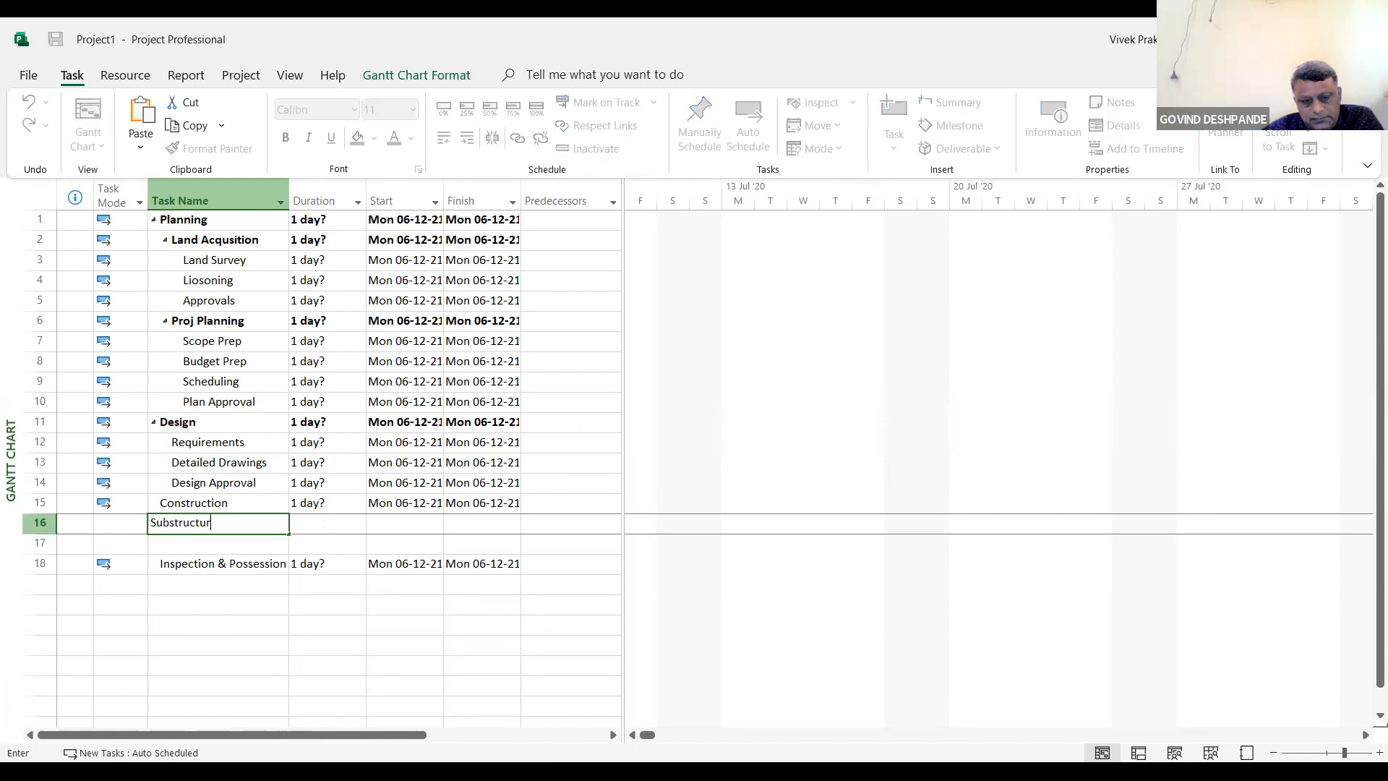
key(Return)
Name the blank row below Substructure as Superstructure and indent both tasks one level under Construction
text(Super)
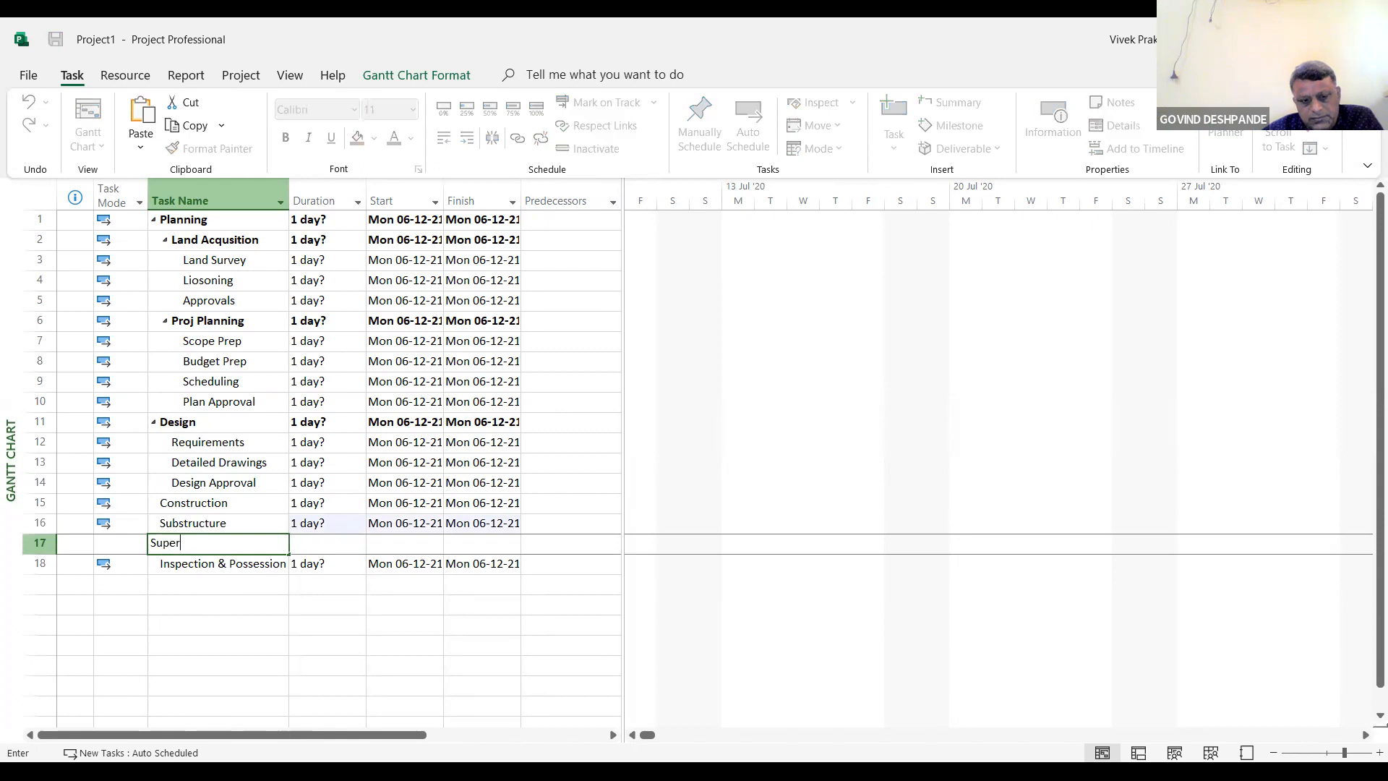
text(S)
text(tructure)
key(Return)
key(shift+Up)
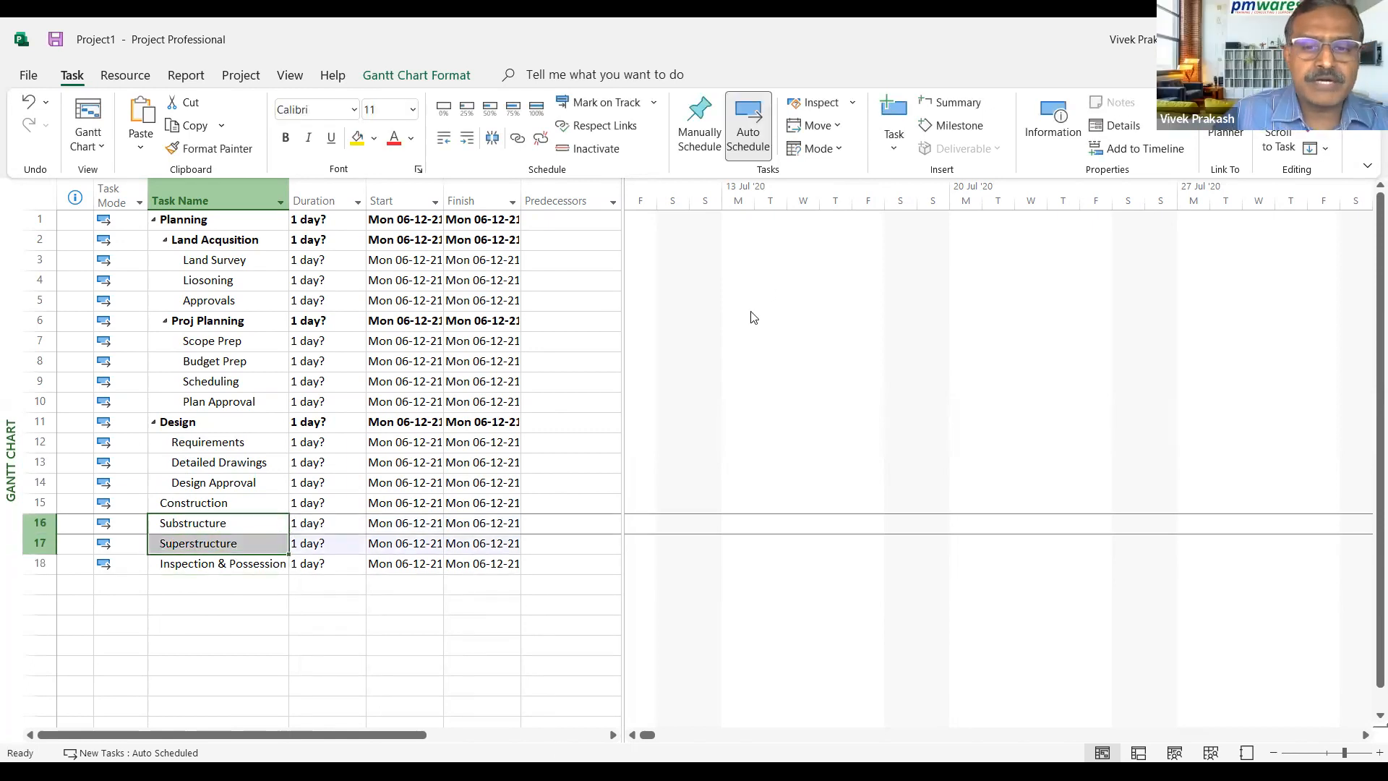
click(467, 142)
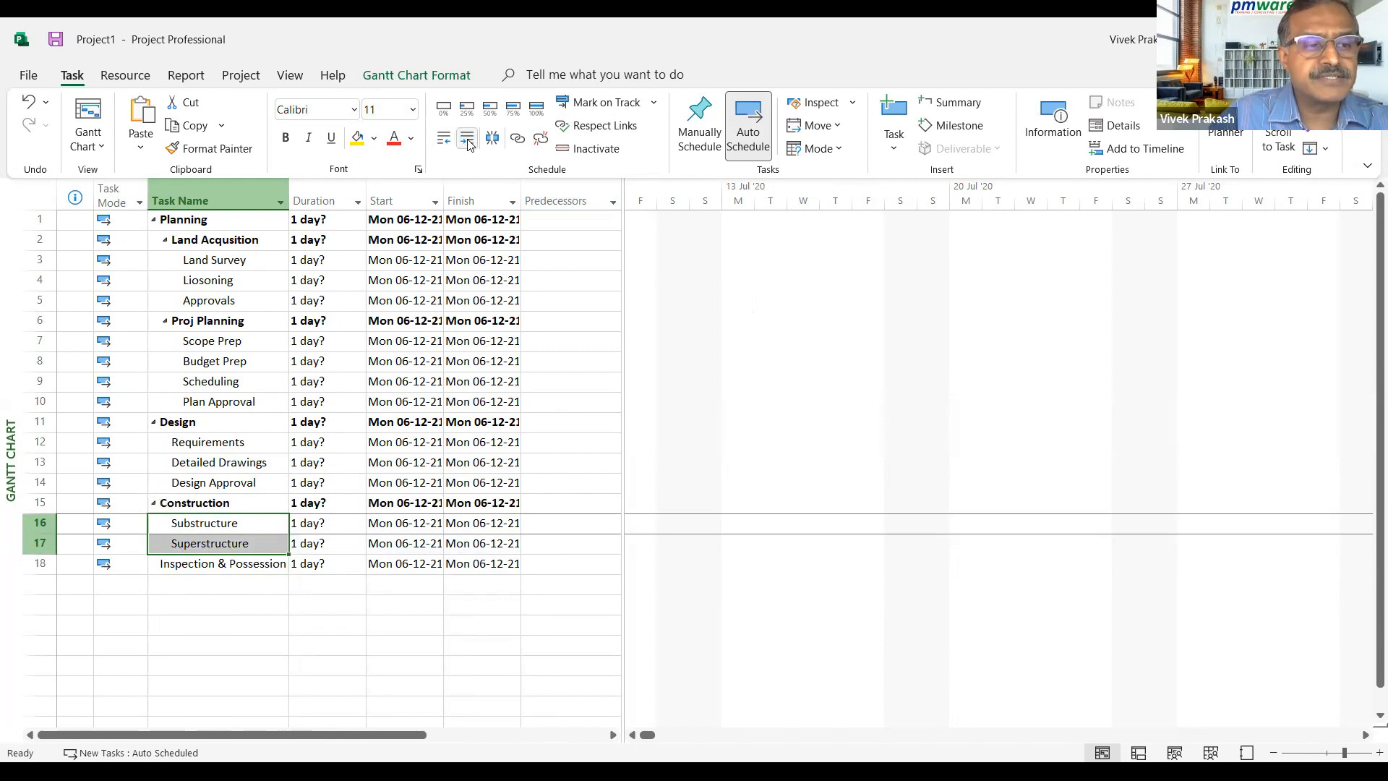
Insert three blank rows between Substructure and Superstructure
click(253, 571)
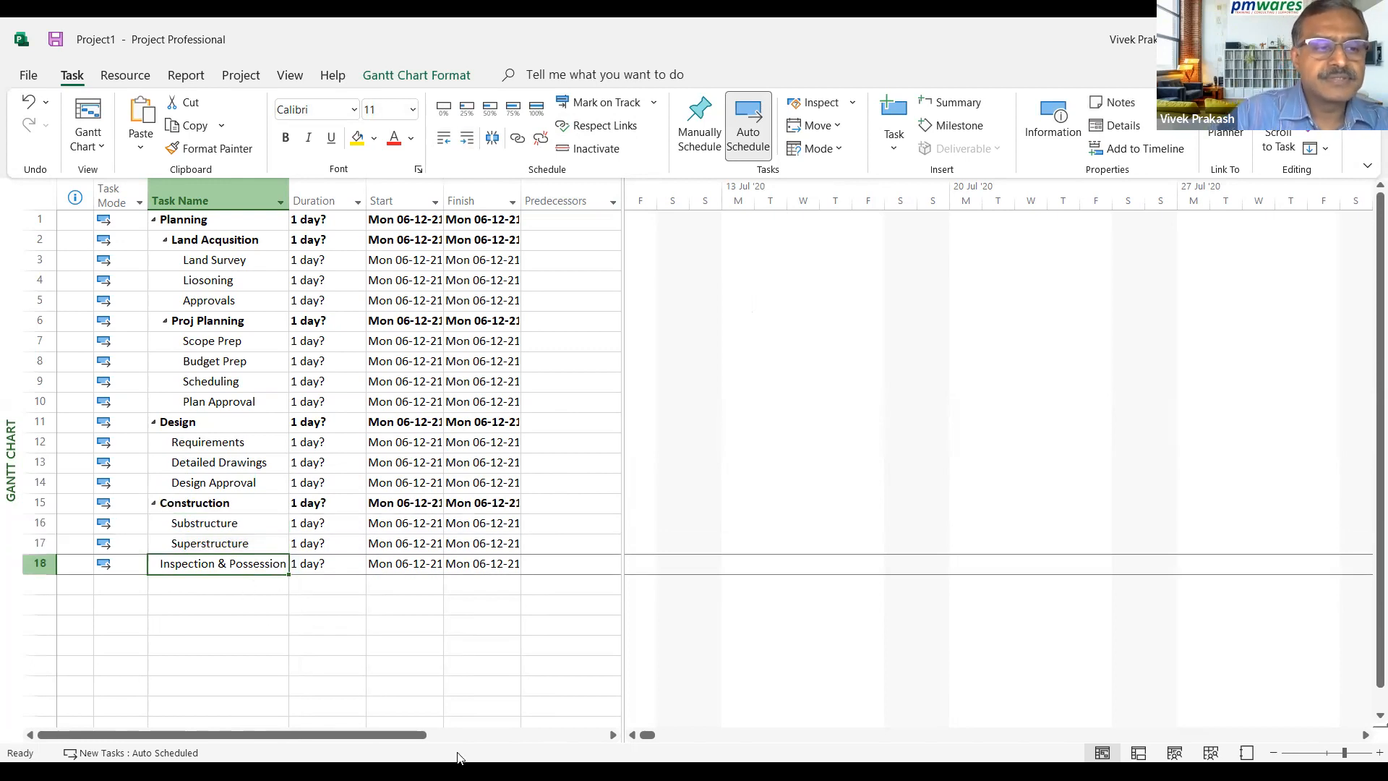
key(Up)
key(Down)
key(Up)
key(Insert)
key(Insert)
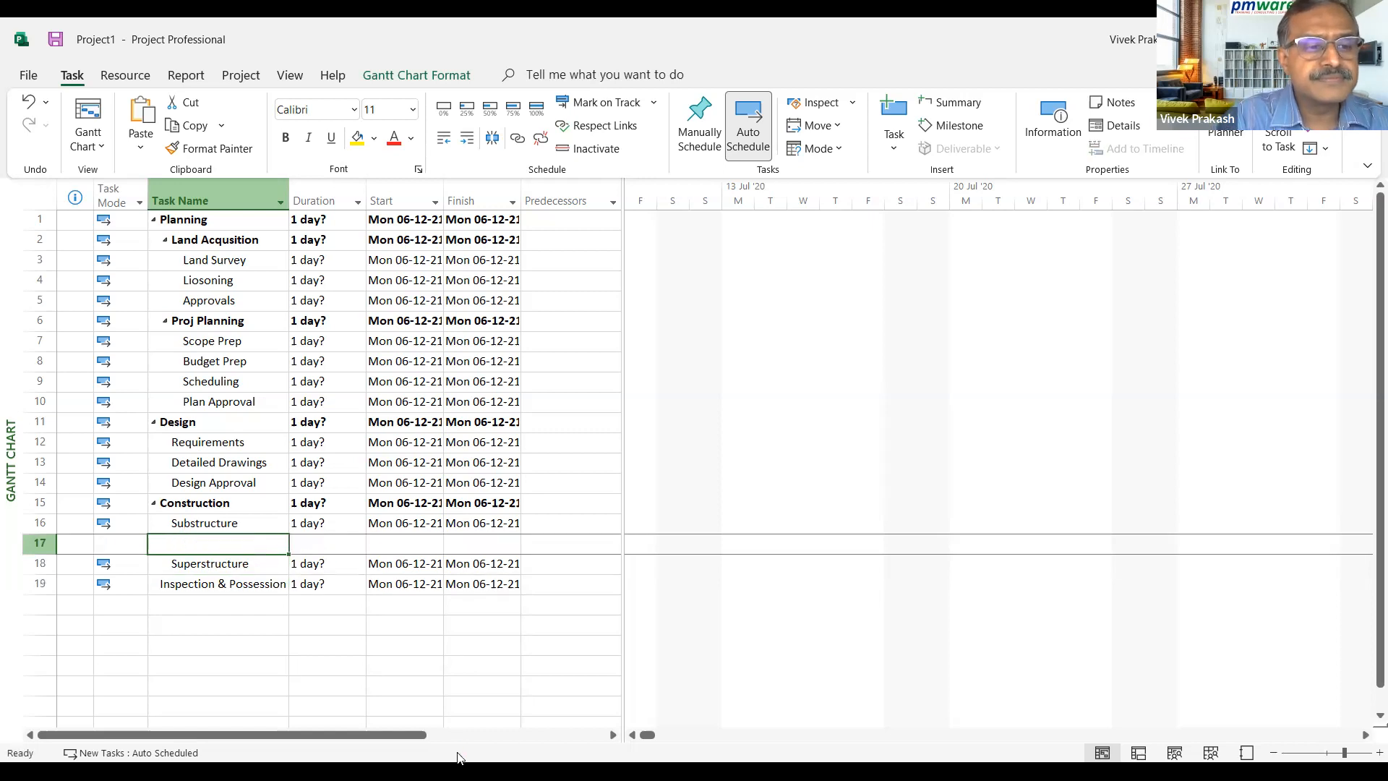
key(Insert)
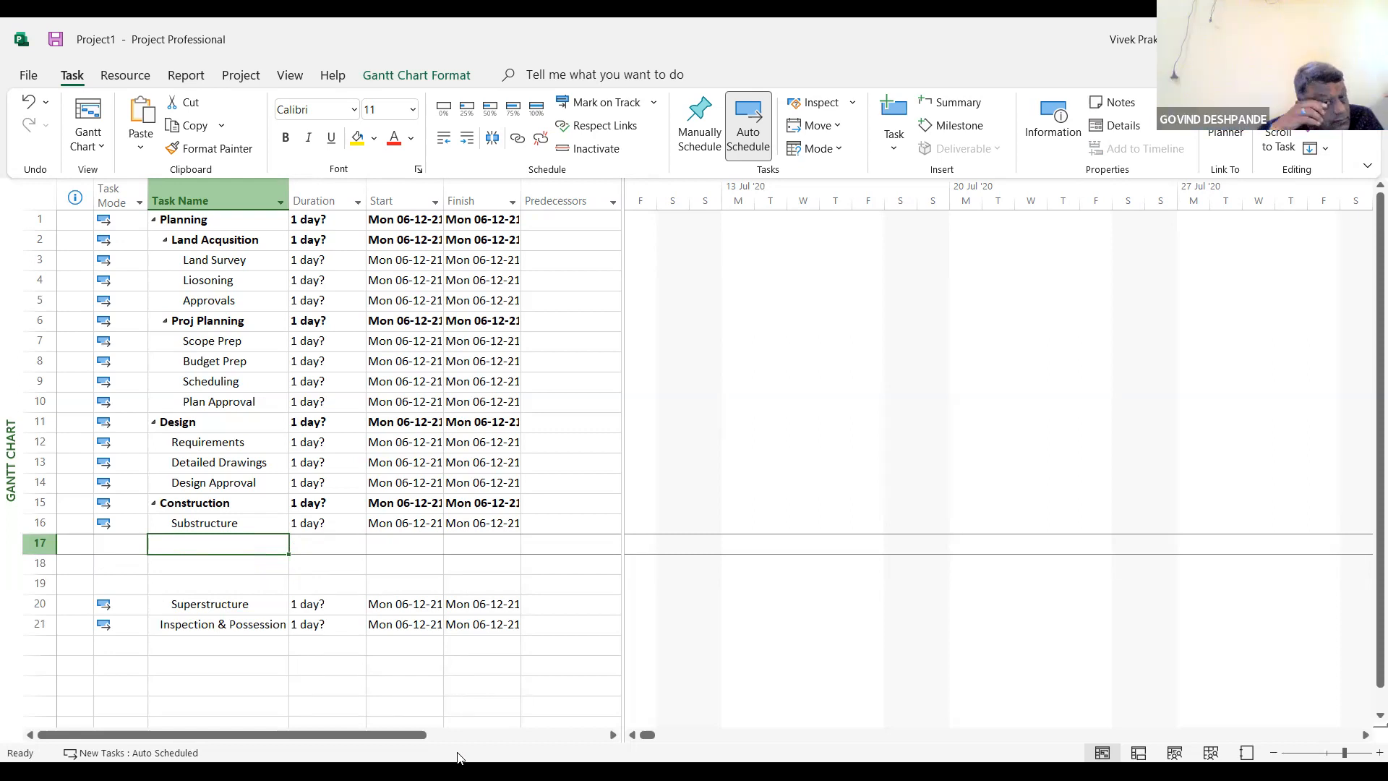
text(Earth)
key(BackSpace)
key(BackSpace)
key(BackSpace)
key(BackSpace)
key(BackSpace)
text(Eart)
key(BackSpace)
key(BackSpace)
key(BackSpace)
key(BackSpace)
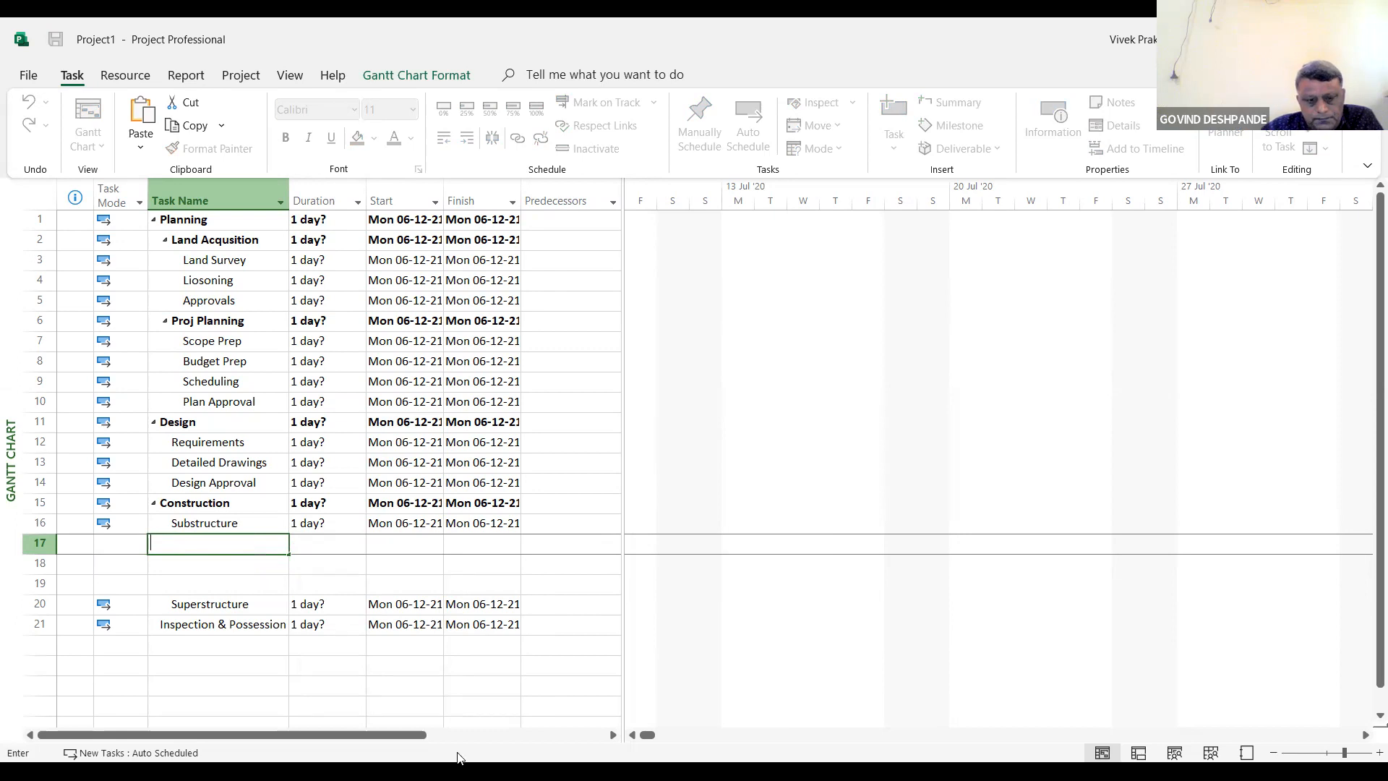
Name the first two blank rows below Substructure Earth Work and RCC
text(Earth Work)
key(Return)
text(RCC)
key(Return)
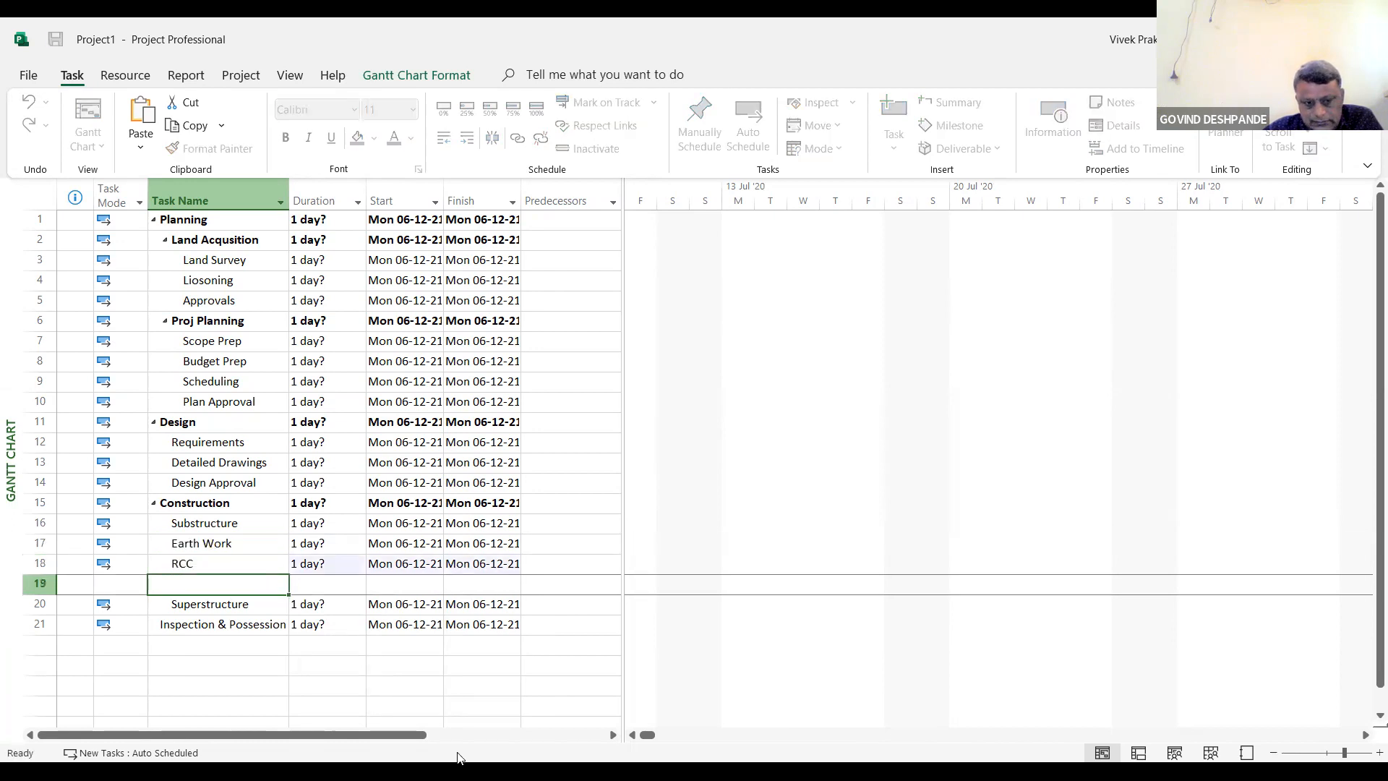
Delete the leftover blank row between RCC and Superstructure
key(Up)
key(Down)
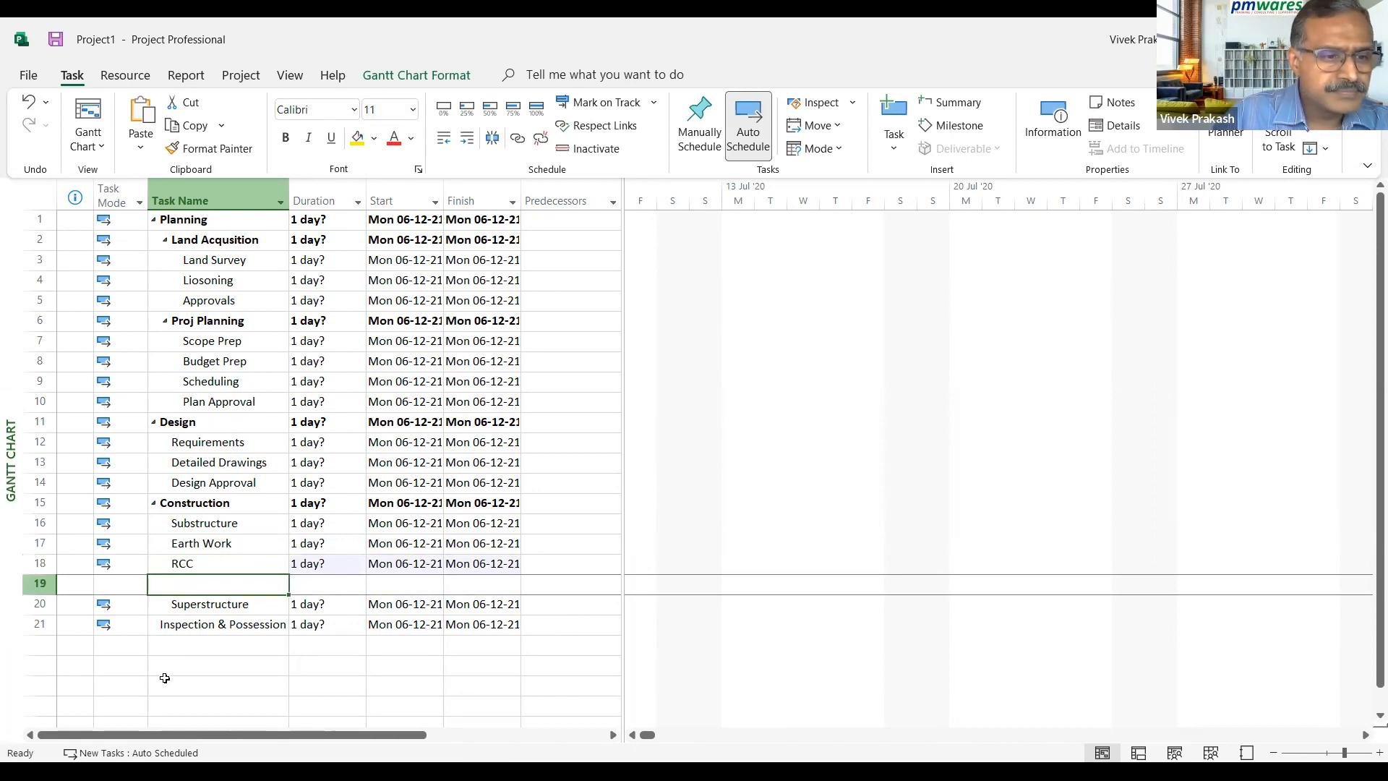
click(45, 583)
right_click(45, 582)
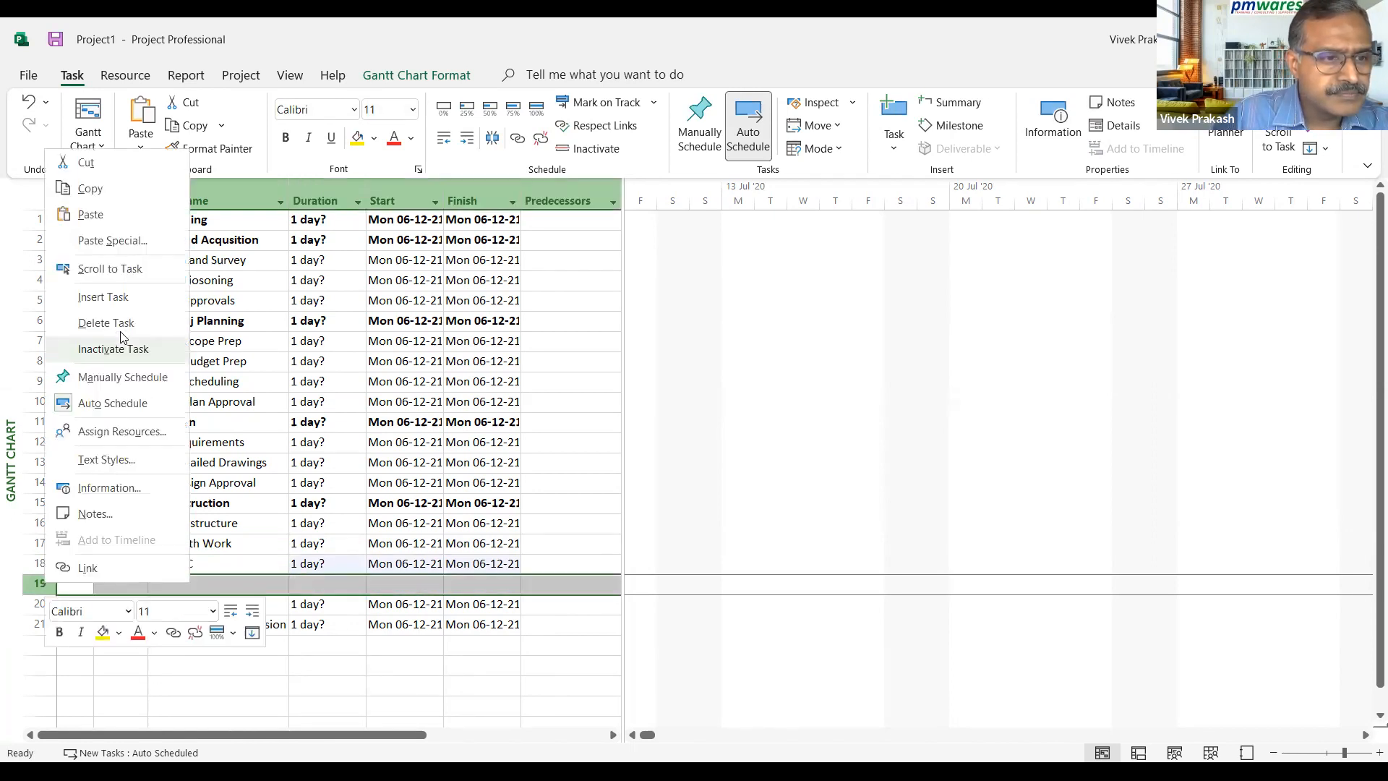
click(114, 323)
click(234, 552)
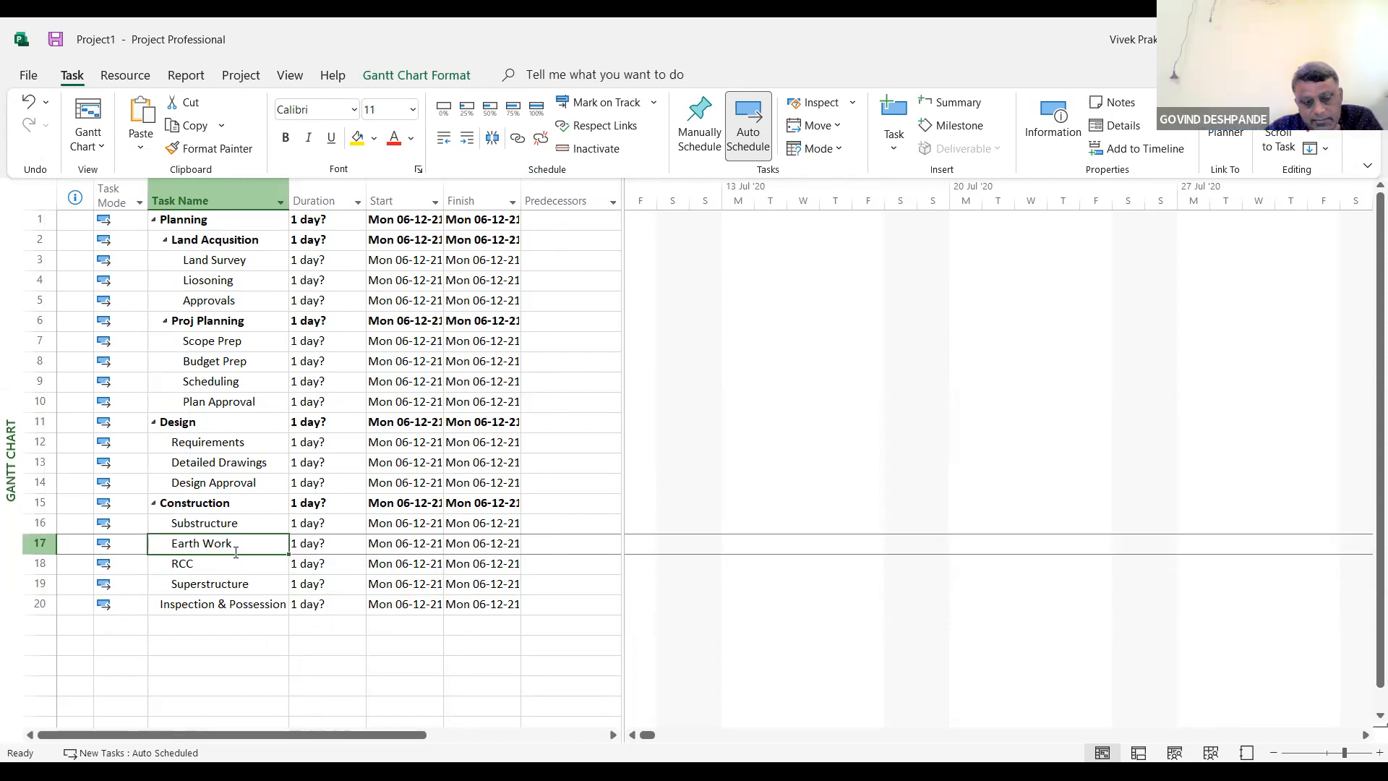
click(206, 568)
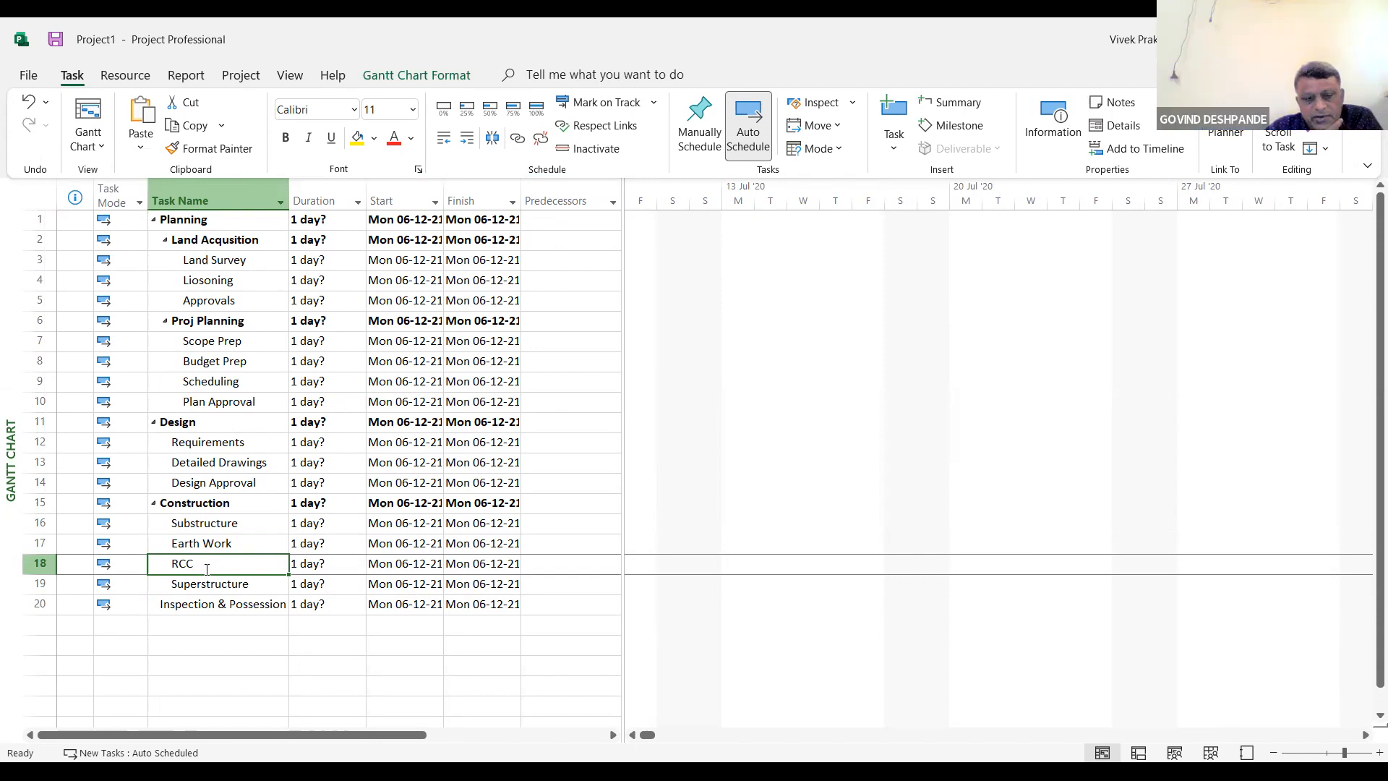
click(233, 600)
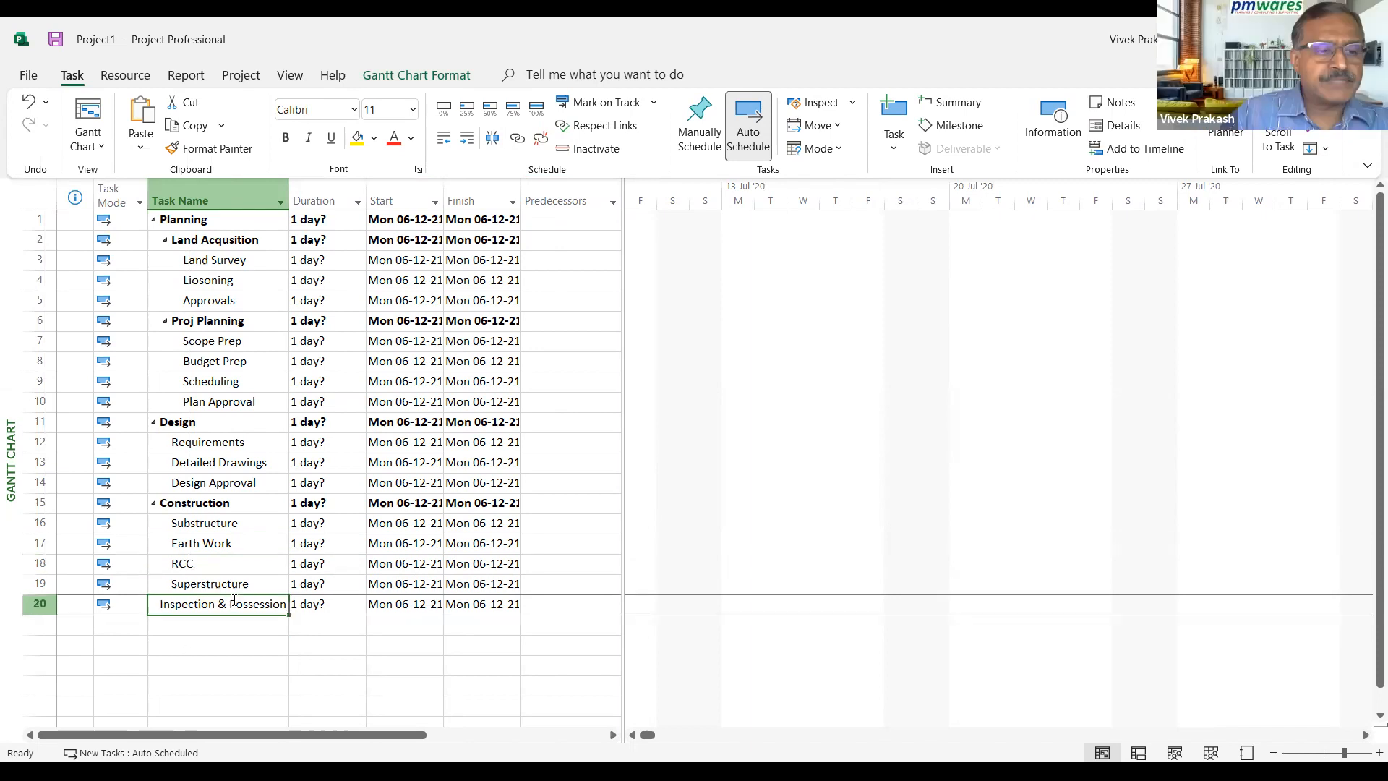
Rename the Earth Work task as Excavation and the RCC task as Foundation
key(Up)
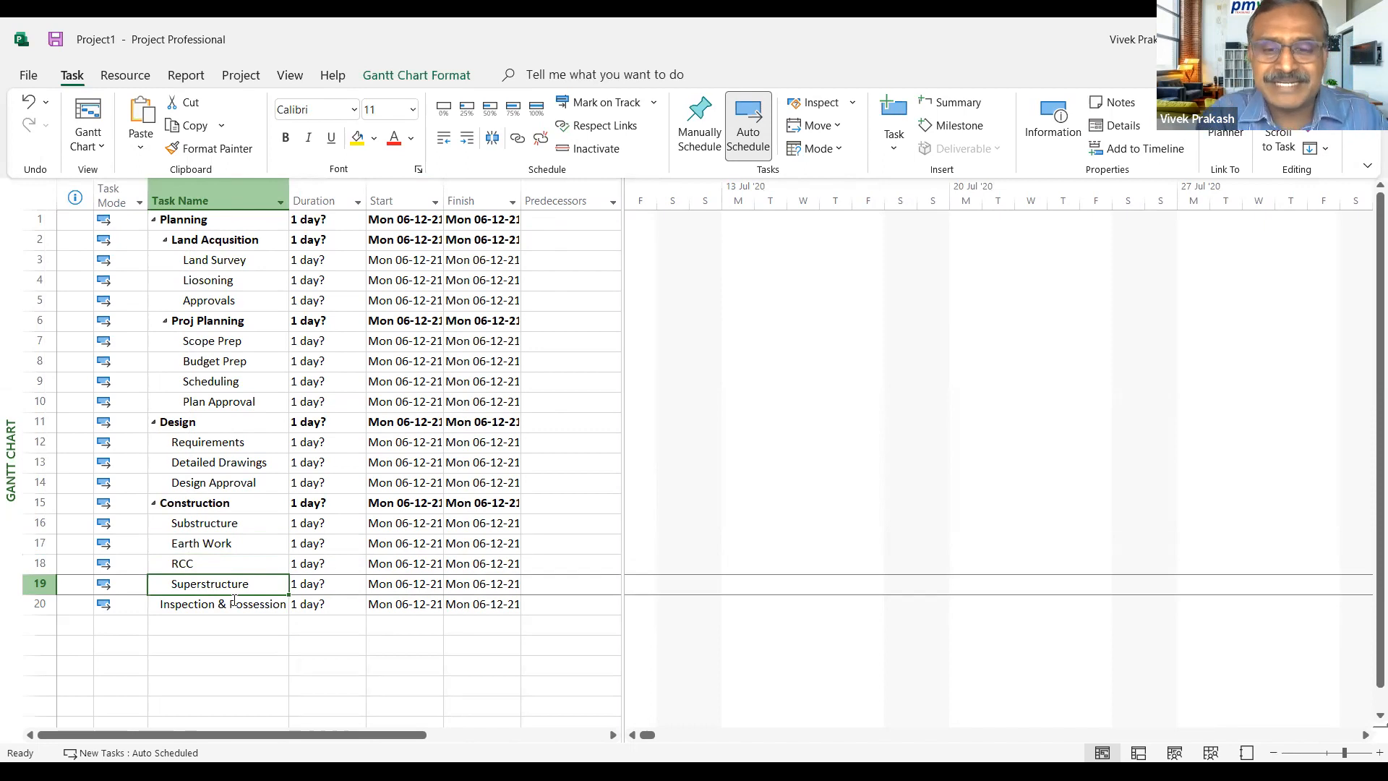
key(Up)
key(Up)
key(Delete)
text(Excavati)
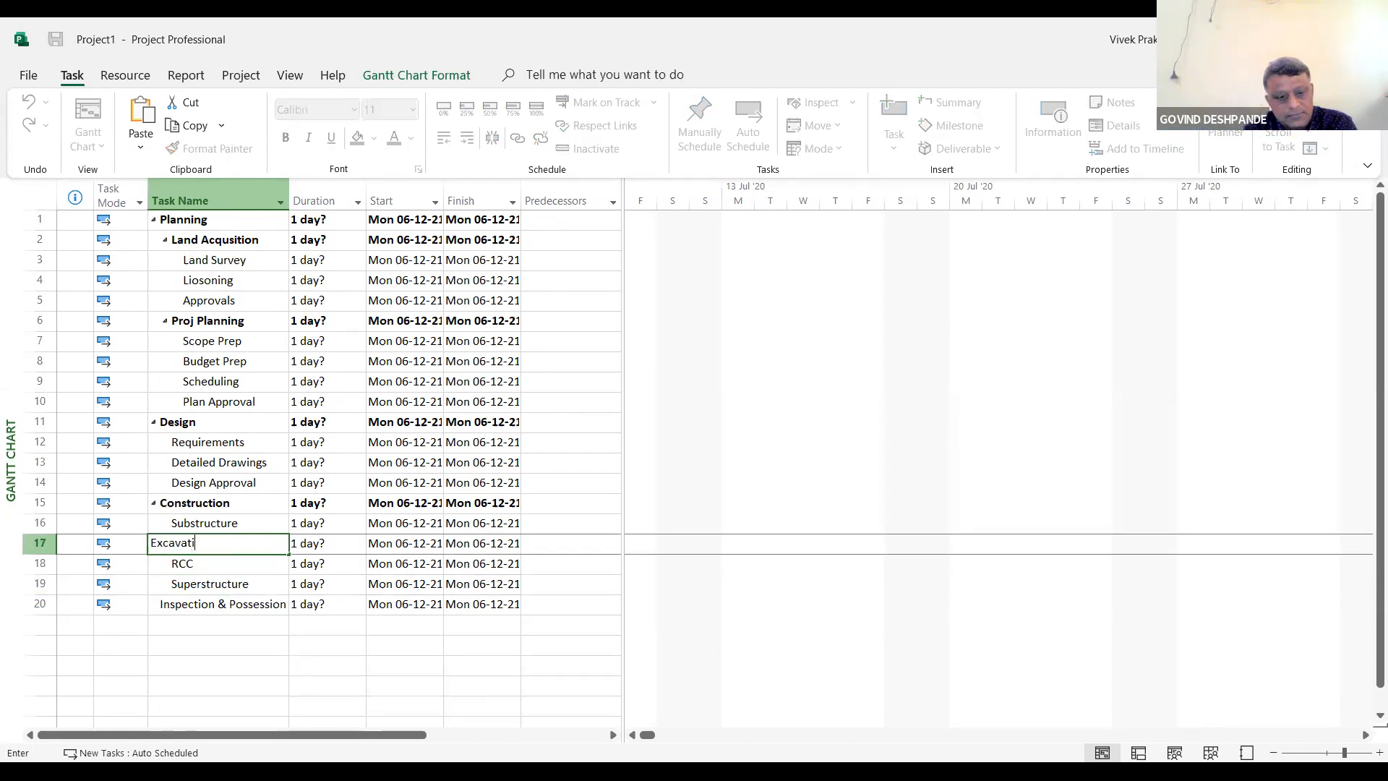
text(on)
key(Return)
text(Foundation)
key(Return)
Indent Excavation and Foundation one level so they become subtasks of Substructure
key(Up)
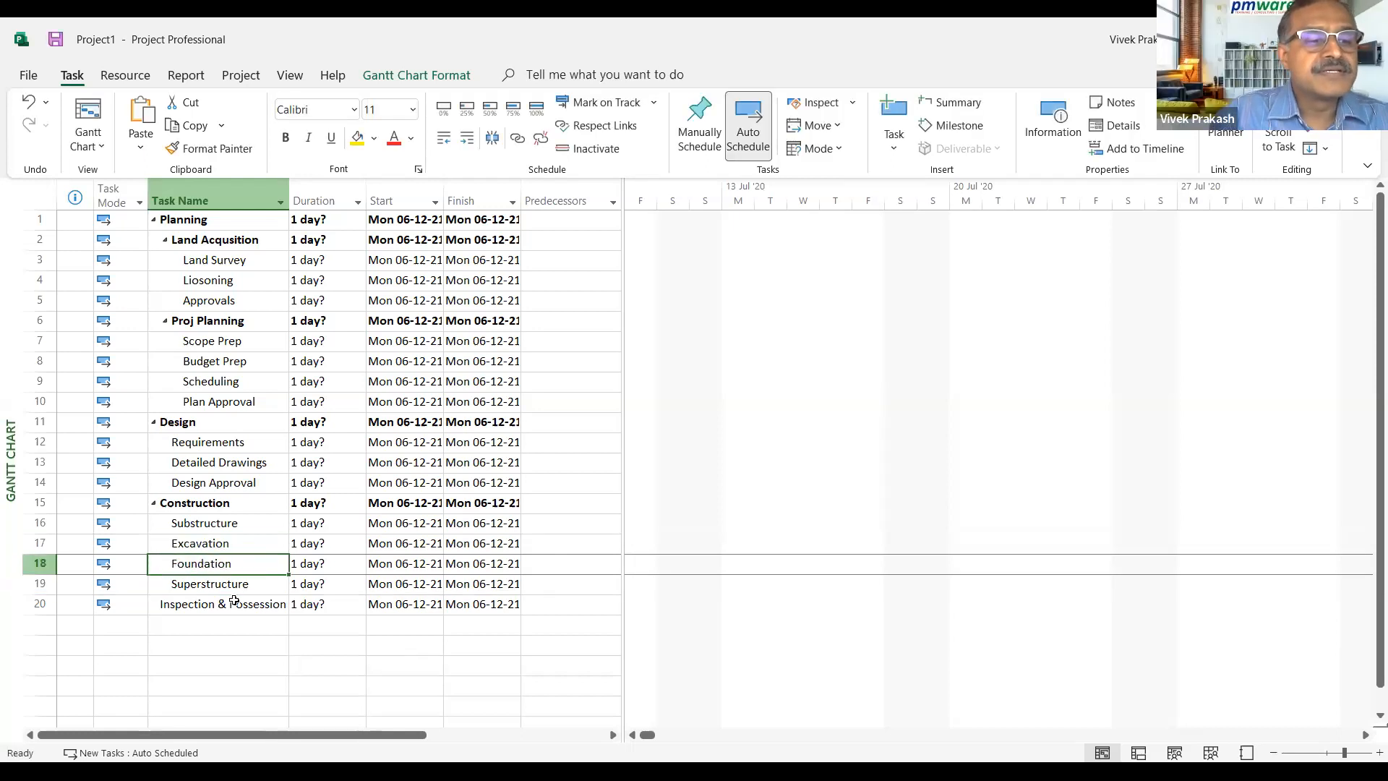
key(shift+Up)
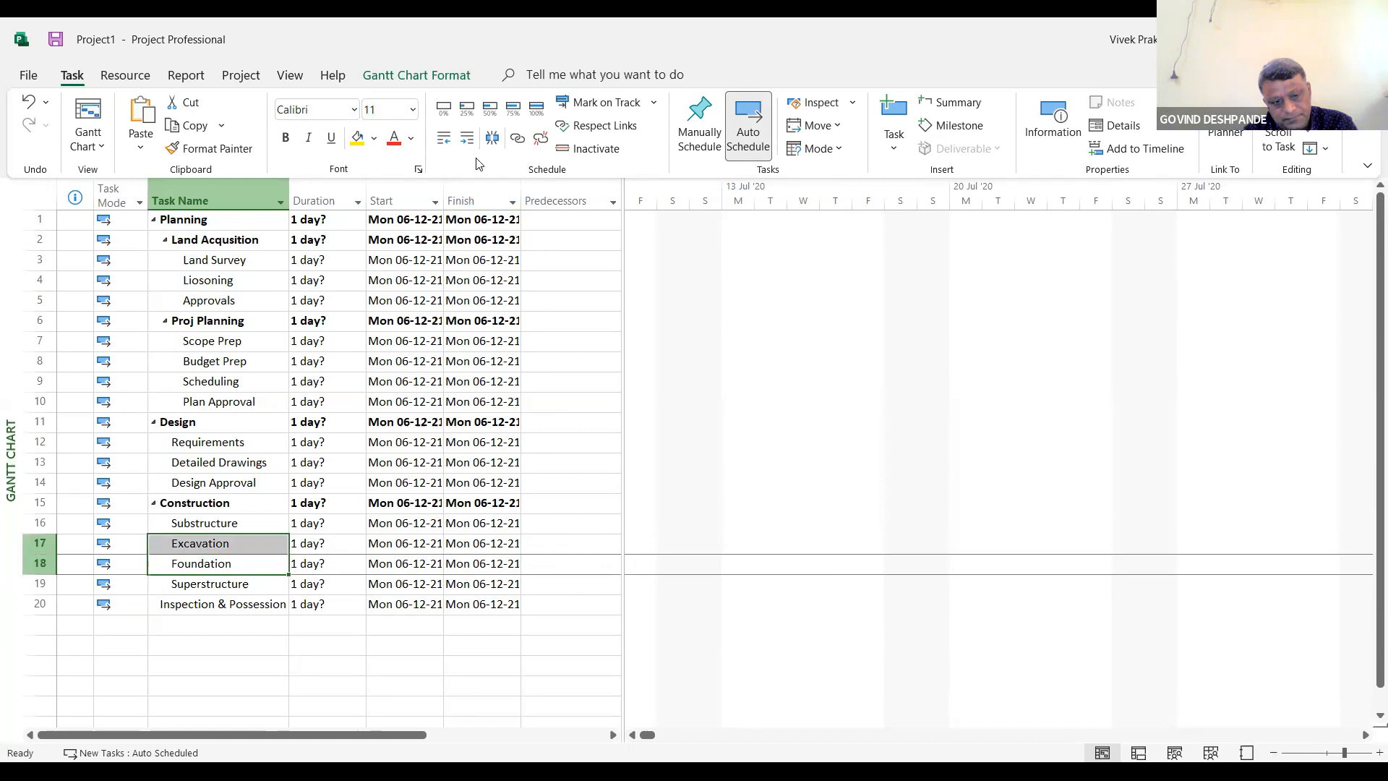
click(467, 144)
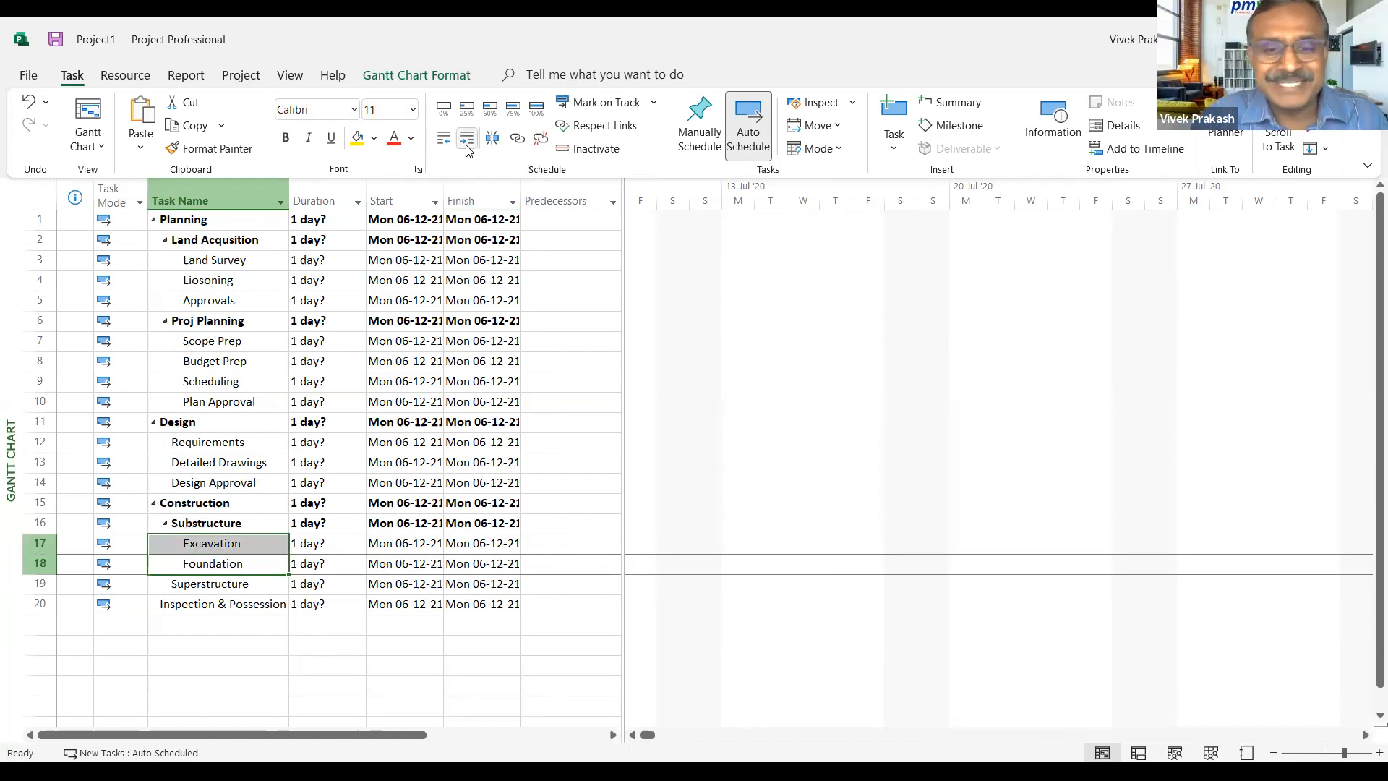
Insert four blank rows between Superstructure and Inspection & Possession
key(Down)
key(Down)
key(Down)
key(Up)
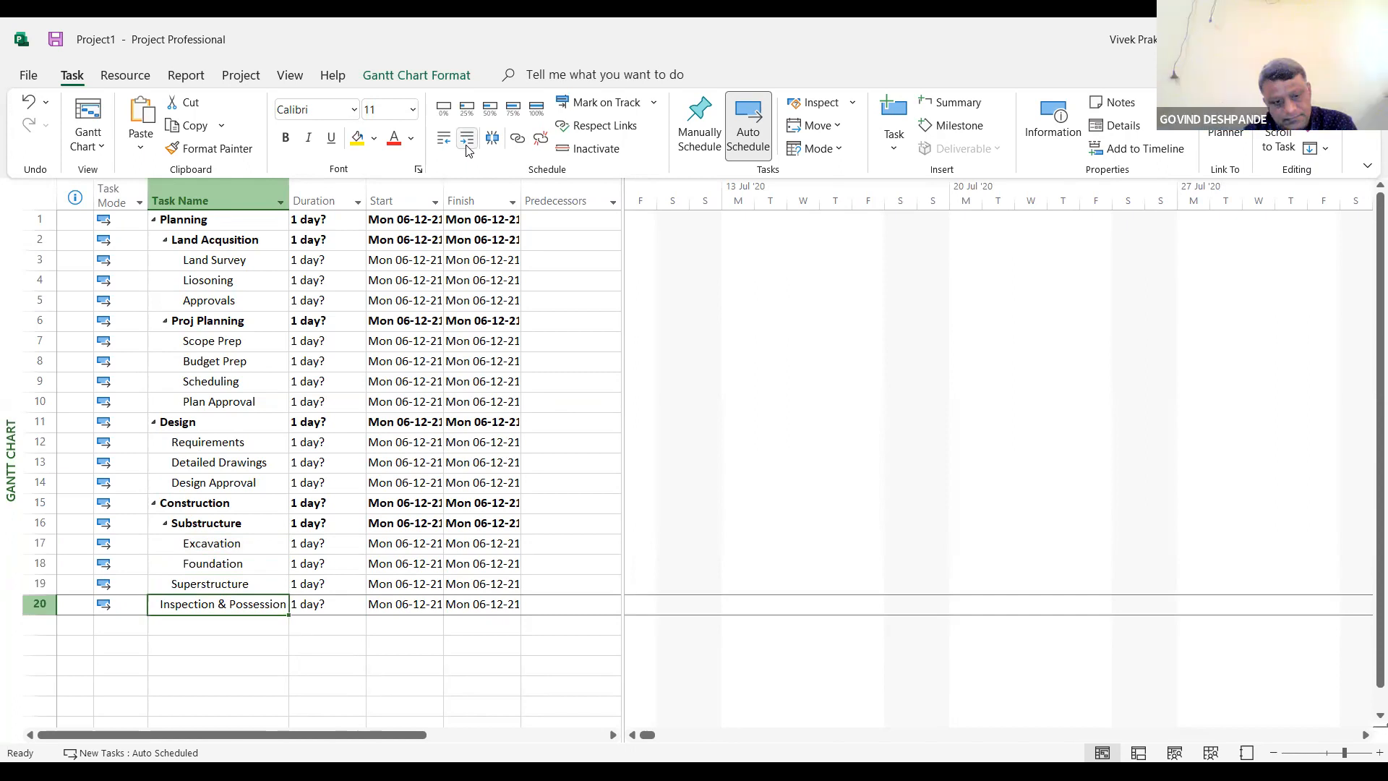
key(Insert)
key(Insert)
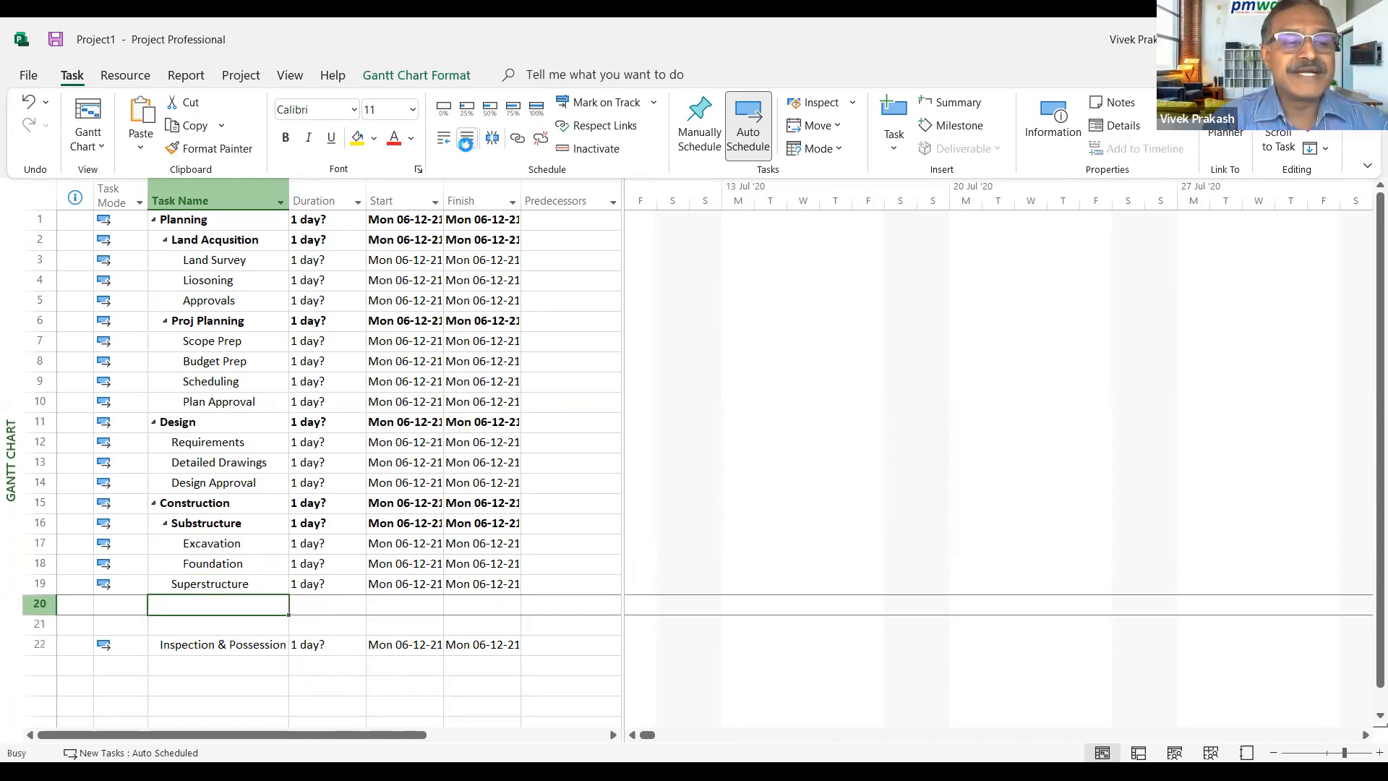
key(Insert)
key(Insert)
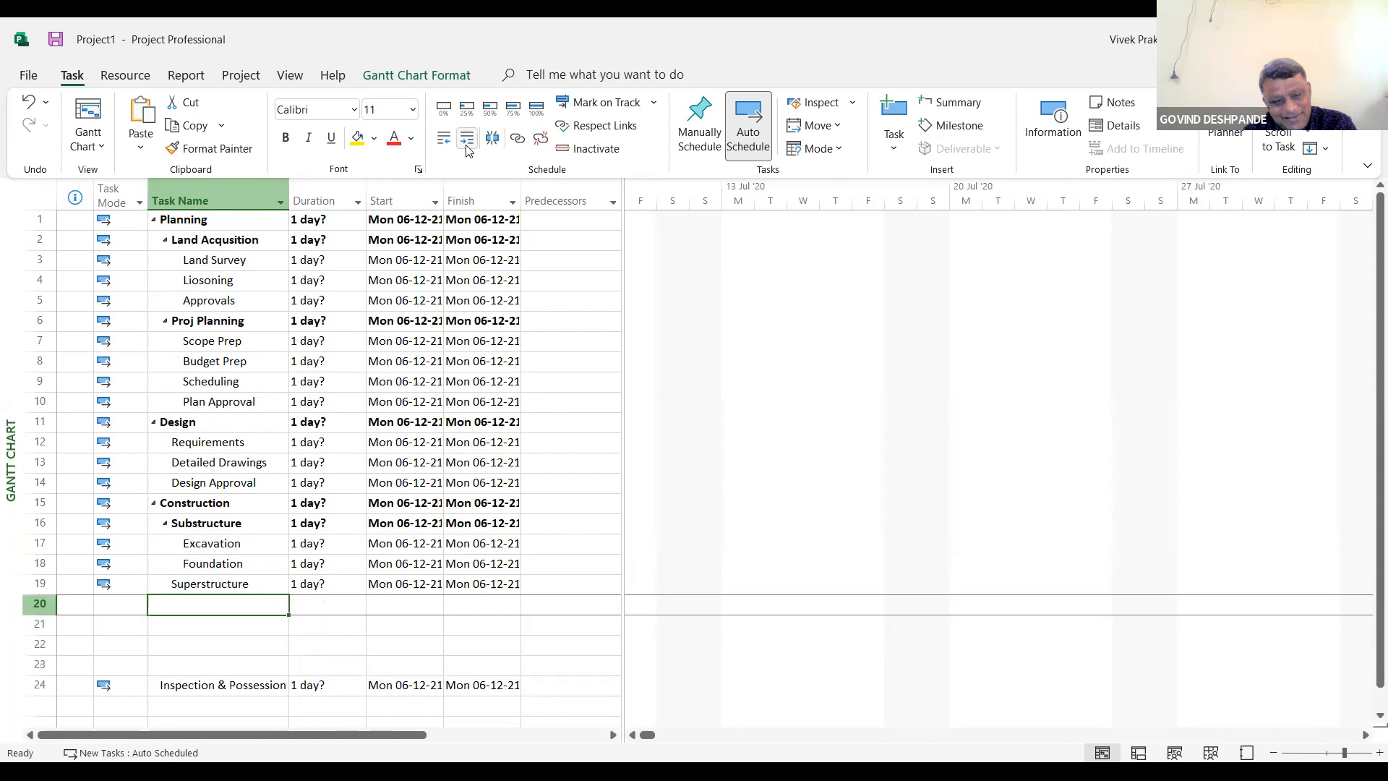
key(Down)
key(Down)
key(Down)
key(Down)
click(125, 75)
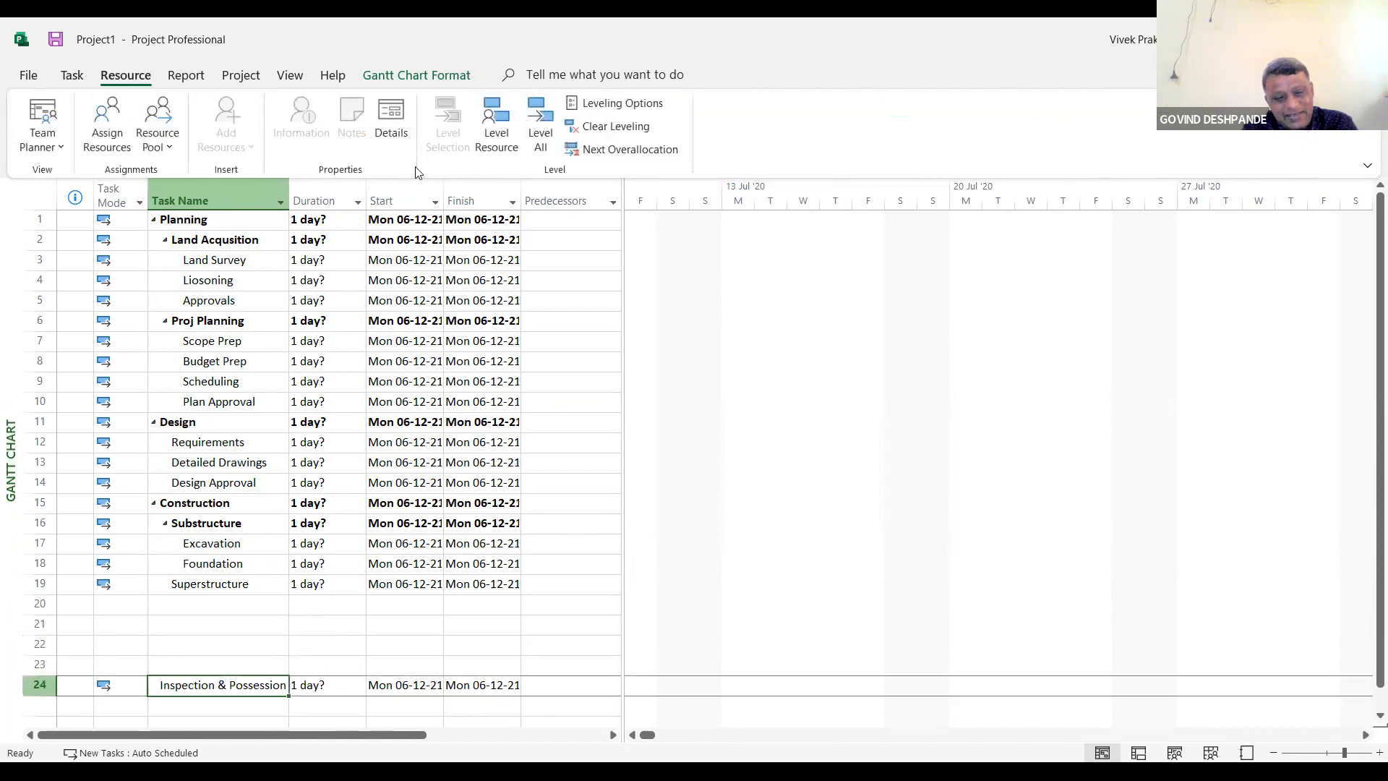
scroll(302, 379, down, 1)
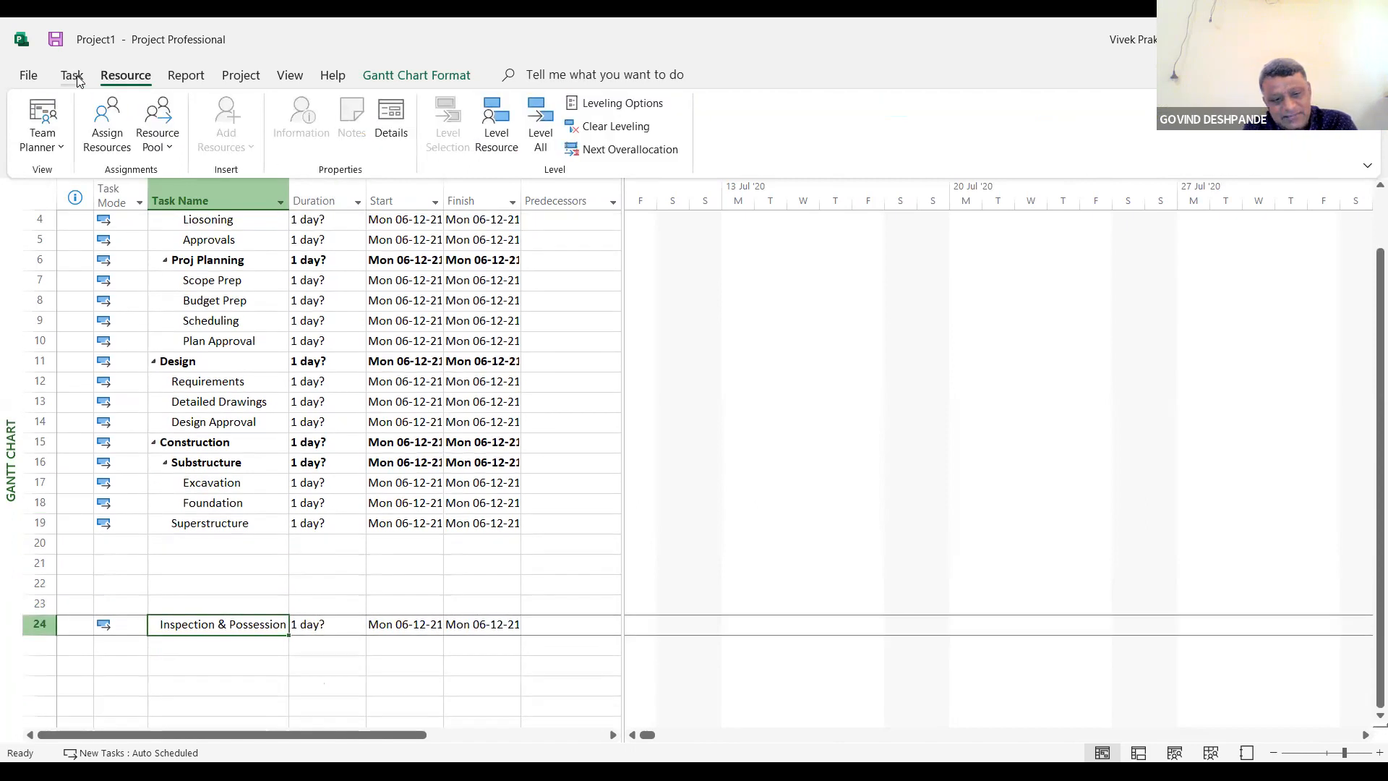
click(72, 75)
Name the first two blank rows below Superstructure Concrete Work and Finishing Work
click(261, 542)
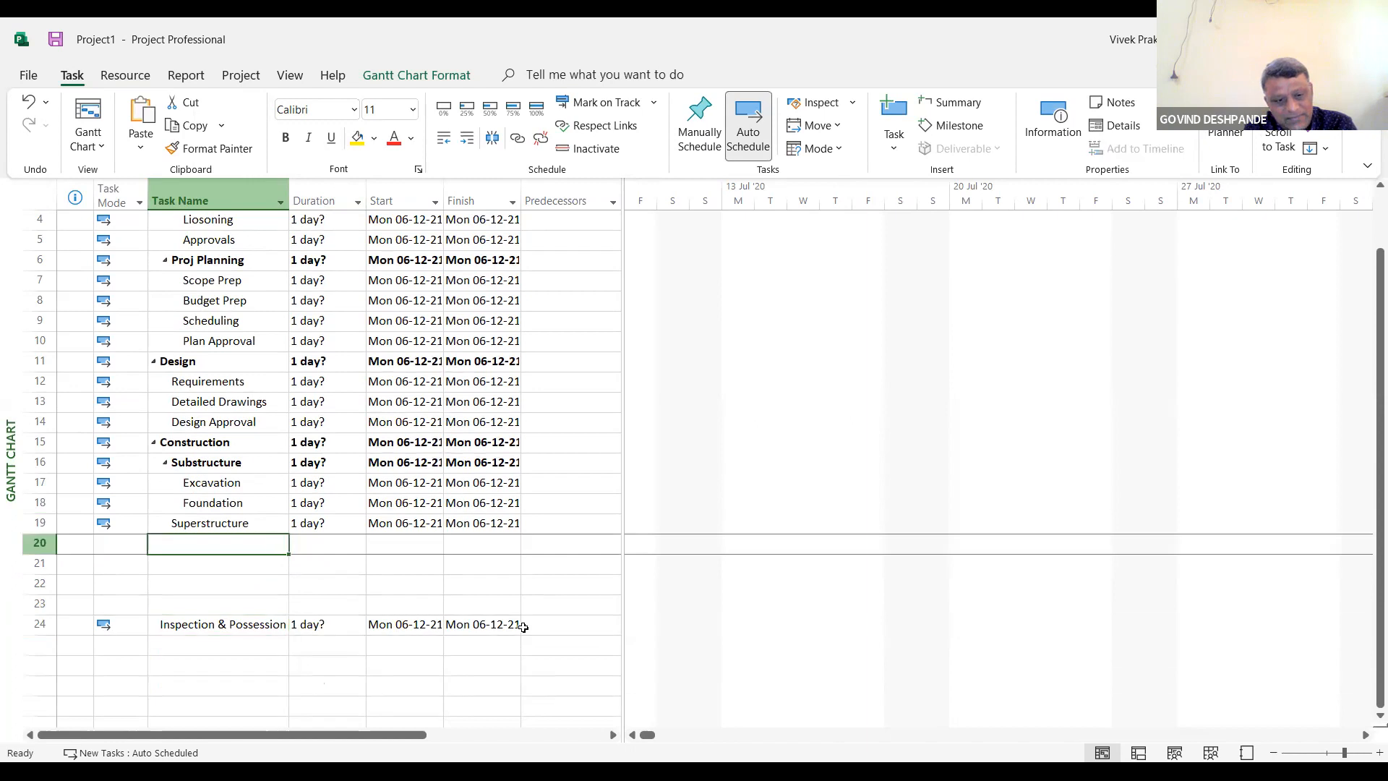
text(RCC)
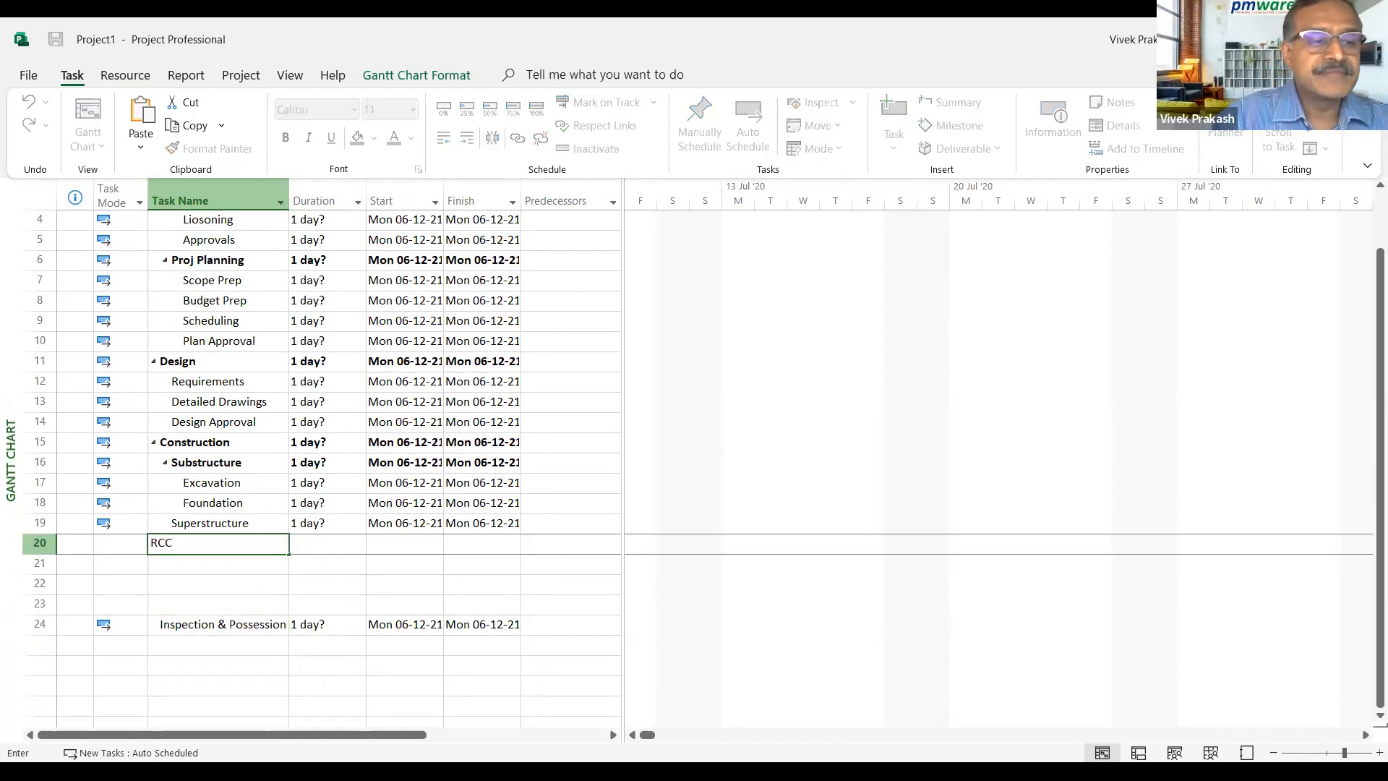
key(BackSpace)
key(BackSpace)
key(BackSpace)
text(Concr)
key(BackSpace)
text(rete Work)
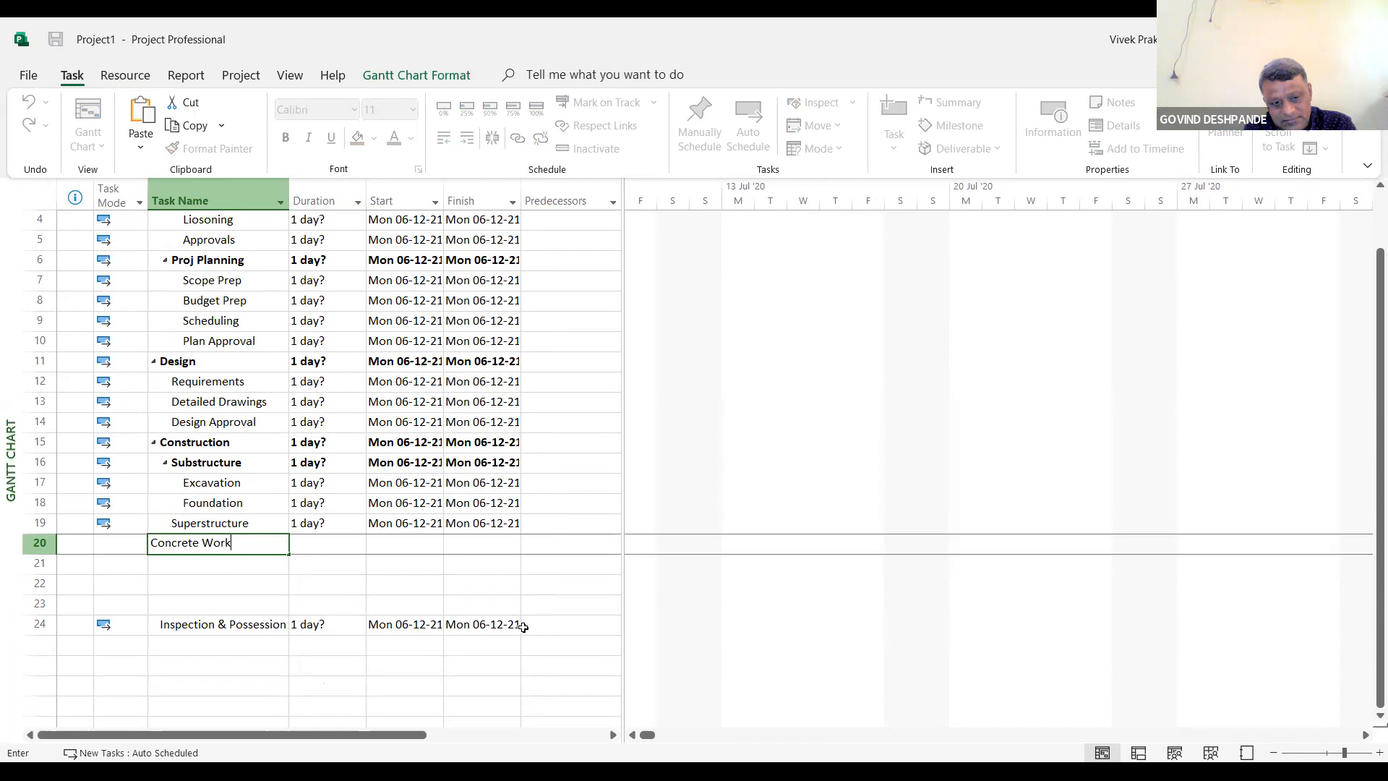
key(Return)
text(F)
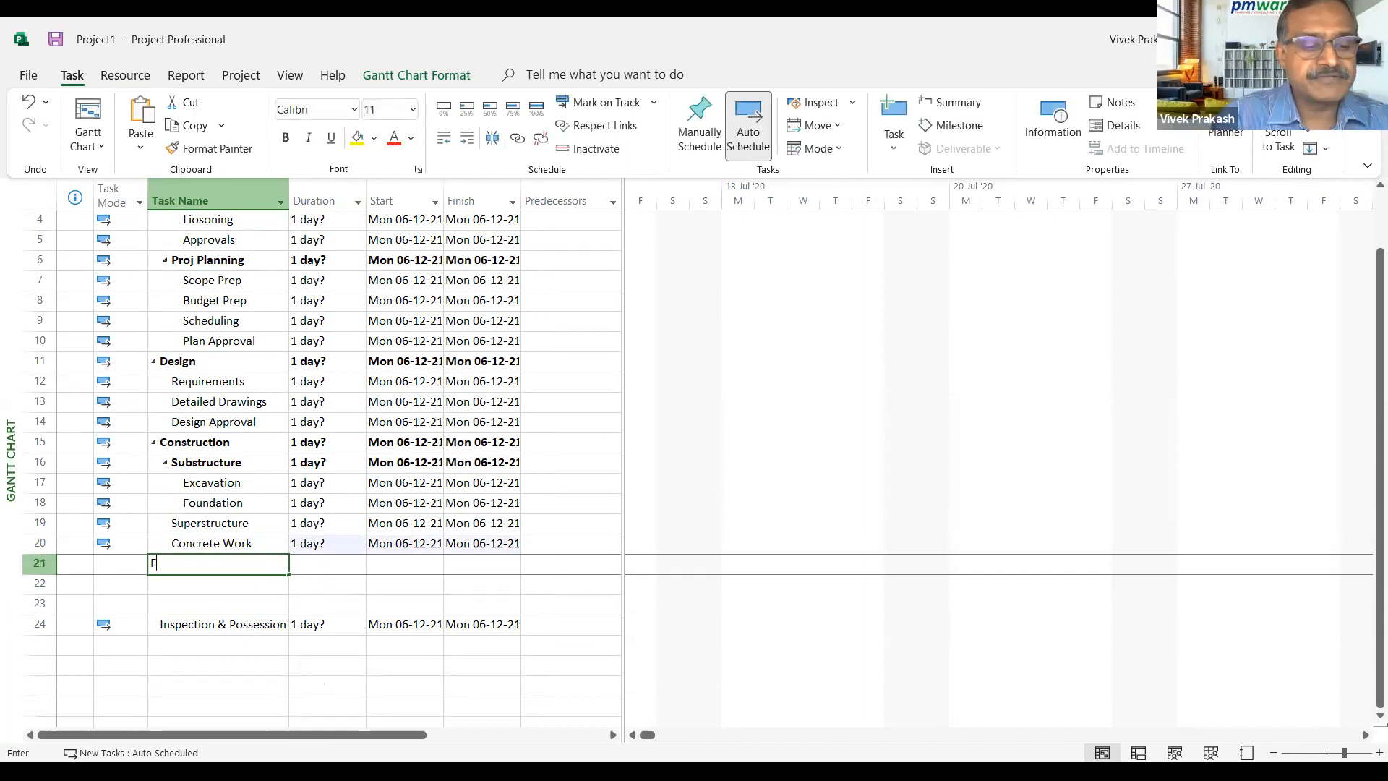
text(inishing Work)
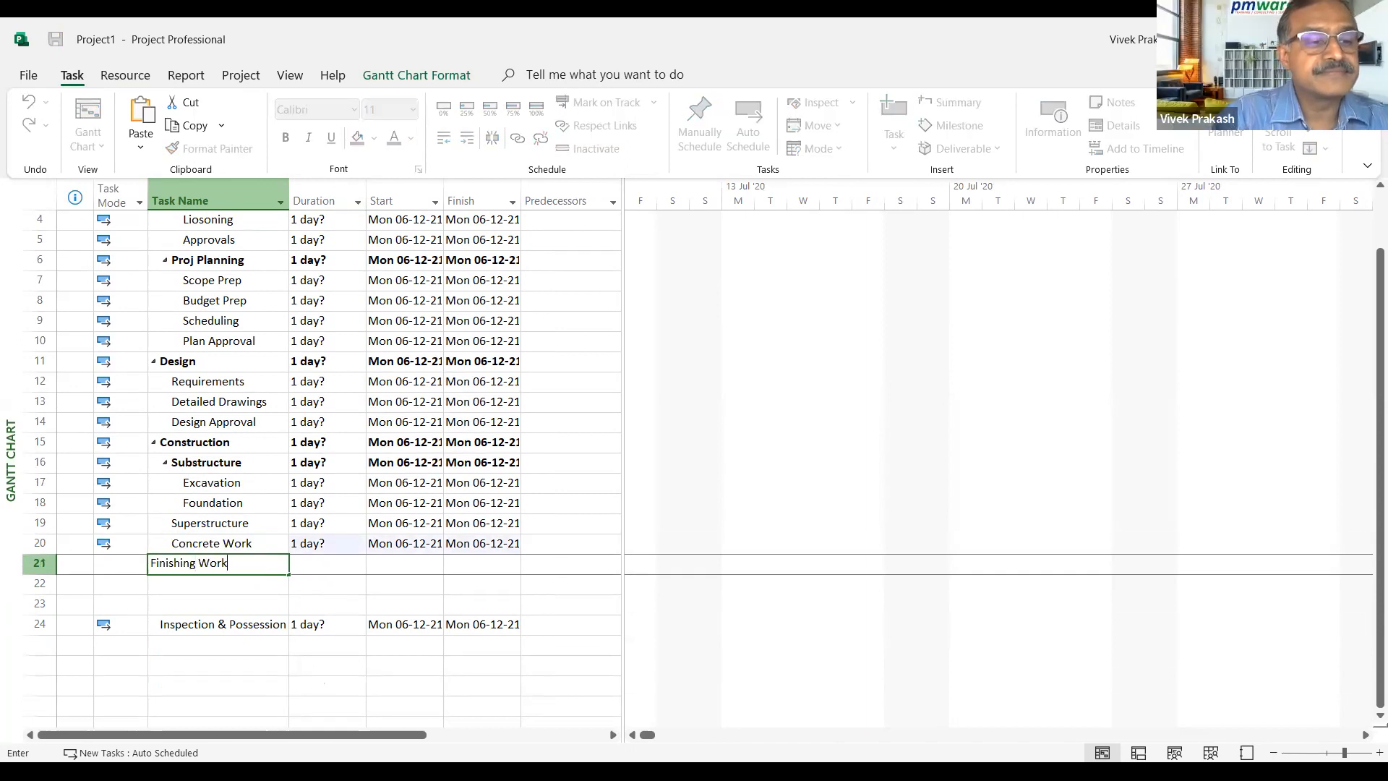
key(Return)
Indent Concrete Work and Finishing Work one level so they become subtasks of Superstructure
key(Up)
key(Up)
key(shift+Down)
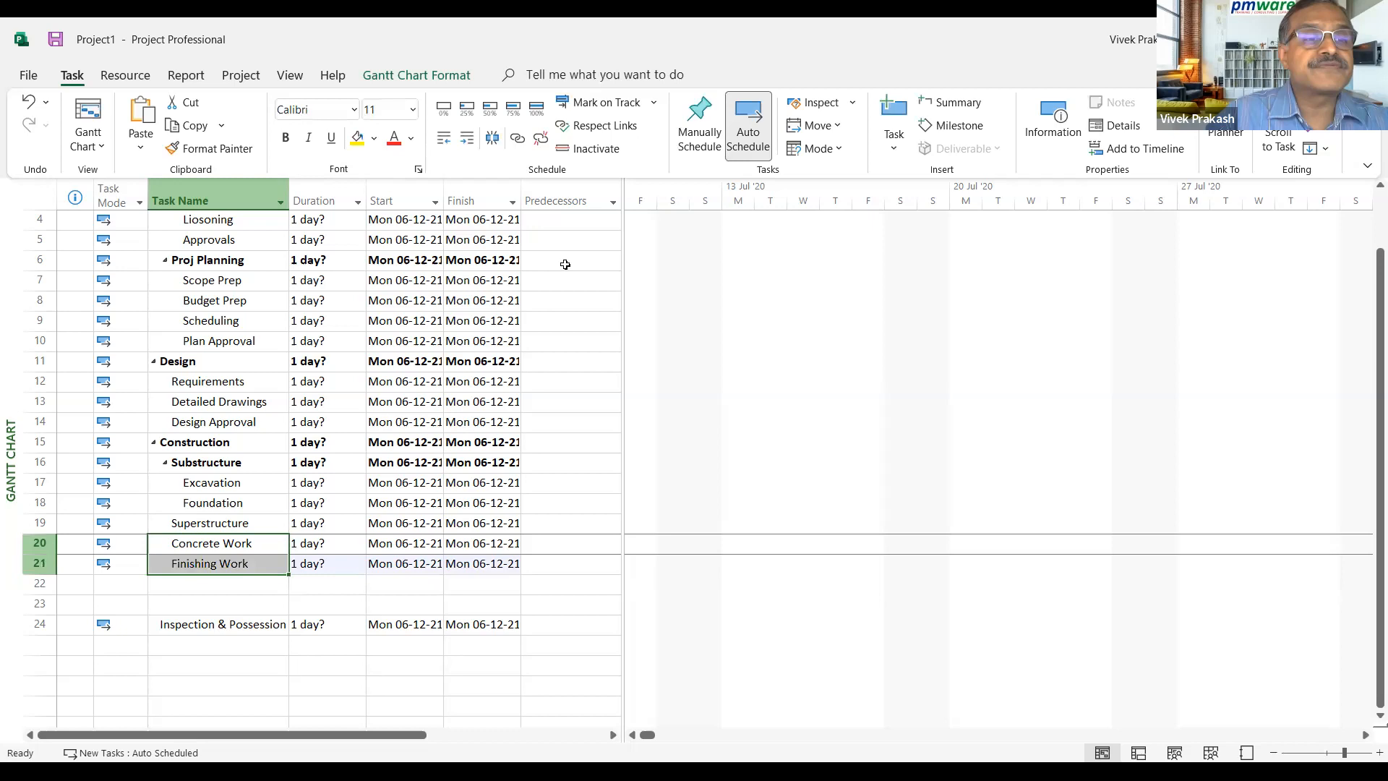
click(467, 140)
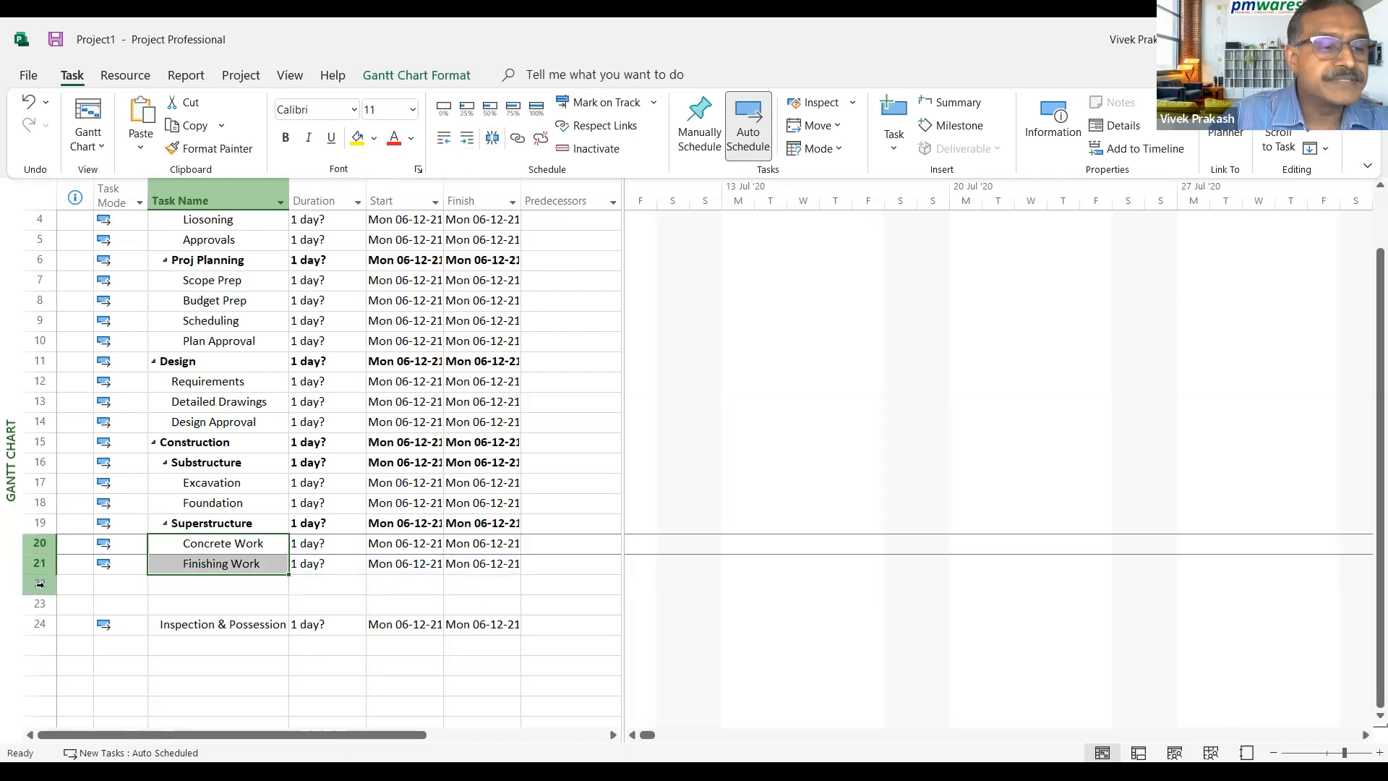
Delete the two blank rows between Finishing Work and Inspection & Possession
drag(39, 583, 41, 601)
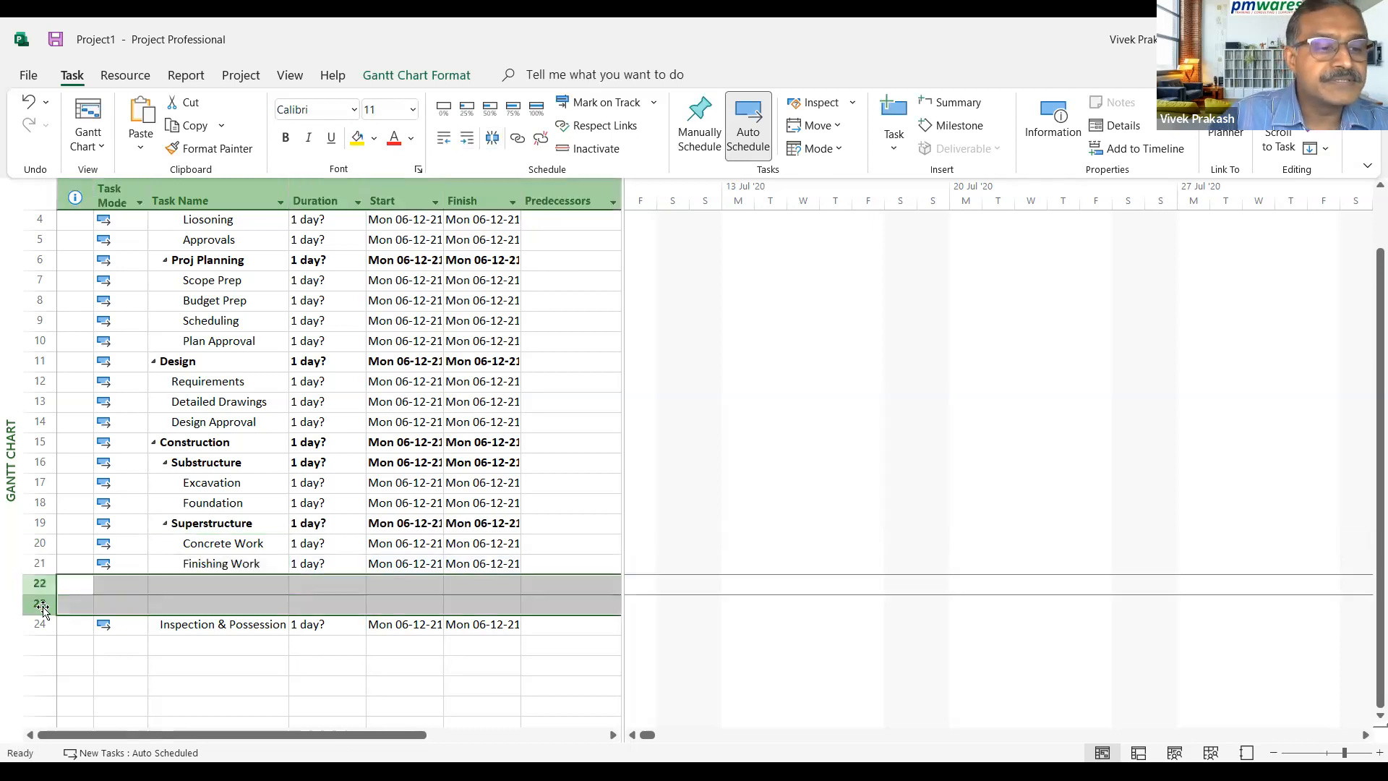
right_click(203, 609)
click(271, 349)
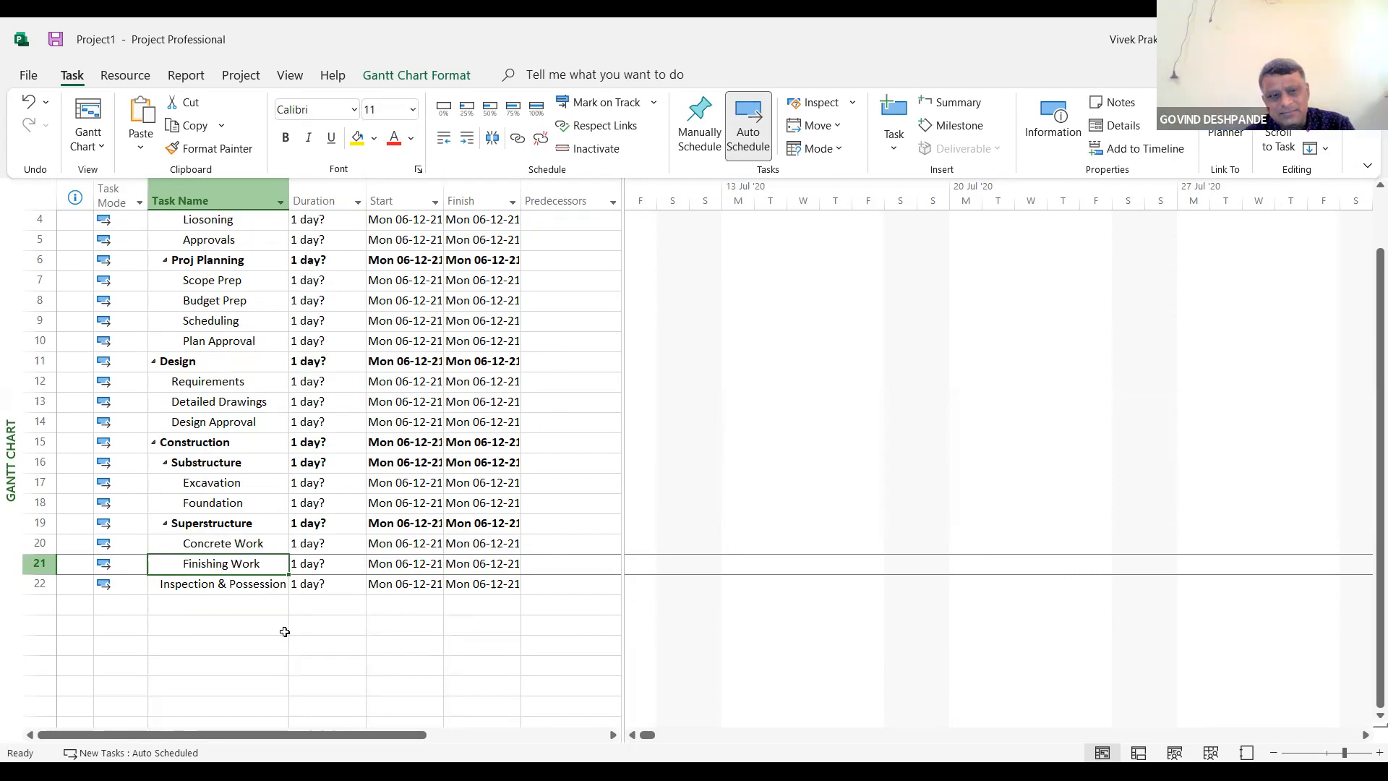
Insert three blank rows between Concrete Work and Finishing Work
key(Insert)
key(Insert)
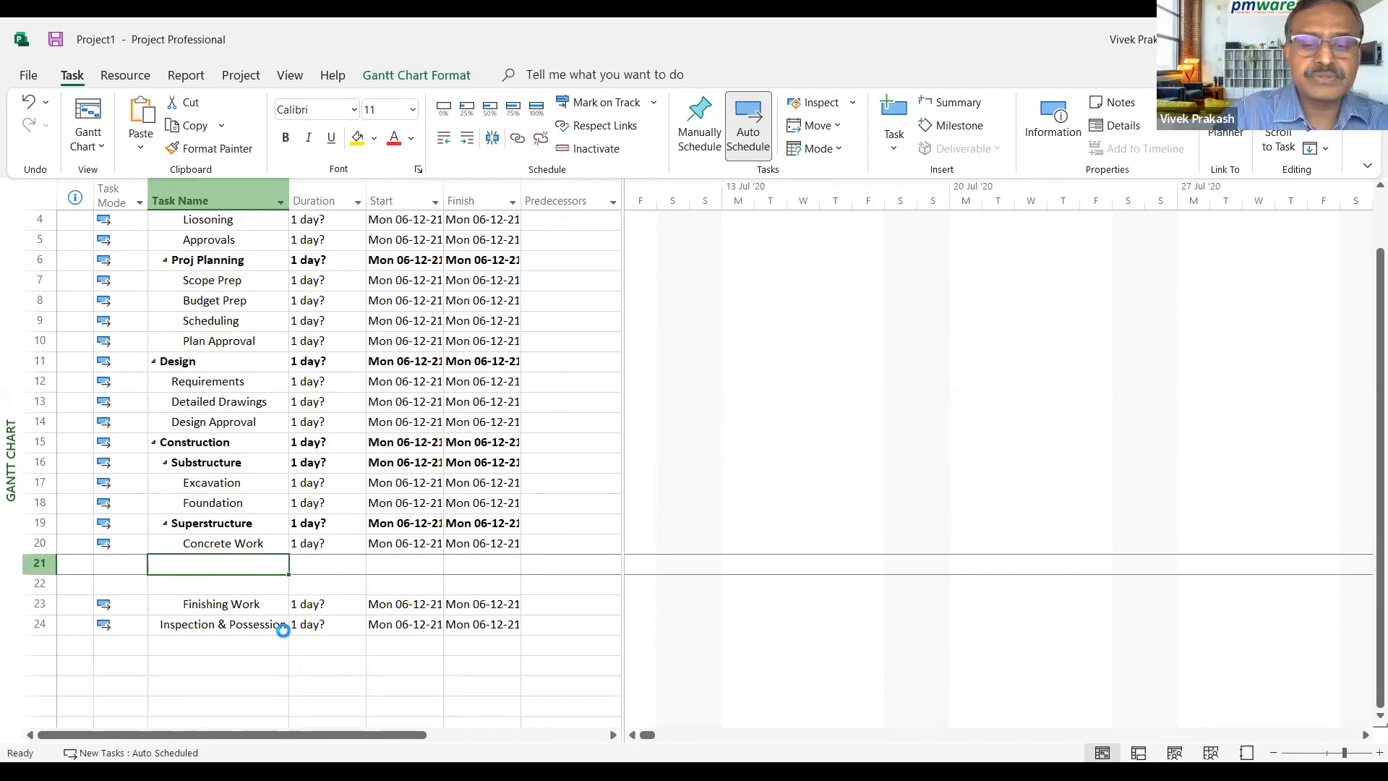
key(Insert)
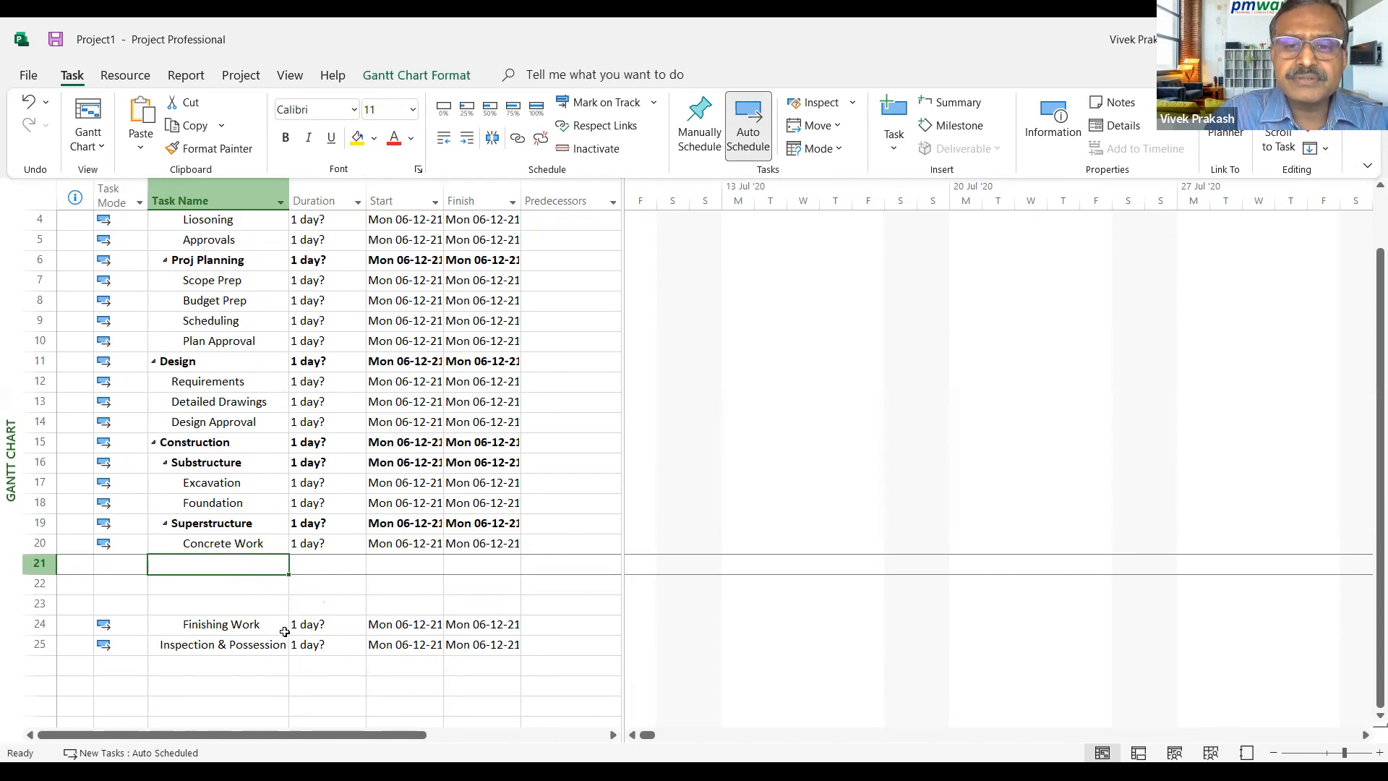
text(Colum)
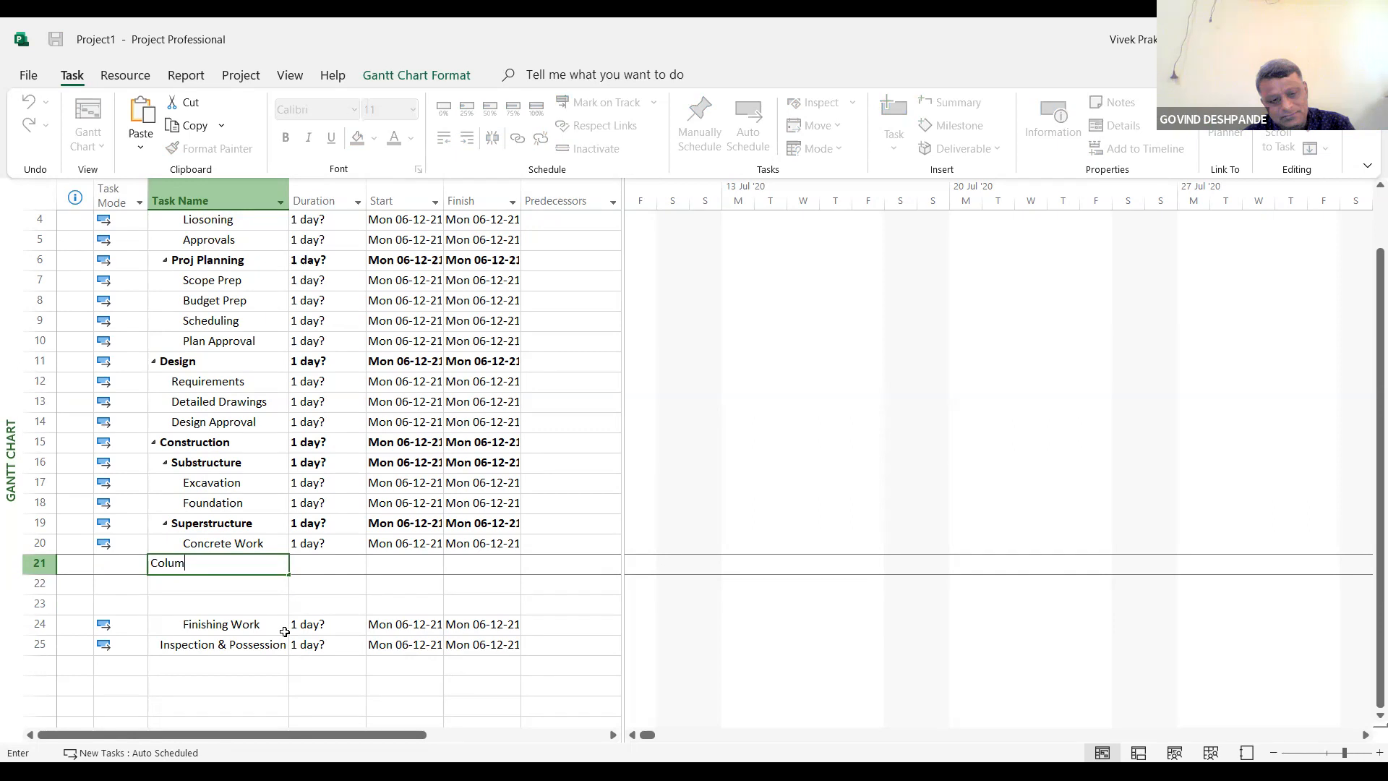
text(ns)
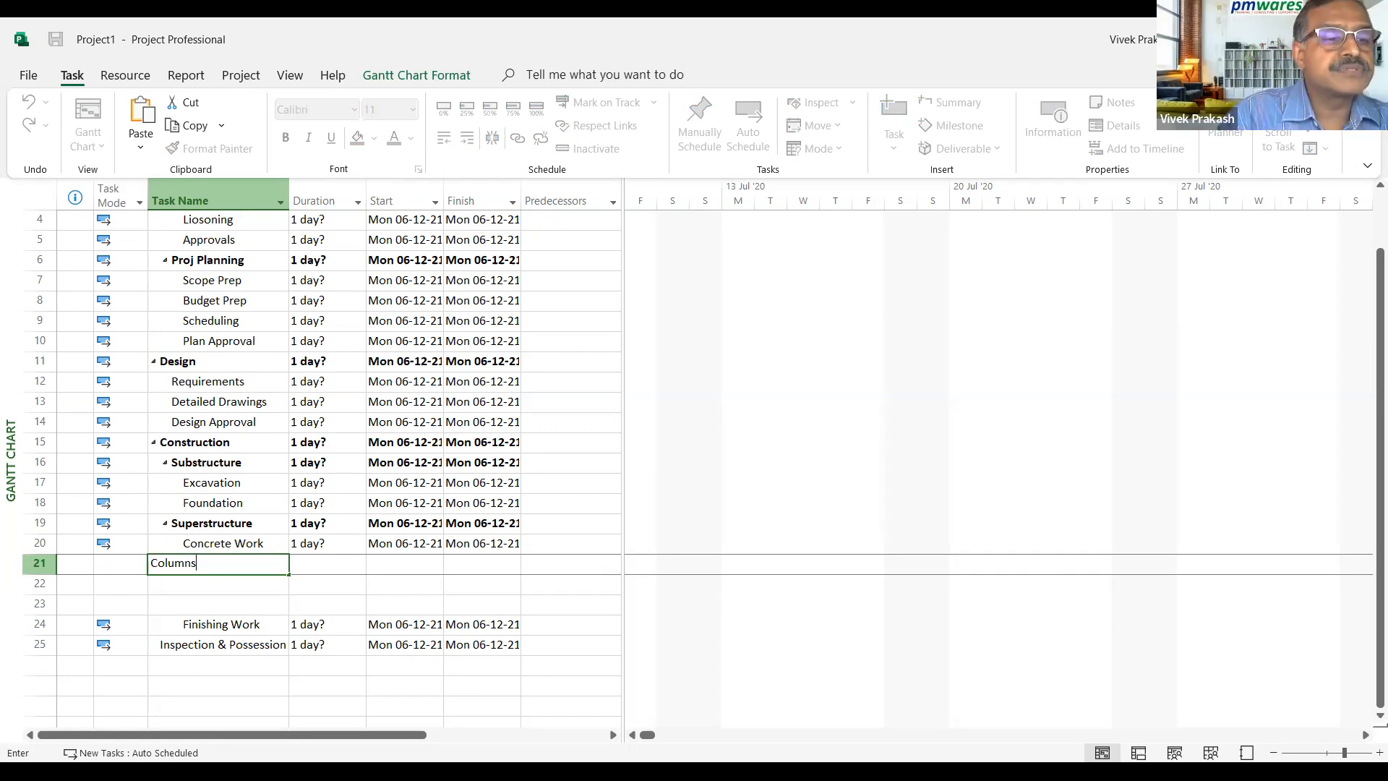
key(Escape)
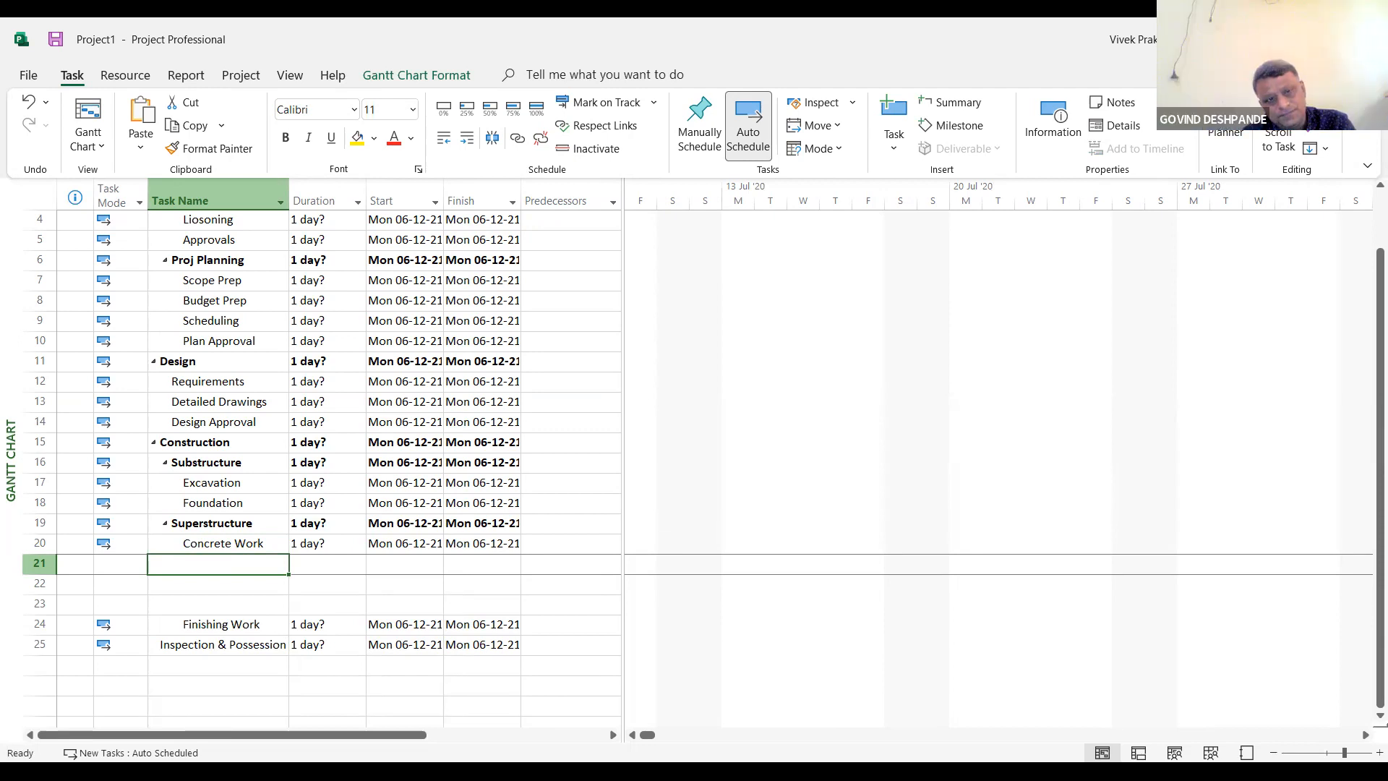
Name the first blank row below Concrete Work G-Floor
text(G)
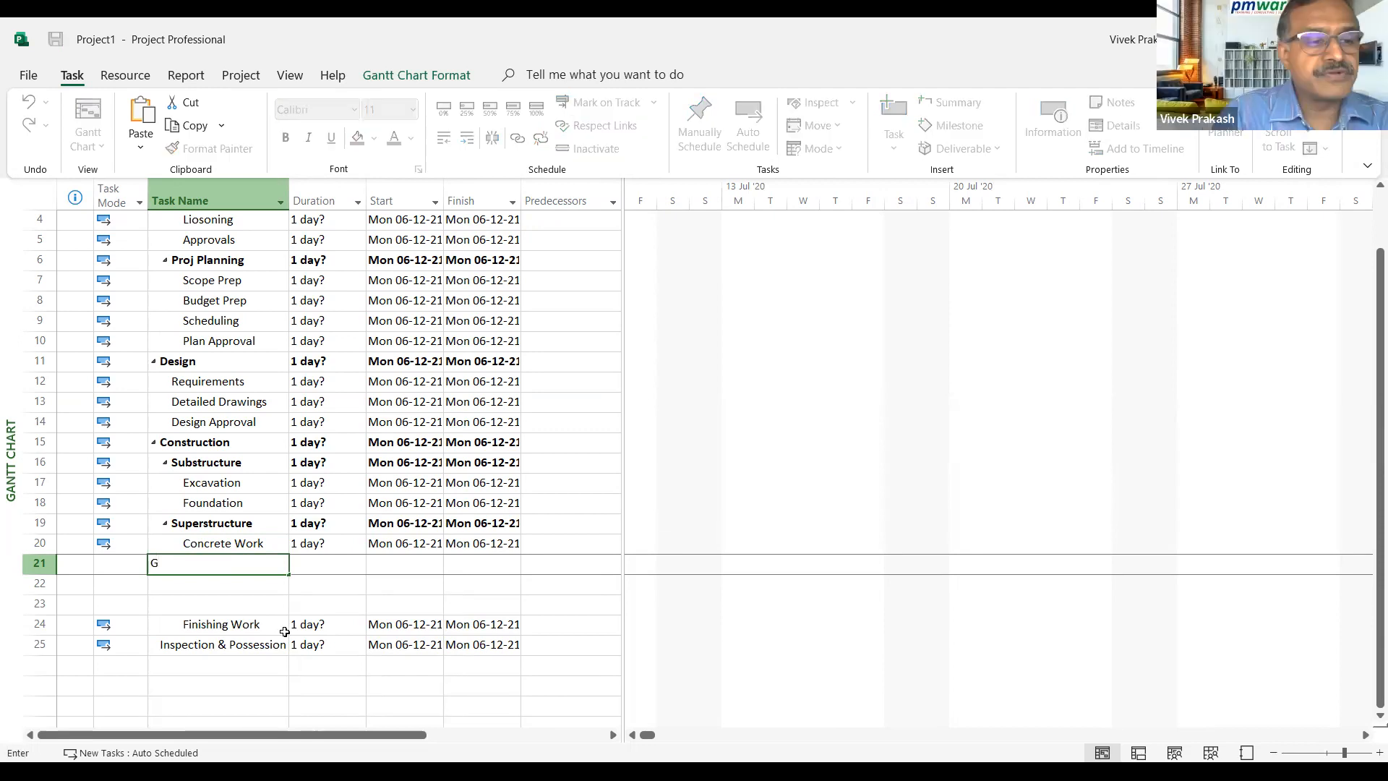
text(-Floor)
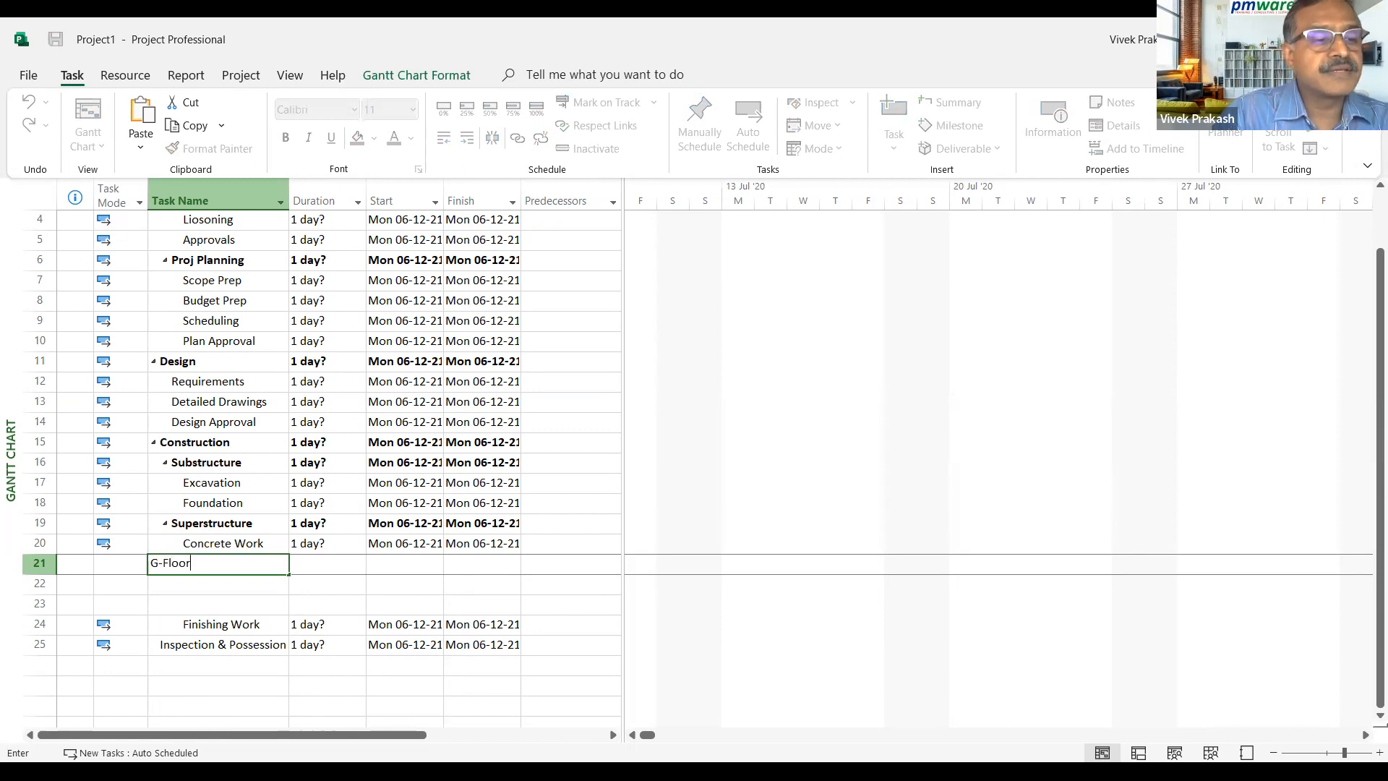
key(Return)
Name the blank row below G-Floor 1st Floor, correcting any misspelling in the entered name
text(1st )
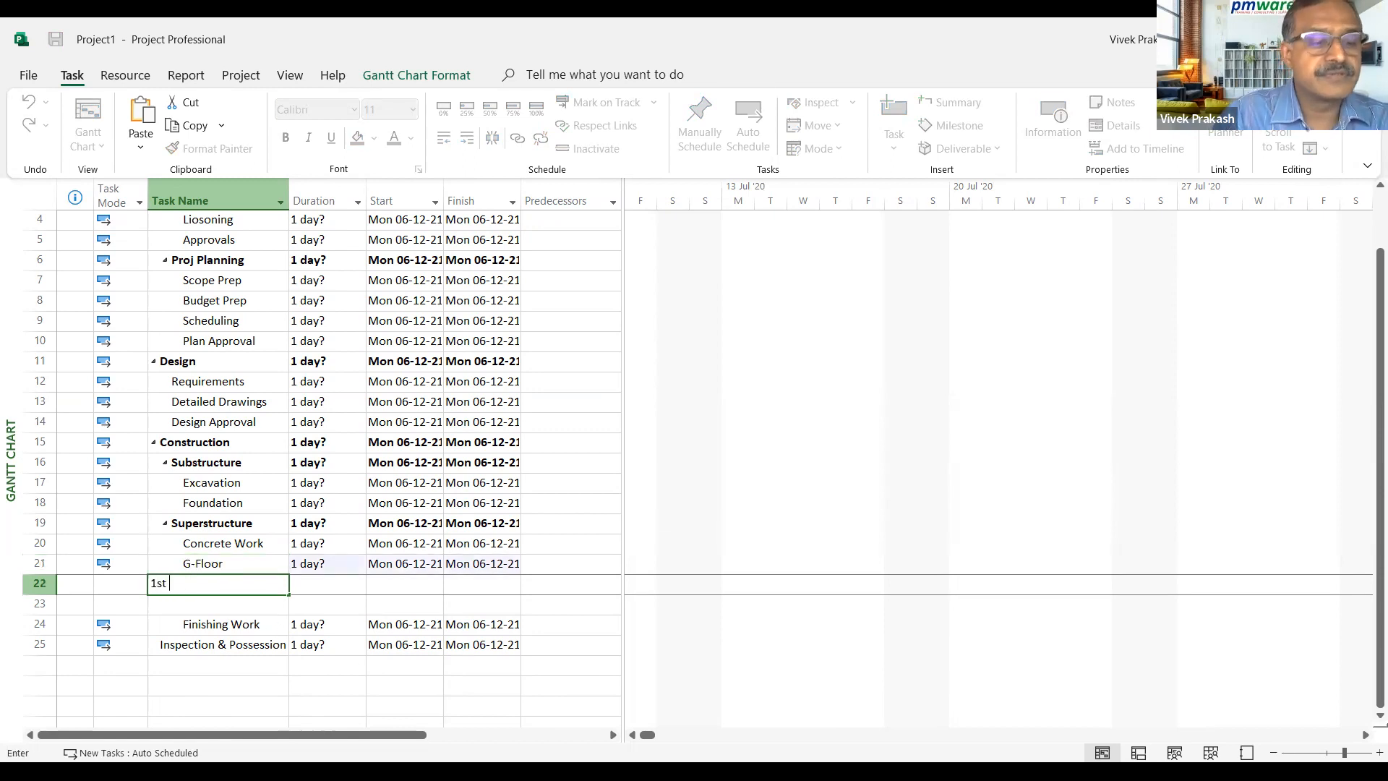
text(Fllor)
key(Return)
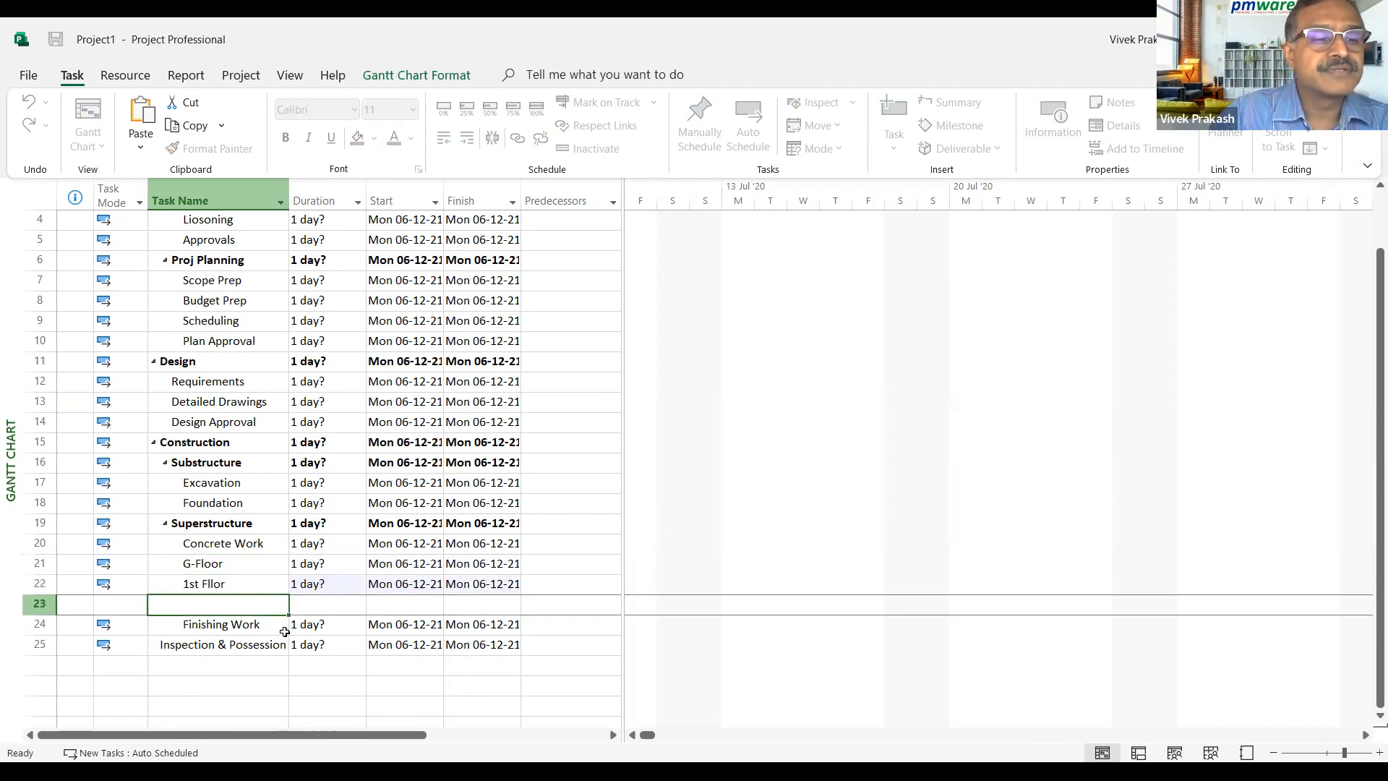
key(F2)
key(Left)
key(Left)
key(Left)
key(Delete)
text(o)
key(Return)
key(Up)
key(Up)
key(Down)
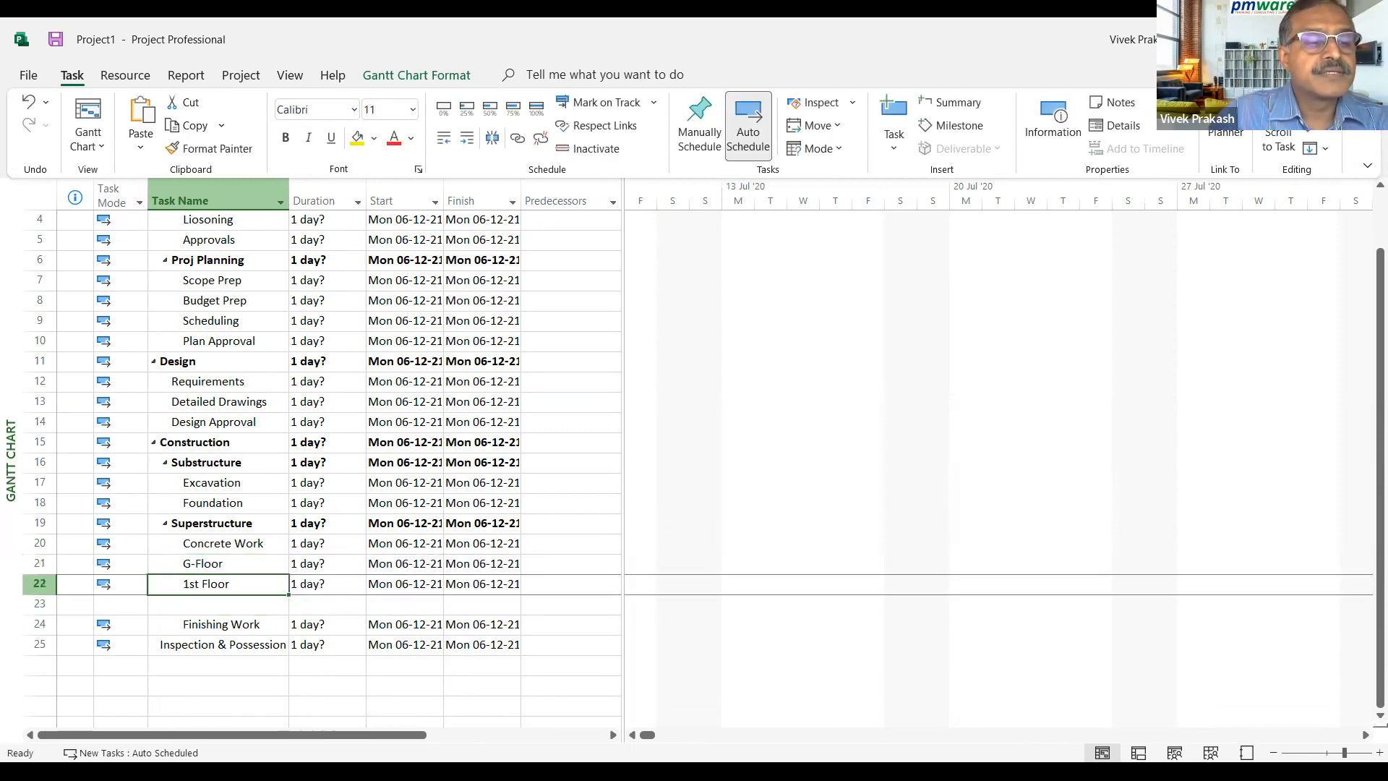
Indent G-Floor and 1st Floor one level so they become subtasks of Concrete Work
key(Up)
key(shift+Down)
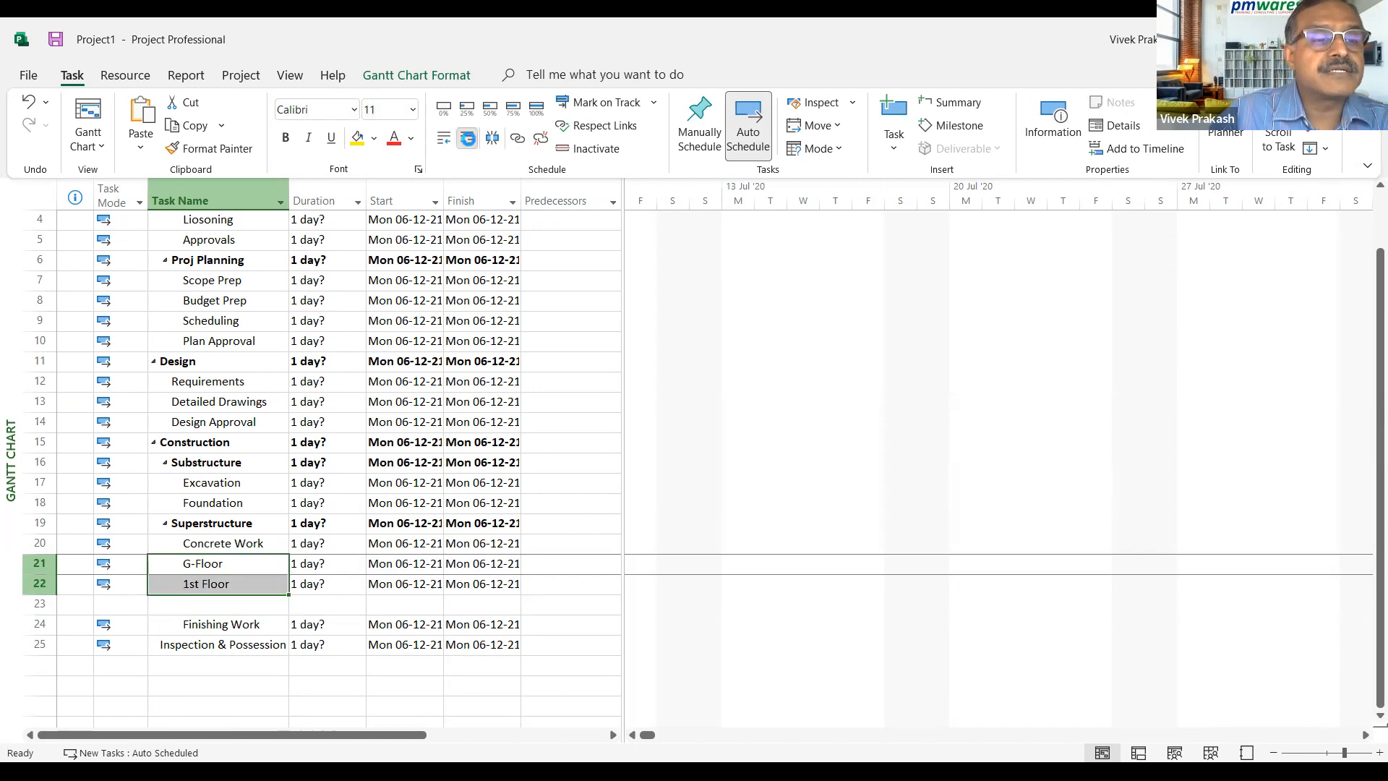
click(467, 138)
Insert two blank rows between G-Floor and 1st Floor
click(276, 581)
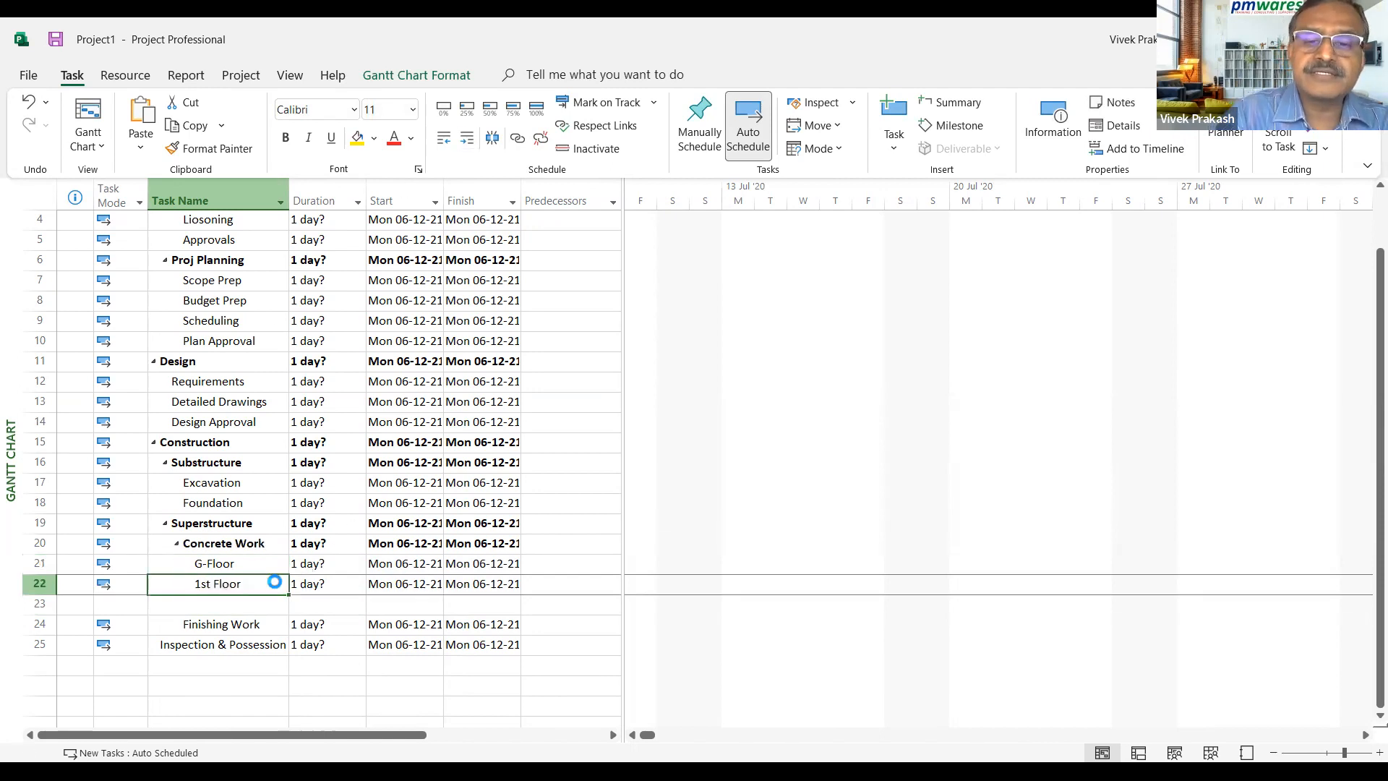
key(Insert)
key(Insert)
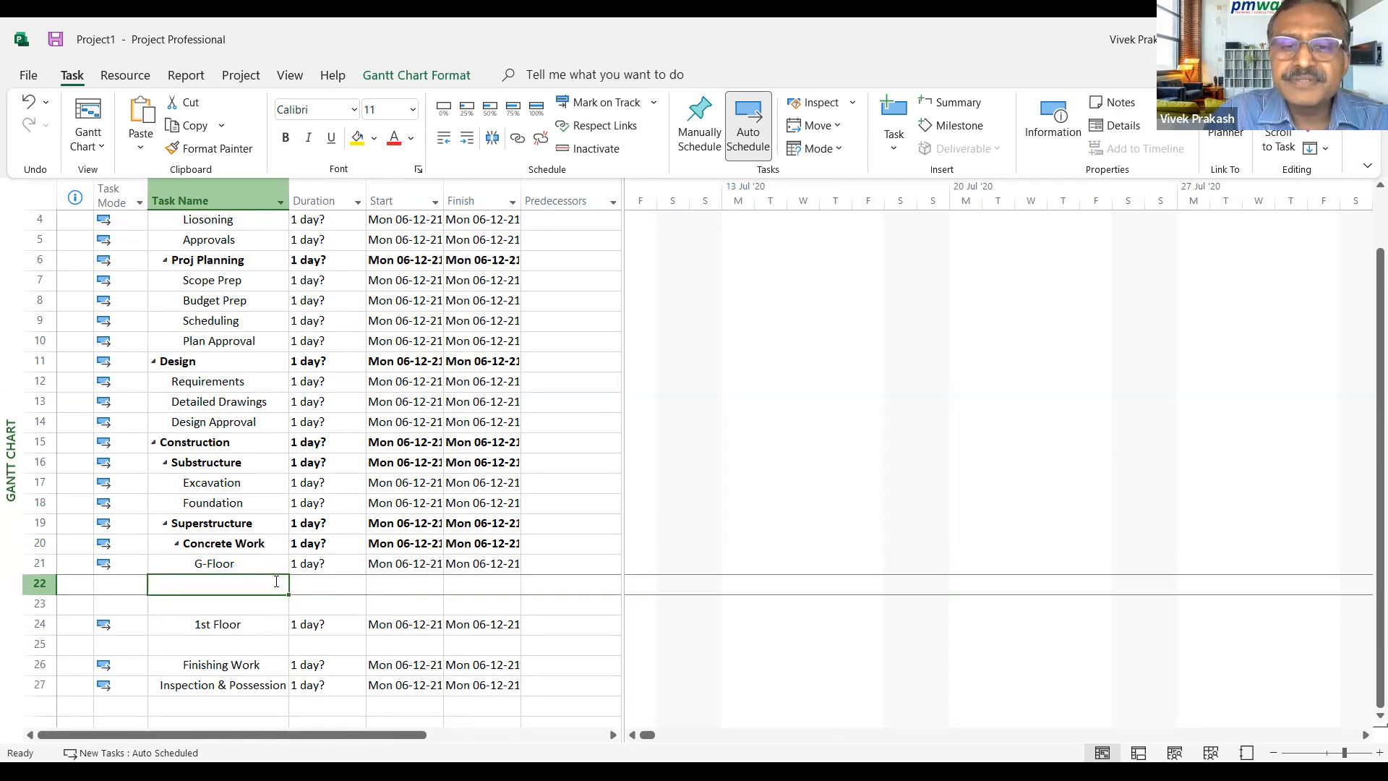
Name the first blank row below G-Floor "Columns, Beams & Slabs"
text(Columns)
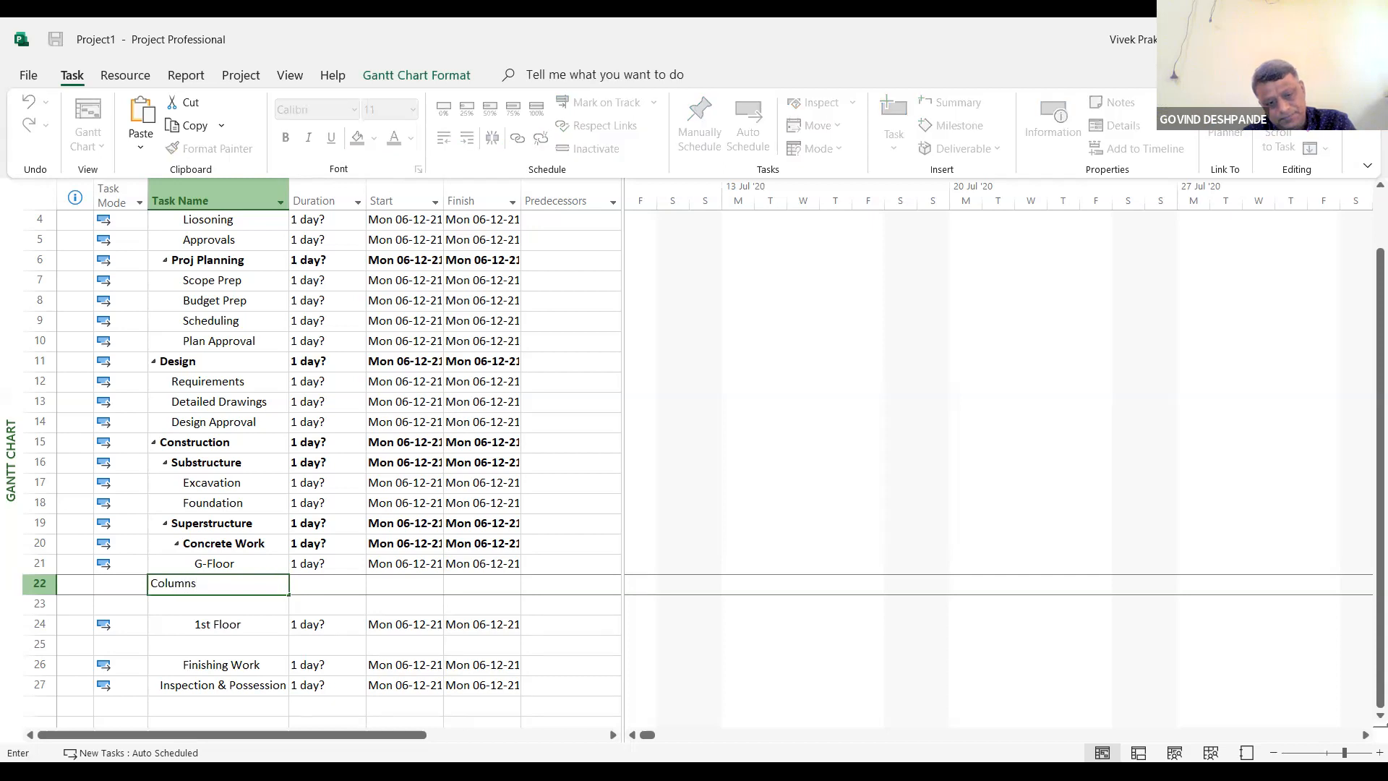
key(Return)
click(276, 582)
click(276, 582)
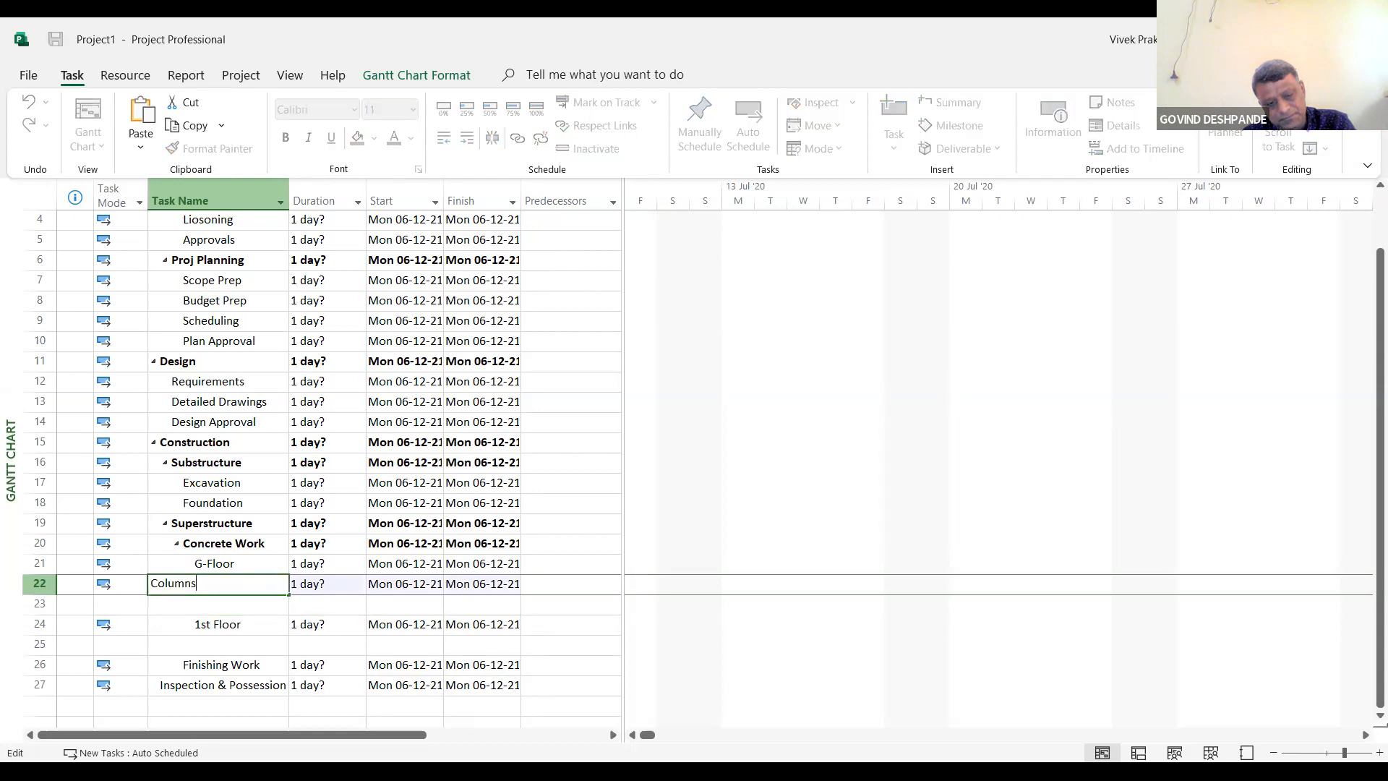
text(, )
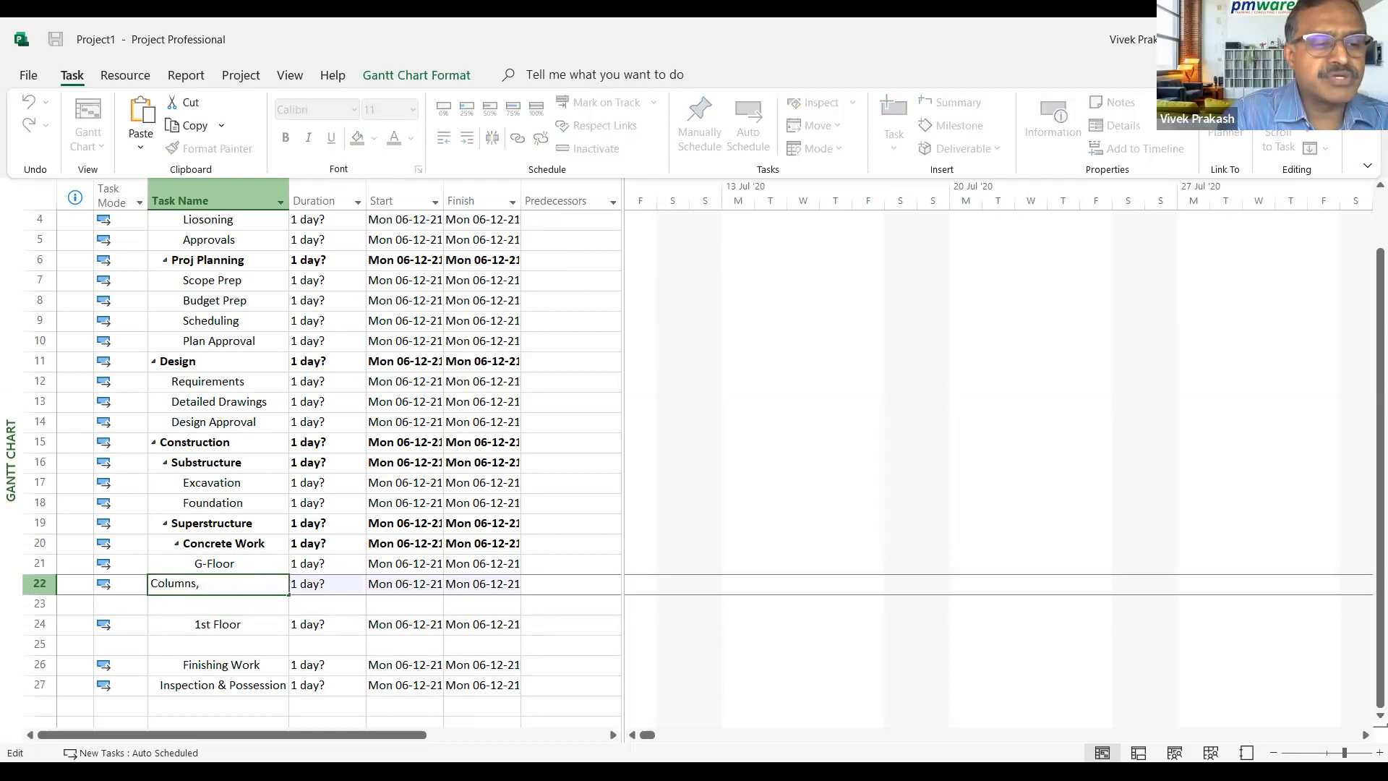
text(Beams)
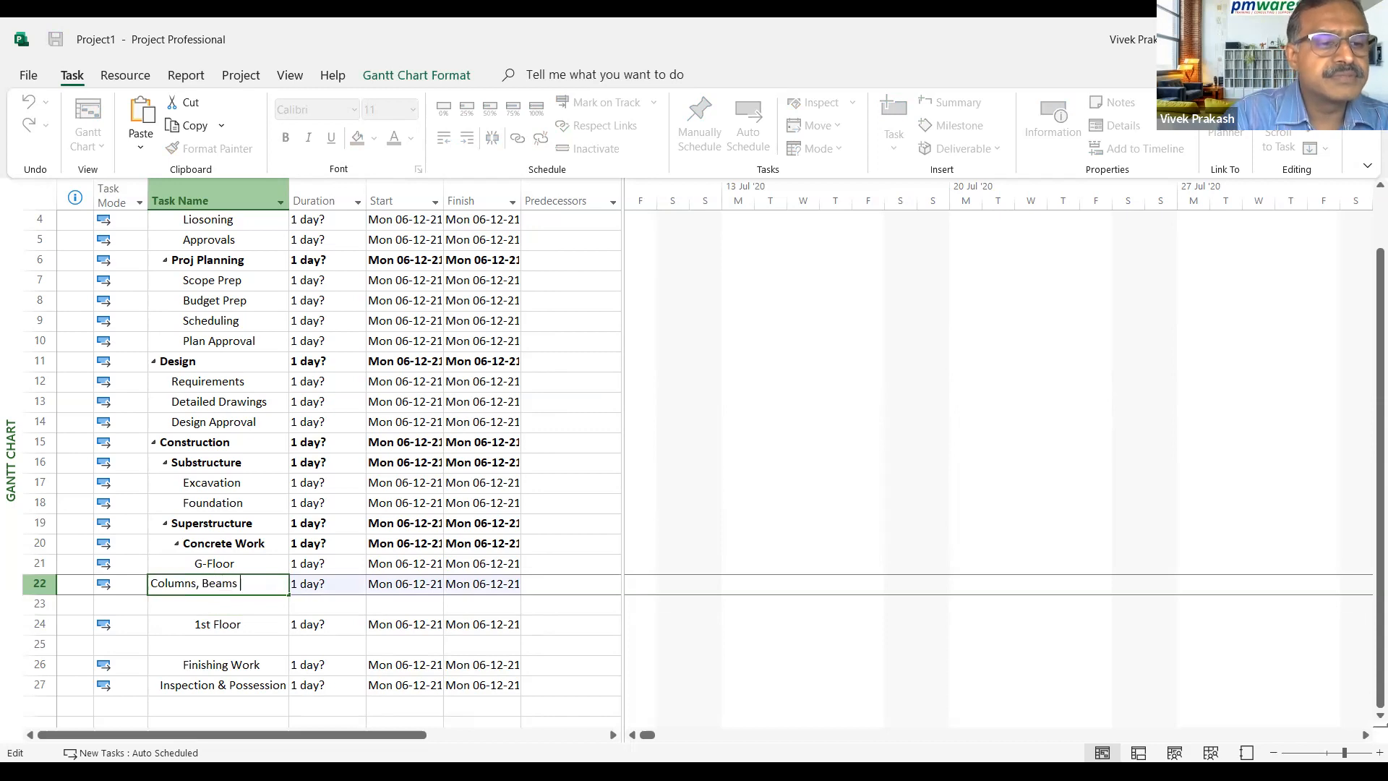
text( & Sla)
key(BackSpace)
text(bs)
key(BackSpace)
key(BackSpace)
key(BackSpace)
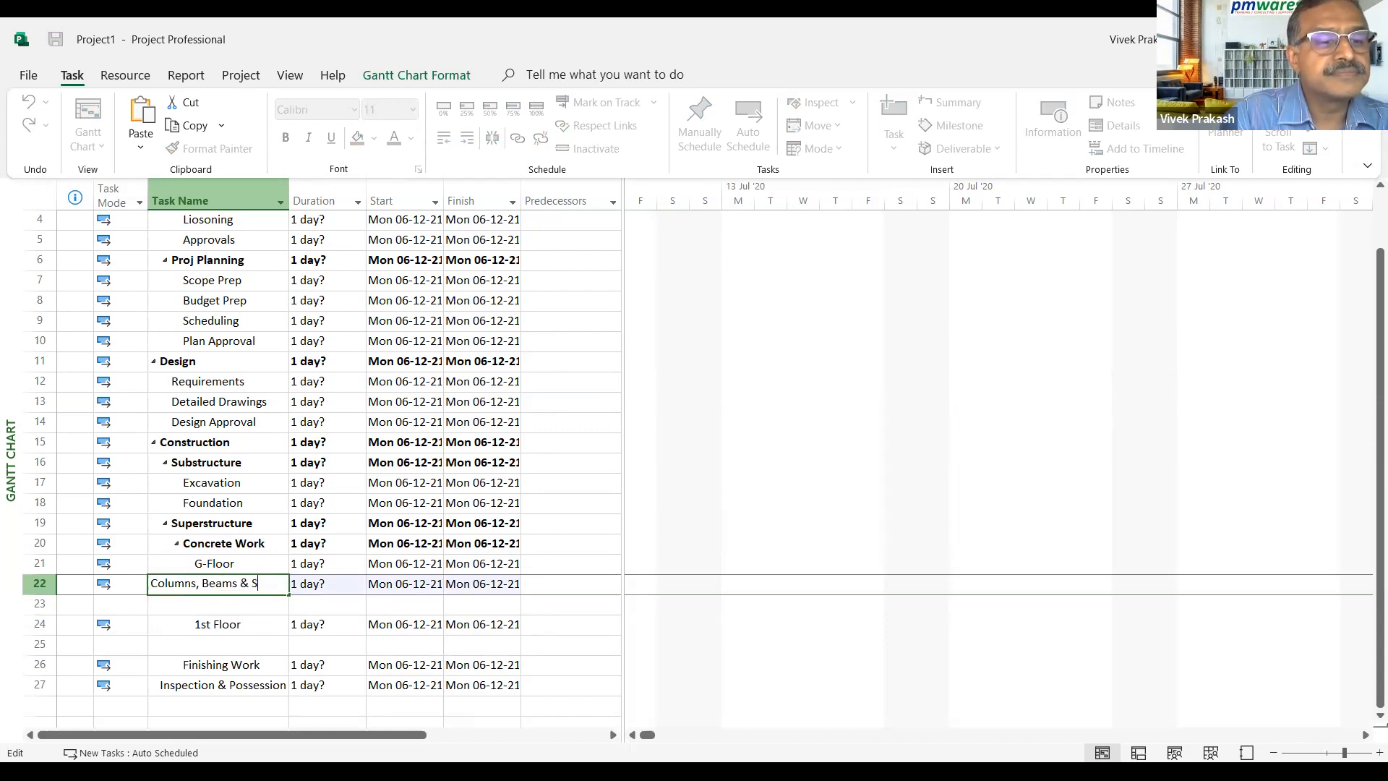
text(labs)
click(276, 581)
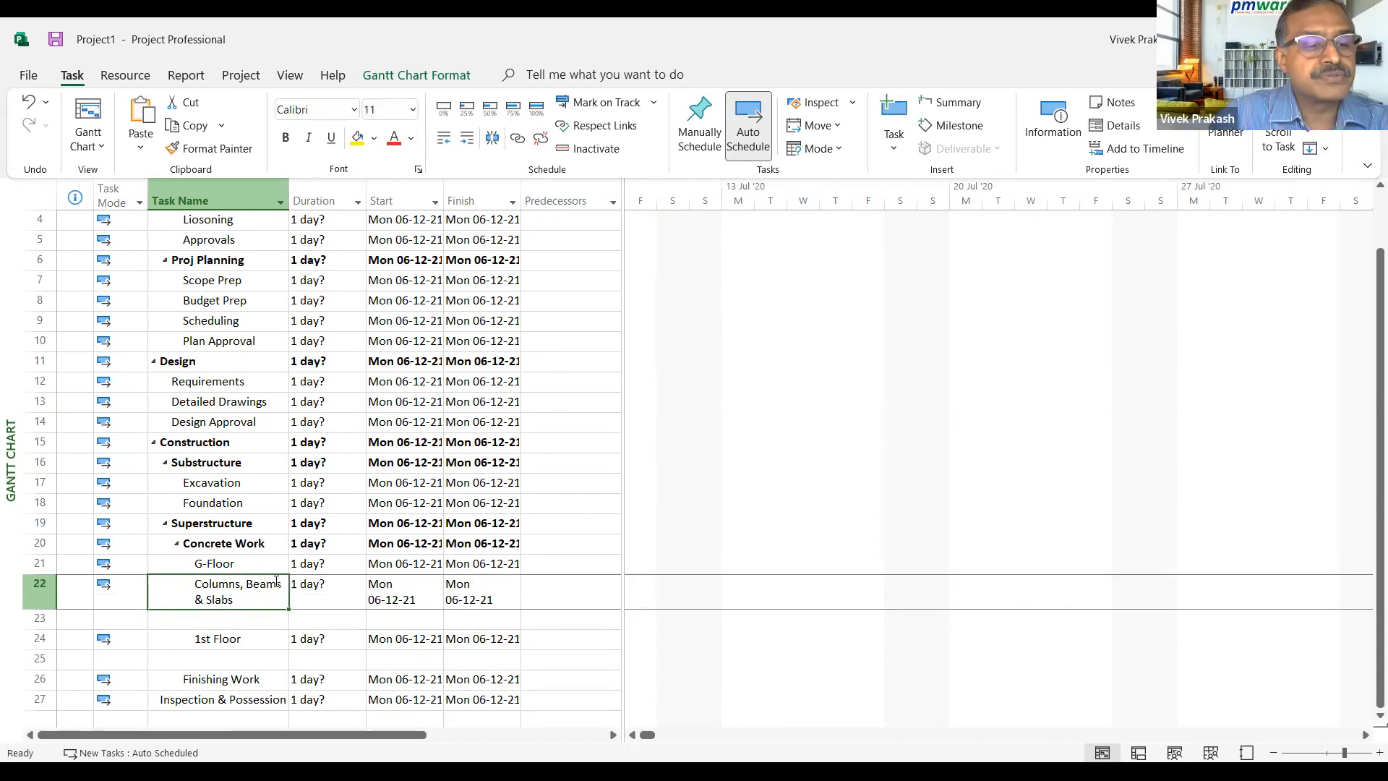
Shorten the task name below G-Floor to Columns and move its Beams & Slabs text into the blank row beneath
click(276, 581)
drag(279, 582, 276, 582)
key(shift+Left)
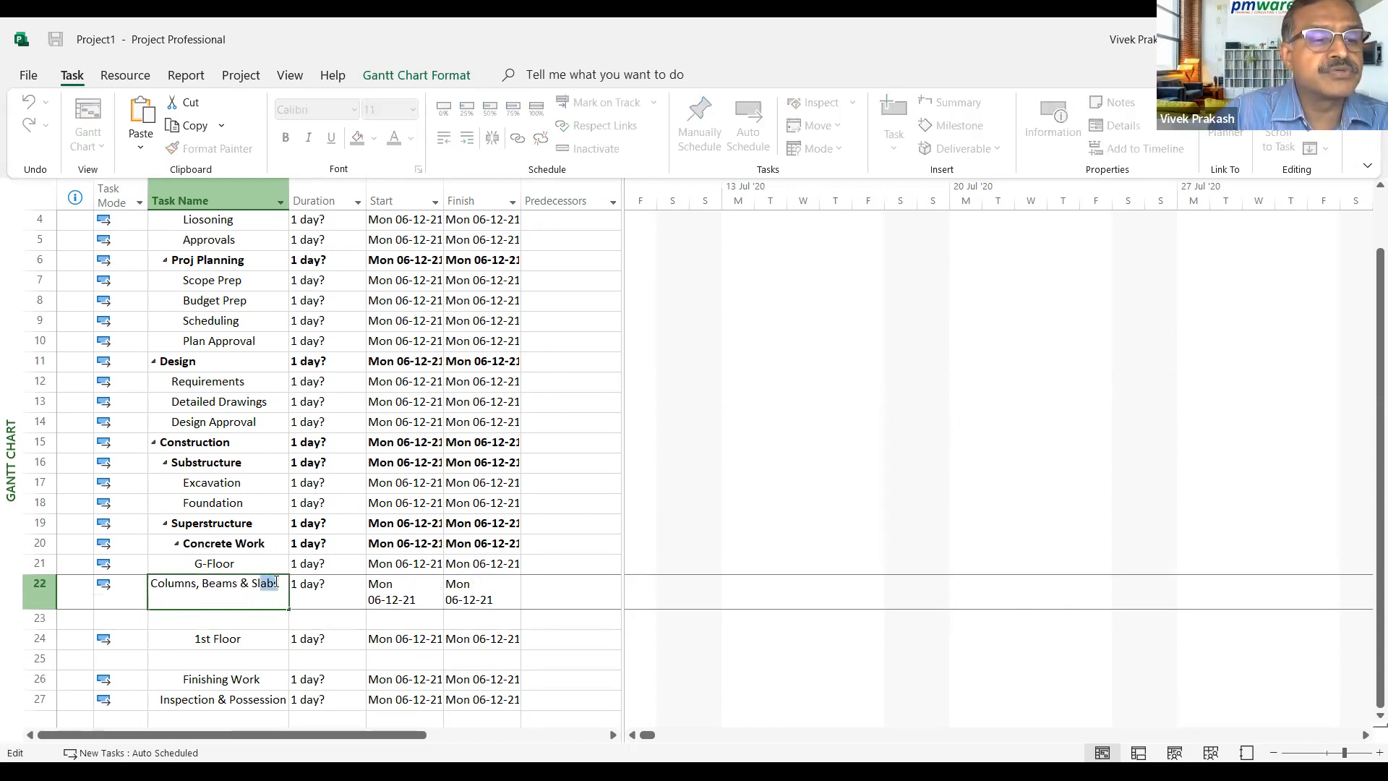
key(ctrl+shift+Left)
key(ctrl+shift+Left)
key(ctrl+shift+Left)
key(ctrl+x)
key(BackSpace)
key(BackSpace)
key(Return)
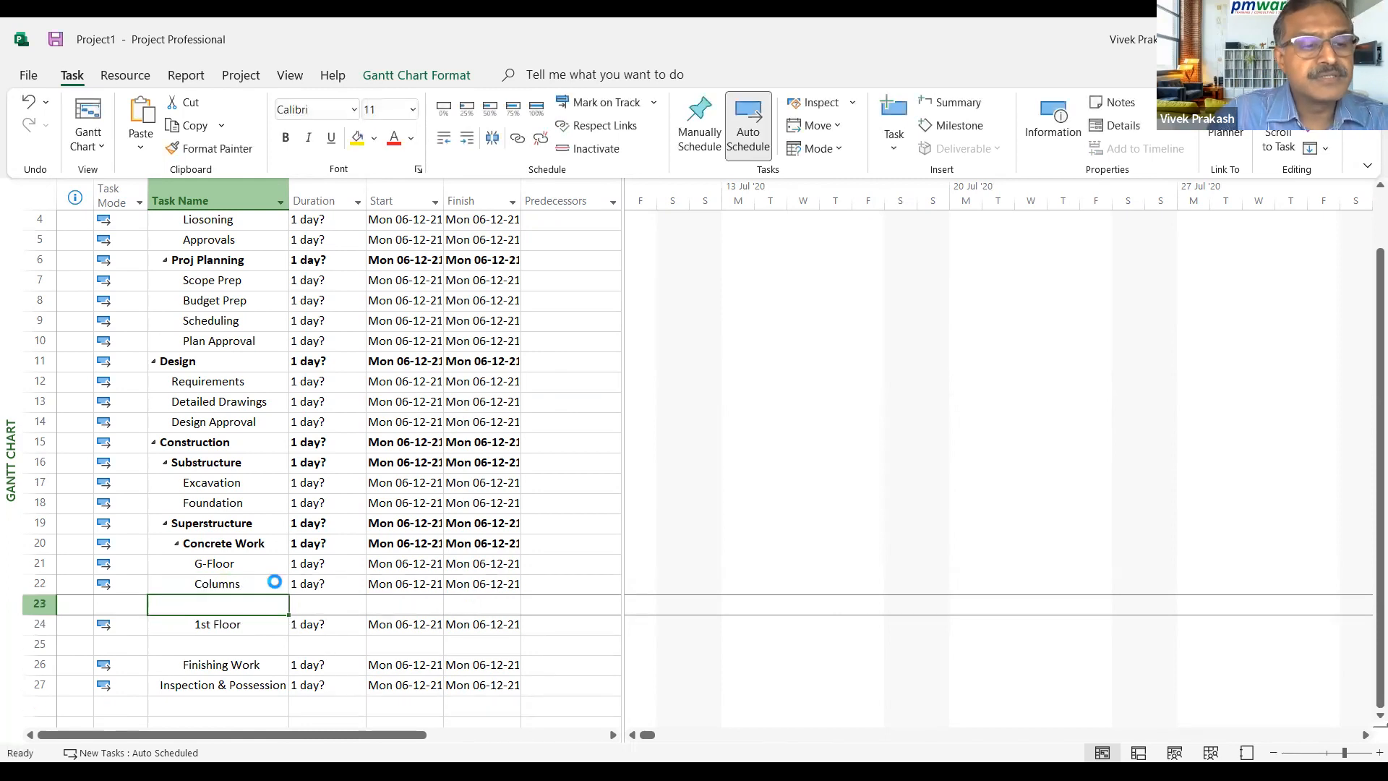
key(ctrl+v)
key(Return)
Indent Columns and Beams & Slabs one level so they become subtasks of G-Floor
click(277, 581)
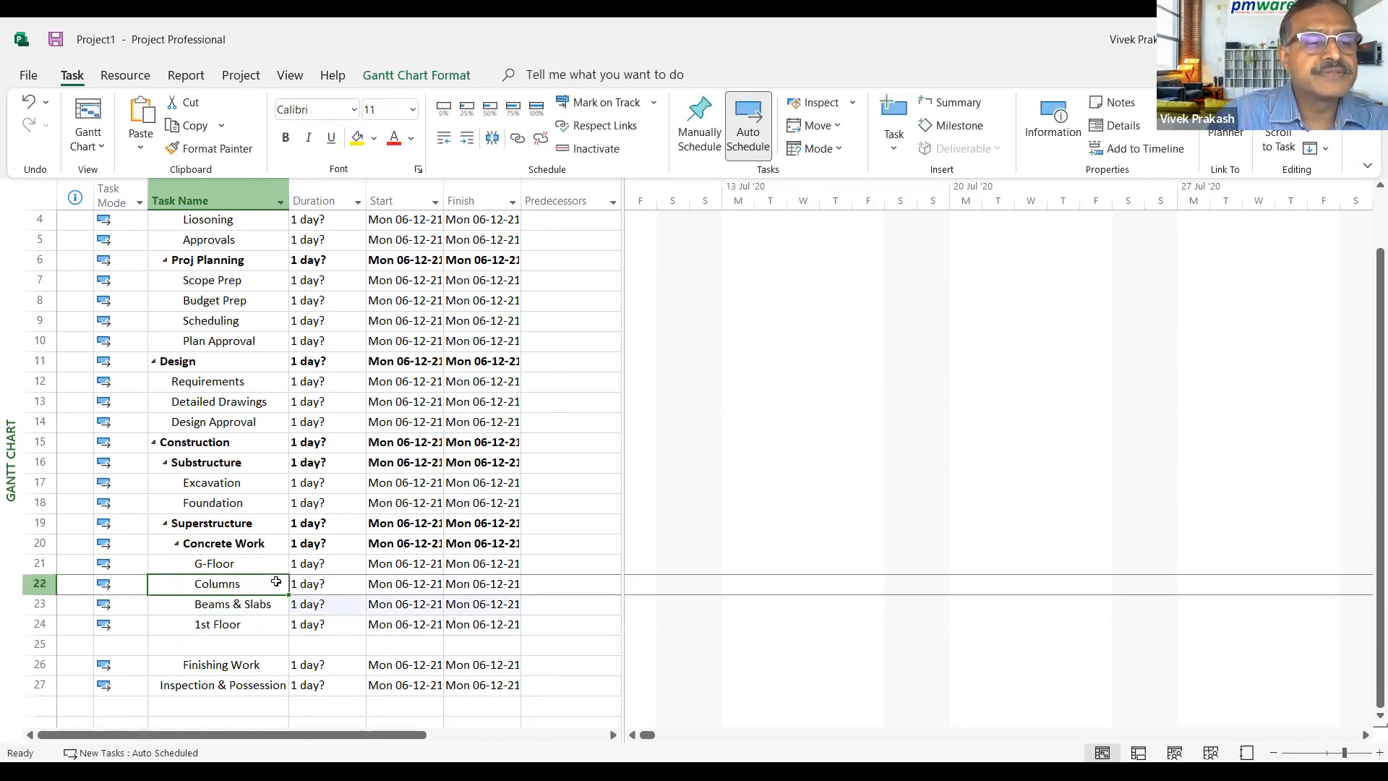
key(shift+Down)
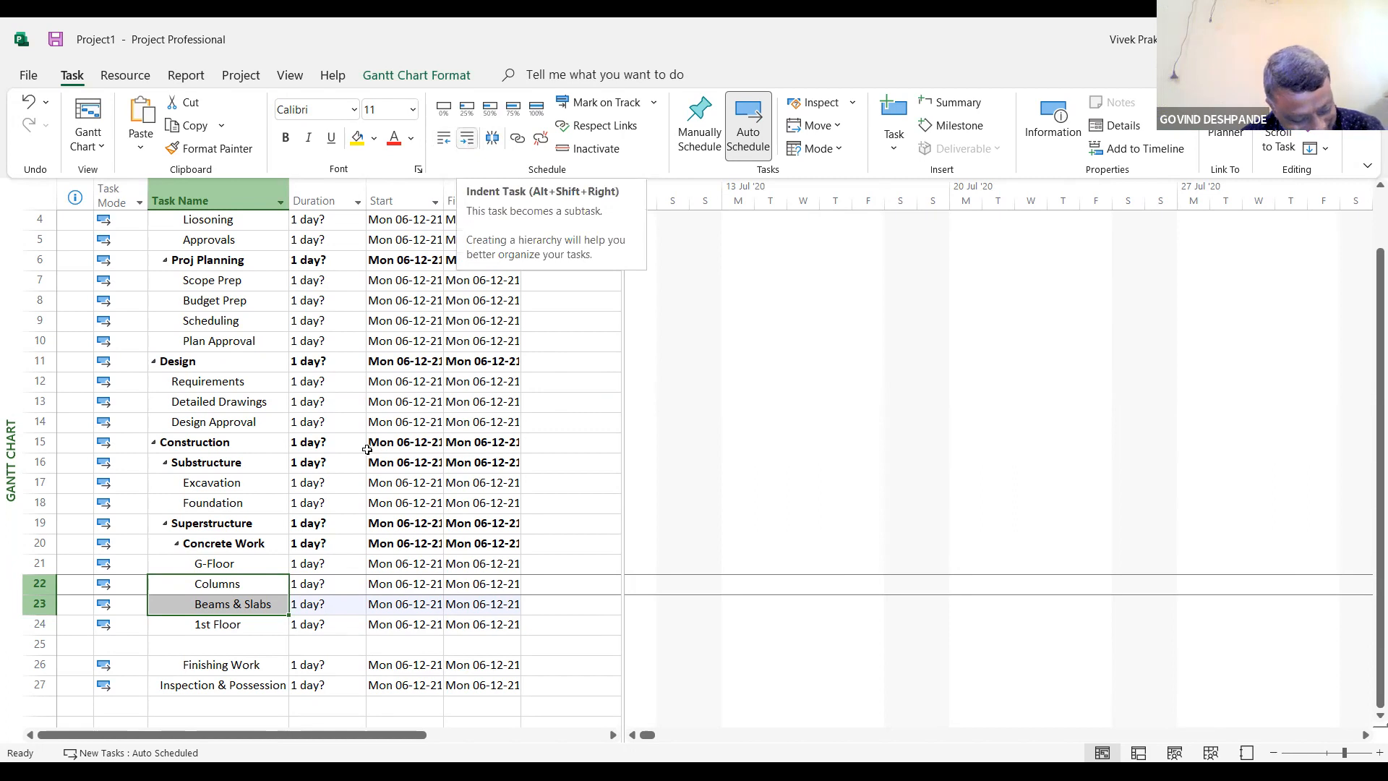
key(alt+shift+Right)
Copy the Columns and Beams & Slabs rows from G-Floor and paste them directly below 1st Floor
scroll(319, 477, down, 2)
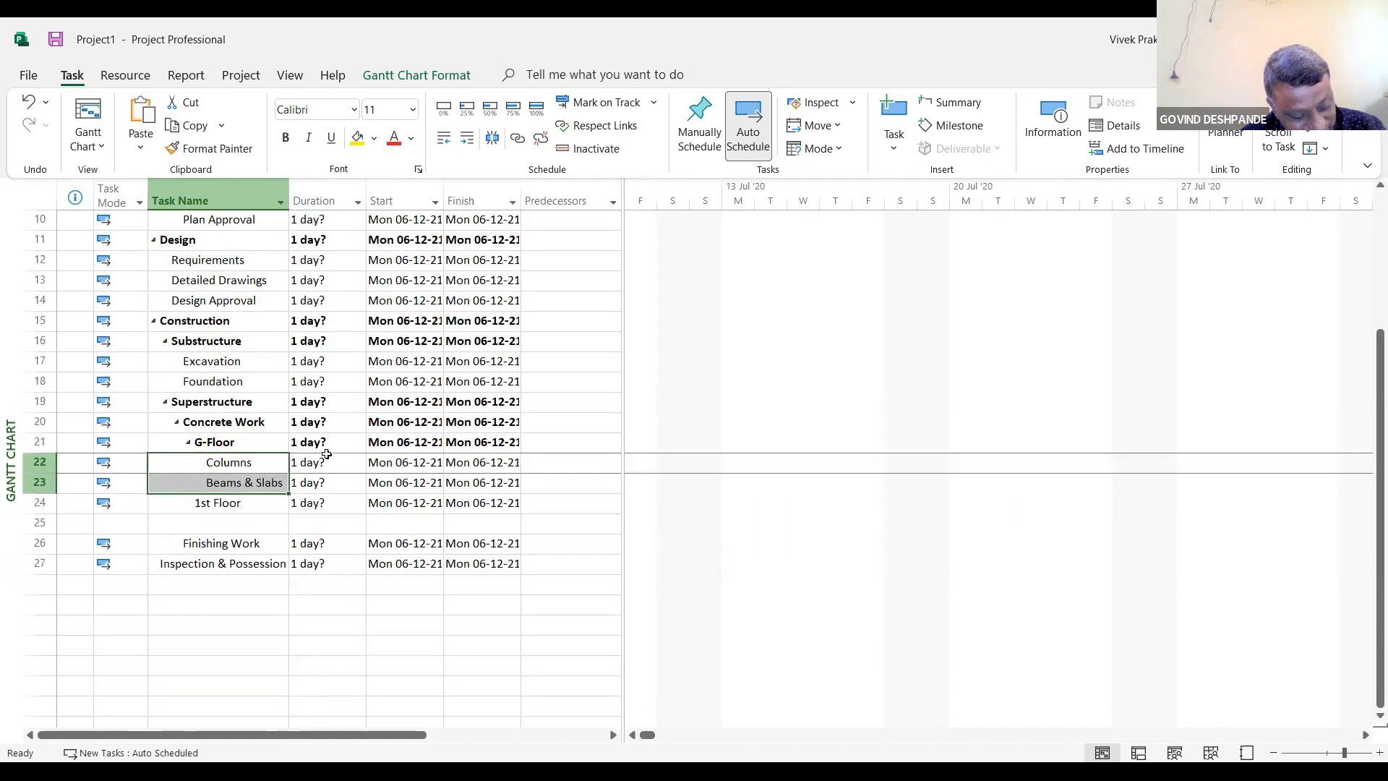
click(254, 525)
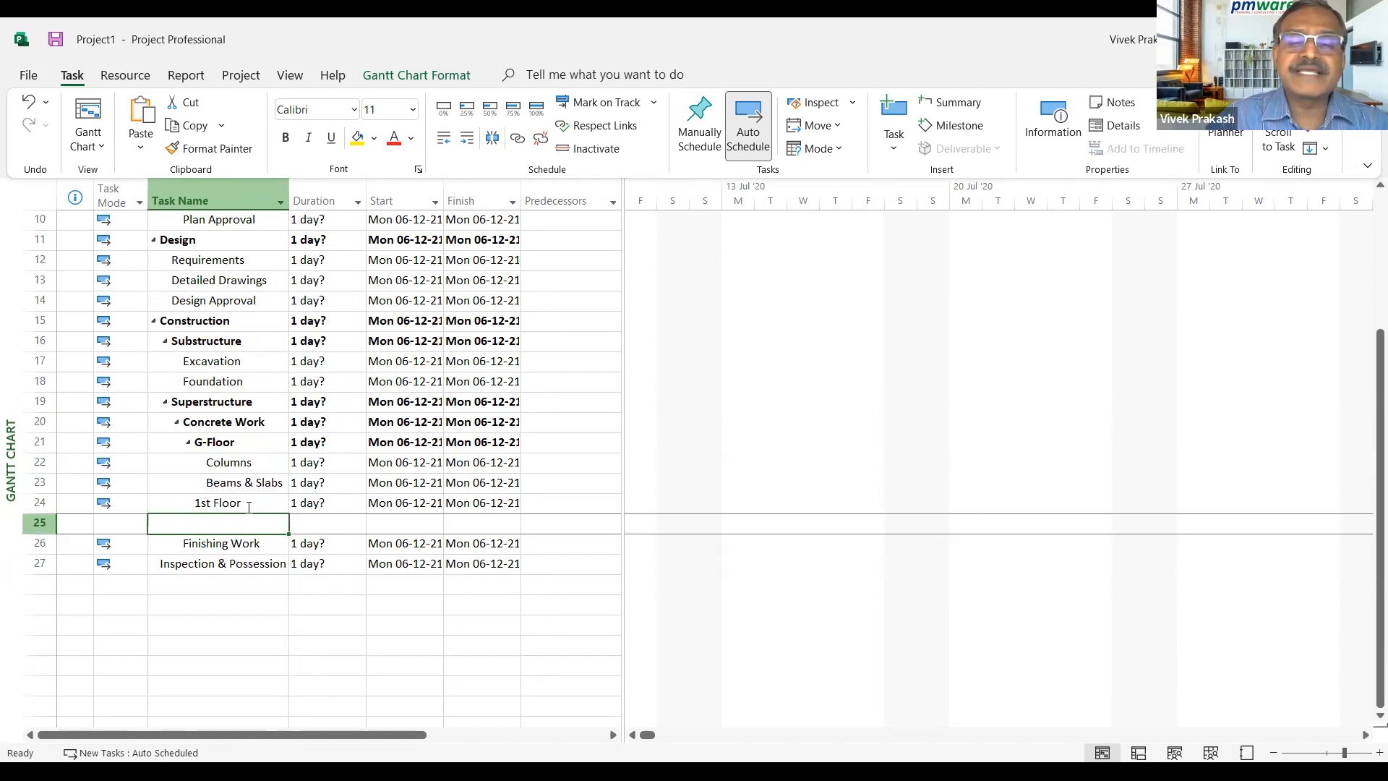
click(34, 468)
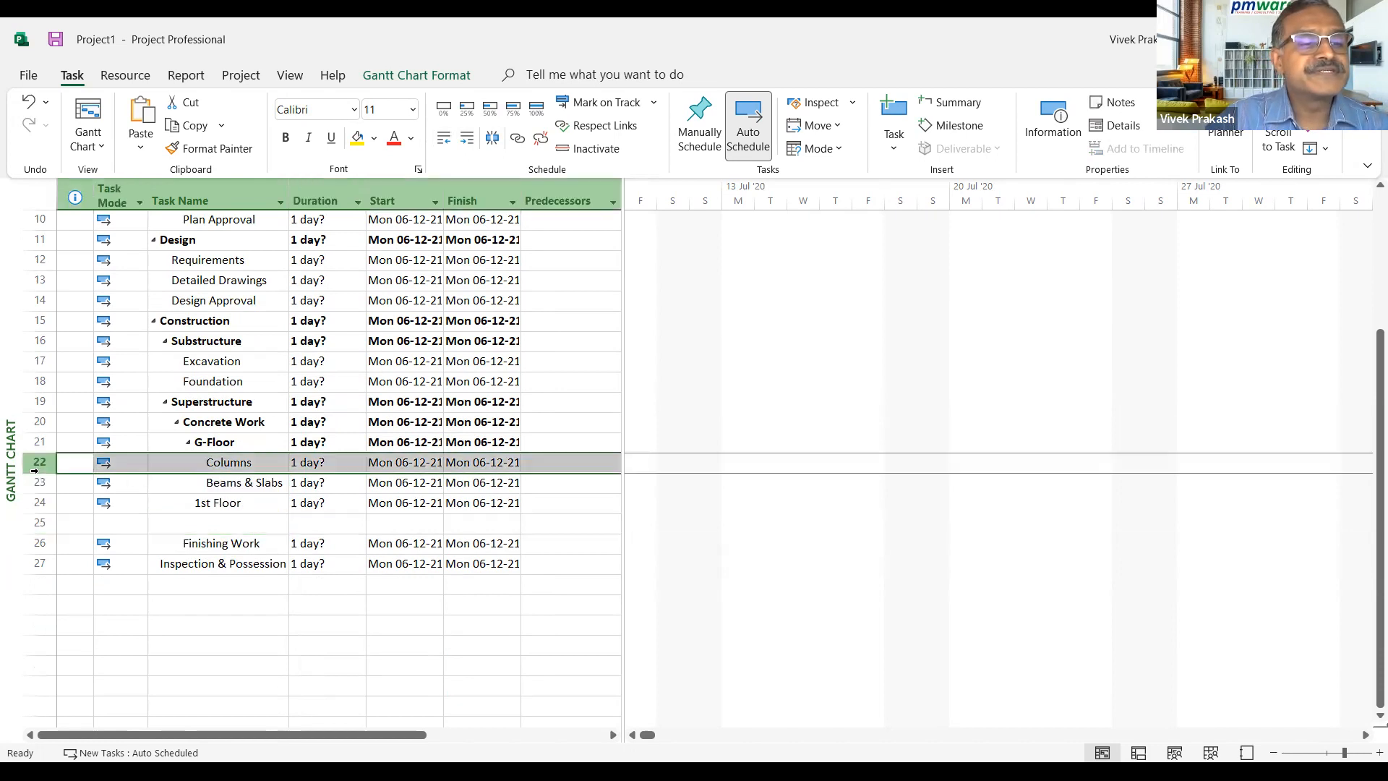
drag(34, 470, 40, 479)
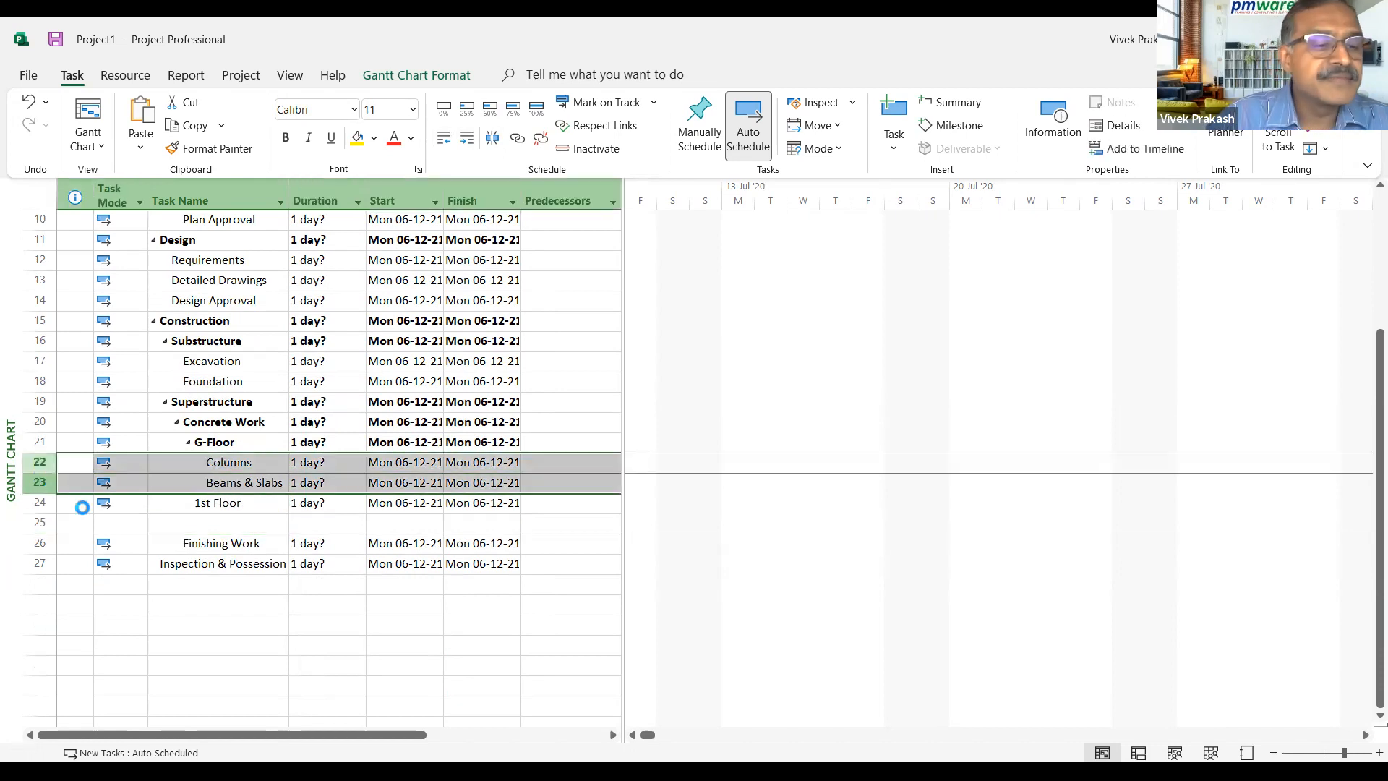
click(40, 525)
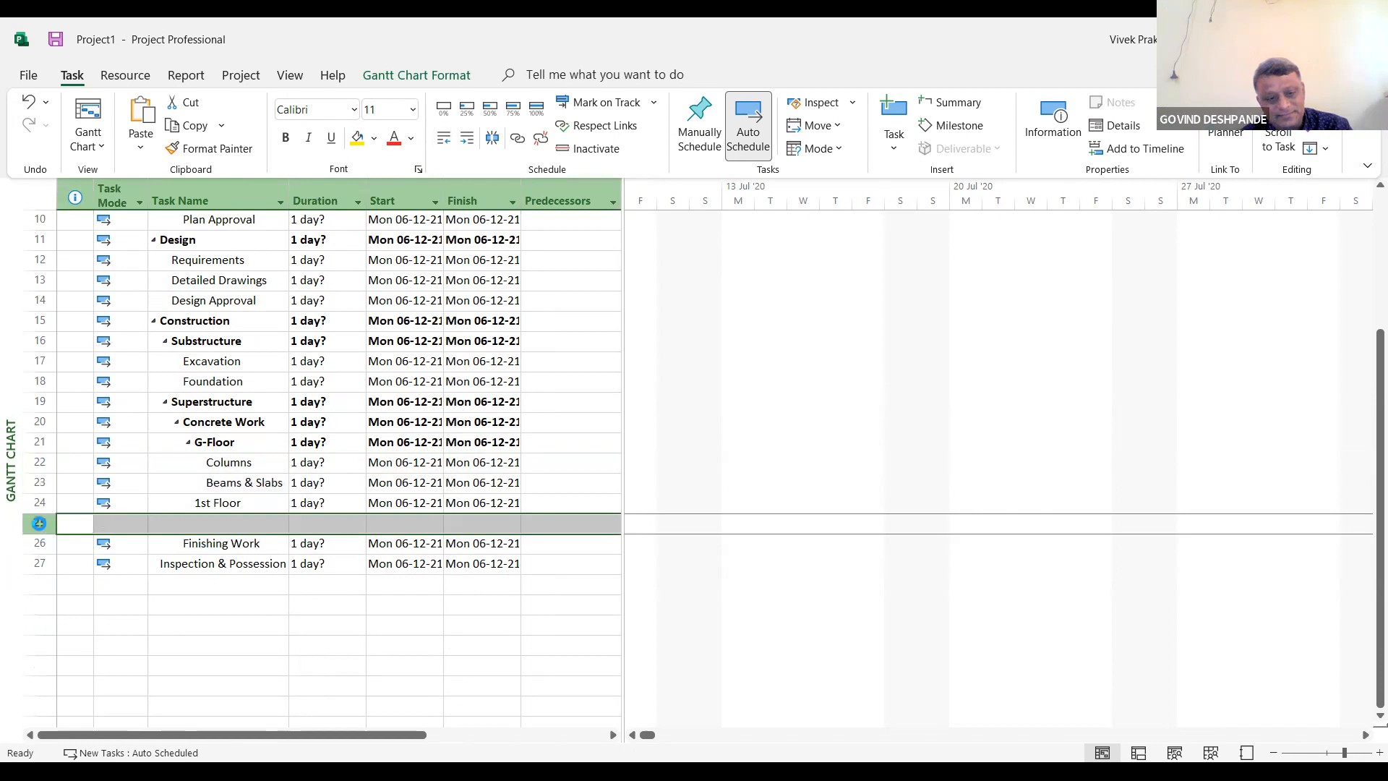
key(ctrl+v)
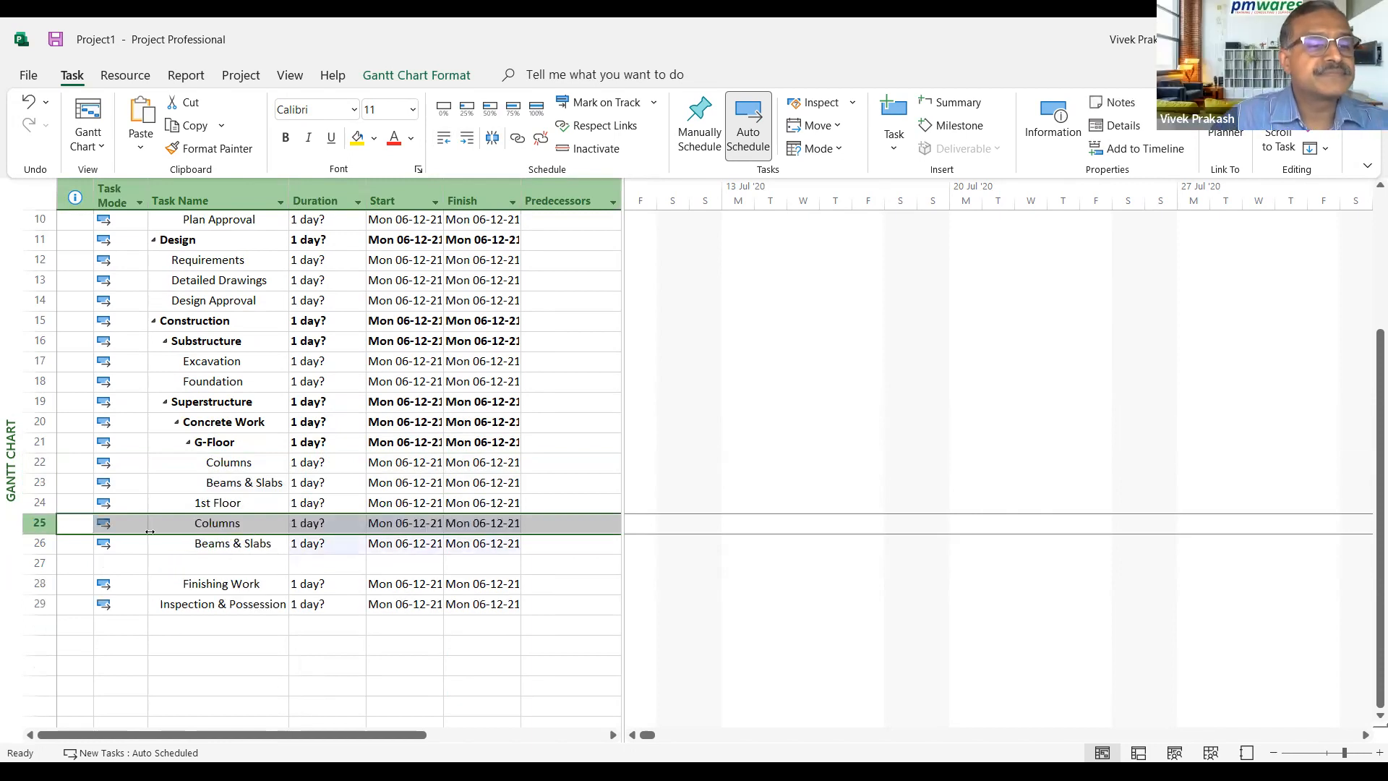
Indent the copied Columns and Beams & Slabs tasks one level so they become subtasks of 1st Floor
click(318, 542)
drag(216, 524, 243, 546)
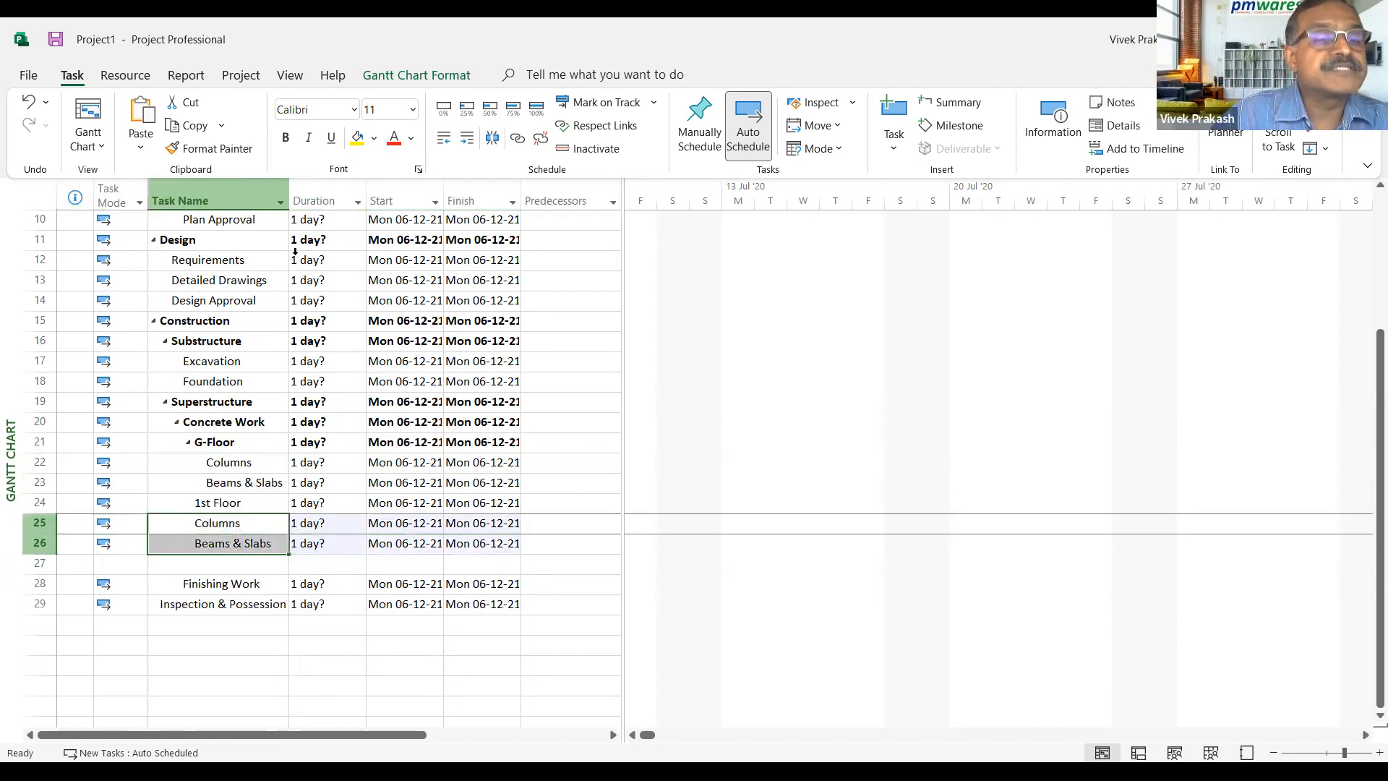
click(467, 139)
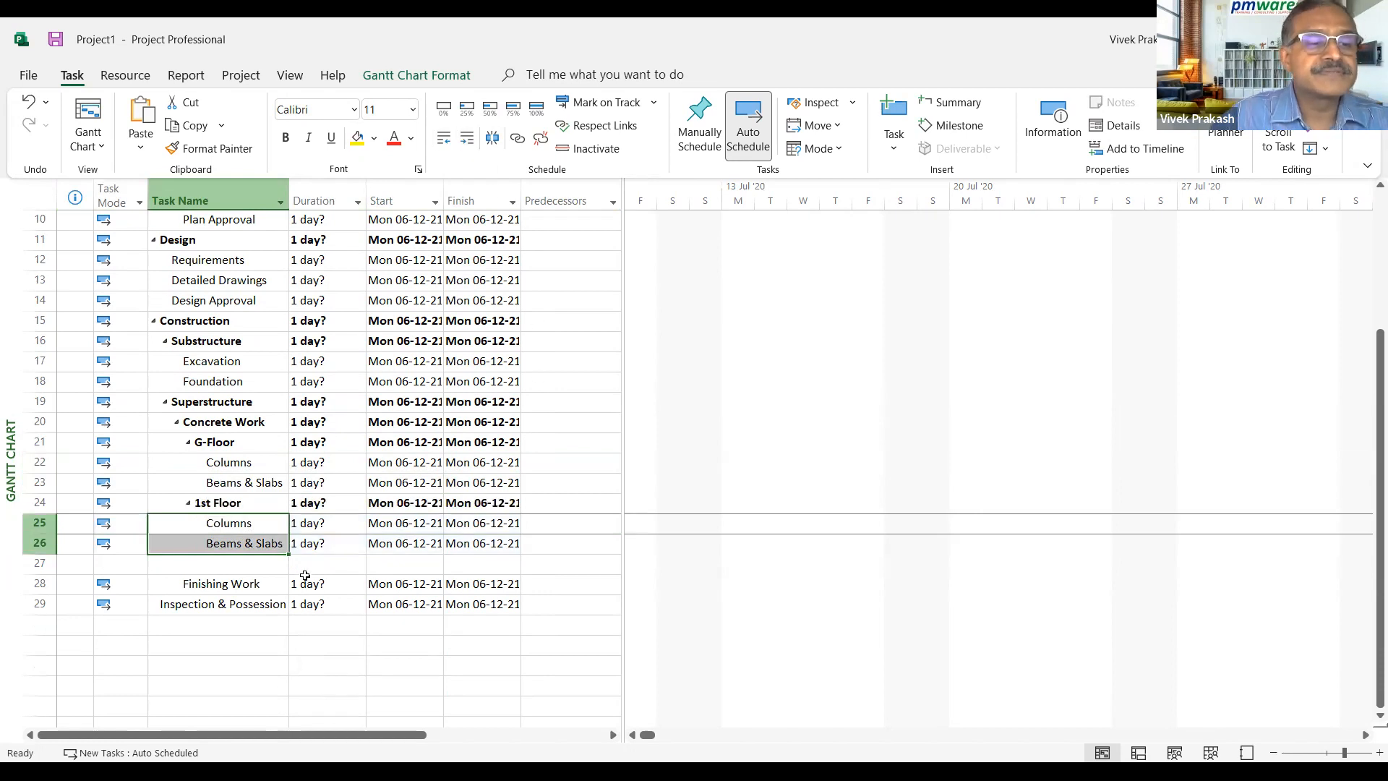
Delete the blank row above Finishing Work and select the Inspection & Possession task
click(28, 563)
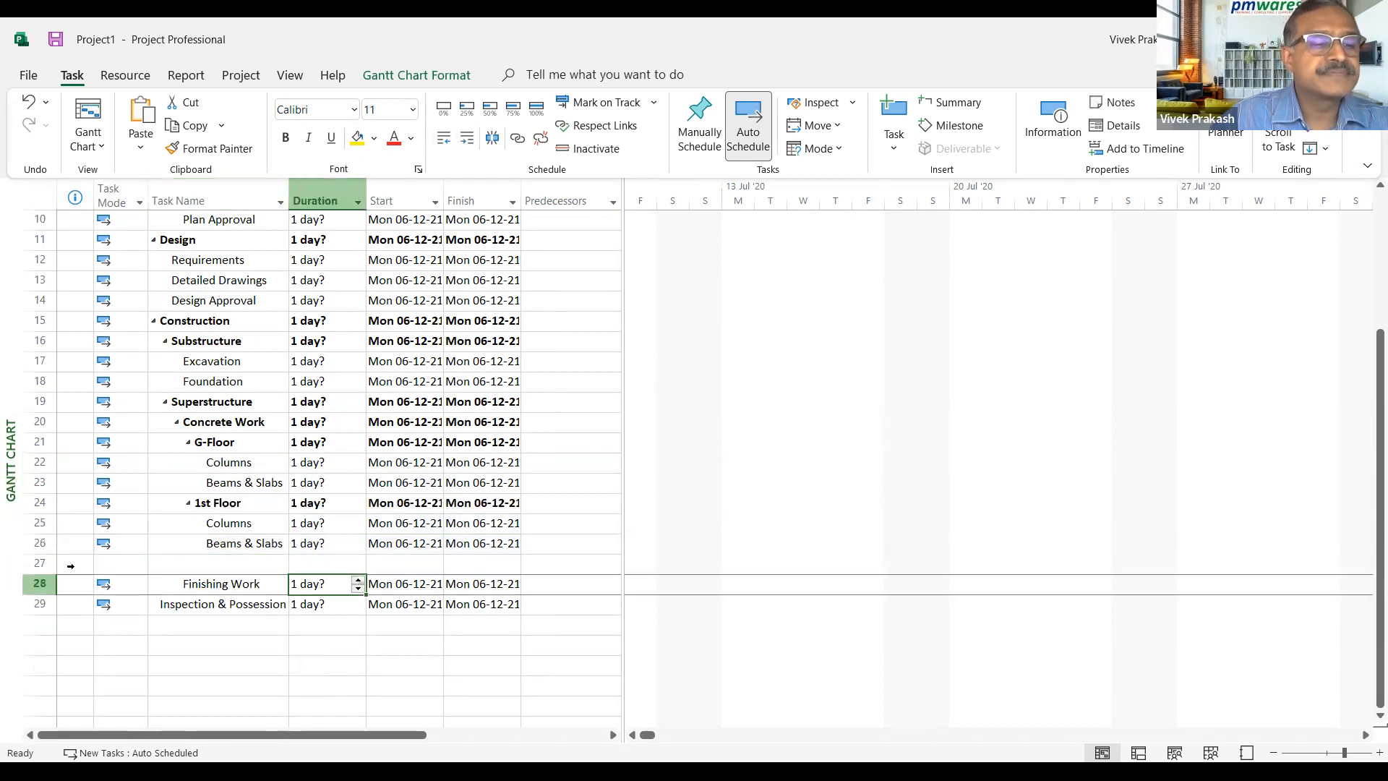
right_click(23, 560)
click(87, 300)
click(257, 586)
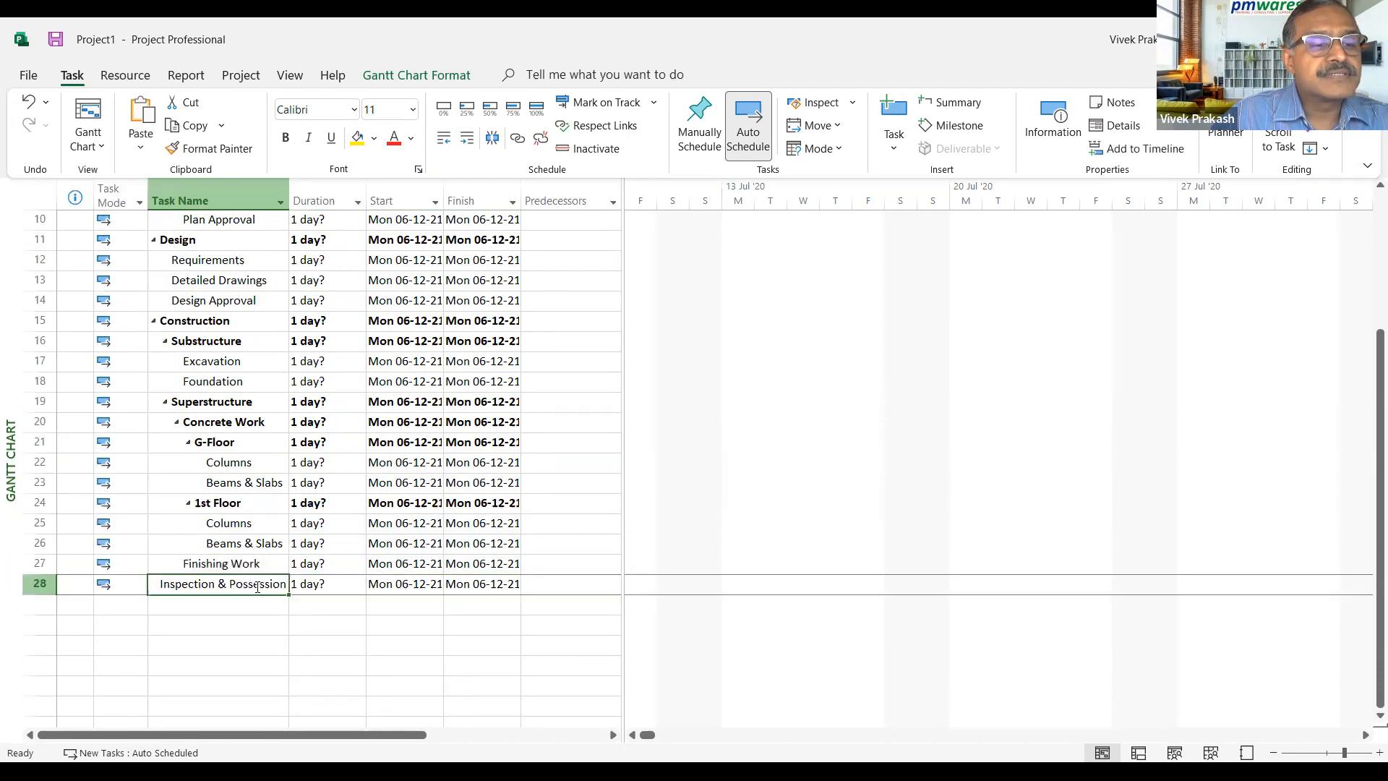
key(Insert)
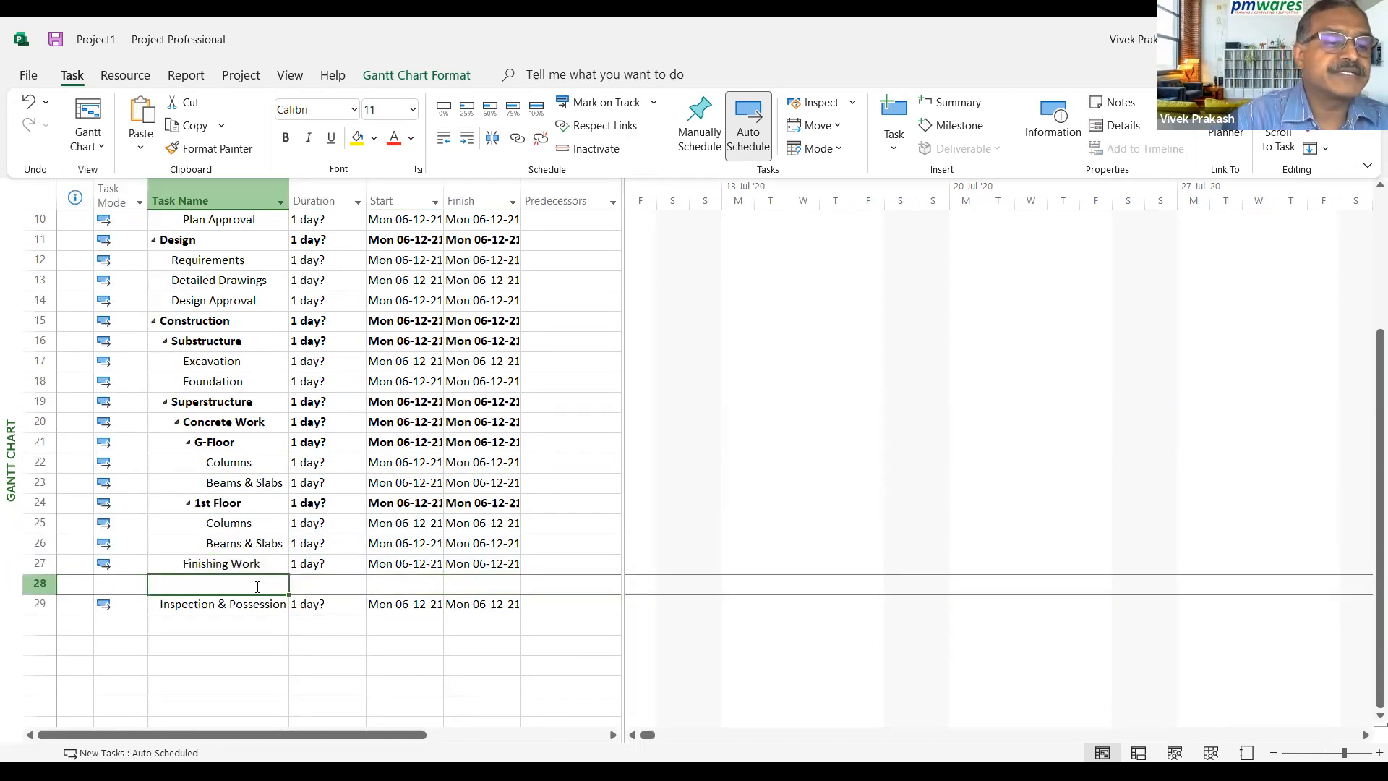
key(Insert)
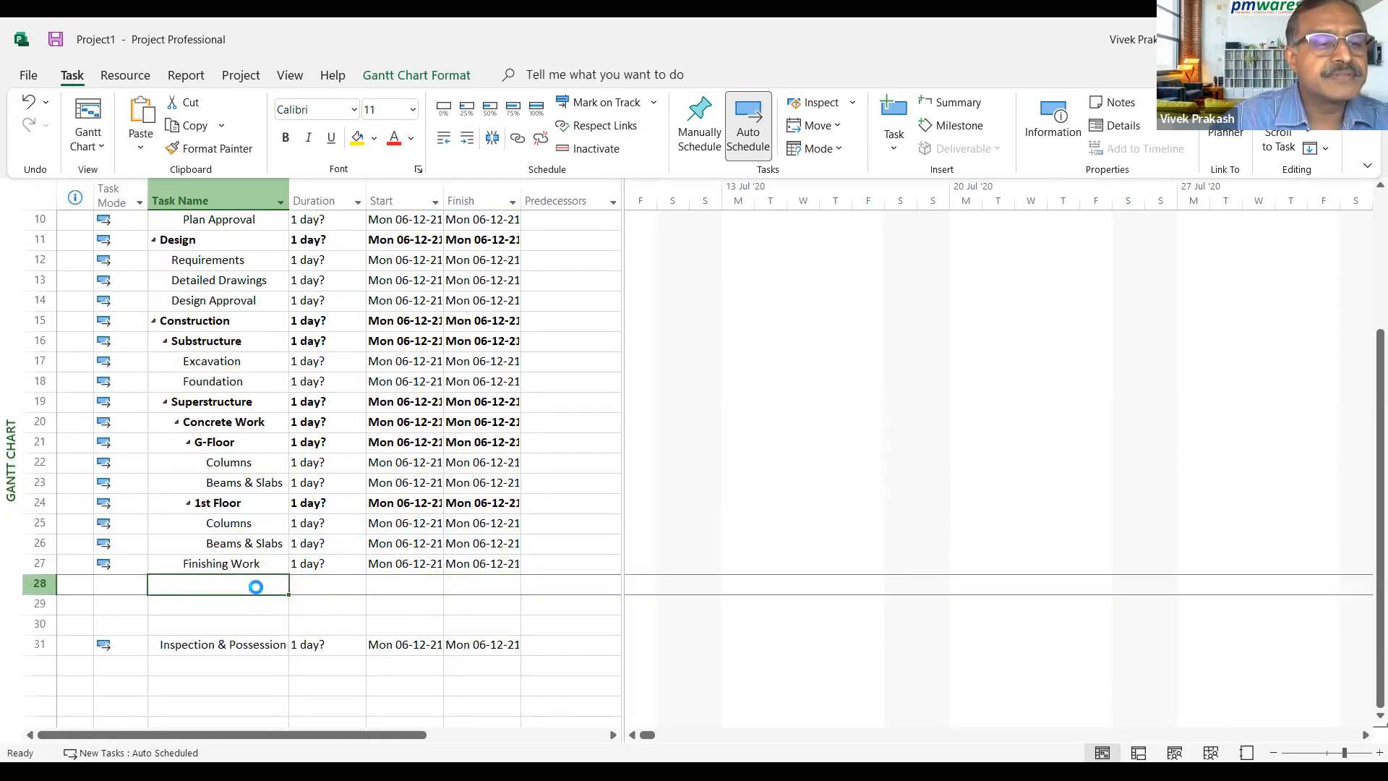
key(Delete)
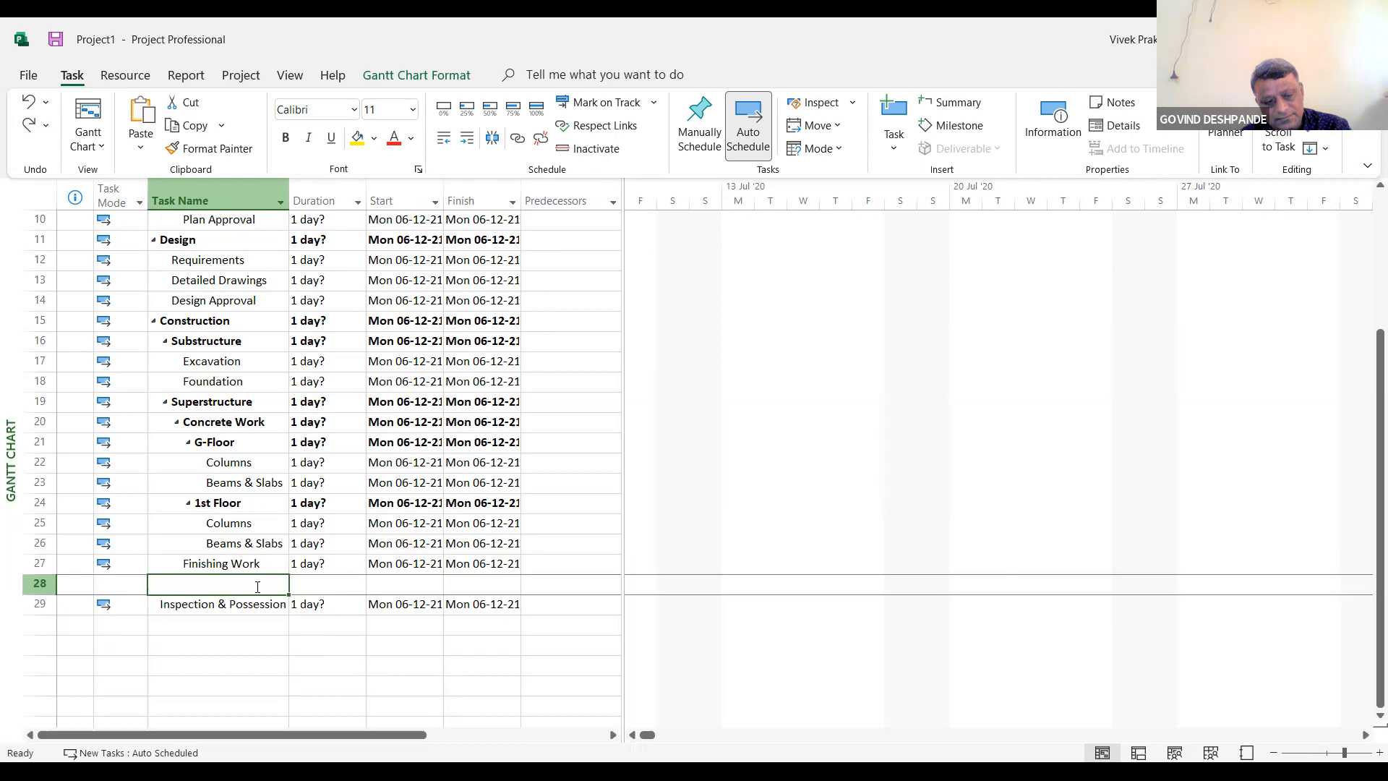
text(Plum)
key(Escape)
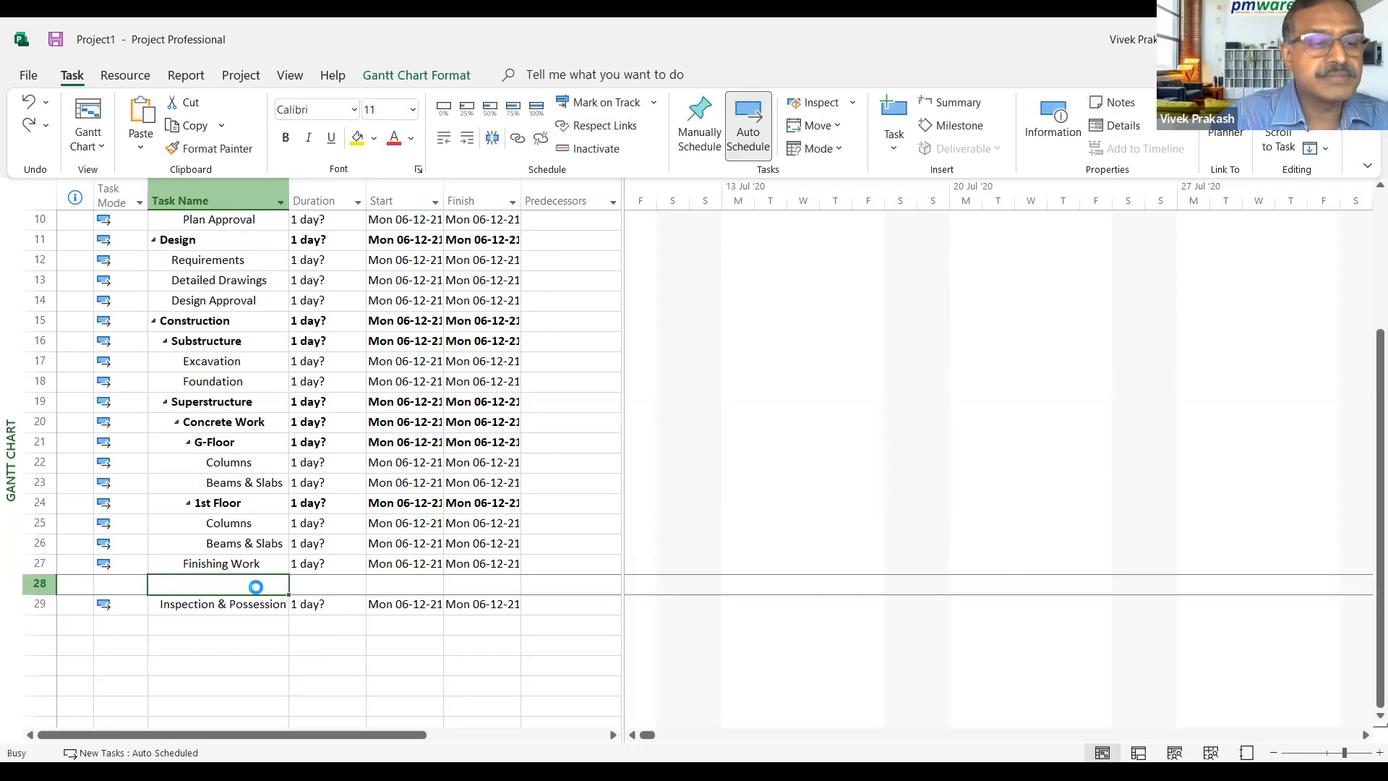
key(Delete)
Insert three blank rows between Finishing Work and Inspection & Possession
key(Insert)
key(Insert)
key(Insert)
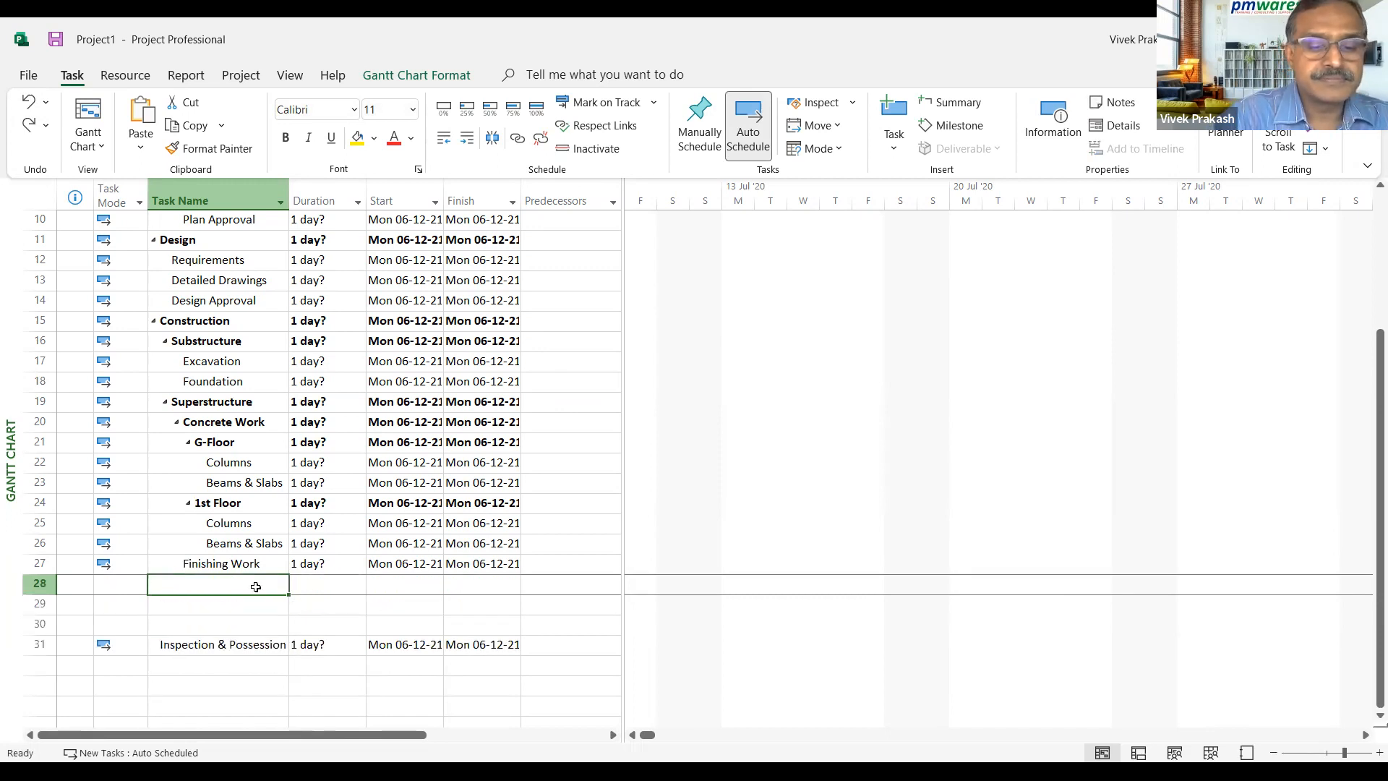
text(Plum)
key(BackSpace)
key(BackSpace)
key(BackSpace)
key(BackSpace)
text(DDM)
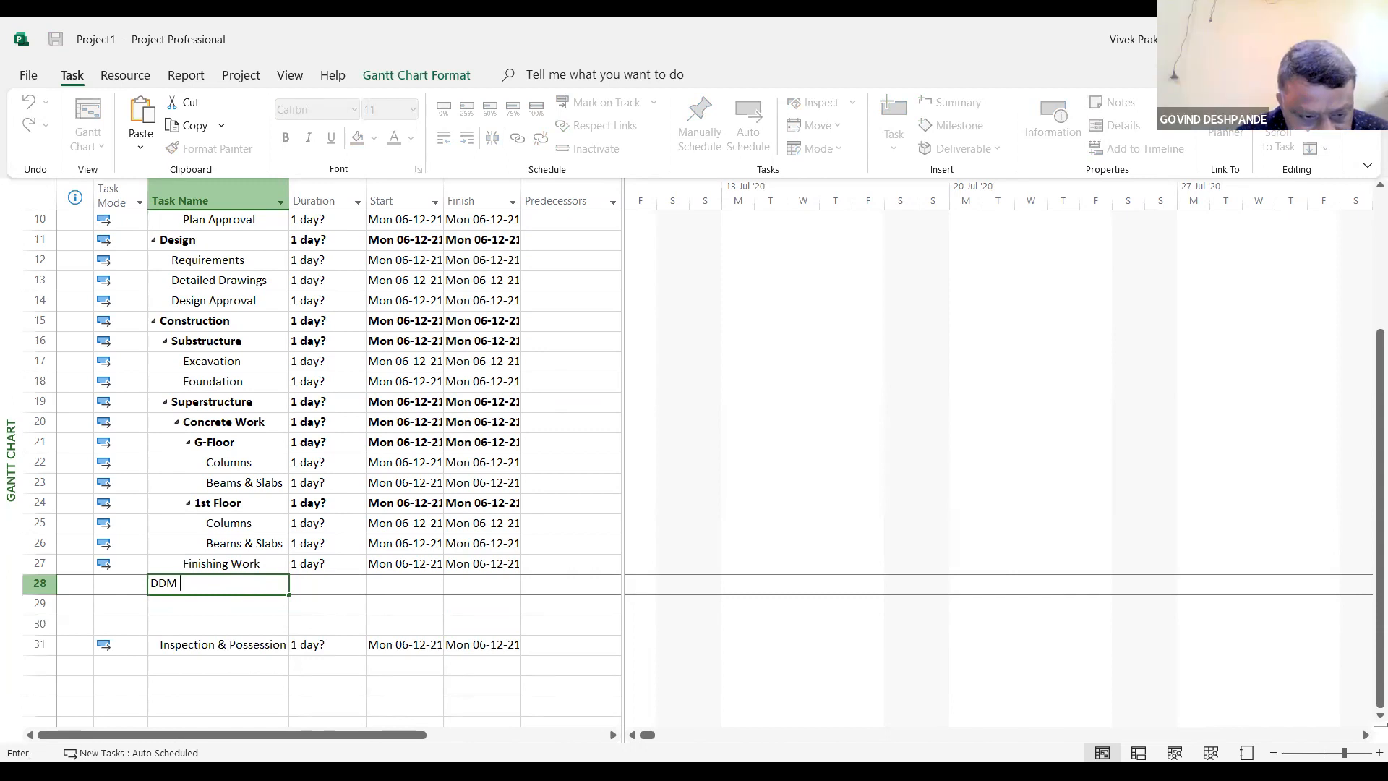
key(Escape)
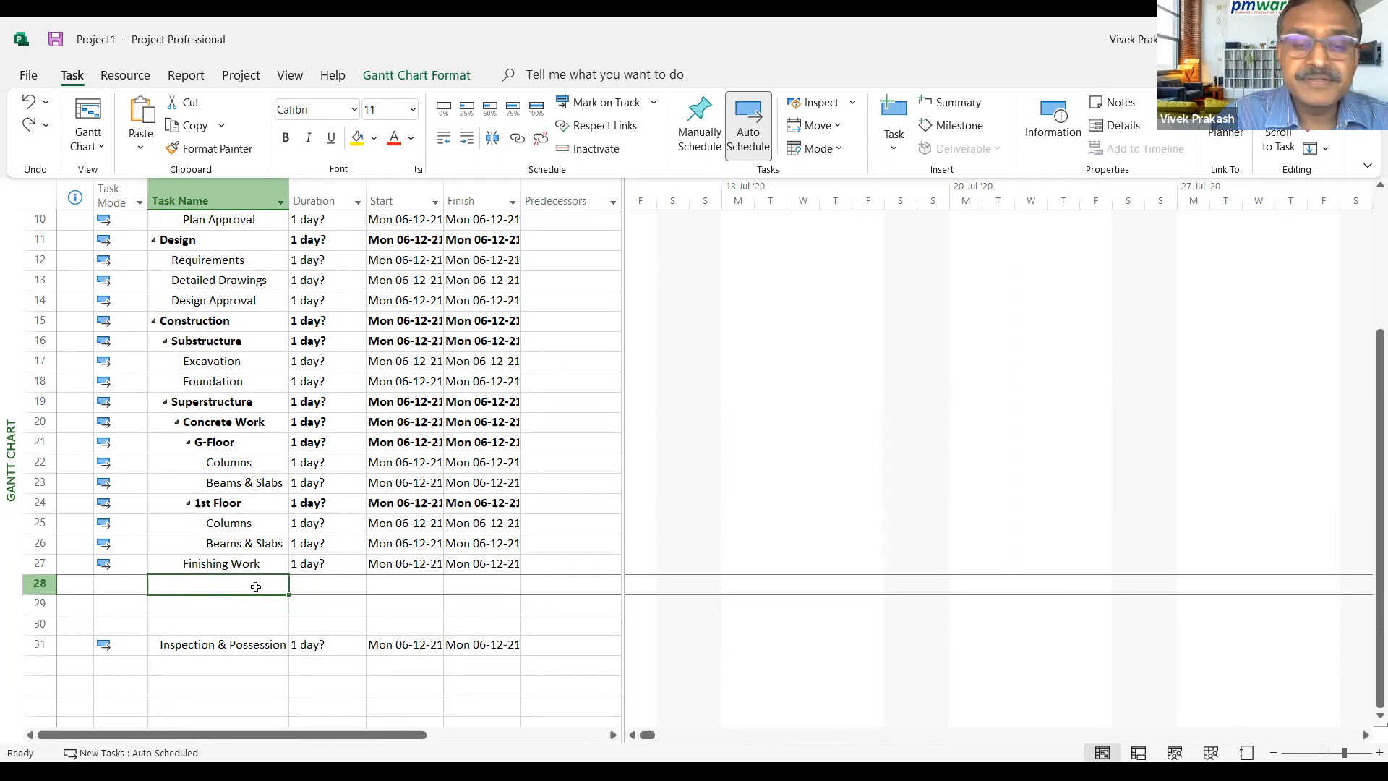
text(BBM)
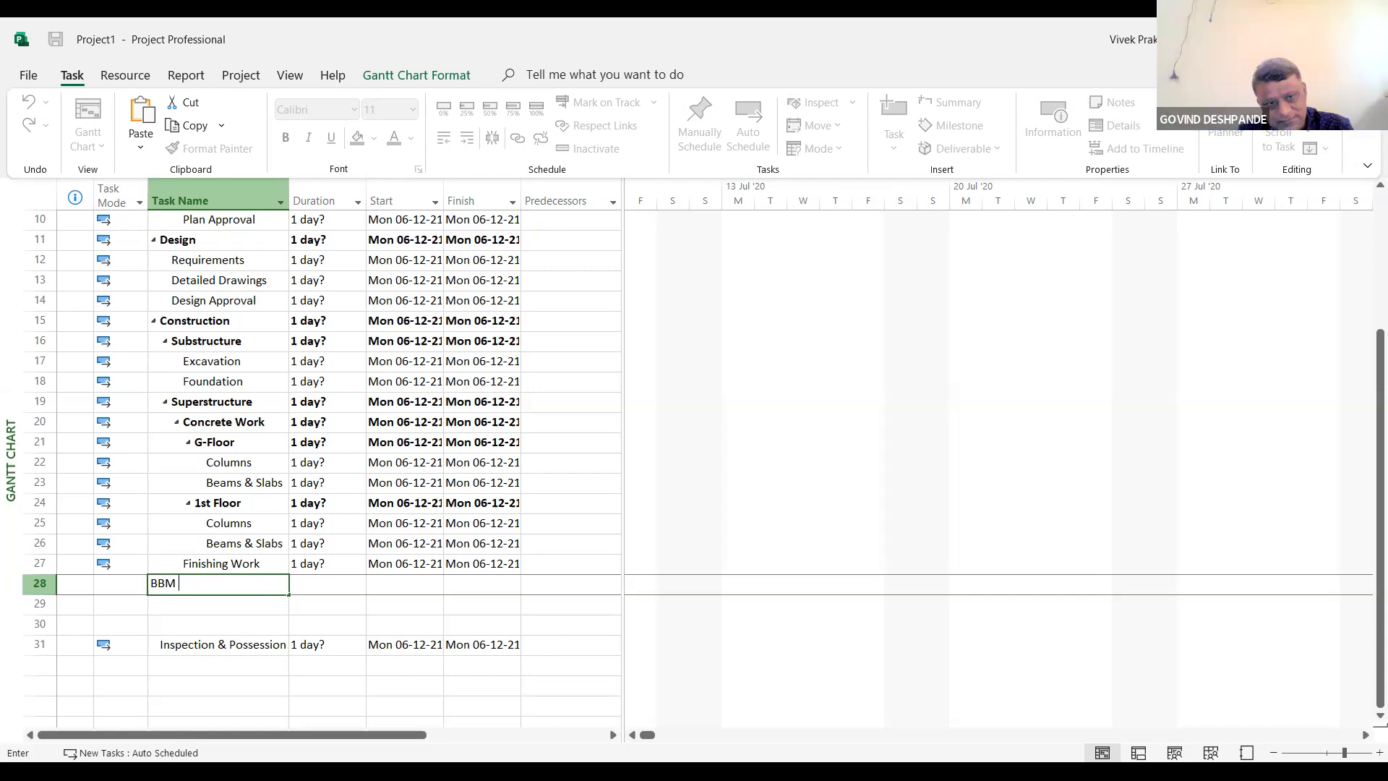
key(Escape)
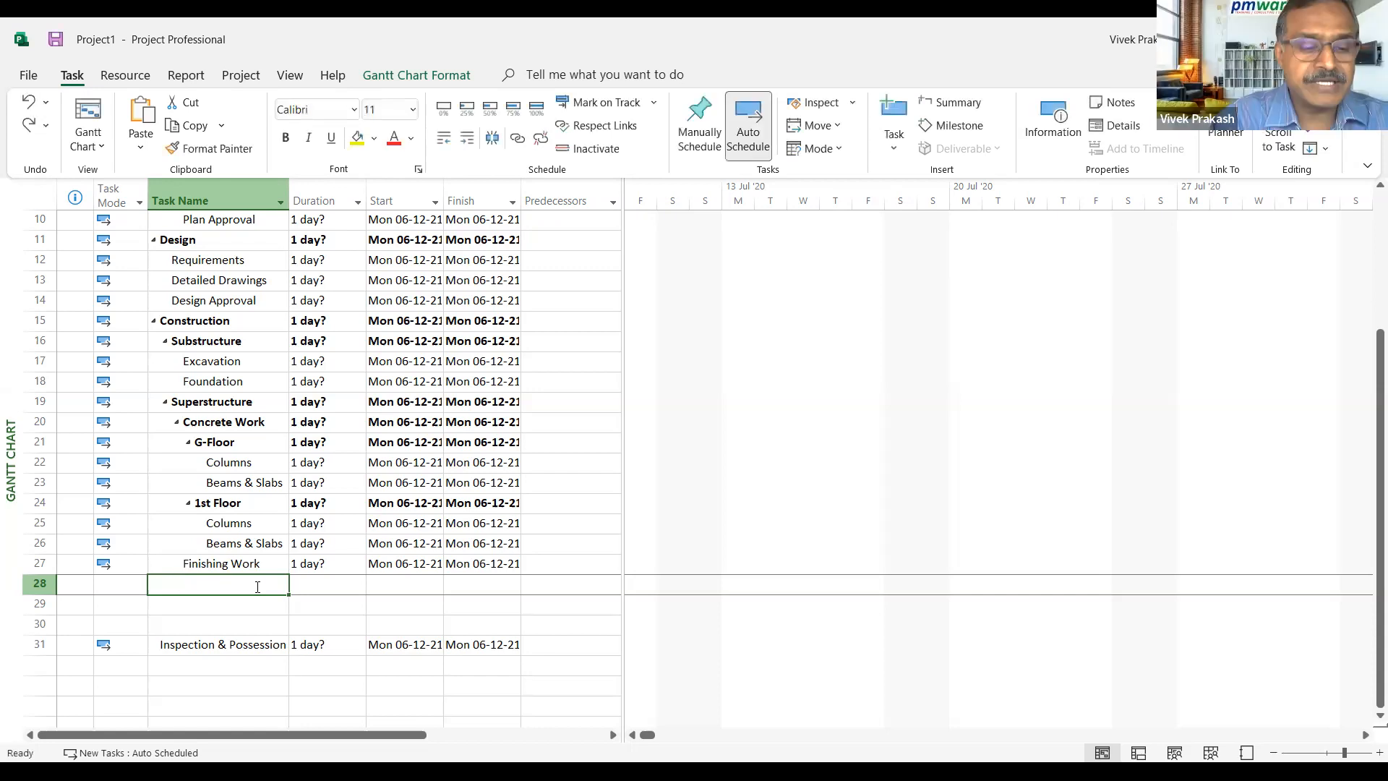
Enter the tasks Brick work & Plaster and Tiling in the first two blank rows below Finishing Work
text(Brick work & Plaster)
key(Return)
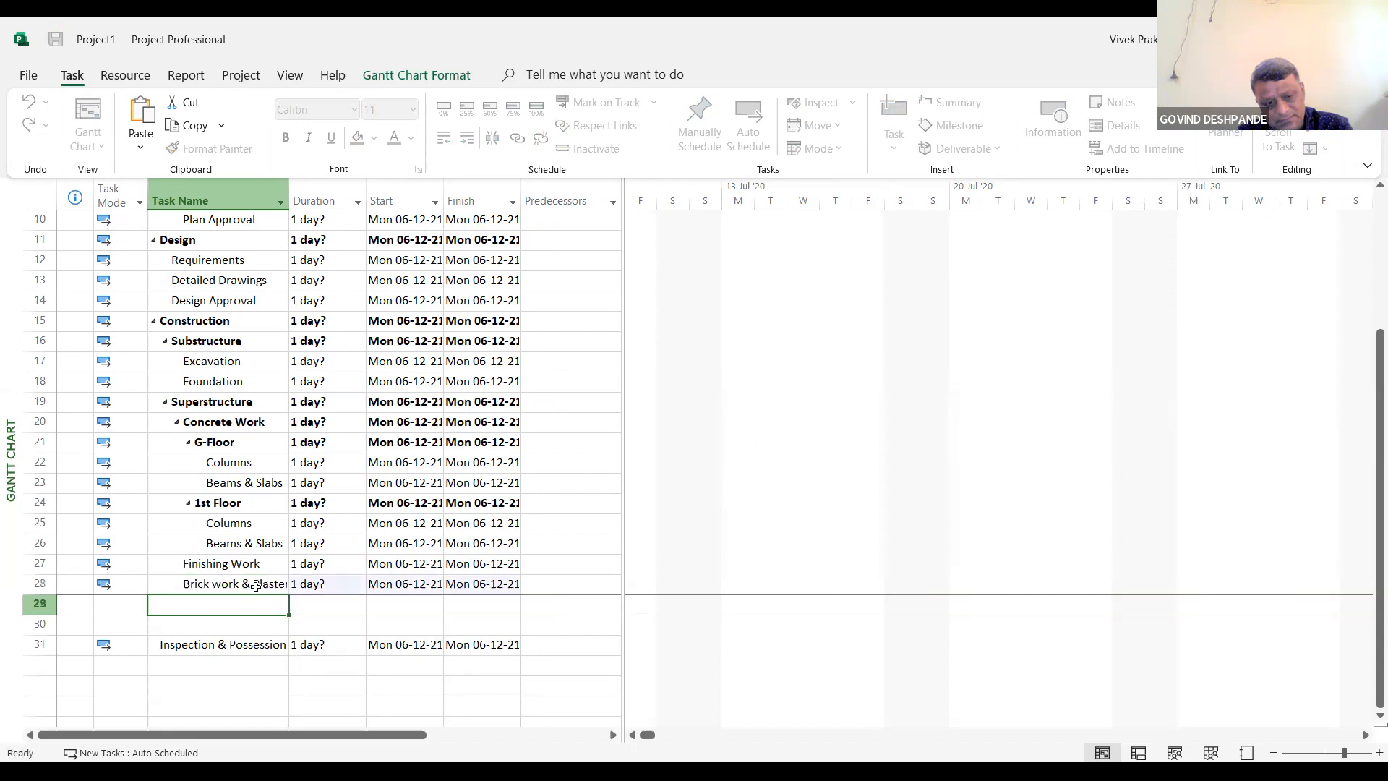
key(Down)
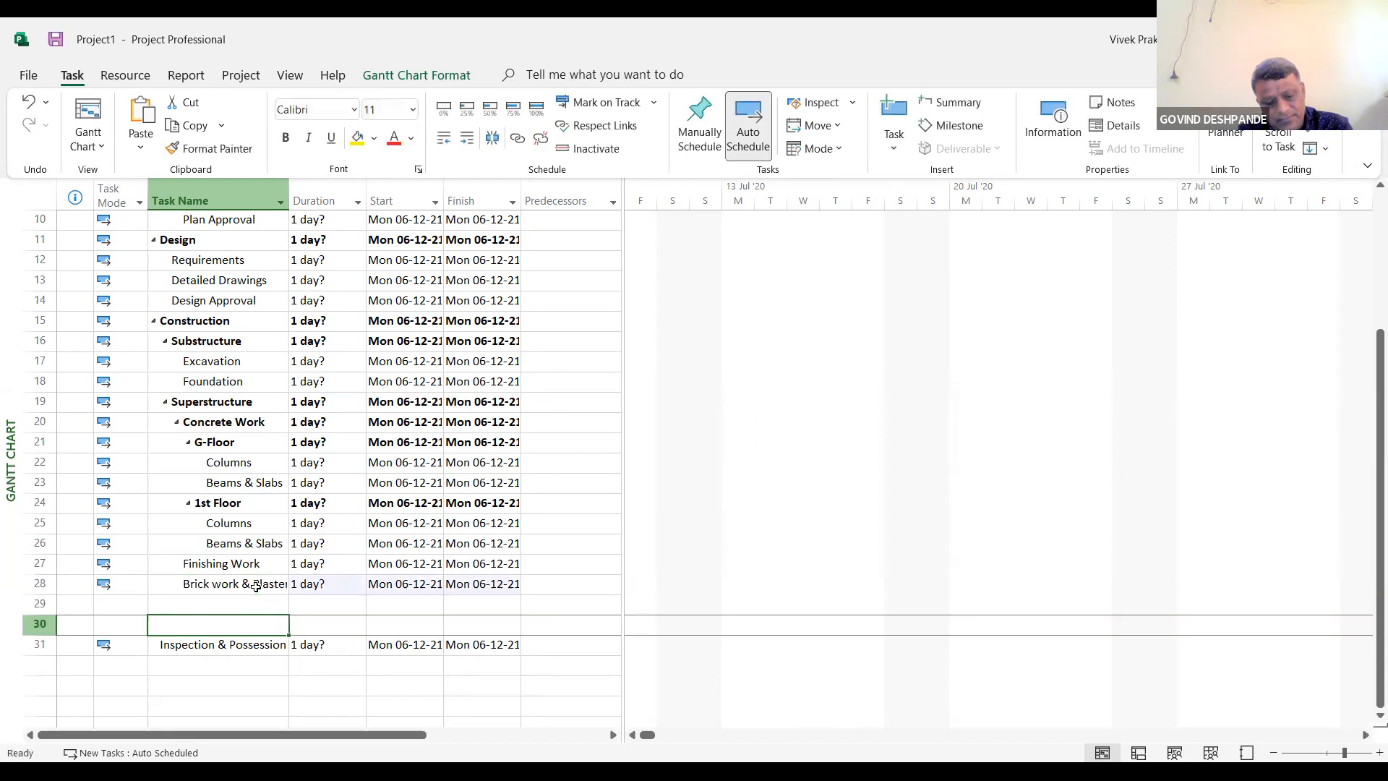
key(Up)
key(Up)
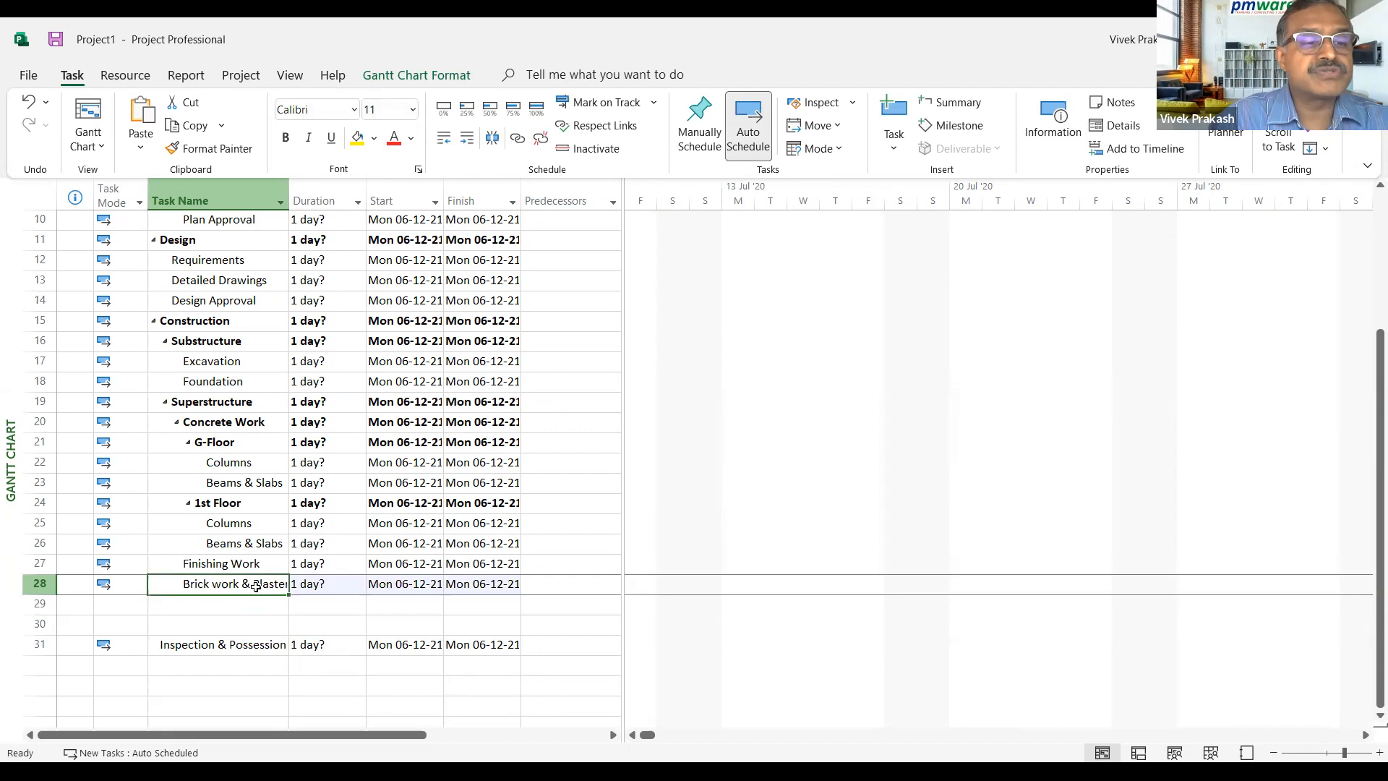
key(Down)
text(Tiling)
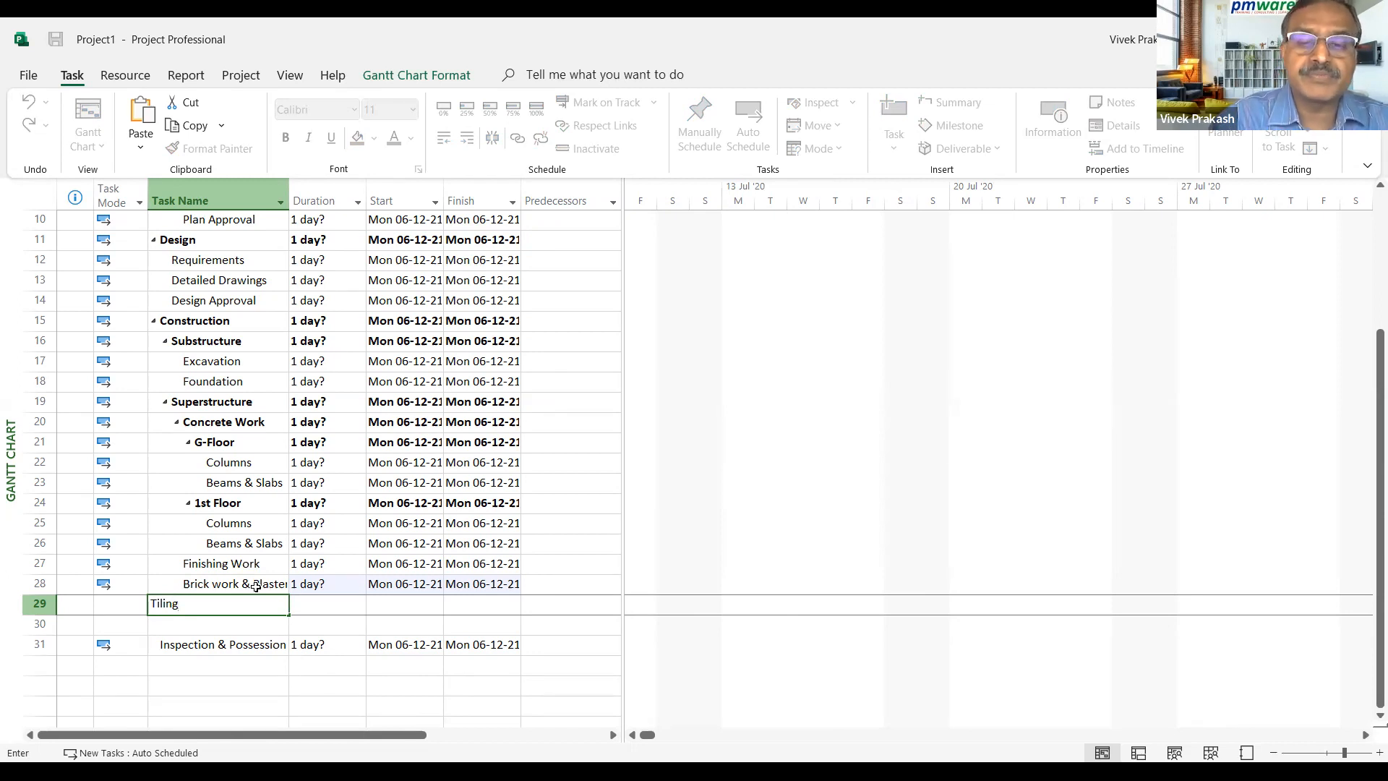
key(Return)
Insert a task named G-Floor between Finishing Work and Brick work & Plaster
key(Up)
key(Up)
key(Up)
key(Down)
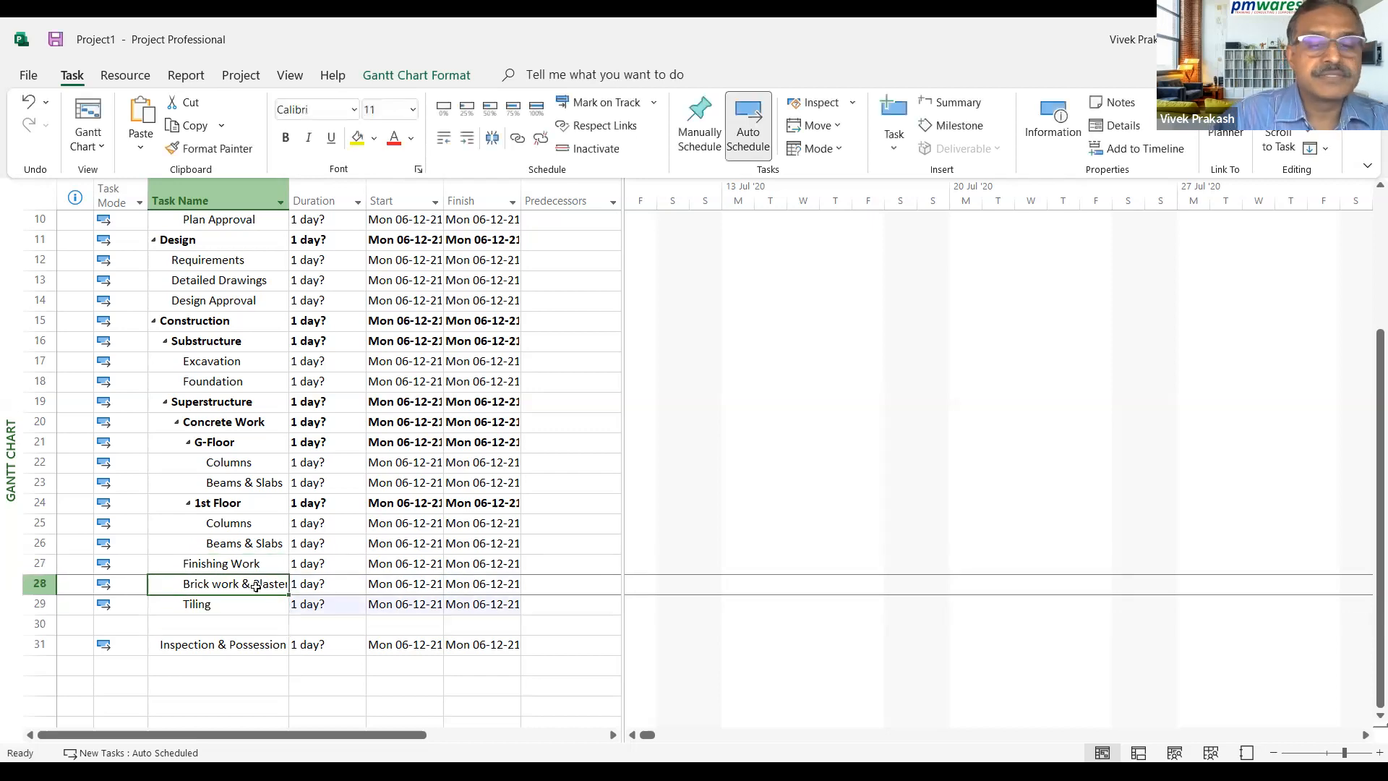
key(Insert)
text(1st)
key(BackSpace)
key(BackSpace)
key(BackSpace)
text(G-)
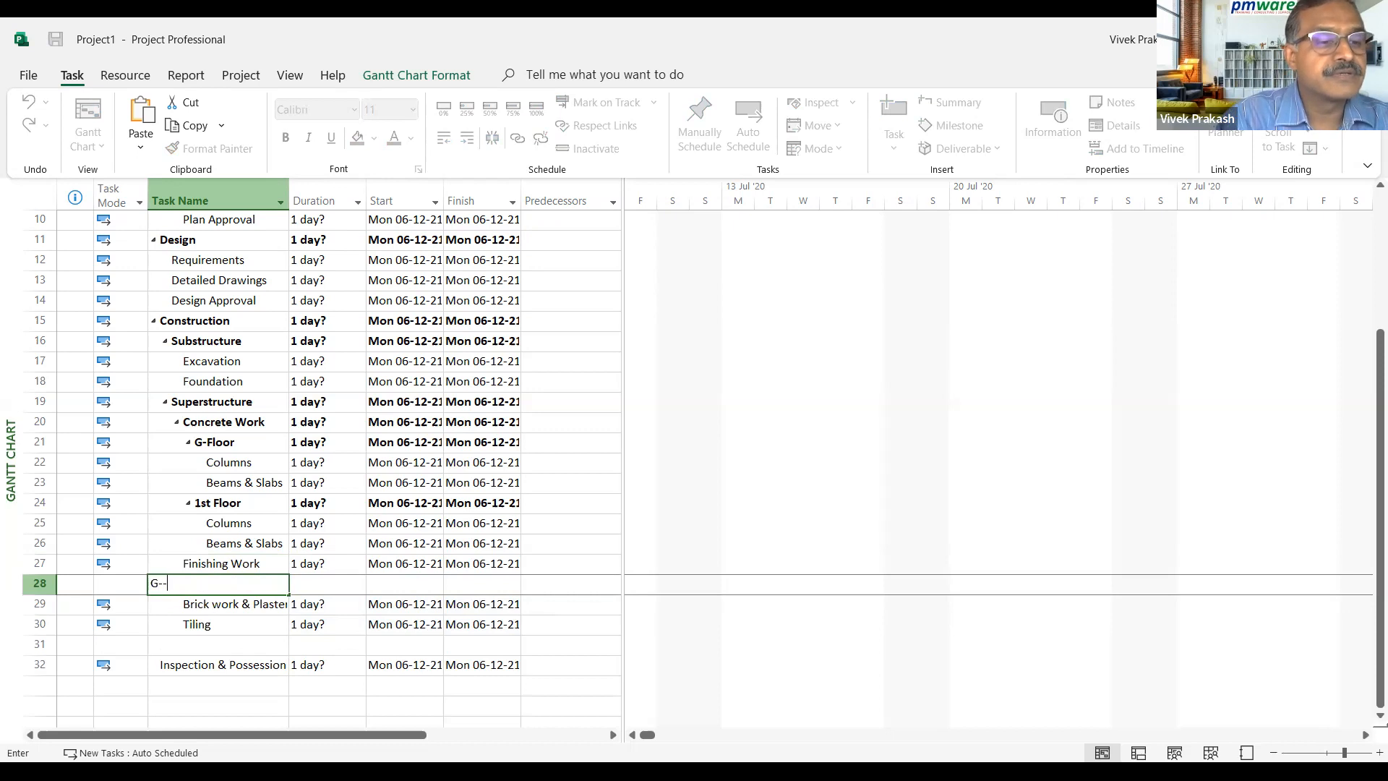
text(Floor)
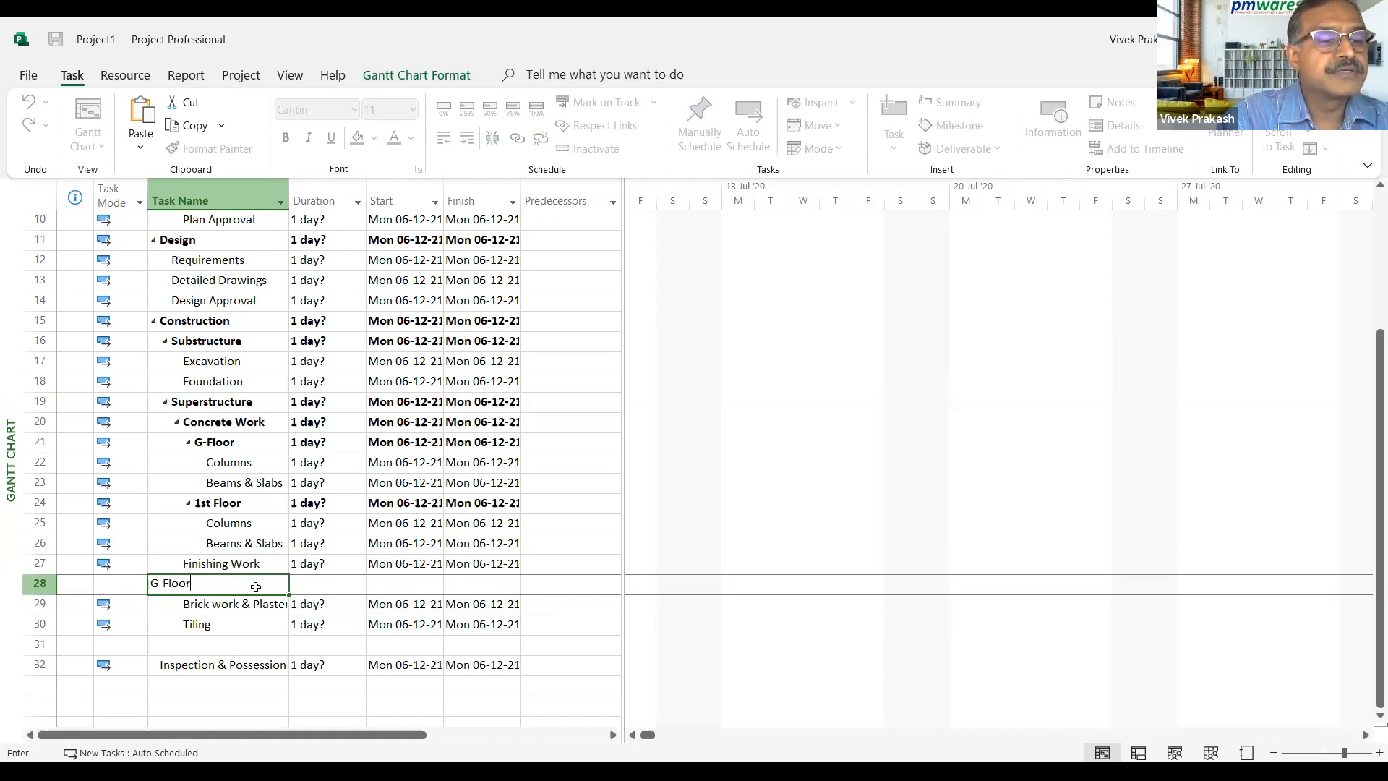
key(Return)
Enter a task named 1st Floor in the blank row below Tiling
key(Down)
key(Down)
text(1s)
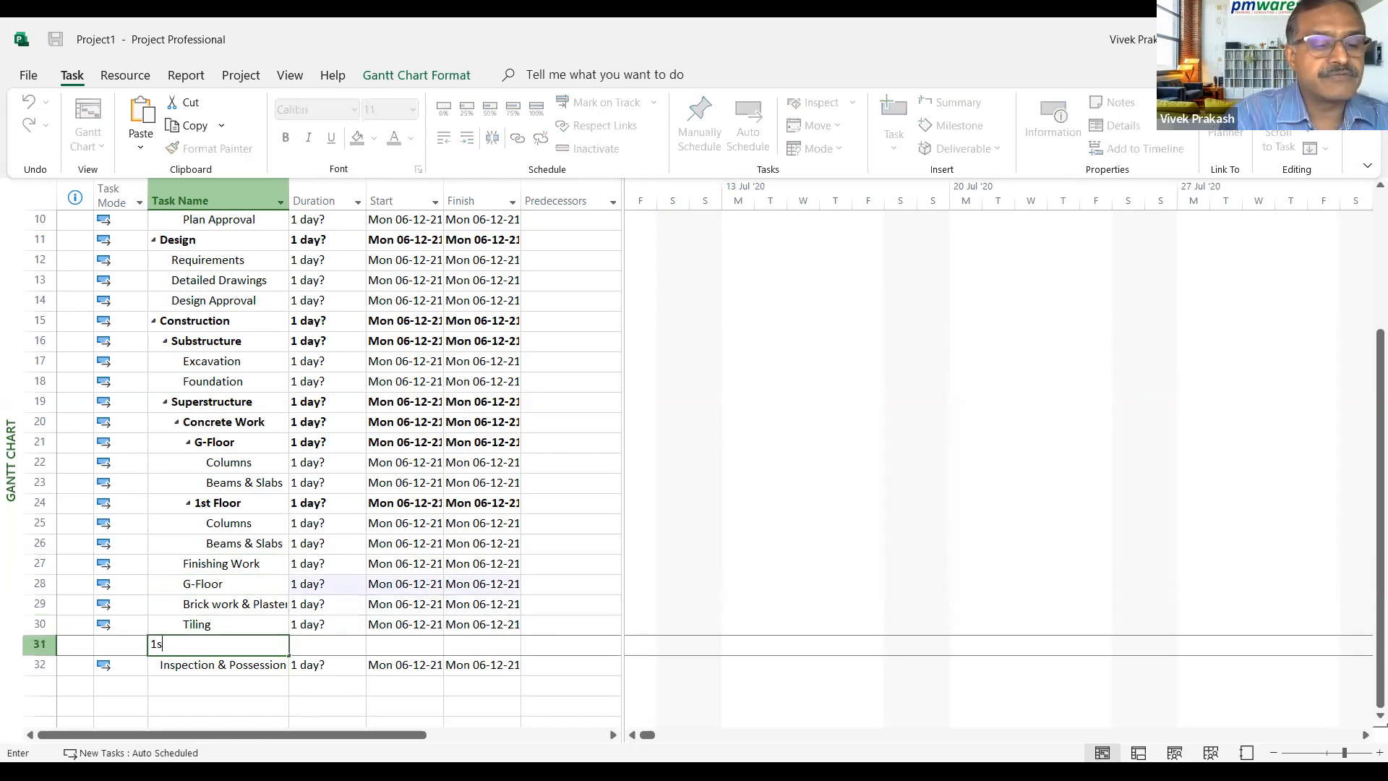
text(t Floor)
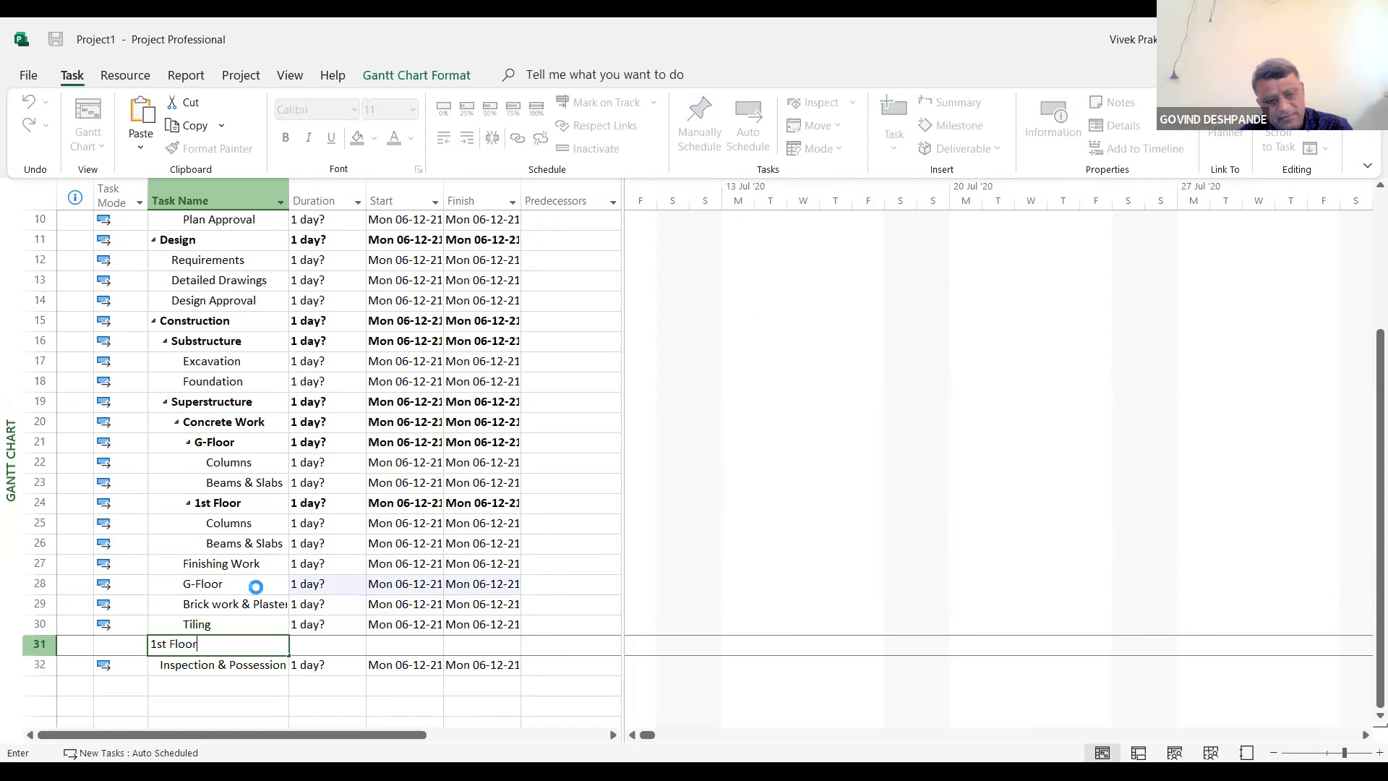
key(Return)
Indent G-Floor, Brick work & Plaster, Tiling and 1st Floor one level so they become subtasks of Finishing Work
key(Up)
key(shift+Up)
key(shift+Up)
key(shift+Up)
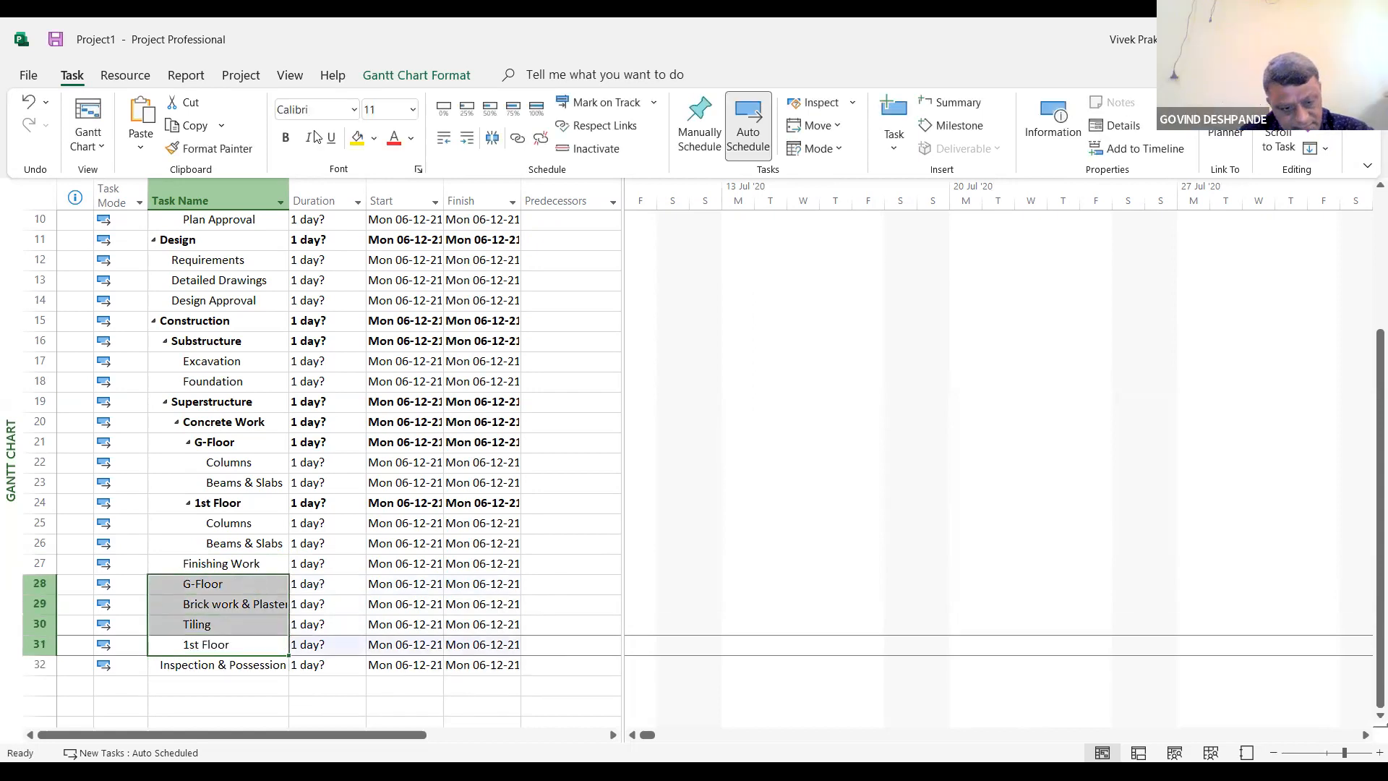
click(468, 140)
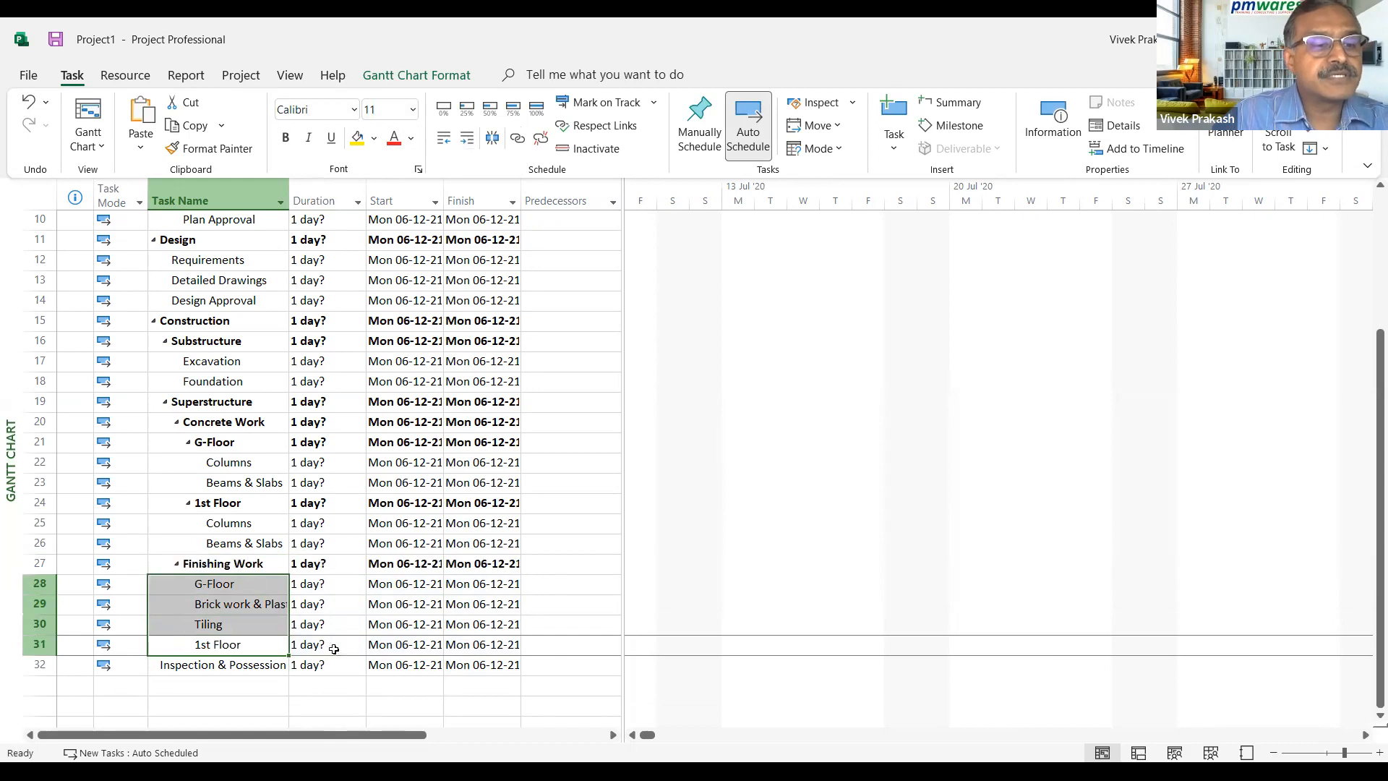
Indent Brick work & Plaster and Tiling one more level so they become subtasks of the Finishing Work G-Floor
click(253, 649)
drag(242, 605, 241, 623)
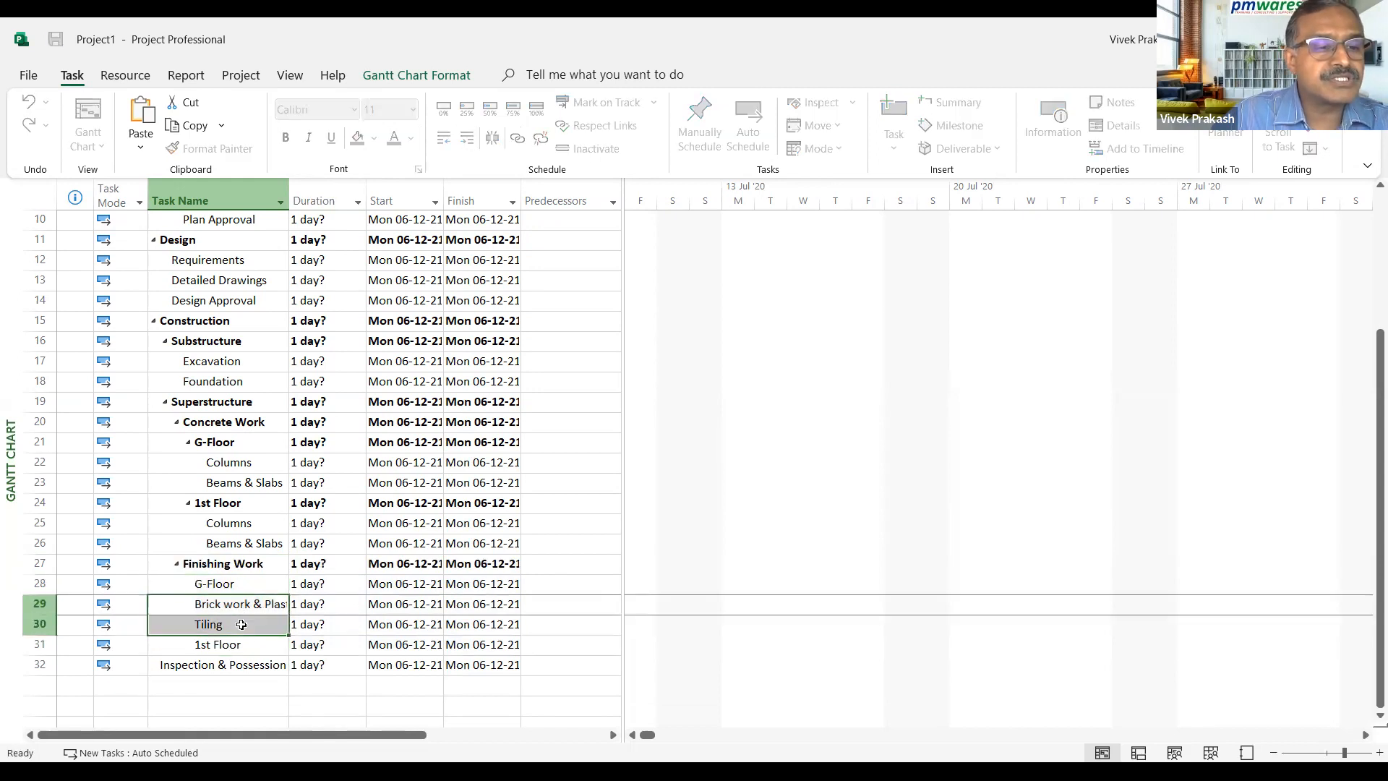
click(468, 140)
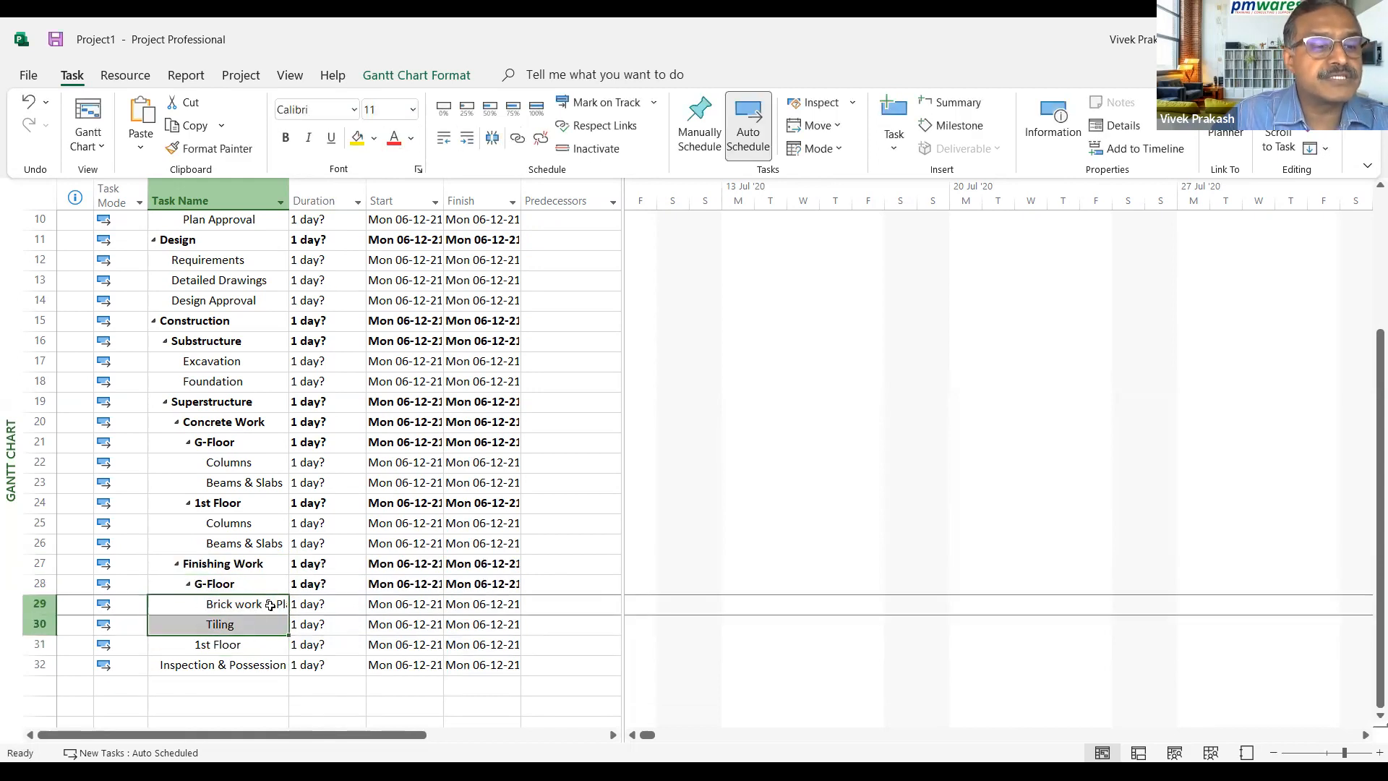
Insert a task named Painting between Tiling and 1st Floor under Finishing Work
click(256, 647)
key(Insert)
text(Pa)
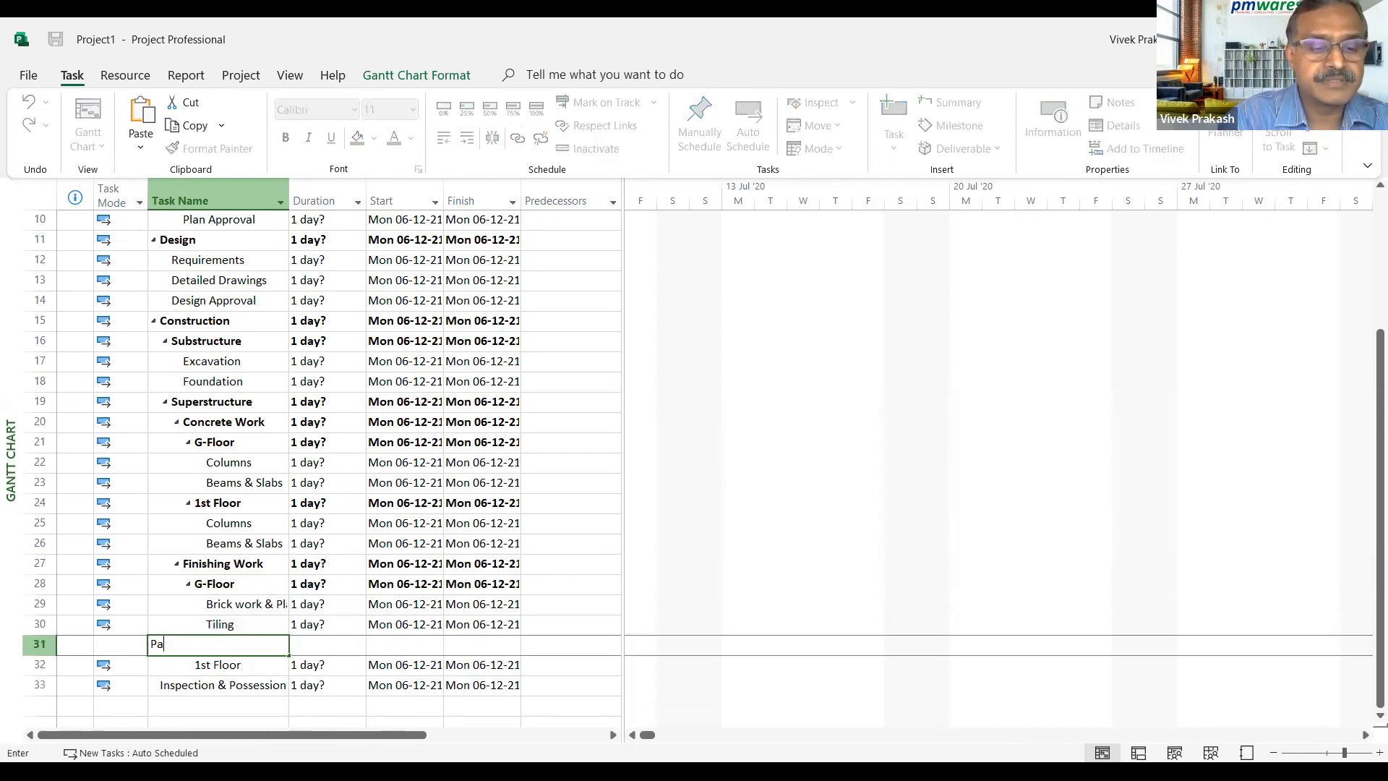
text(inting)
key(Return)
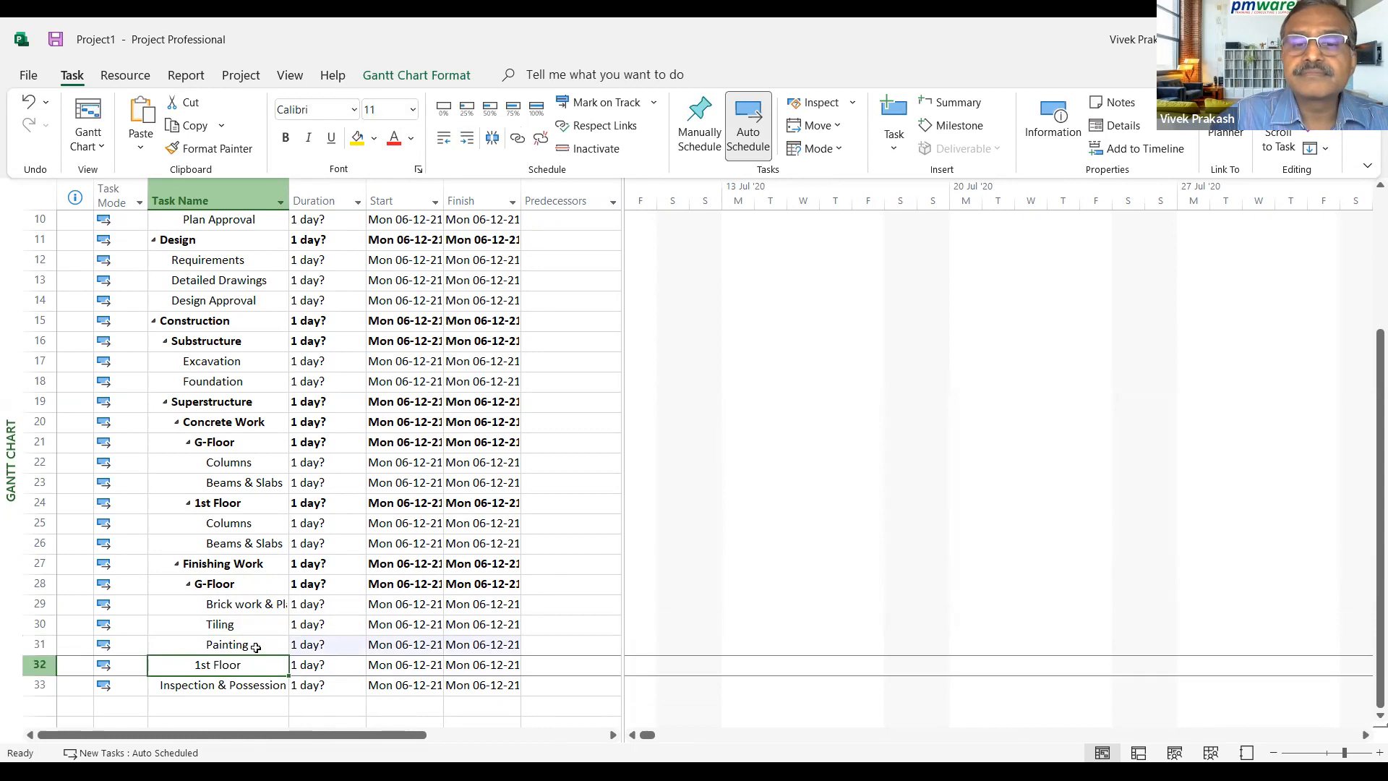
scroll(256, 648, down, 3)
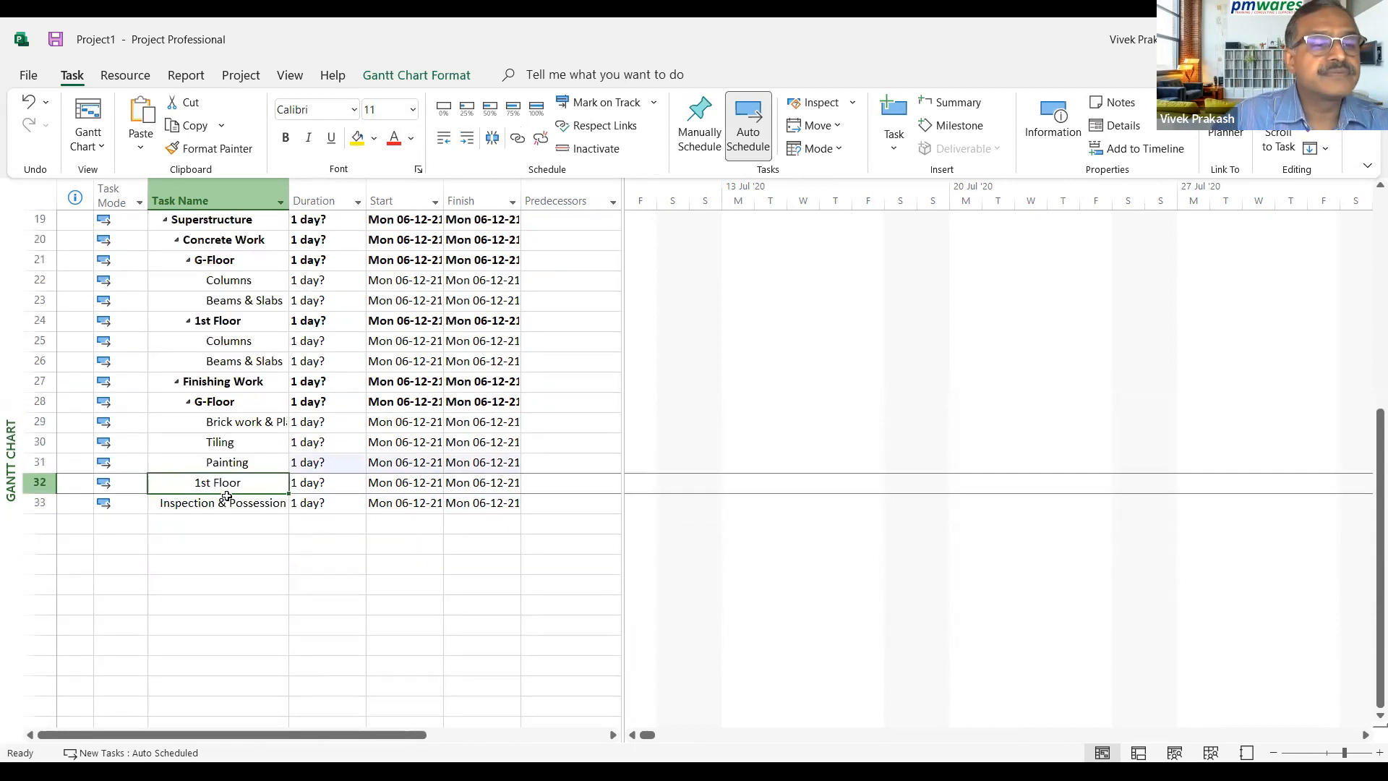
key(Down)
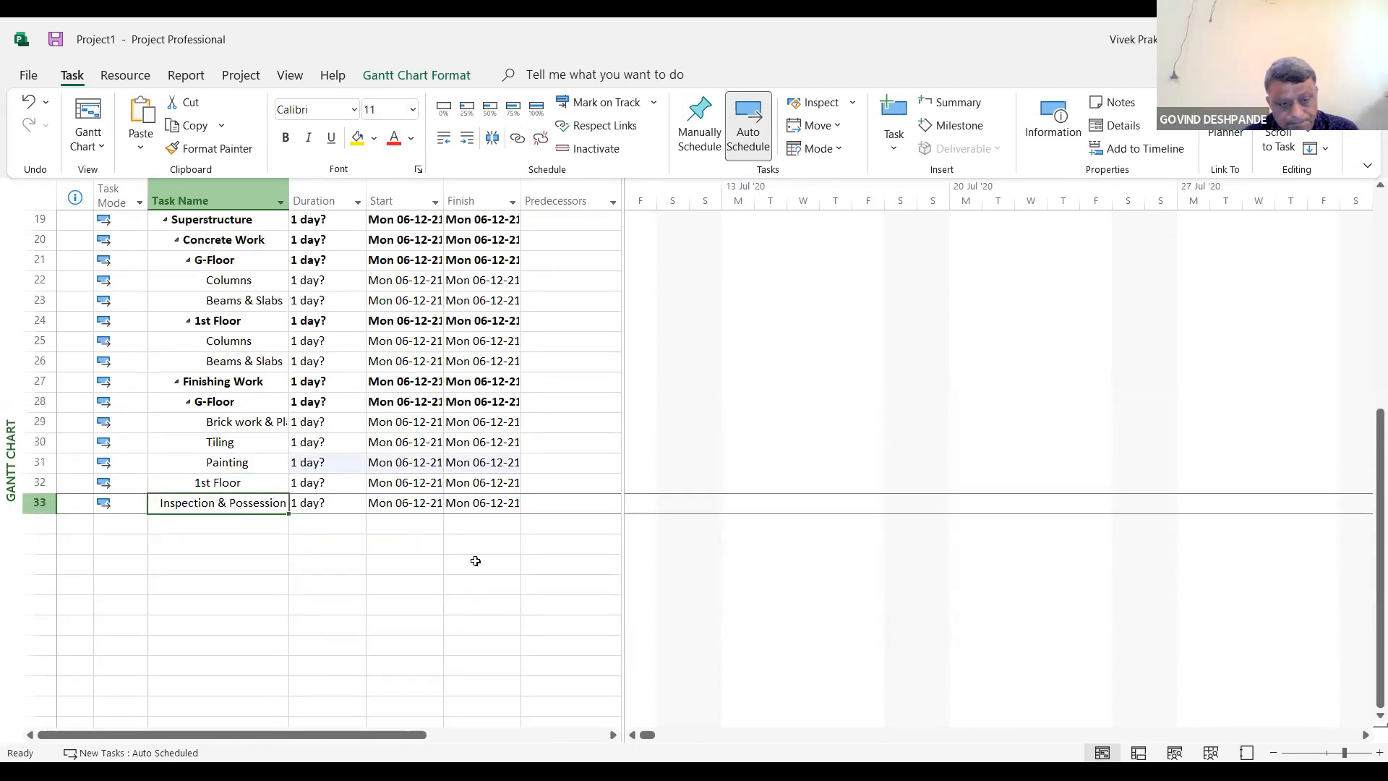
click(259, 477)
key(Insert)
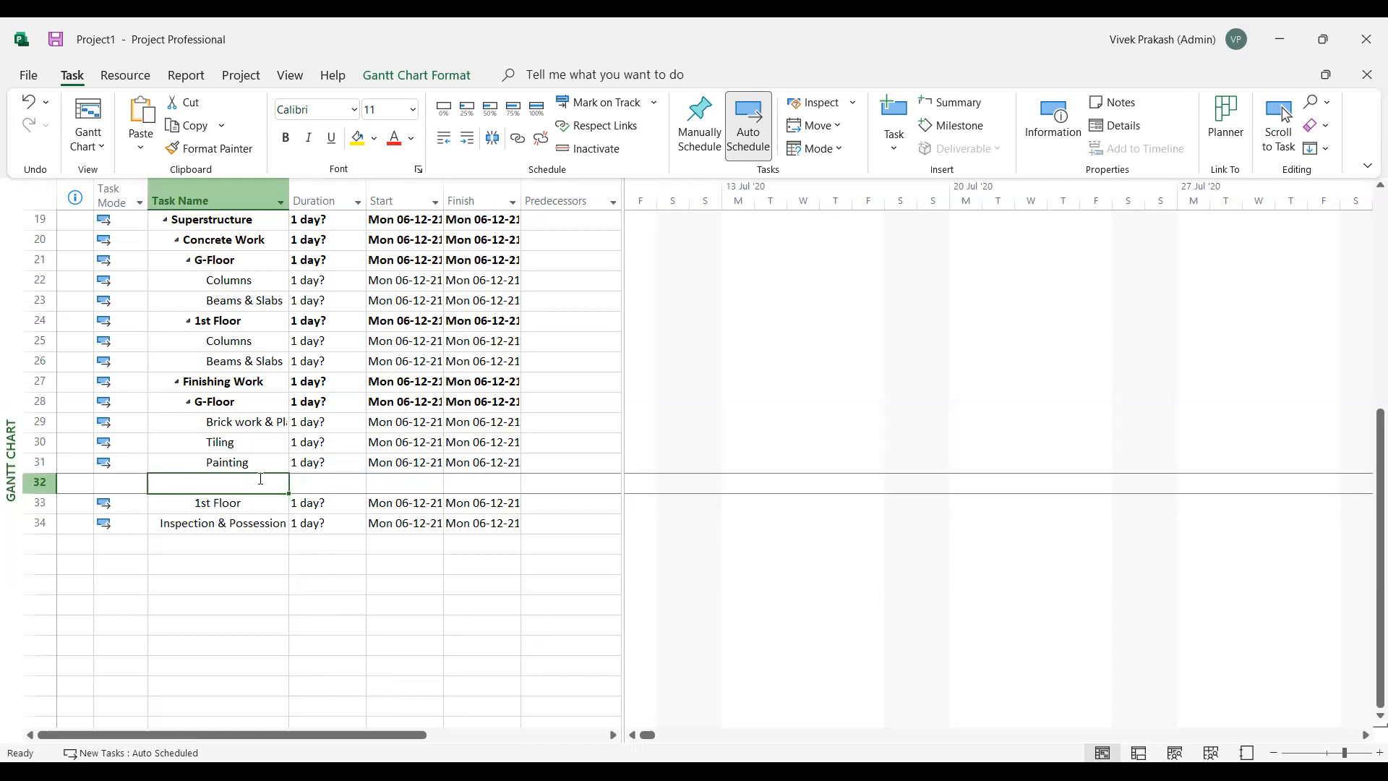
text(Pla)
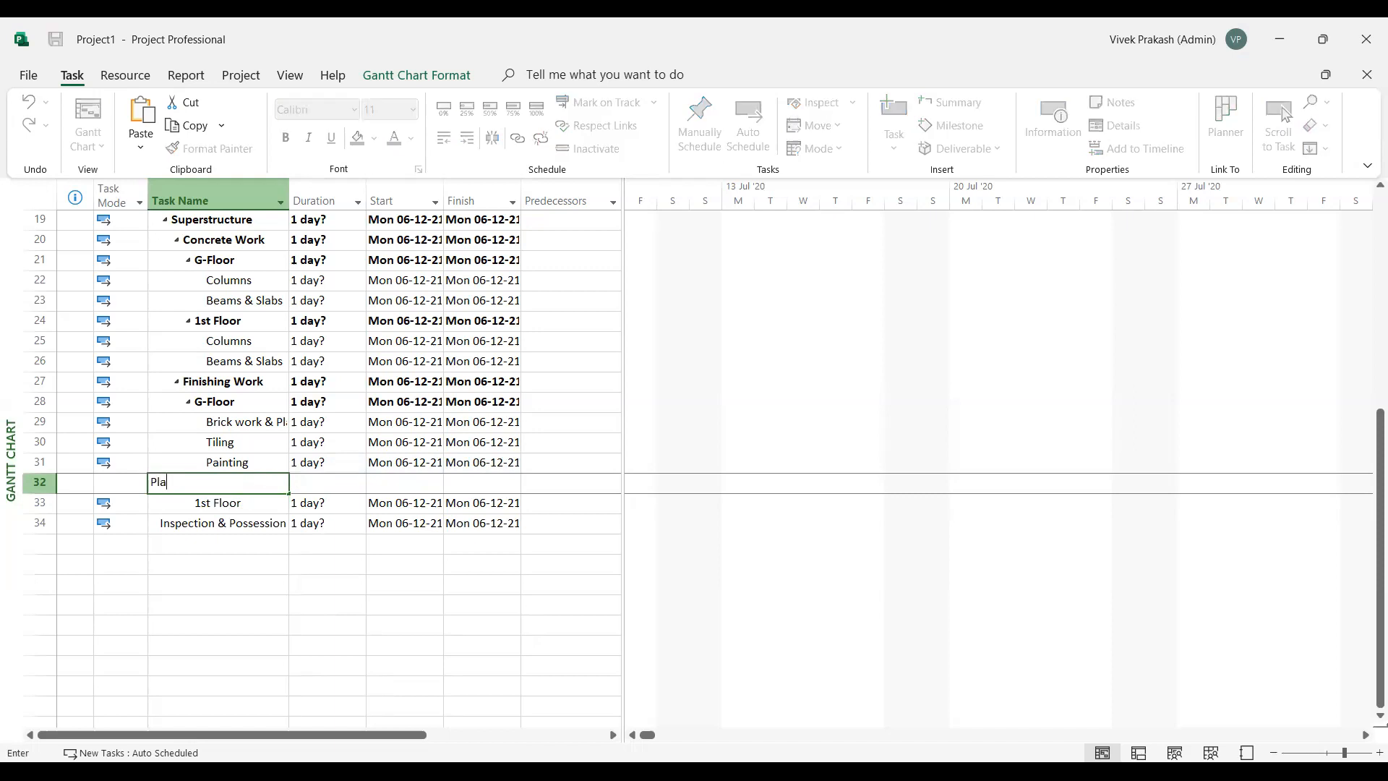
text(umbing)
key(Escape)
key(Delete)
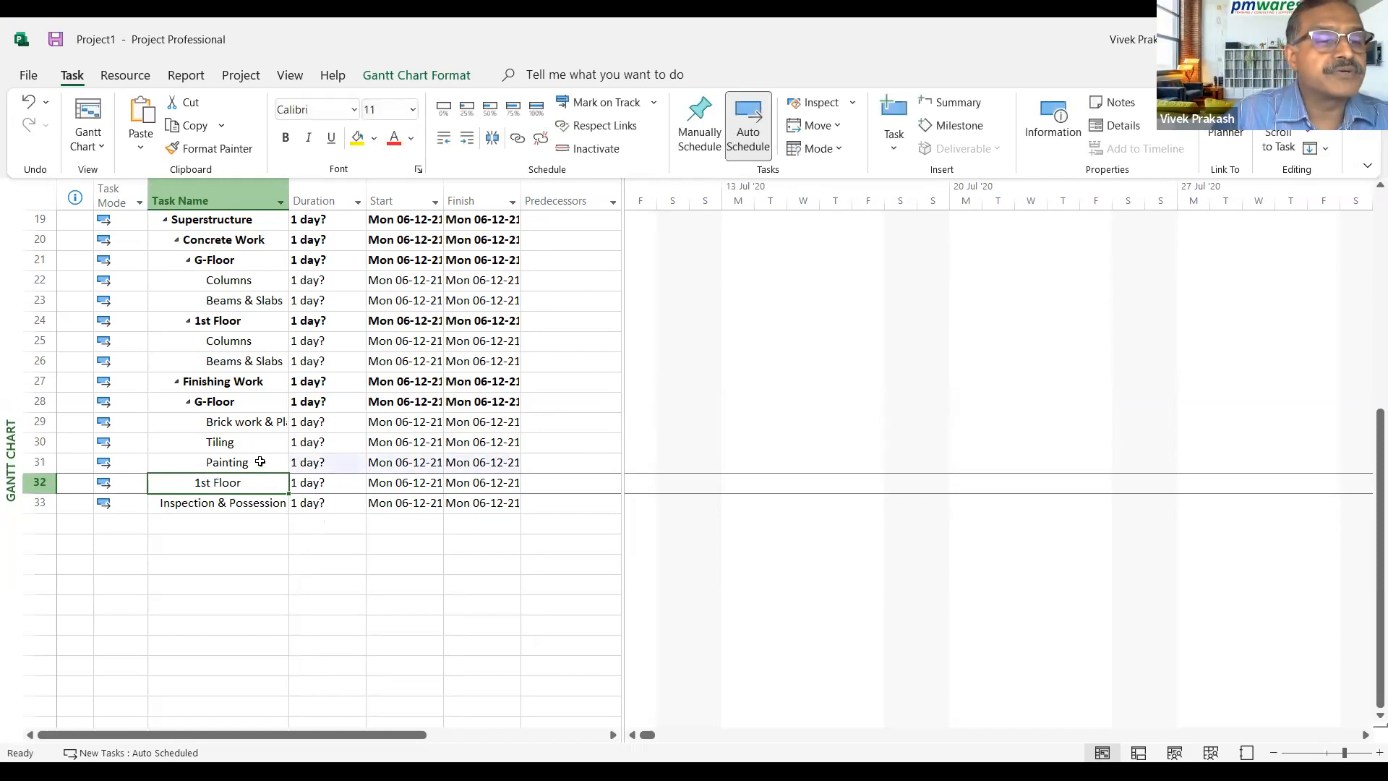
Insert a task named Plumbing & Electric between Brick work & Plaster and Tiling
click(259, 448)
key(Insert)
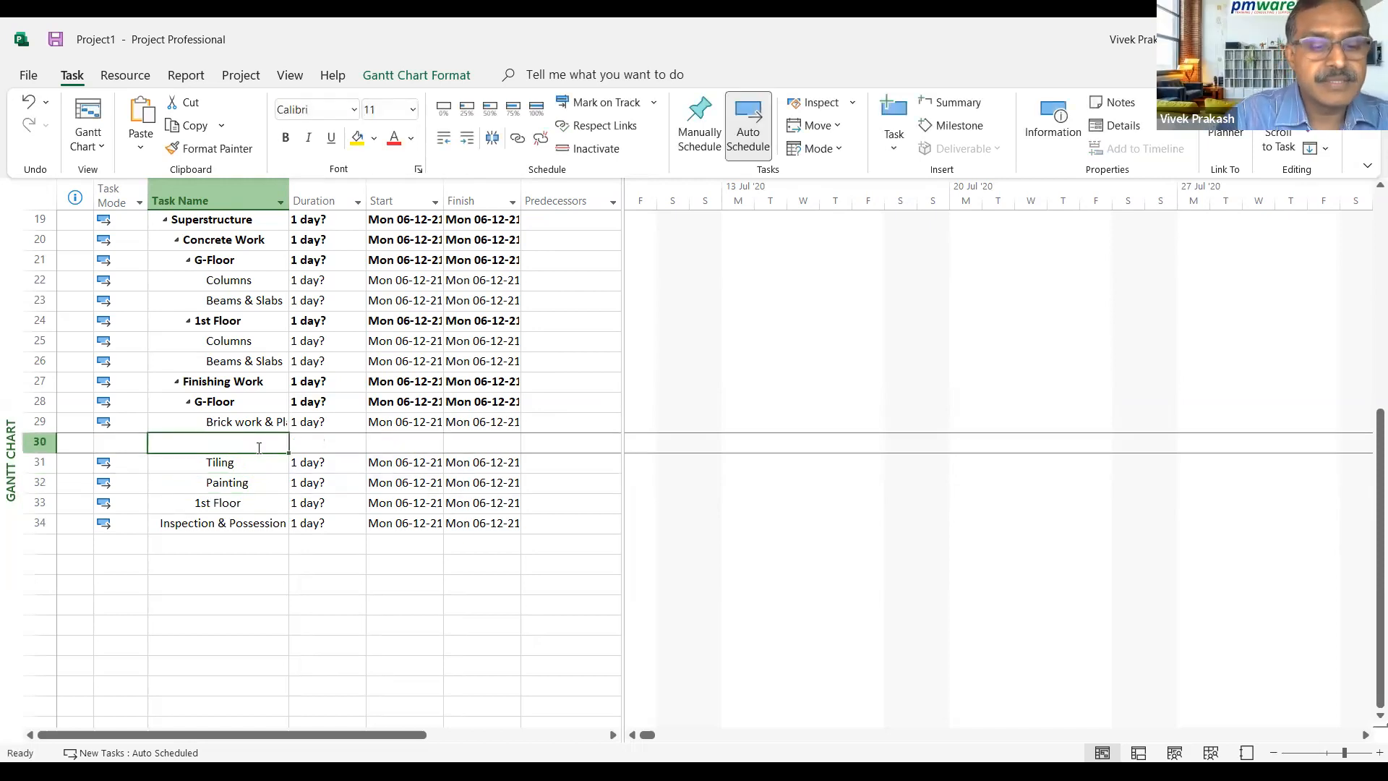
text(Plumbin)
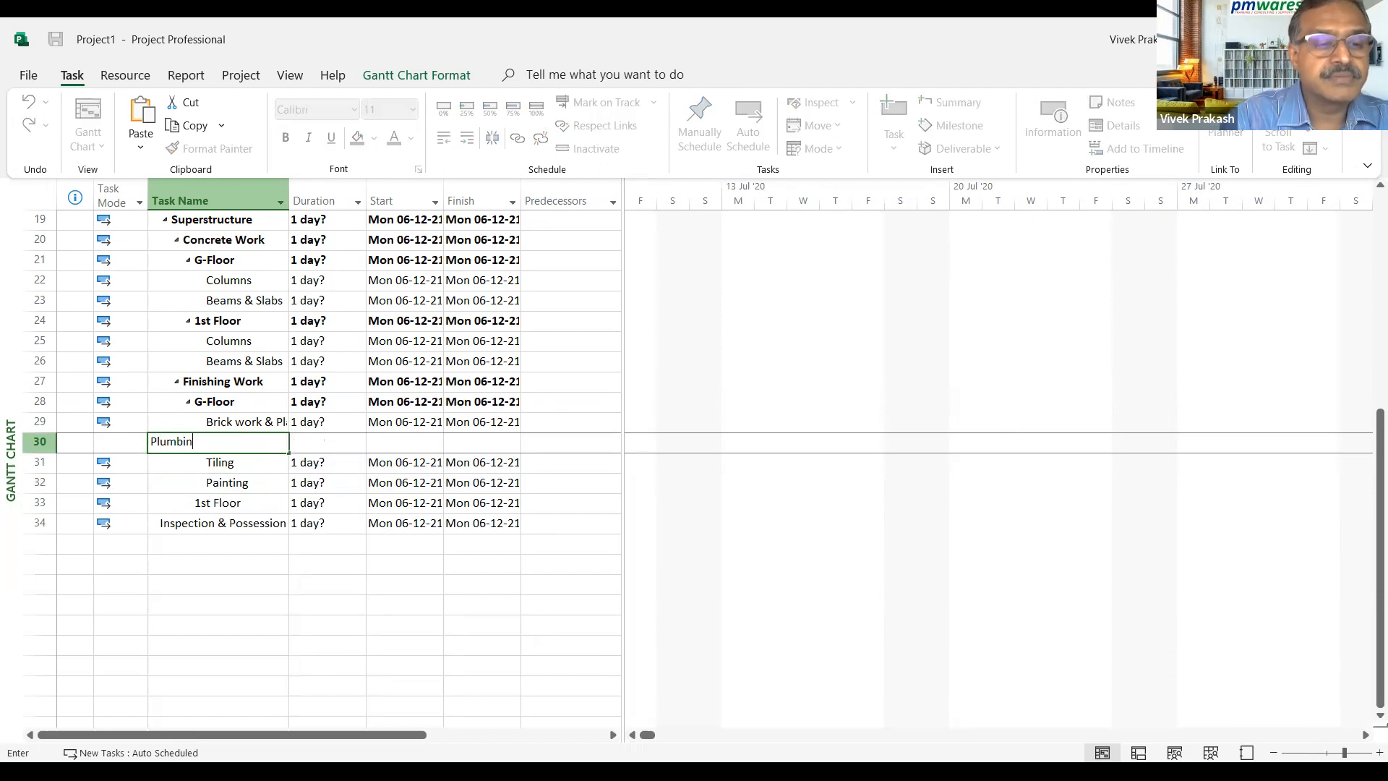
text(g & Electric)
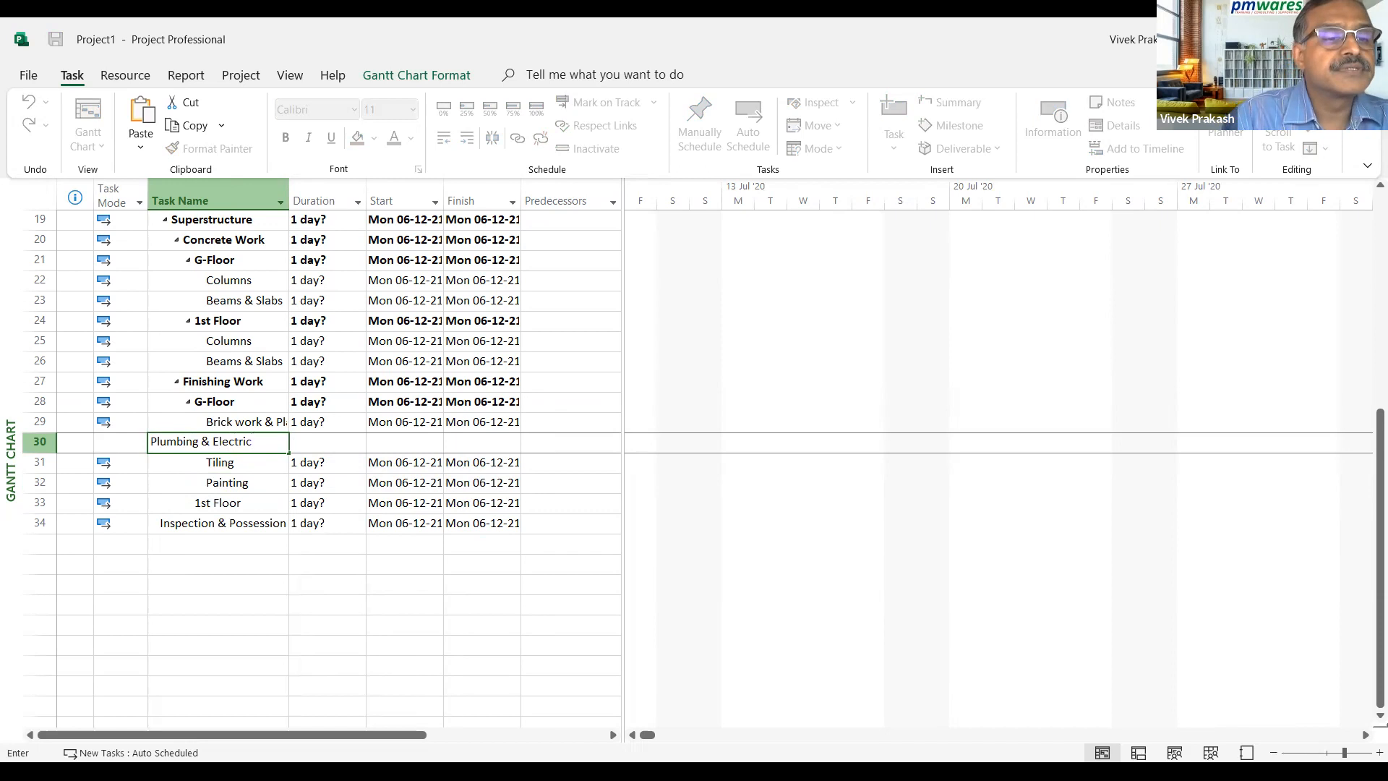
key(Return)
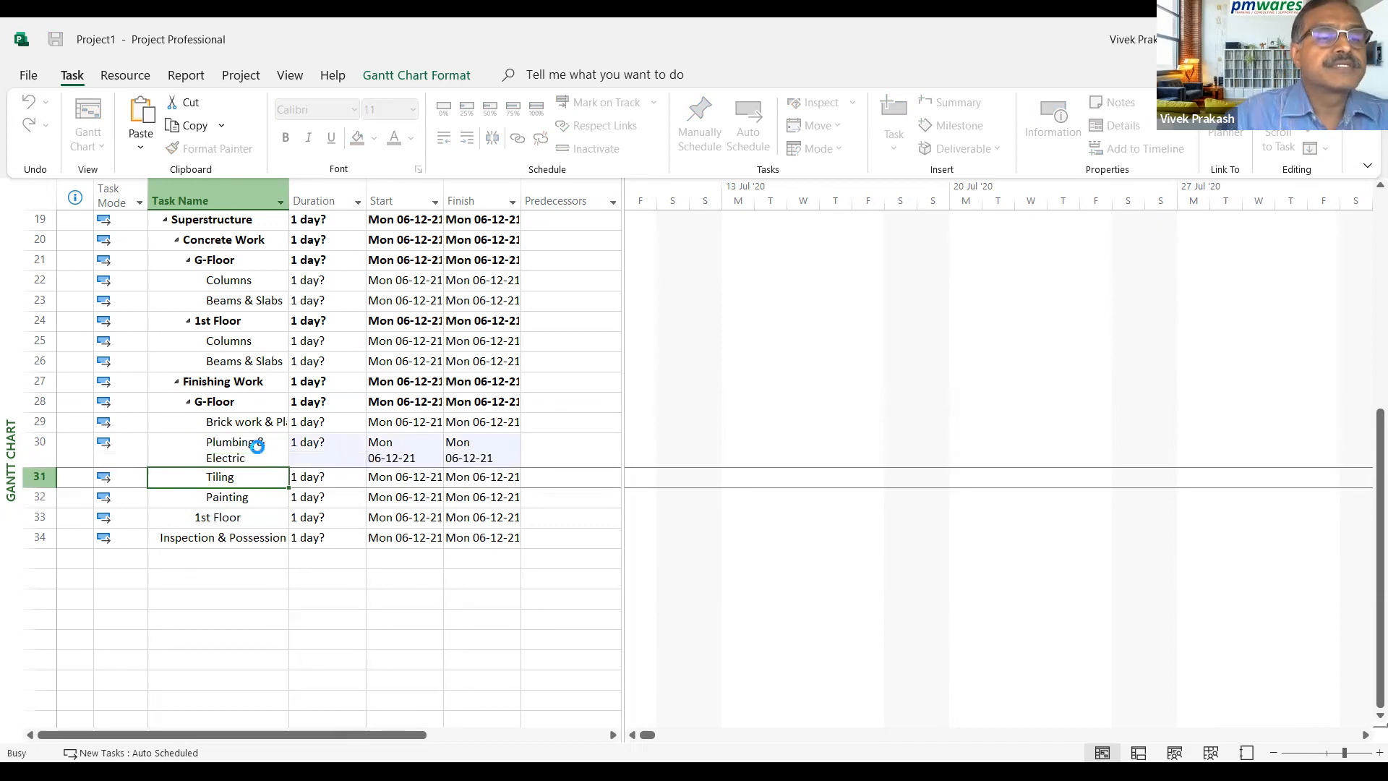
Copy the four Finishing Work G-Floor tasks, Brick work & Plaster through Painting, and paste them between 1st Floor and Inspection & Possession
key(Down)
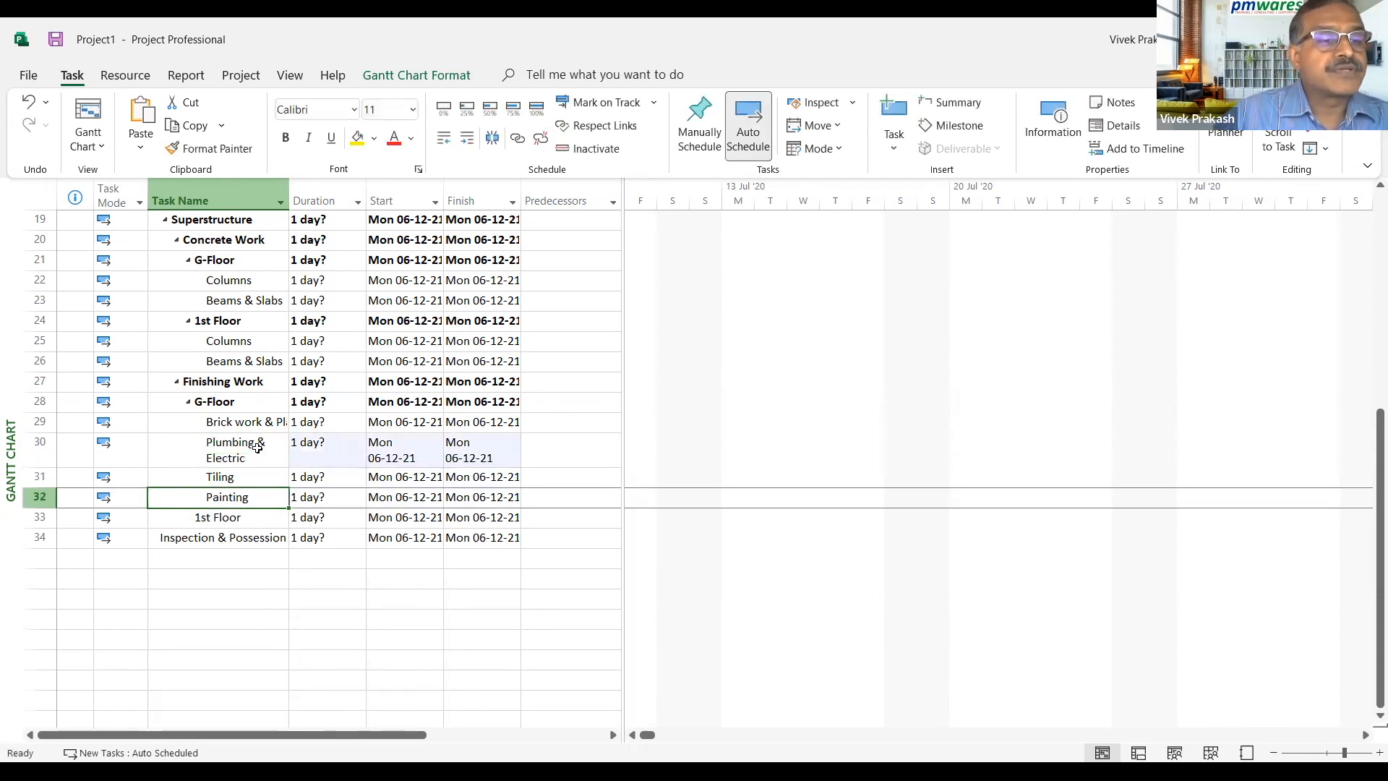
drag(40, 423, 41, 490)
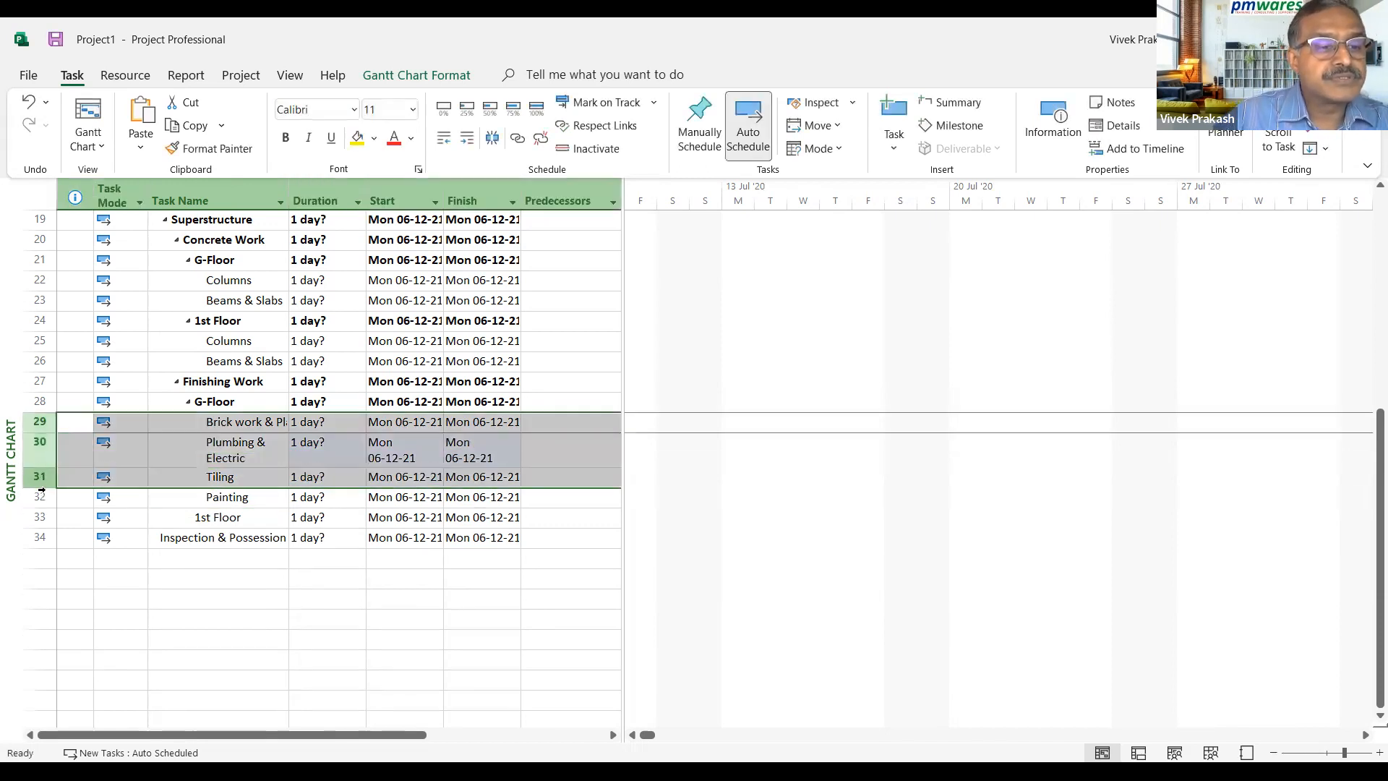
click(41, 538)
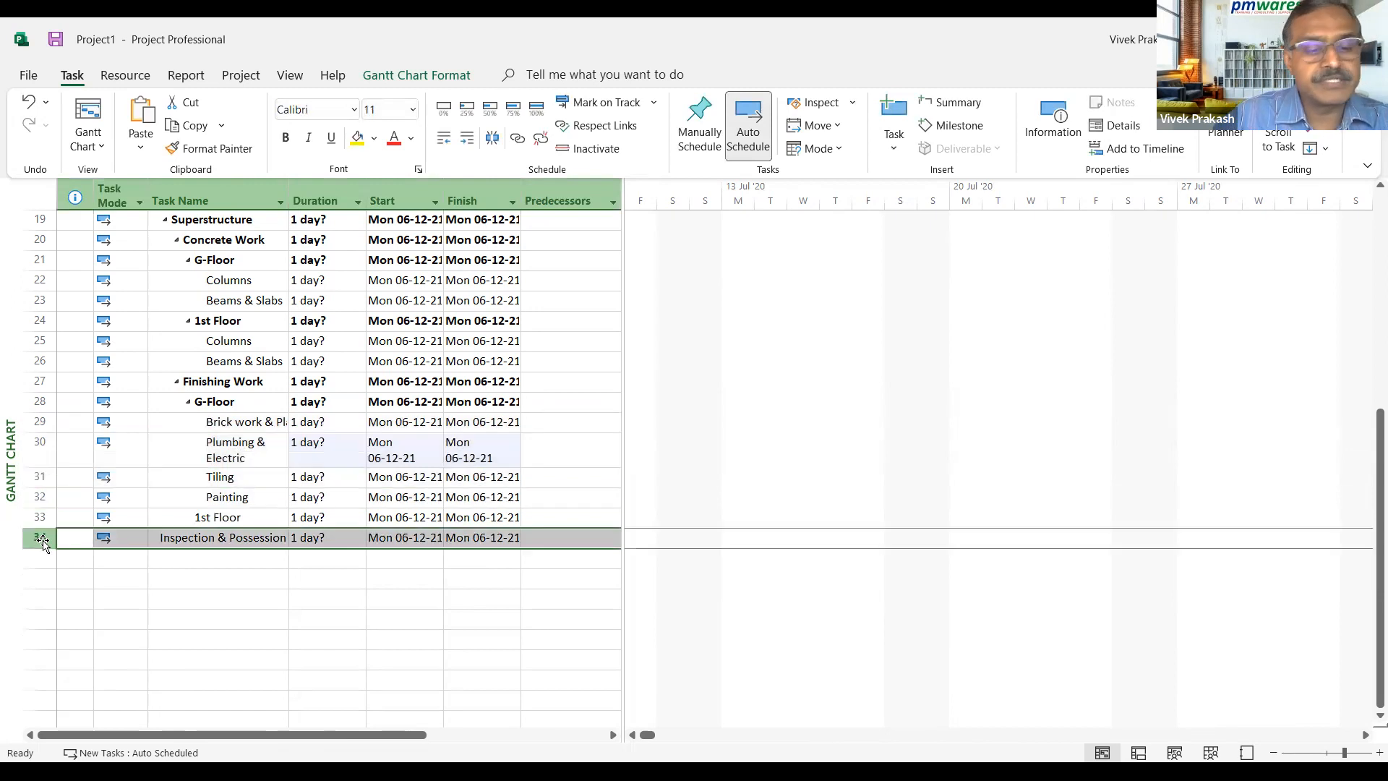
key(ctrl+b)
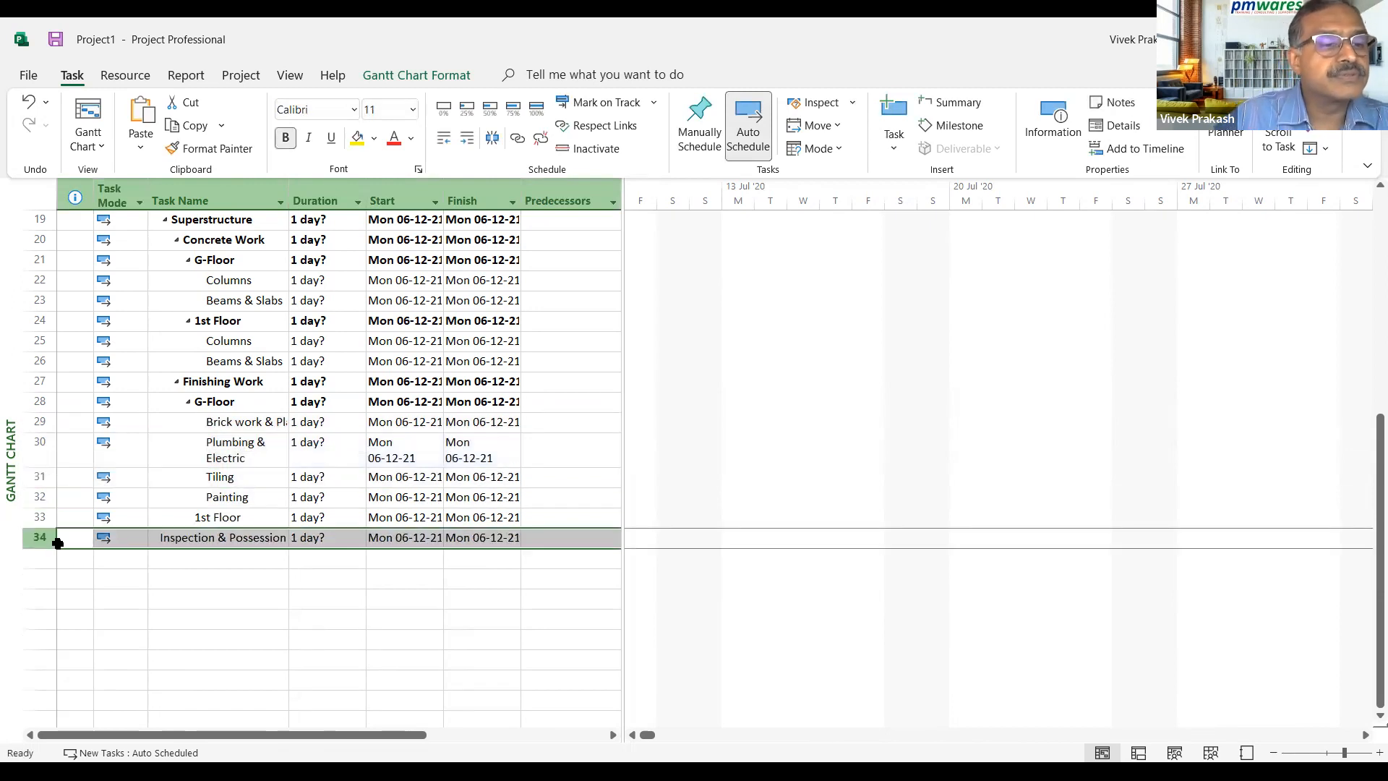
click(69, 539)
key(ctrl+v)
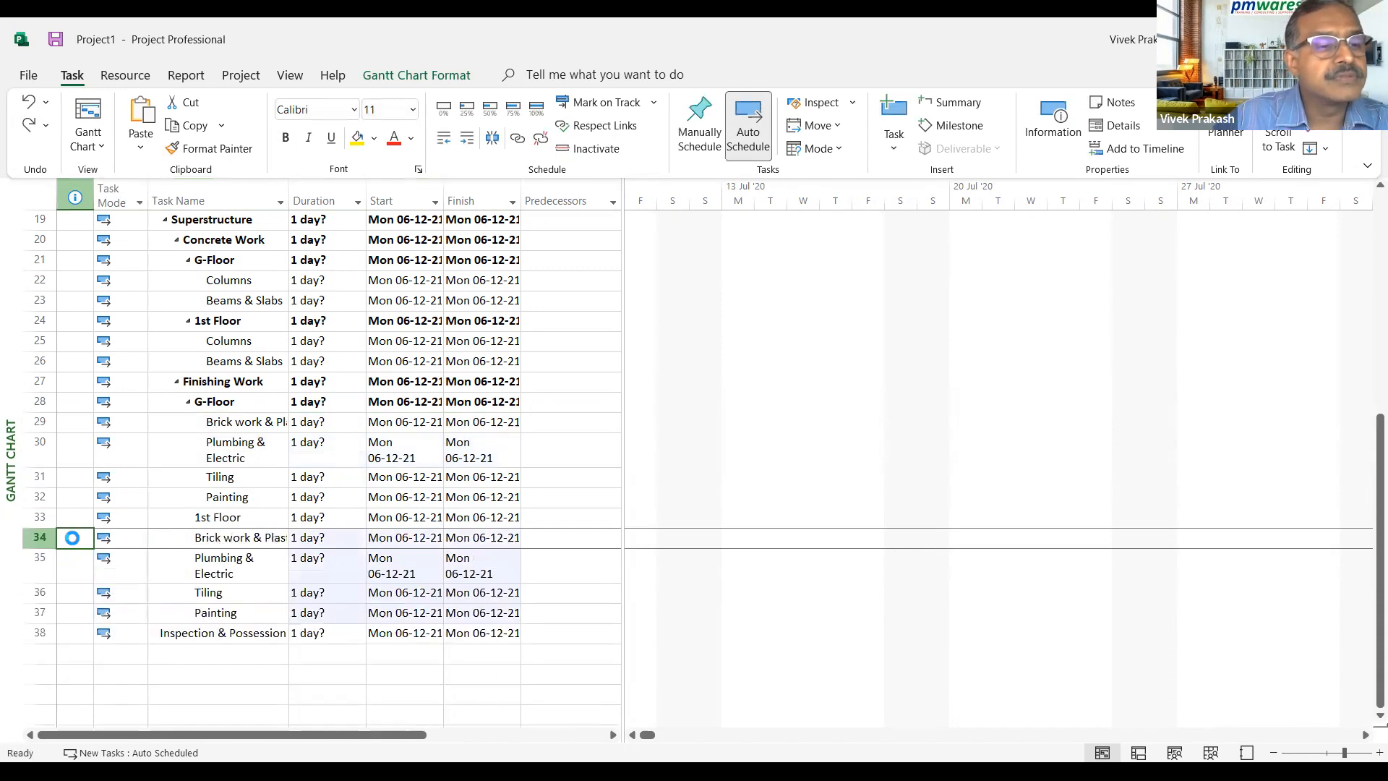
Indent the four pasted tasks one level so they become subtasks of the Finishing Work 1st Floor
shift+click(219, 614)
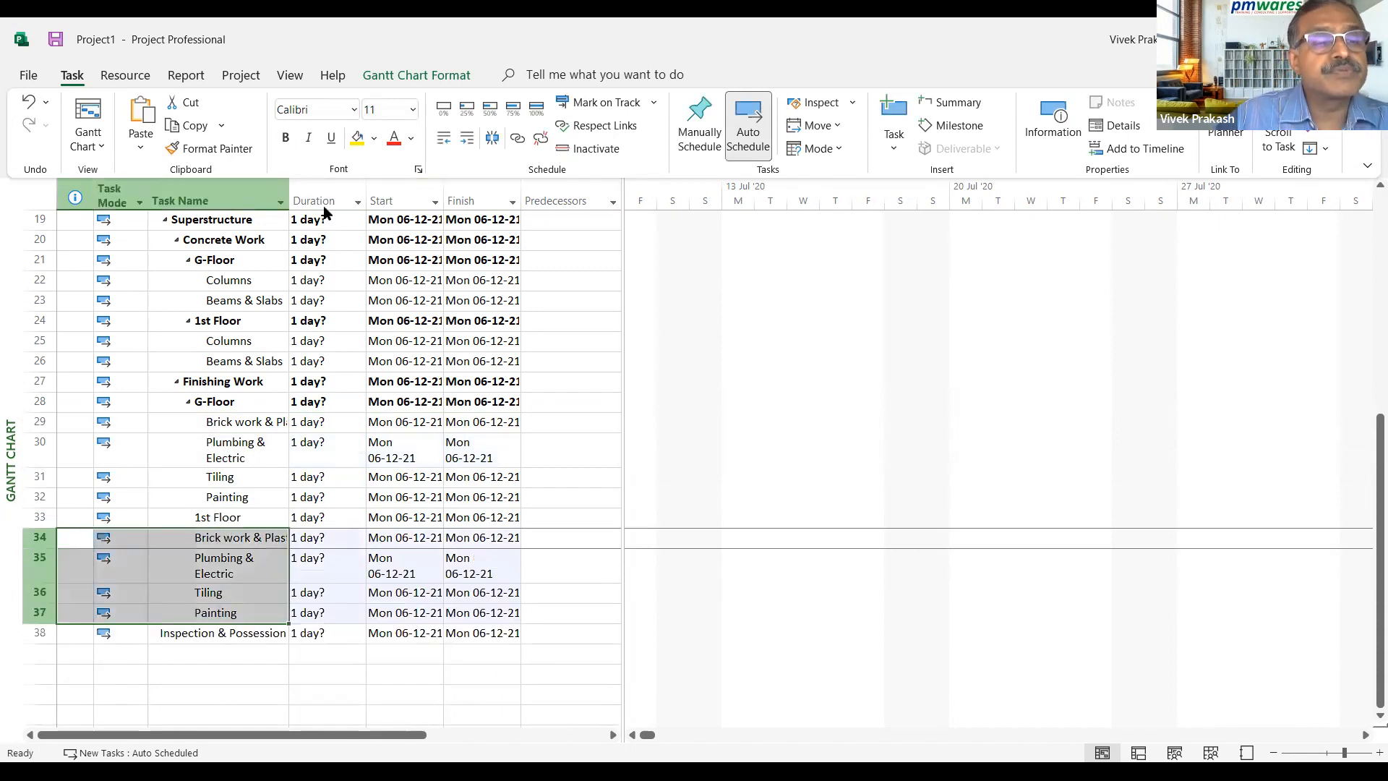
click(467, 137)
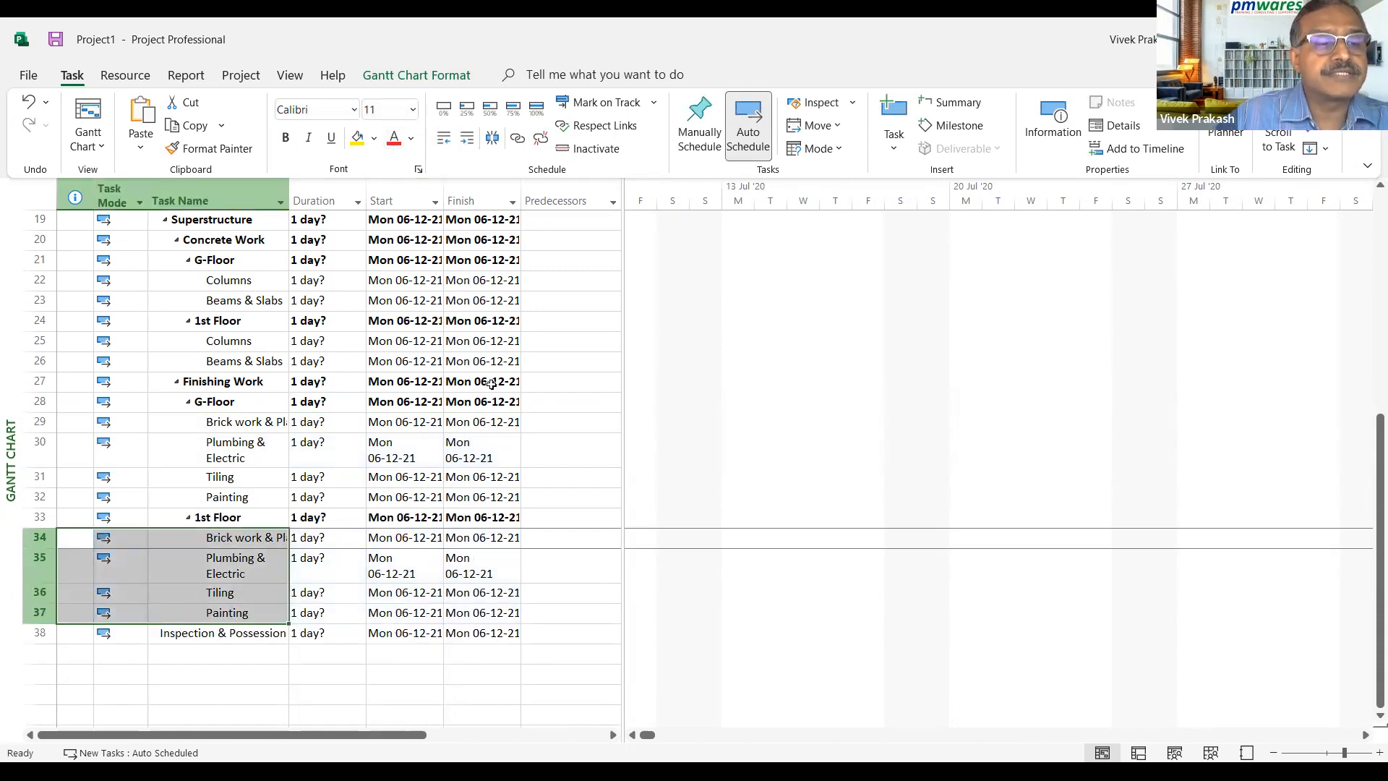
Widen the Task Name column so the long task names fit on one line
click(235, 650)
click(238, 633)
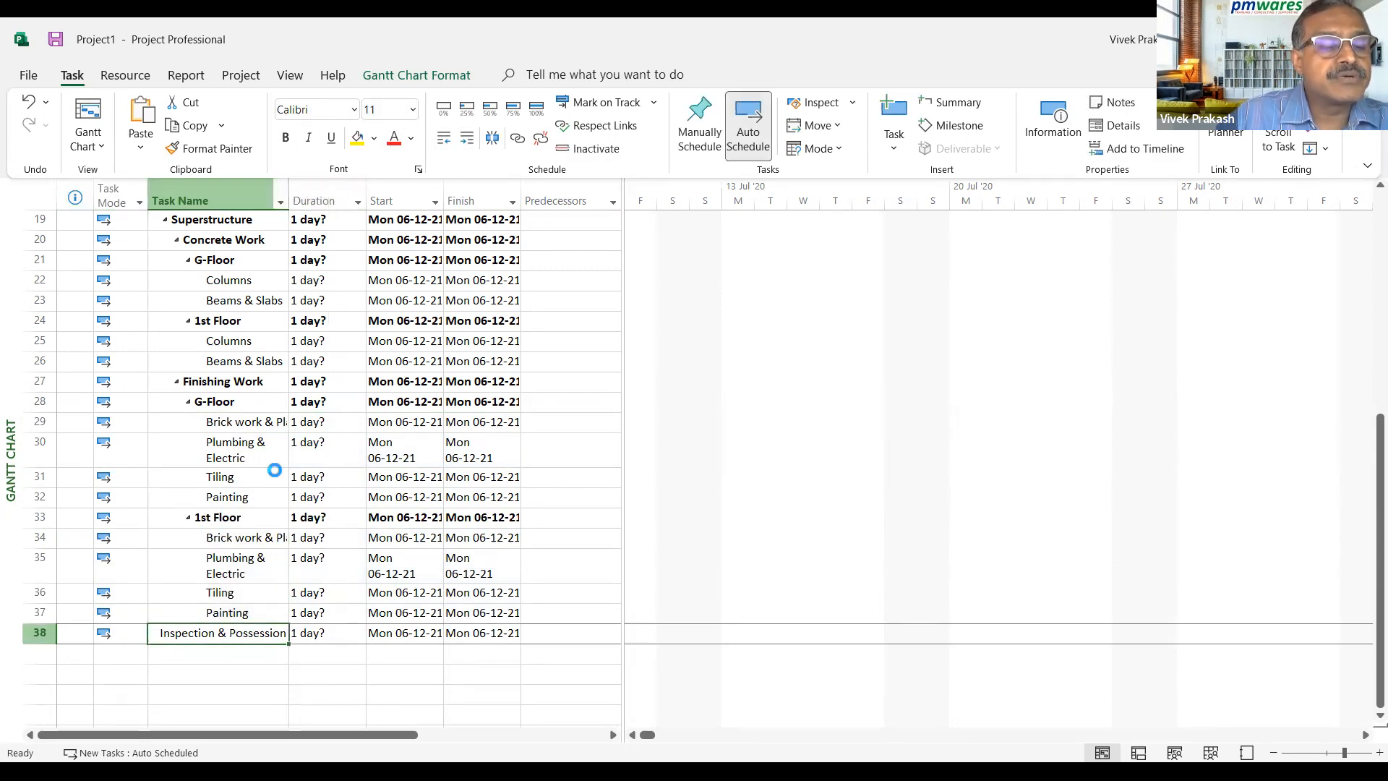
scroll(246, 564, down, 2)
key(Down)
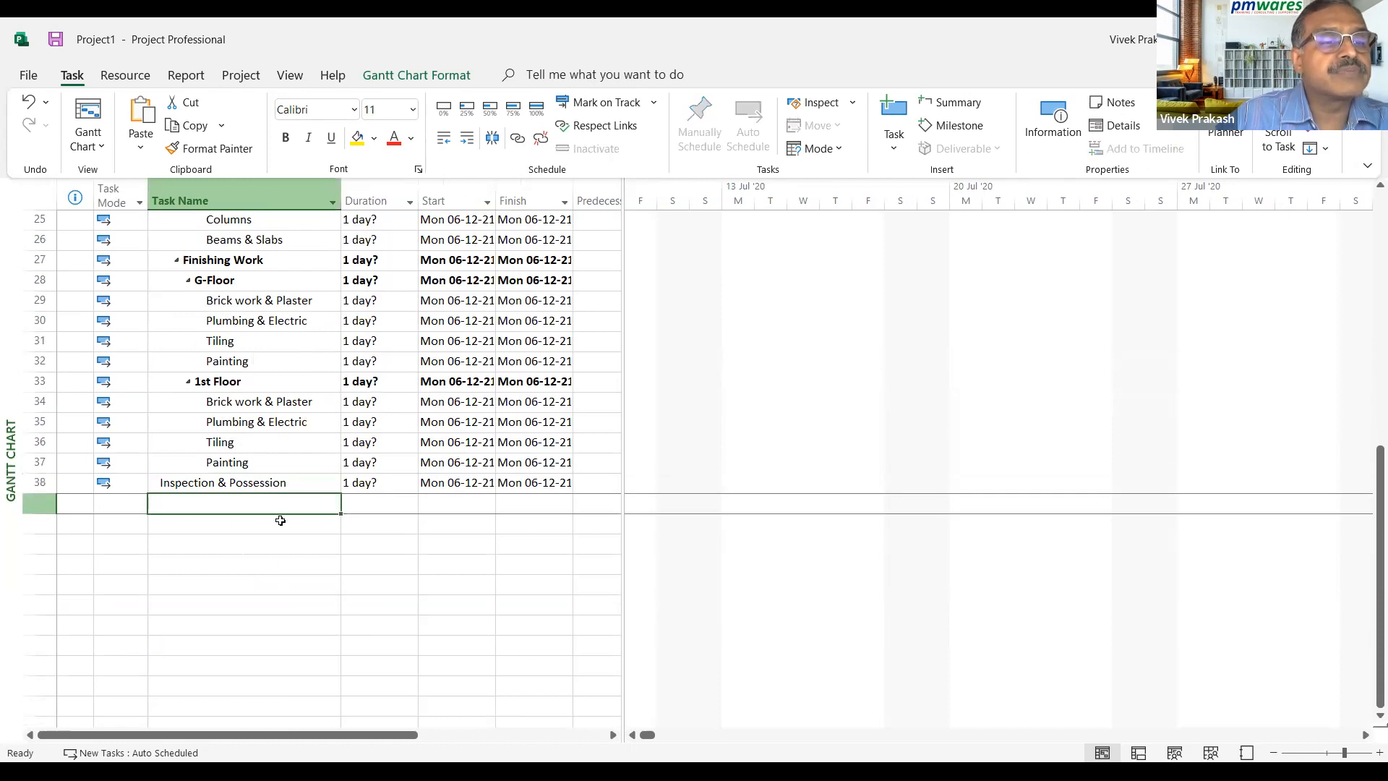
scroll(279, 521, up, 4)
scroll(281, 521, down, 3)
scroll(281, 520, up, 2)
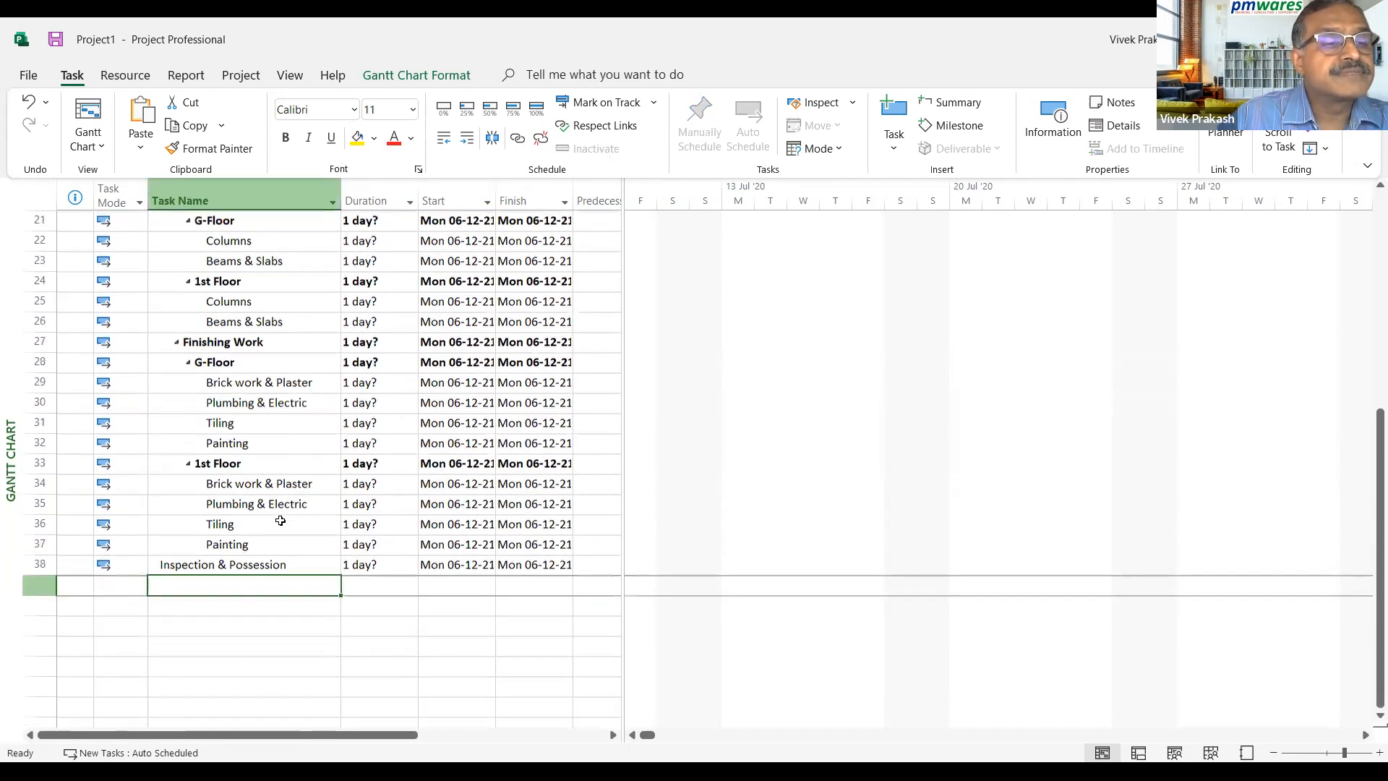
scroll(279, 520, down, 2)
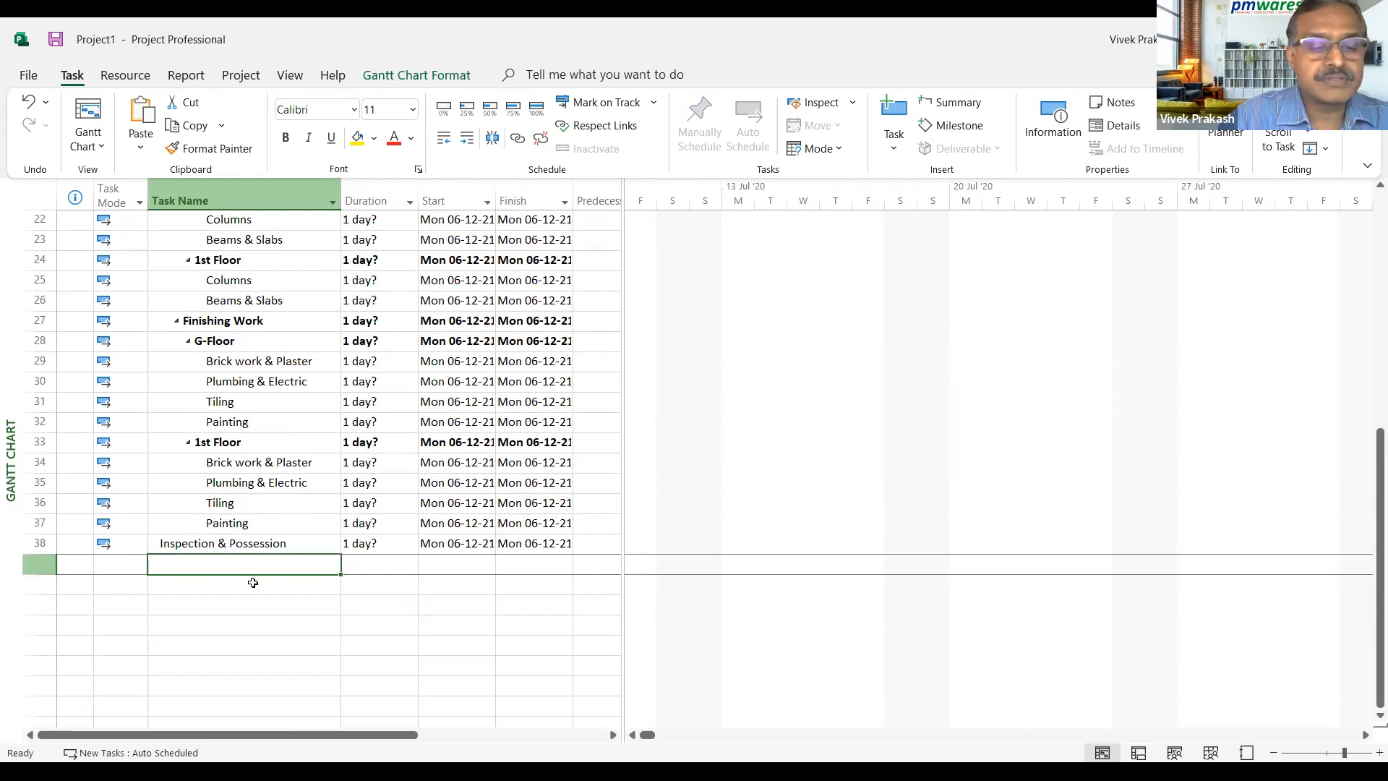
Add two tasks named Inspection and Handover below Inspection & Possession at the end of the list
text(Inspection)
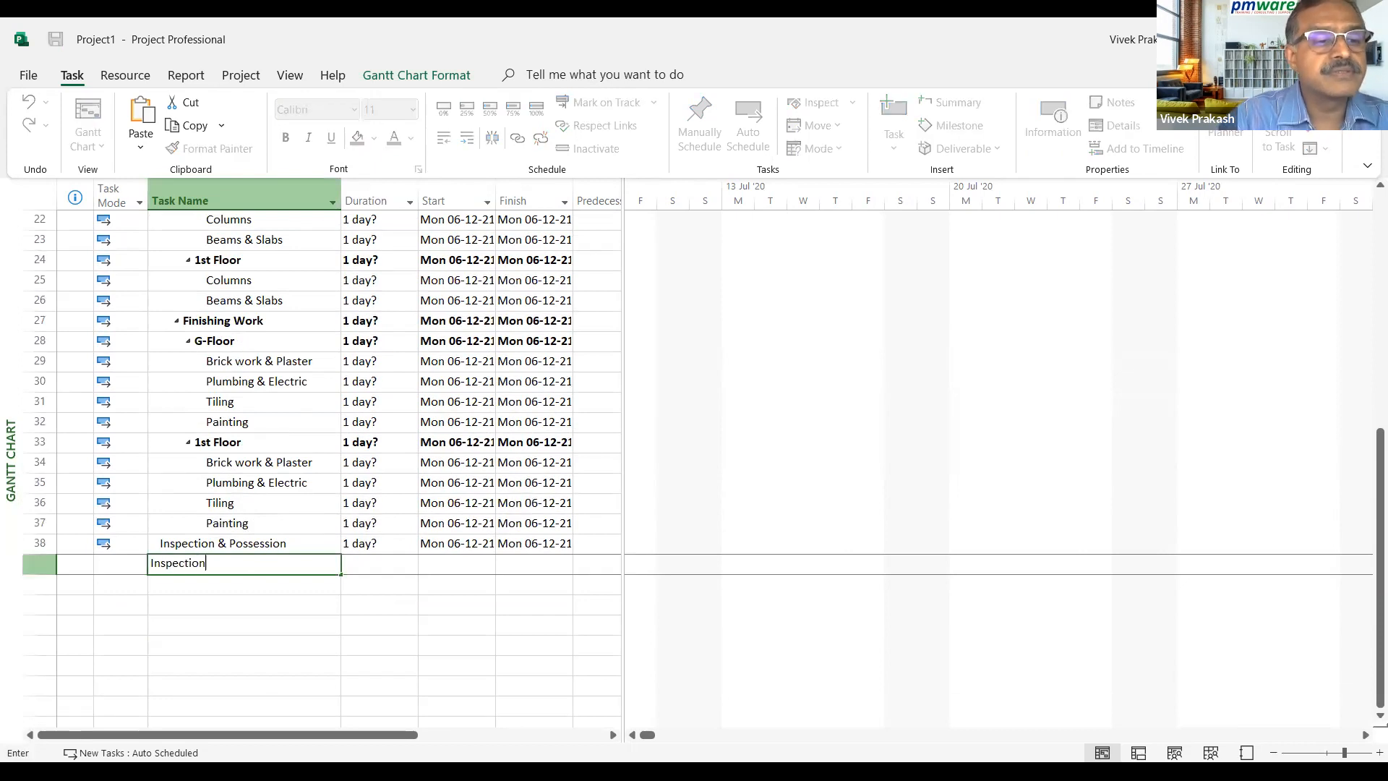
click(253, 582)
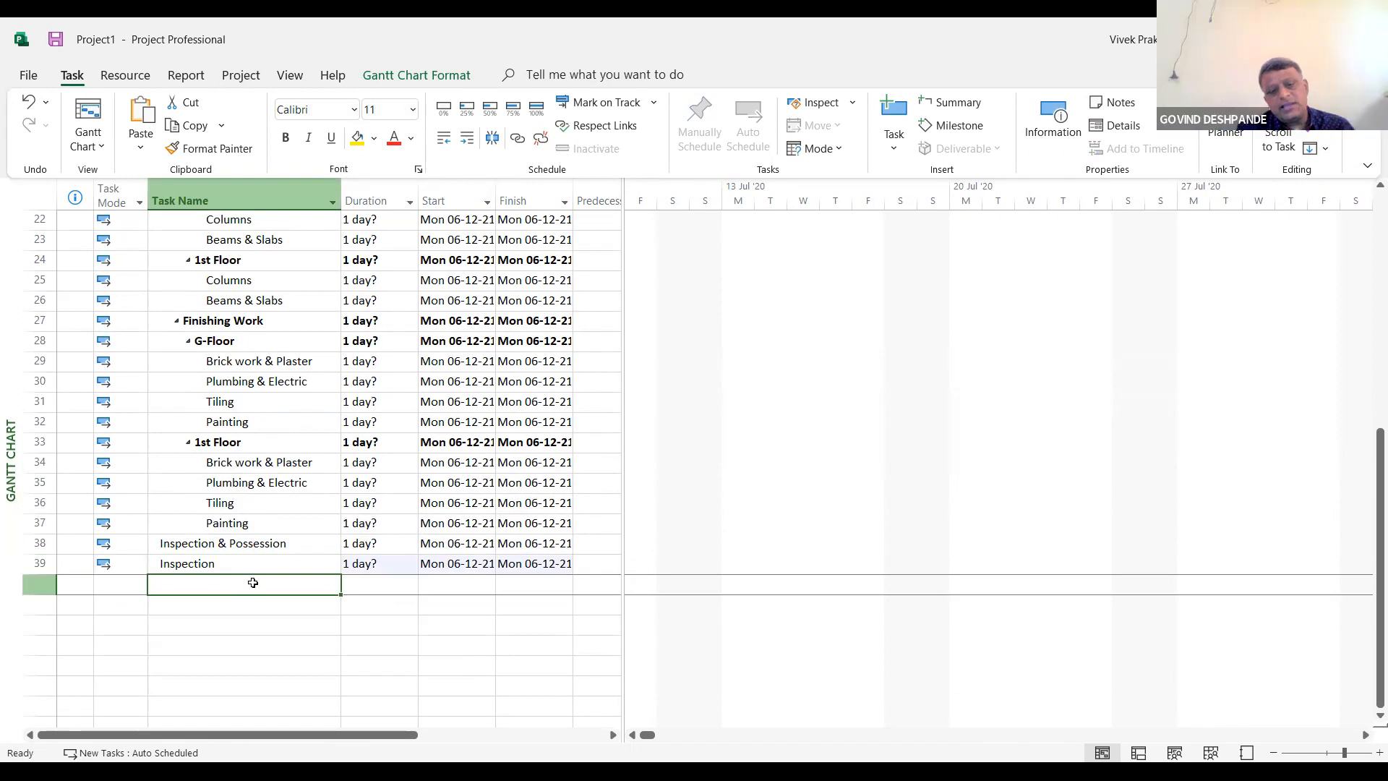
text(Hanover)
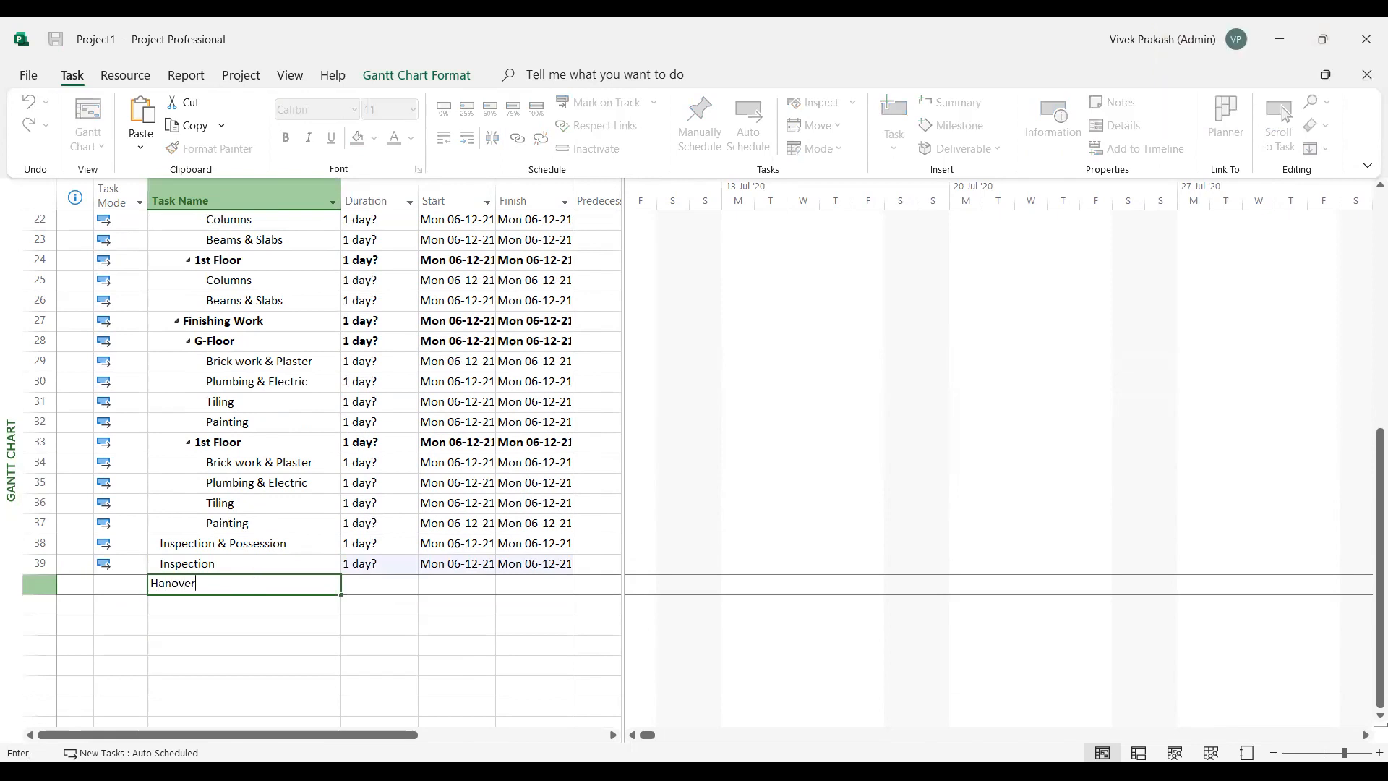
key(Escape)
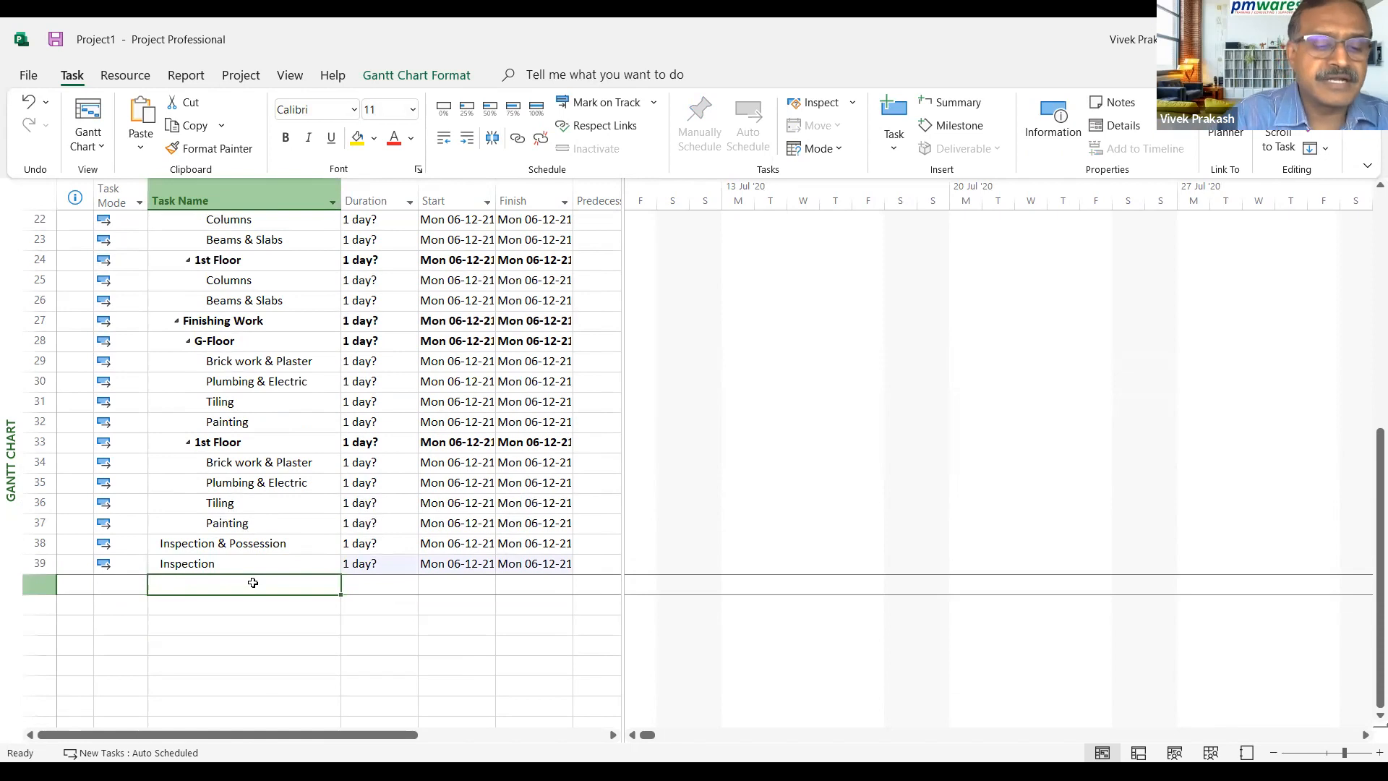
text(Handove)
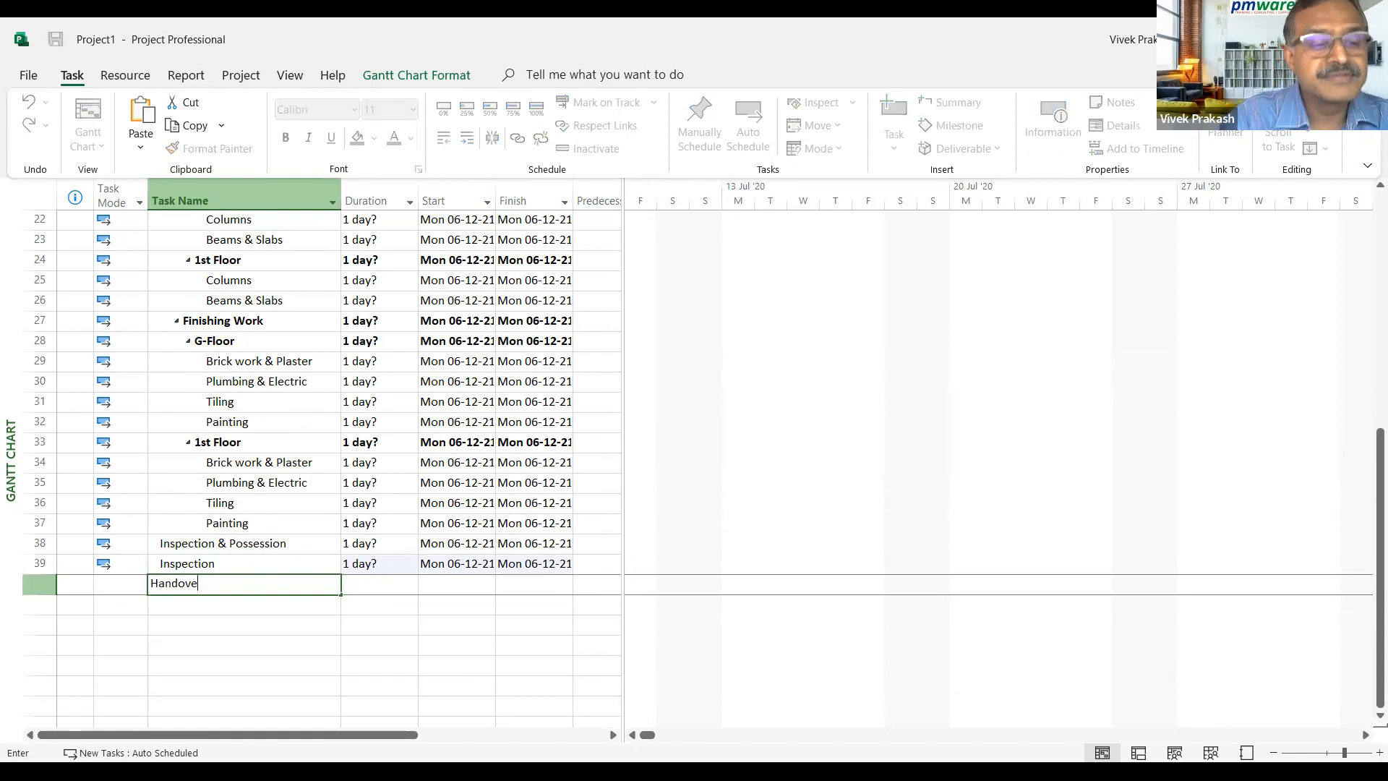
key(Return)
Indent Inspection and Handover one level so they become subtasks of Inspection & Possession
key(Up)
key(Up)
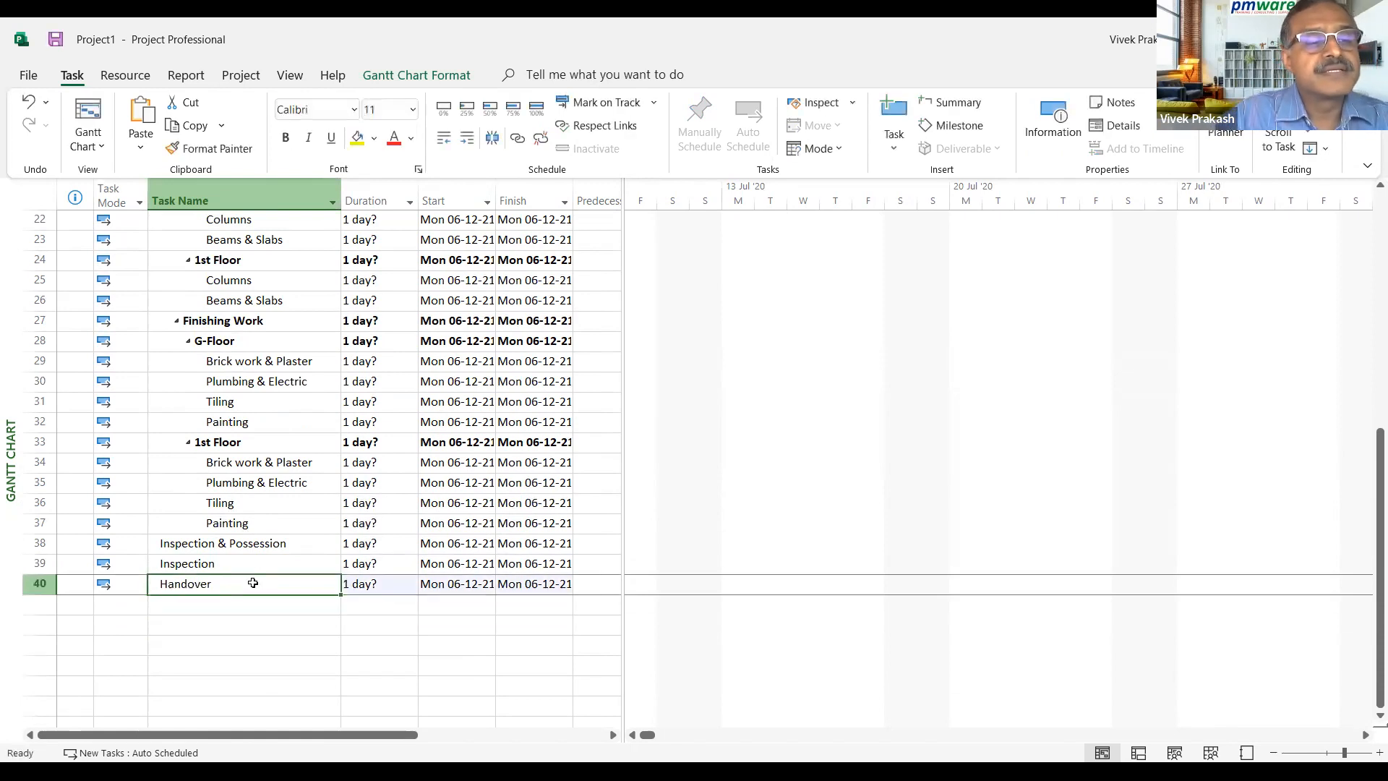
shift+click(253, 582)
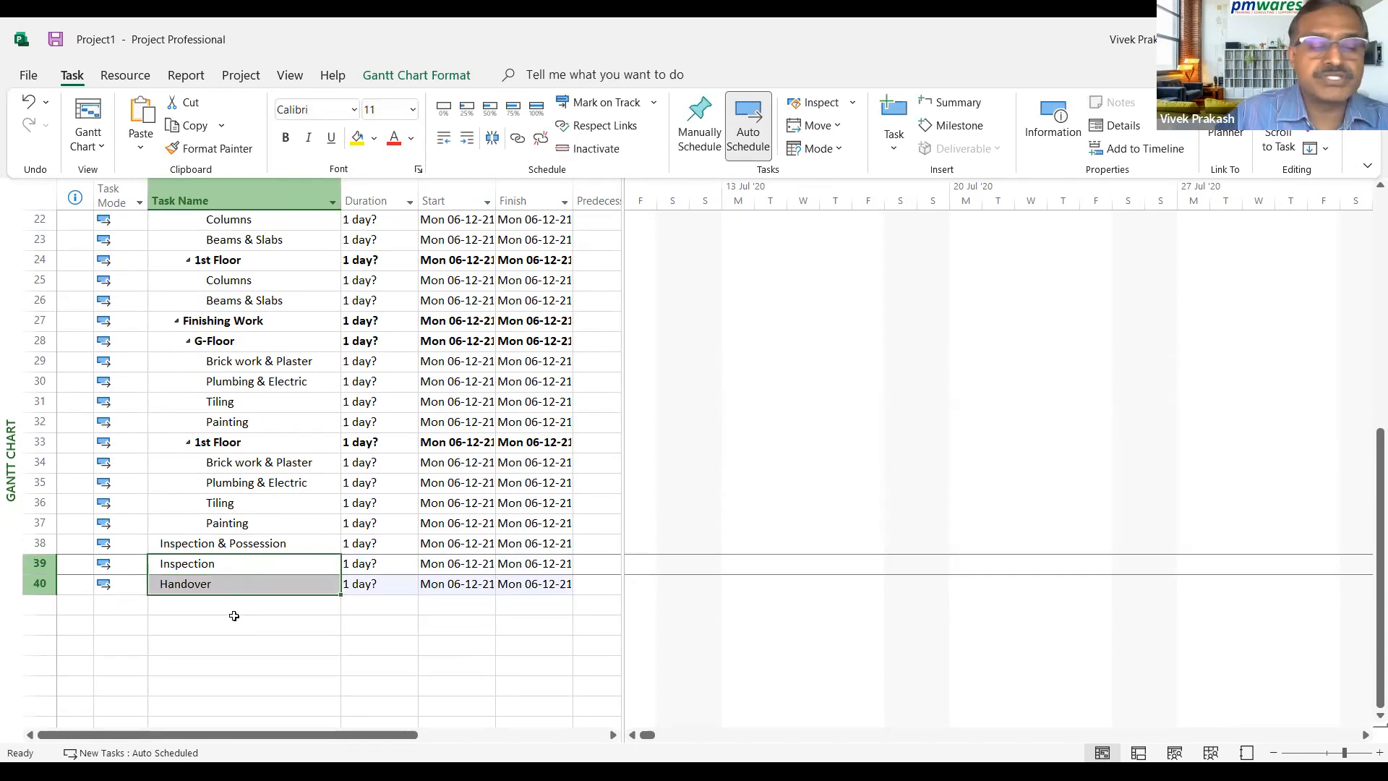
click(468, 139)
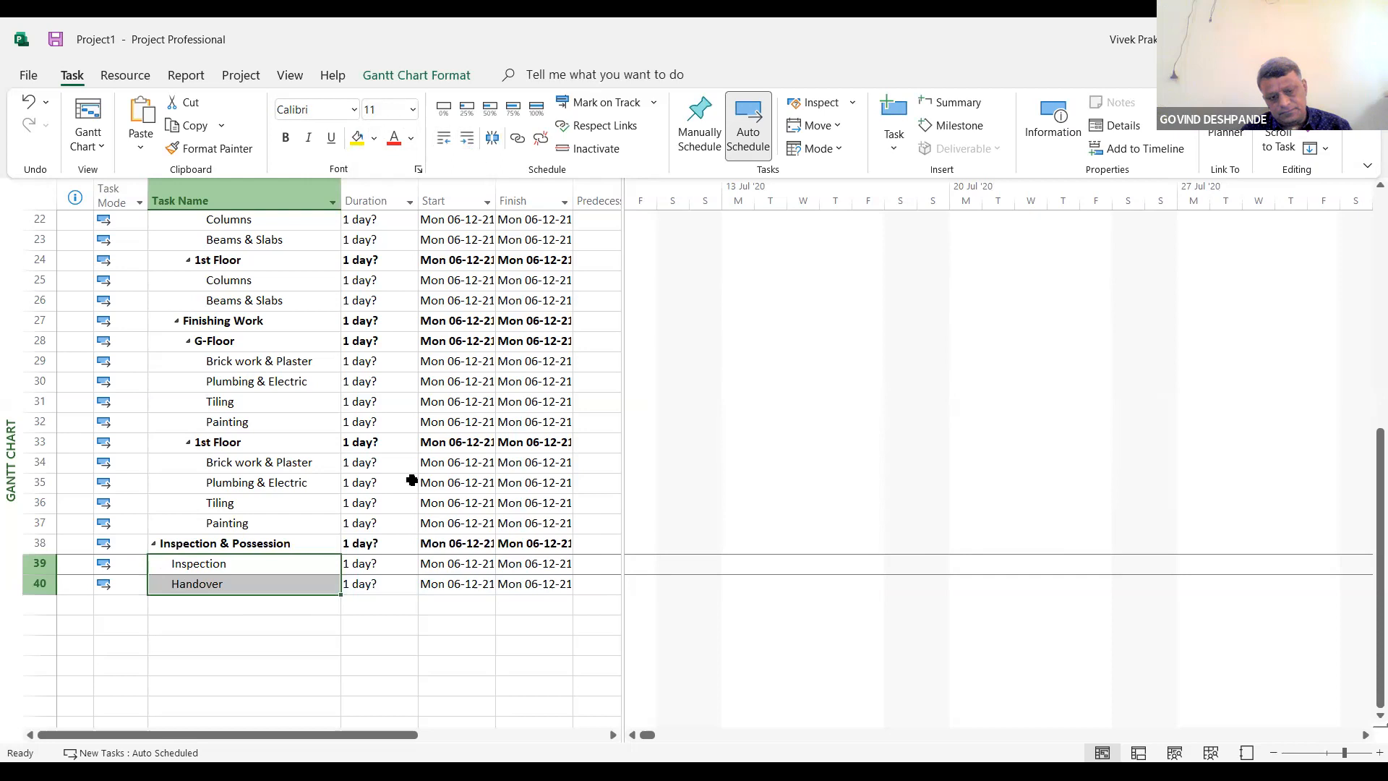
Add a task named House Warming below Handover as another subtask of Inspection & Possession
click(264, 611)
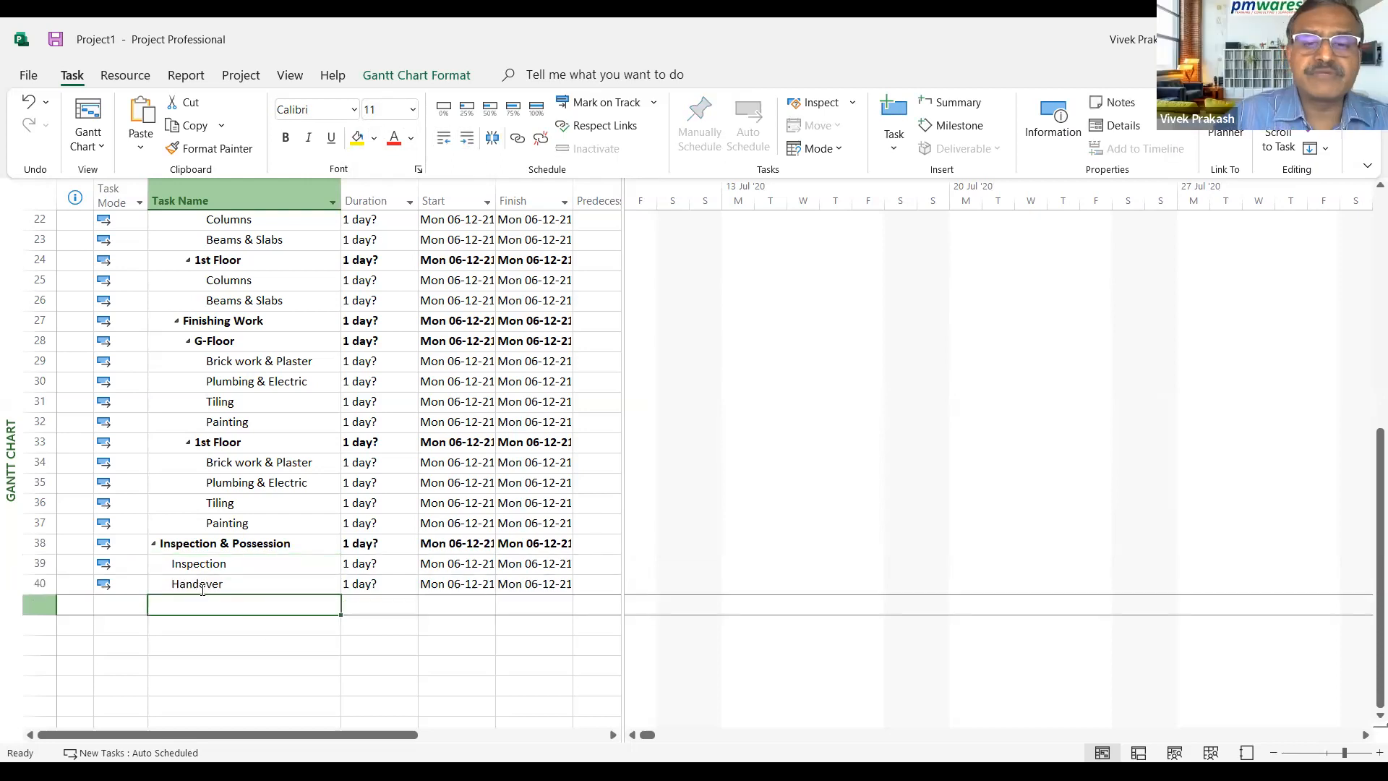
text(Hou)
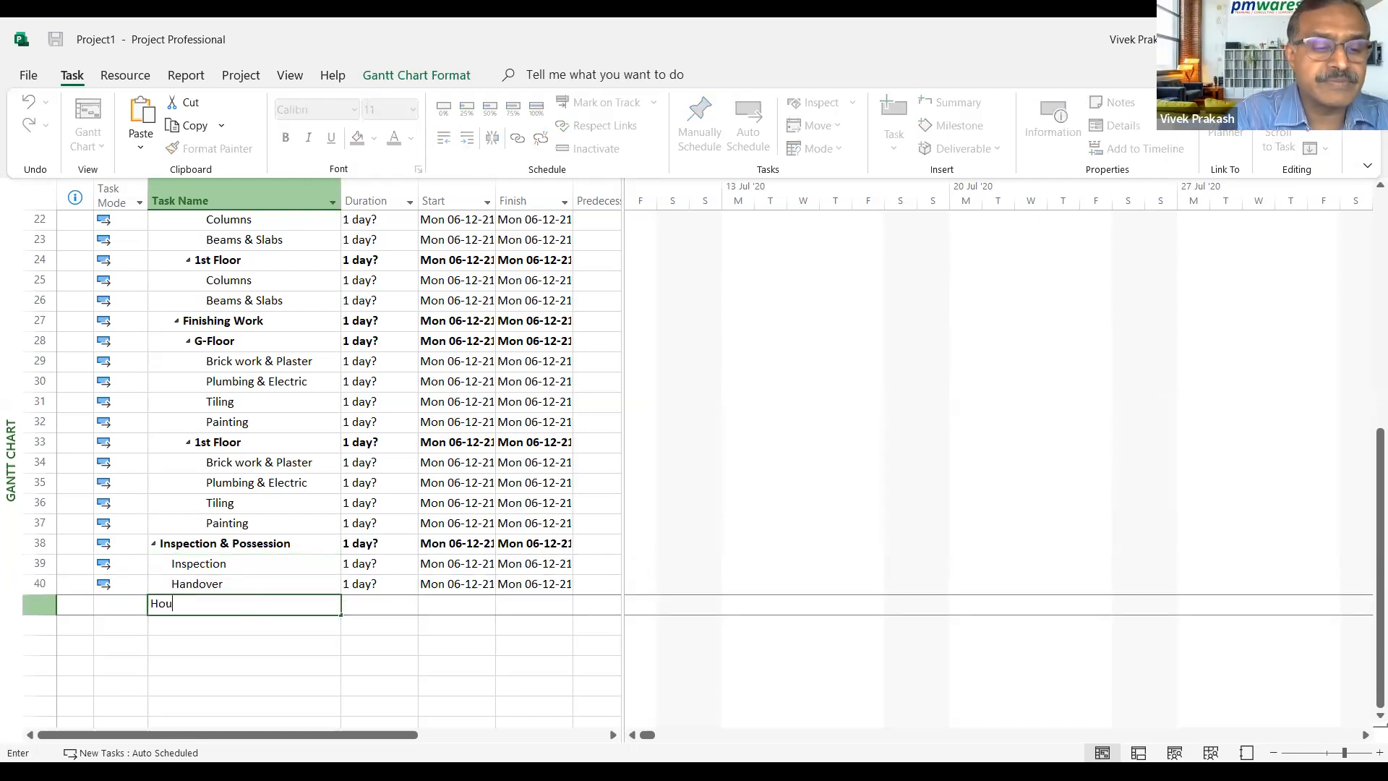
text(se Wo)
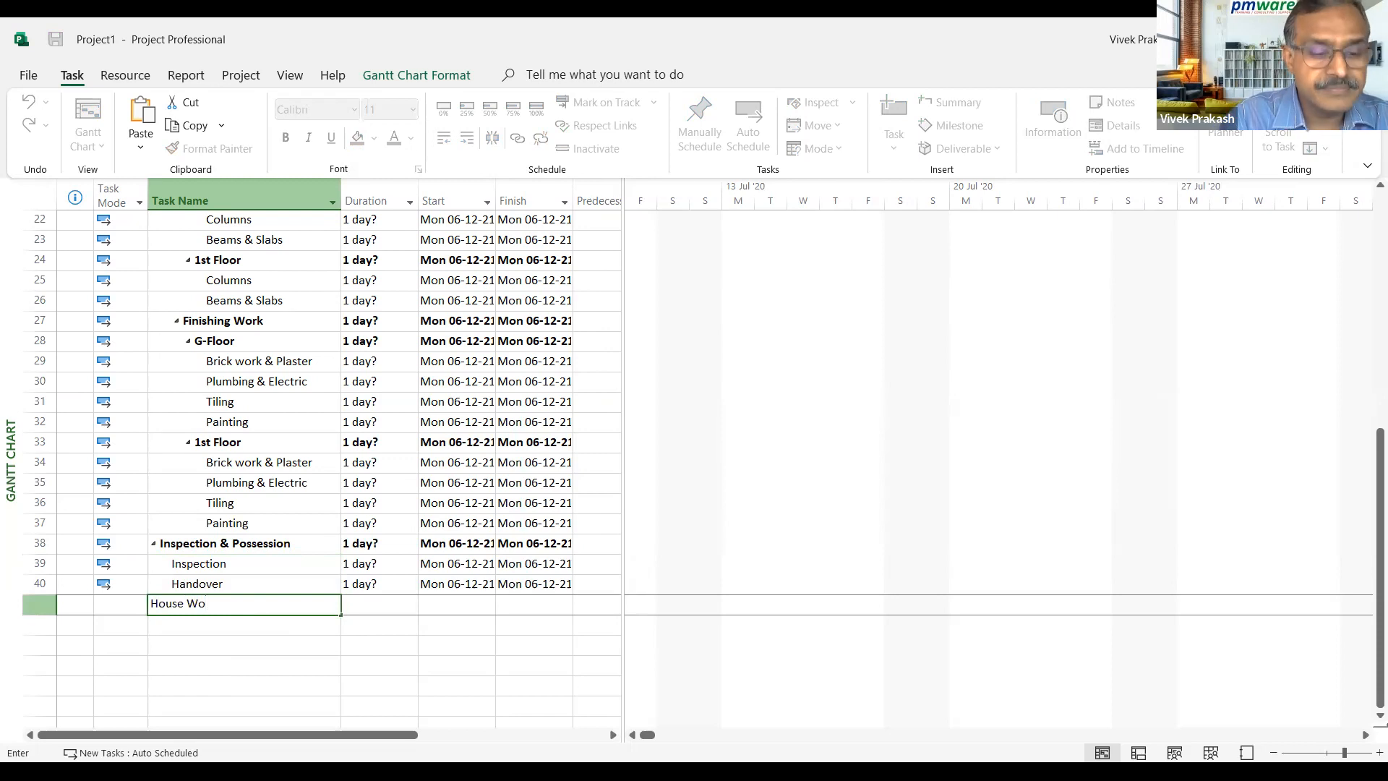
text(arming)
key(Return)
key(Up)
key(Up)
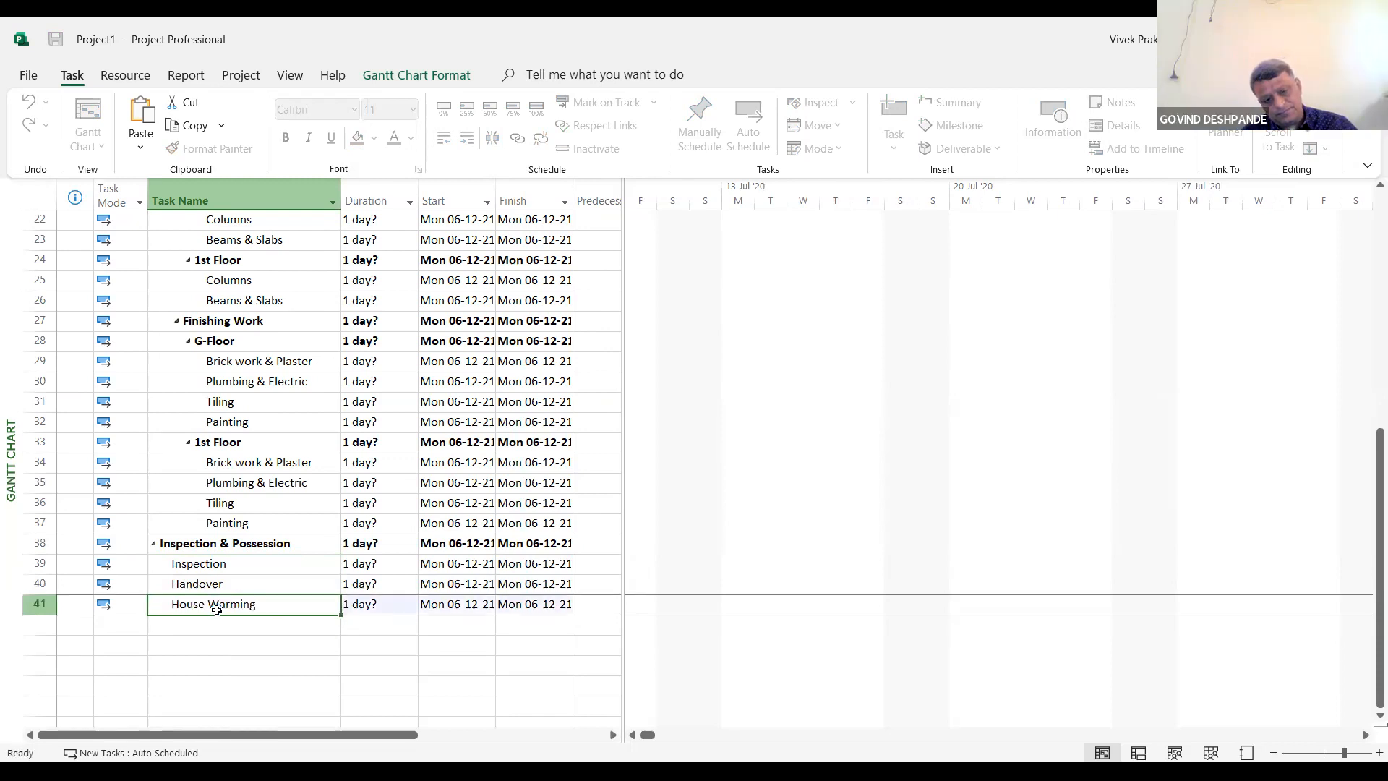
key(Up)
key(shift+Down)
key(shift+Down)
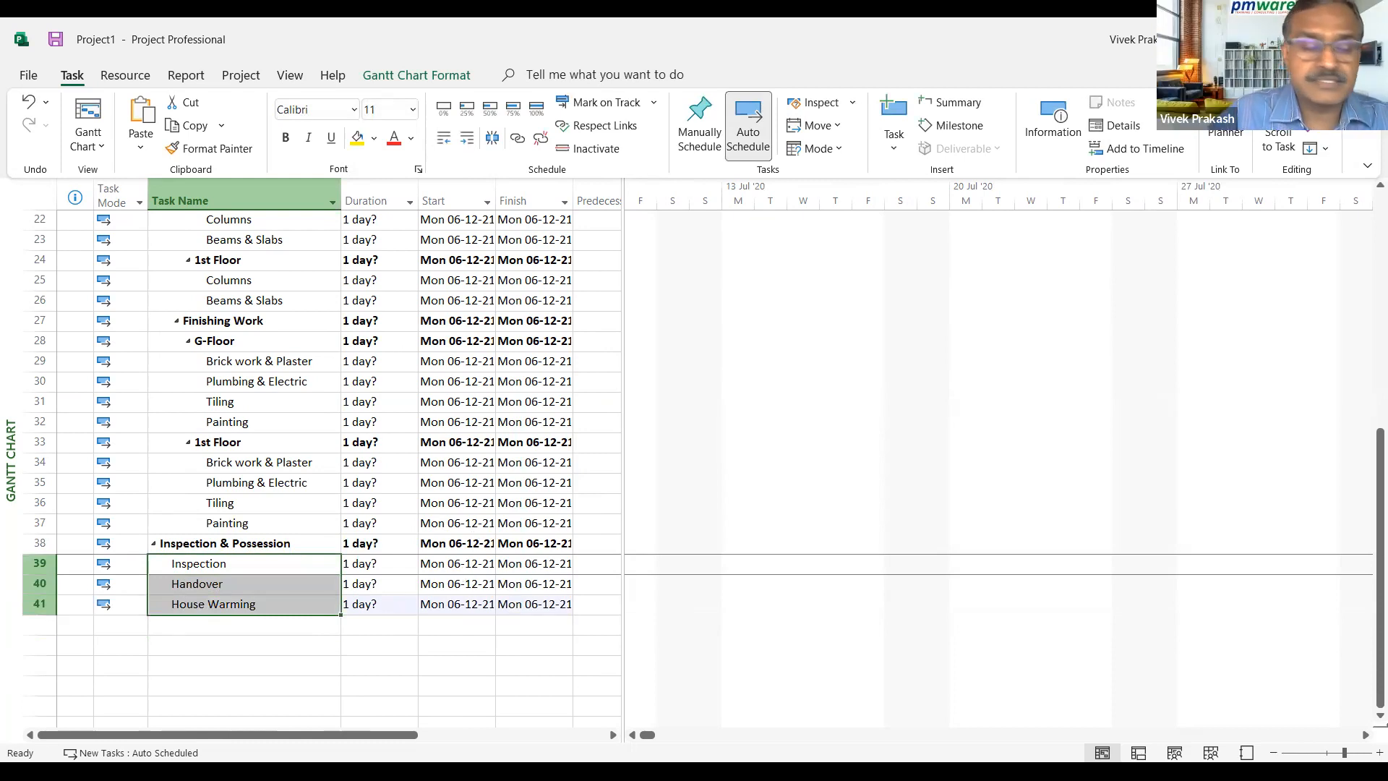
click(266, 641)
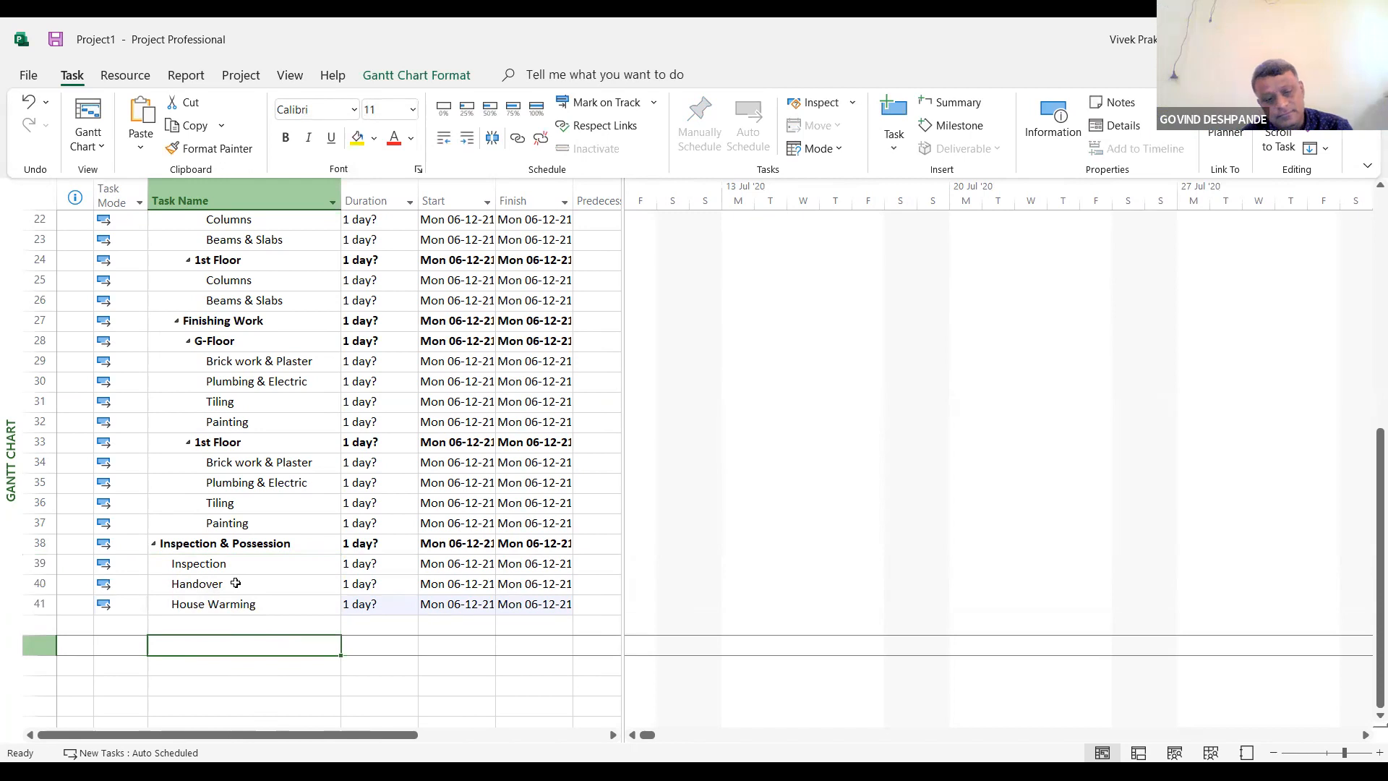
Rename the Scope Prep task under Proj Planning as Scope/Budget & scheduling Prep
scroll(236, 583, up, 2)
scroll(236, 582, down, 3)
scroll(236, 583, up, 2)
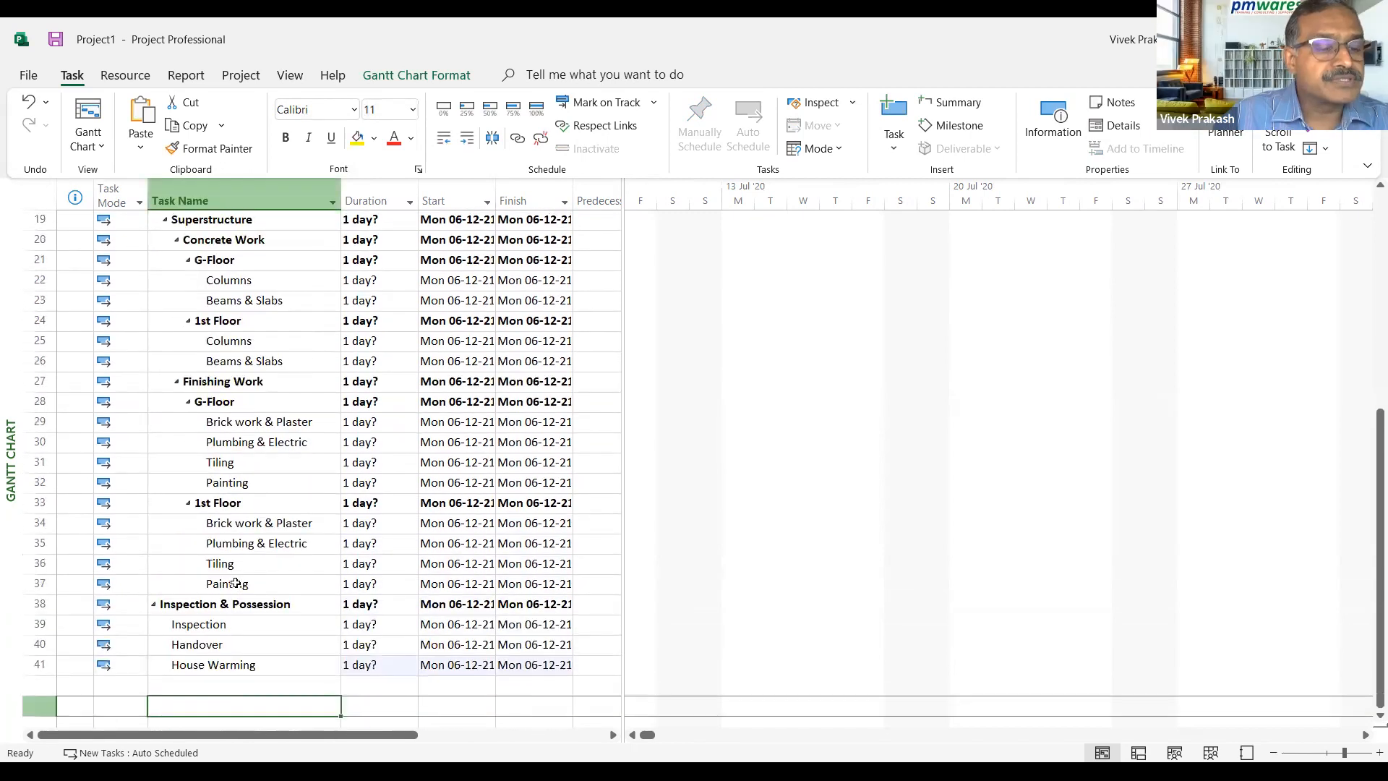
scroll(236, 583, up, 6)
scroll(236, 583, down, 3)
scroll(236, 583, up, 3)
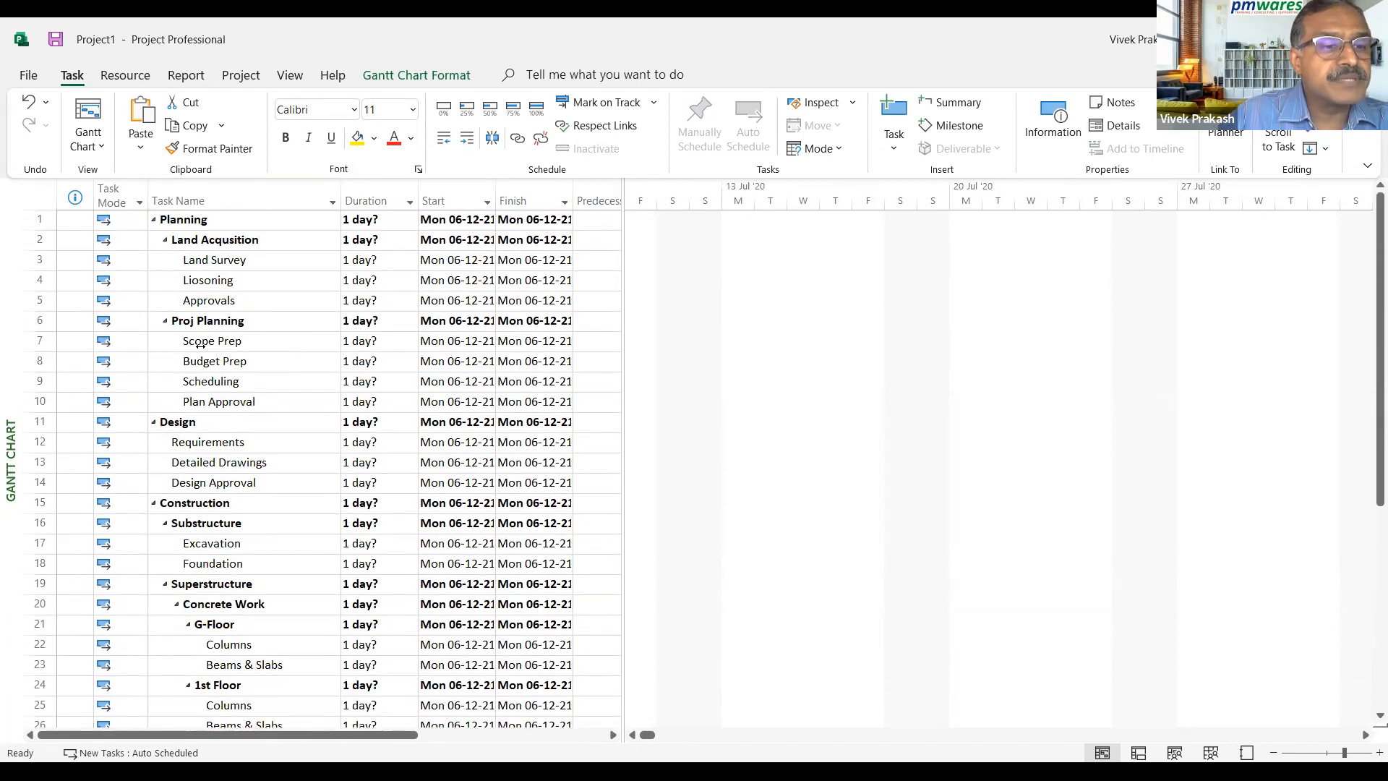
click(250, 340)
key(F2)
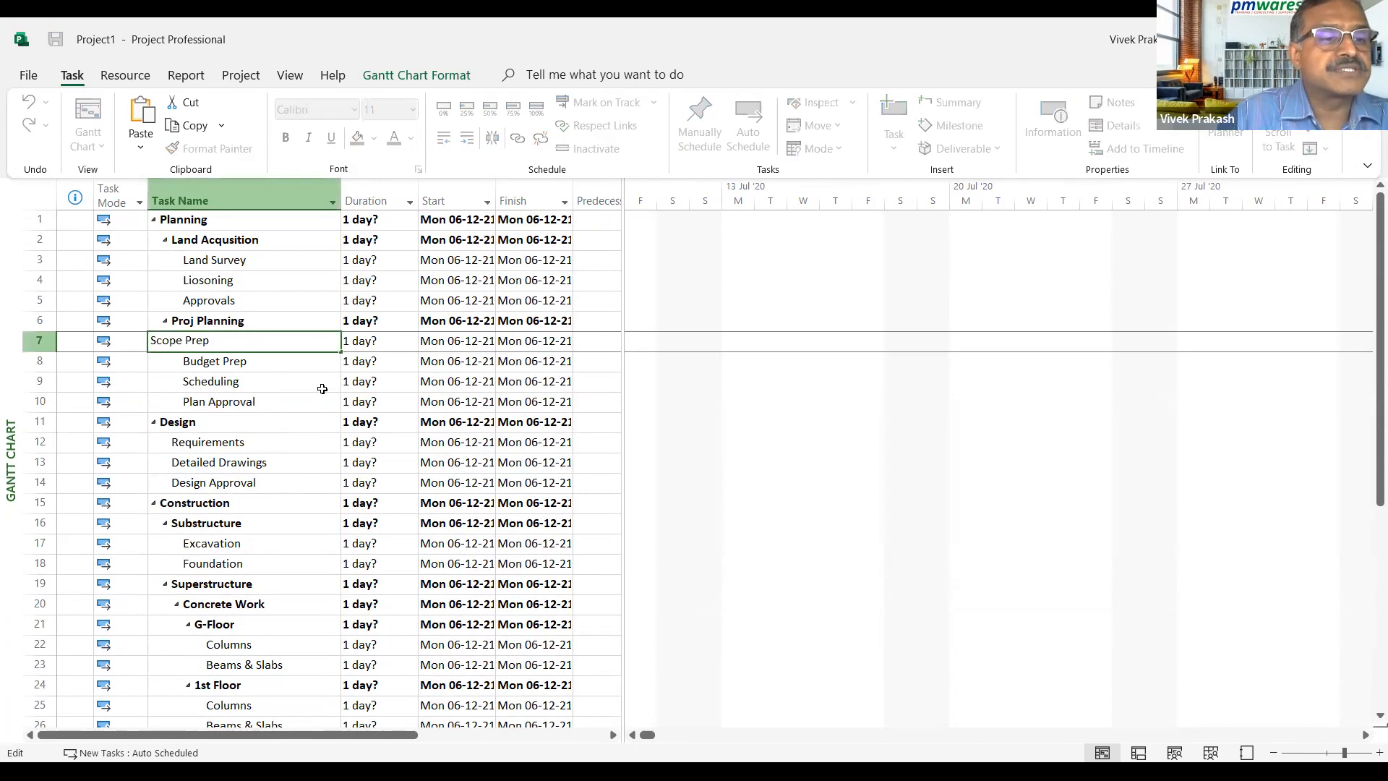
text(/Bu)
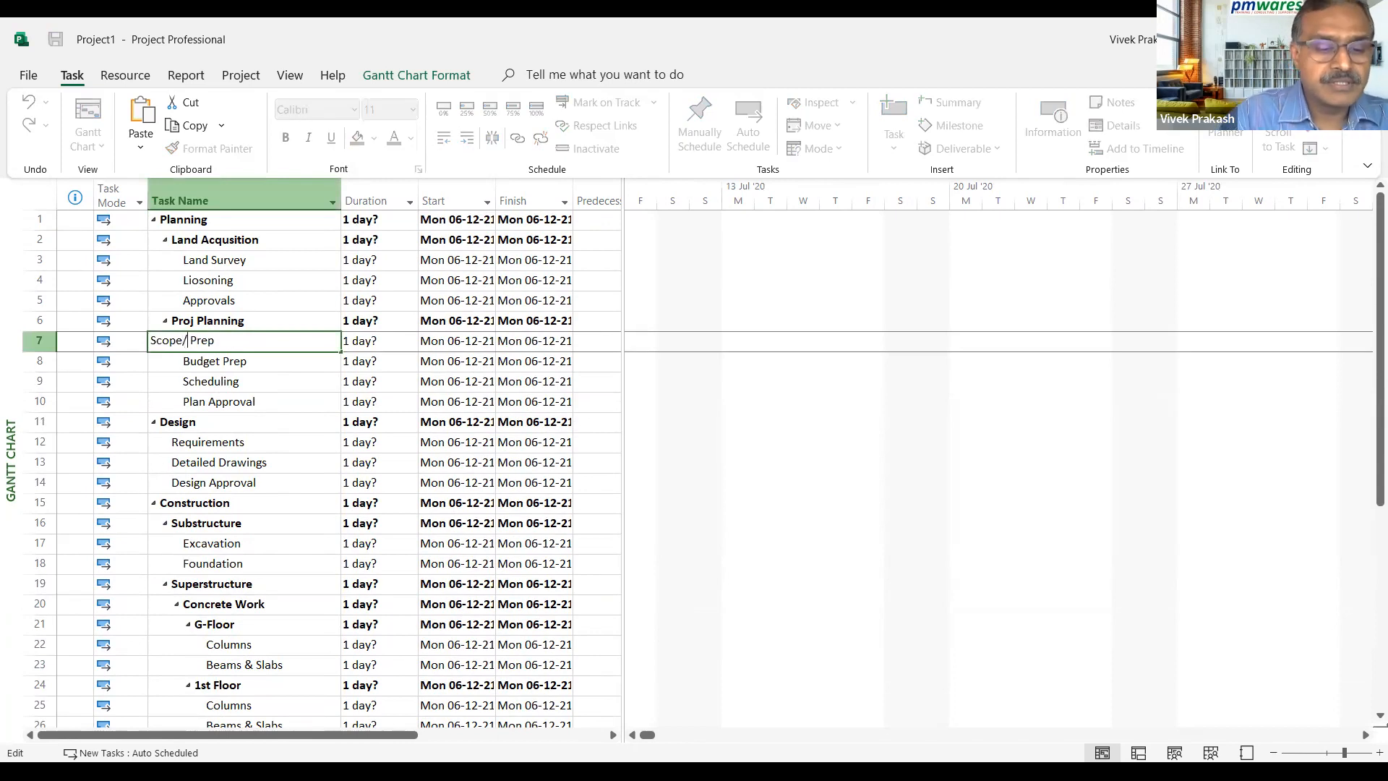
text(dg)
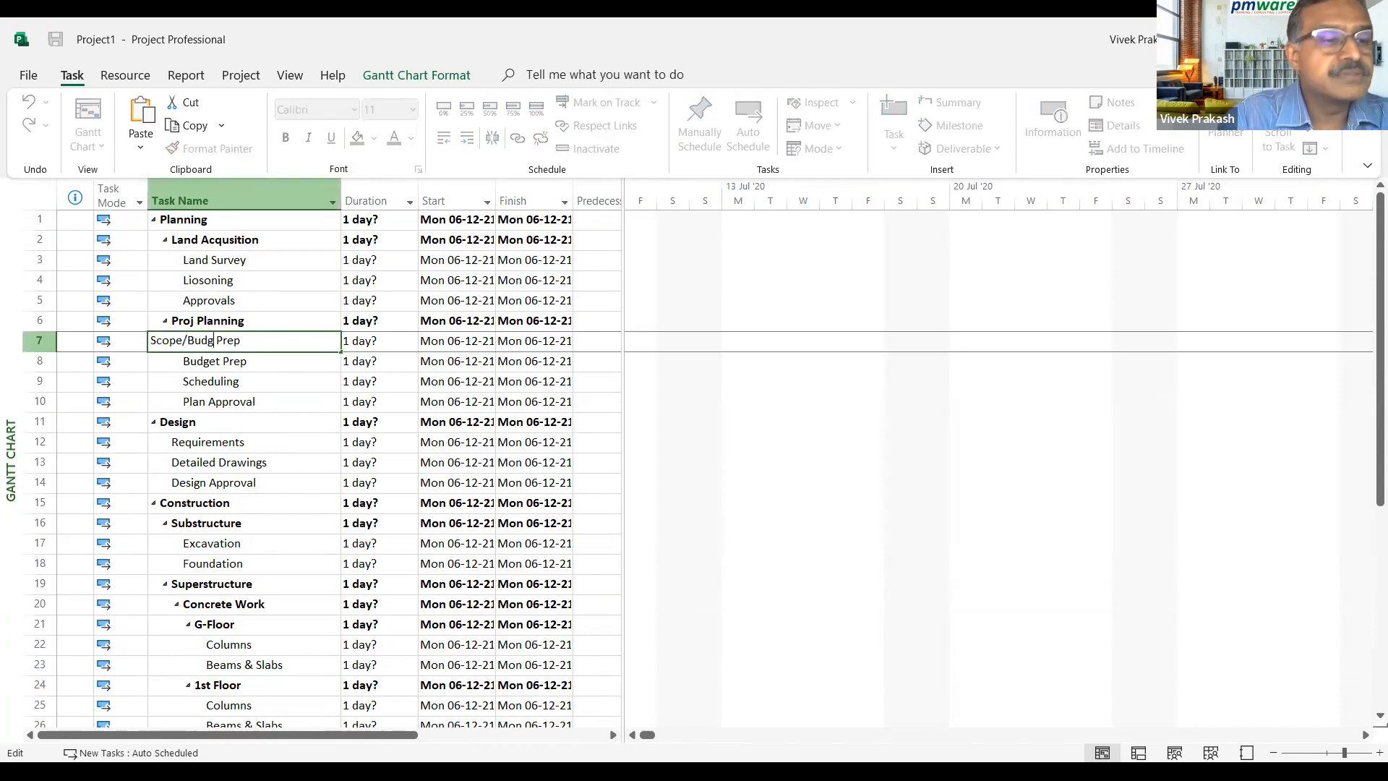
text(et)
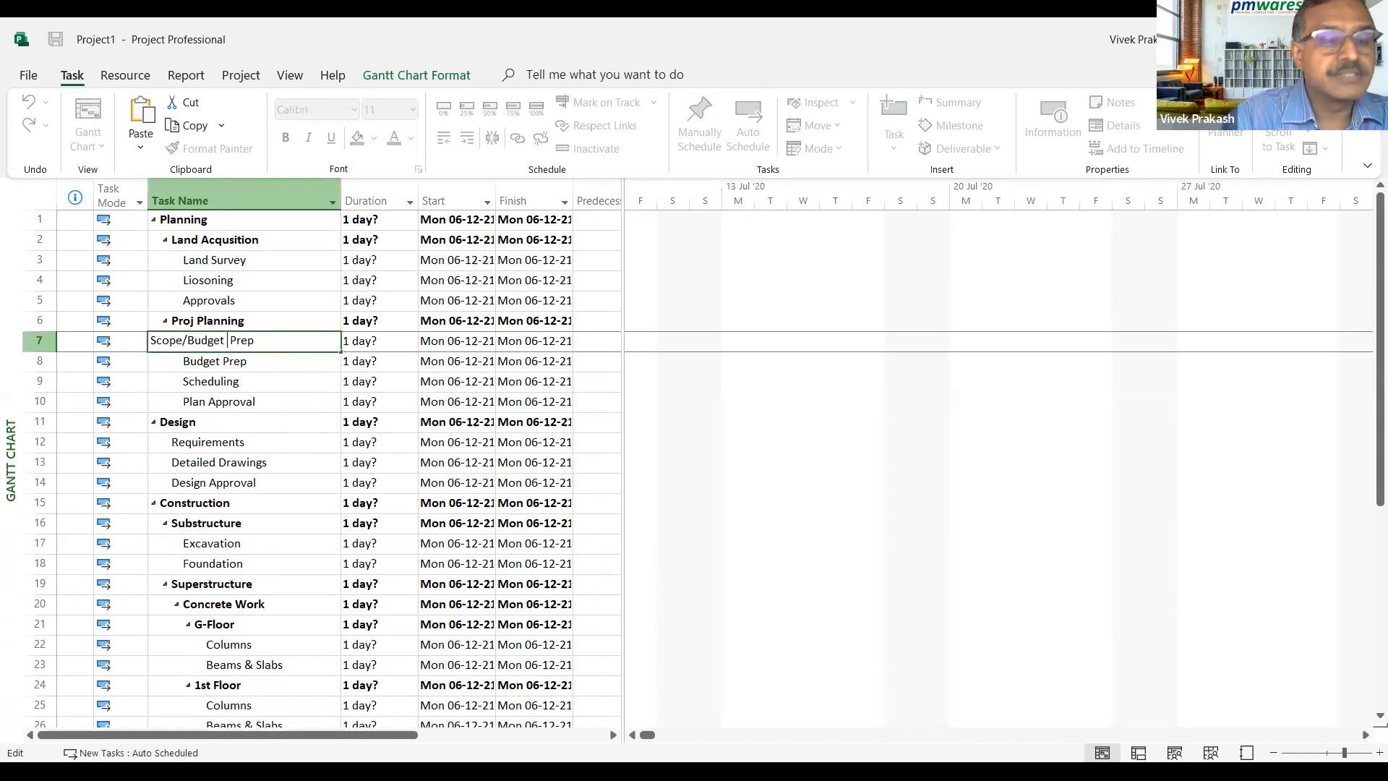
text( & scheduling)
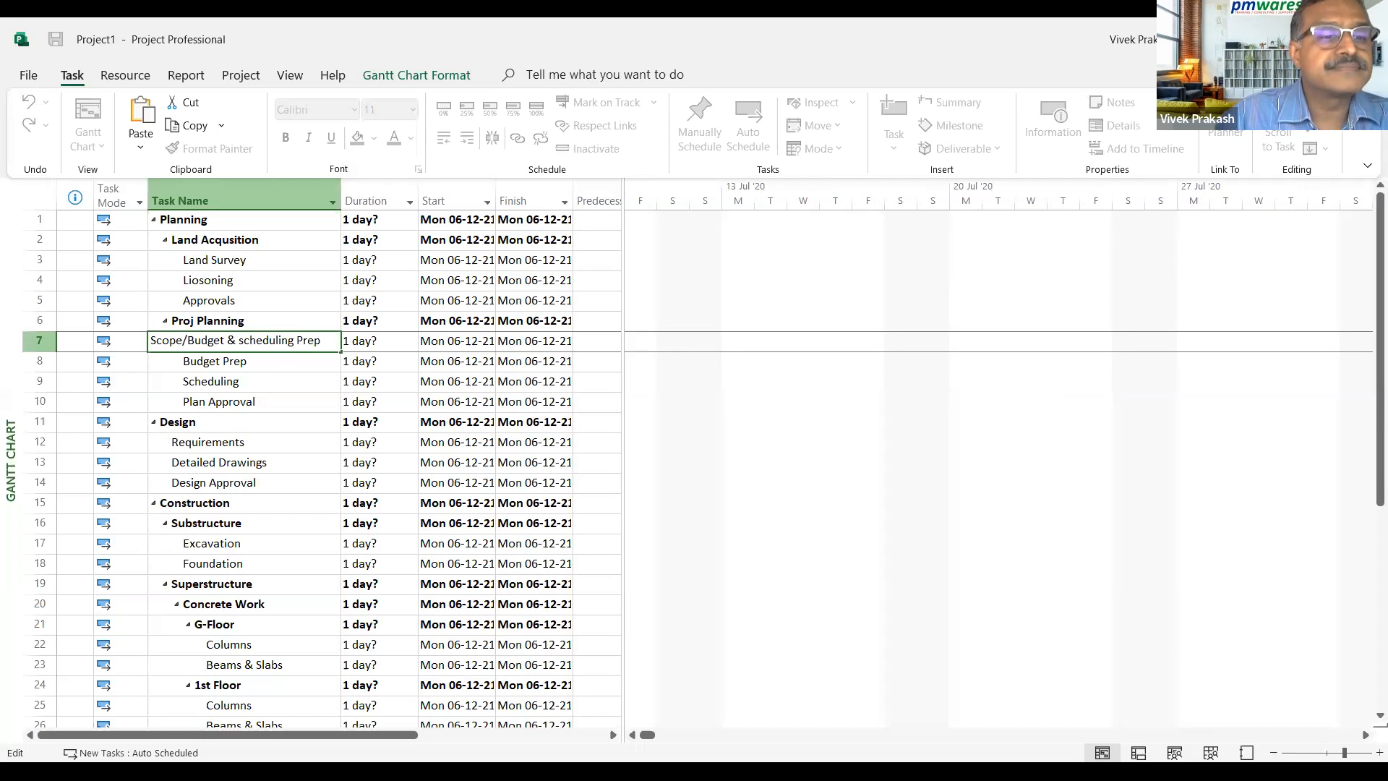
key(Return)
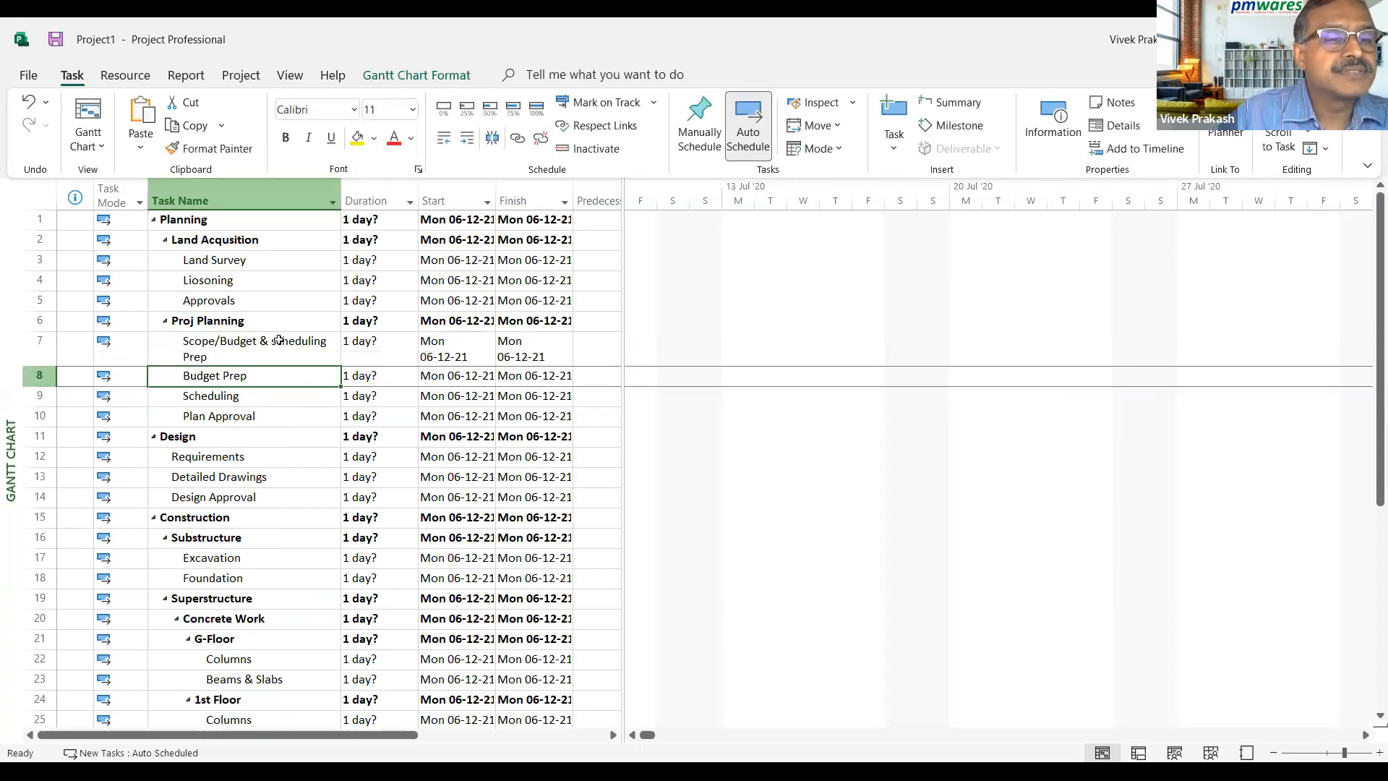
Rename the first subtask under Proj Planning as Scope/Budget & Schedule Prep
click(279, 340)
click(279, 339)
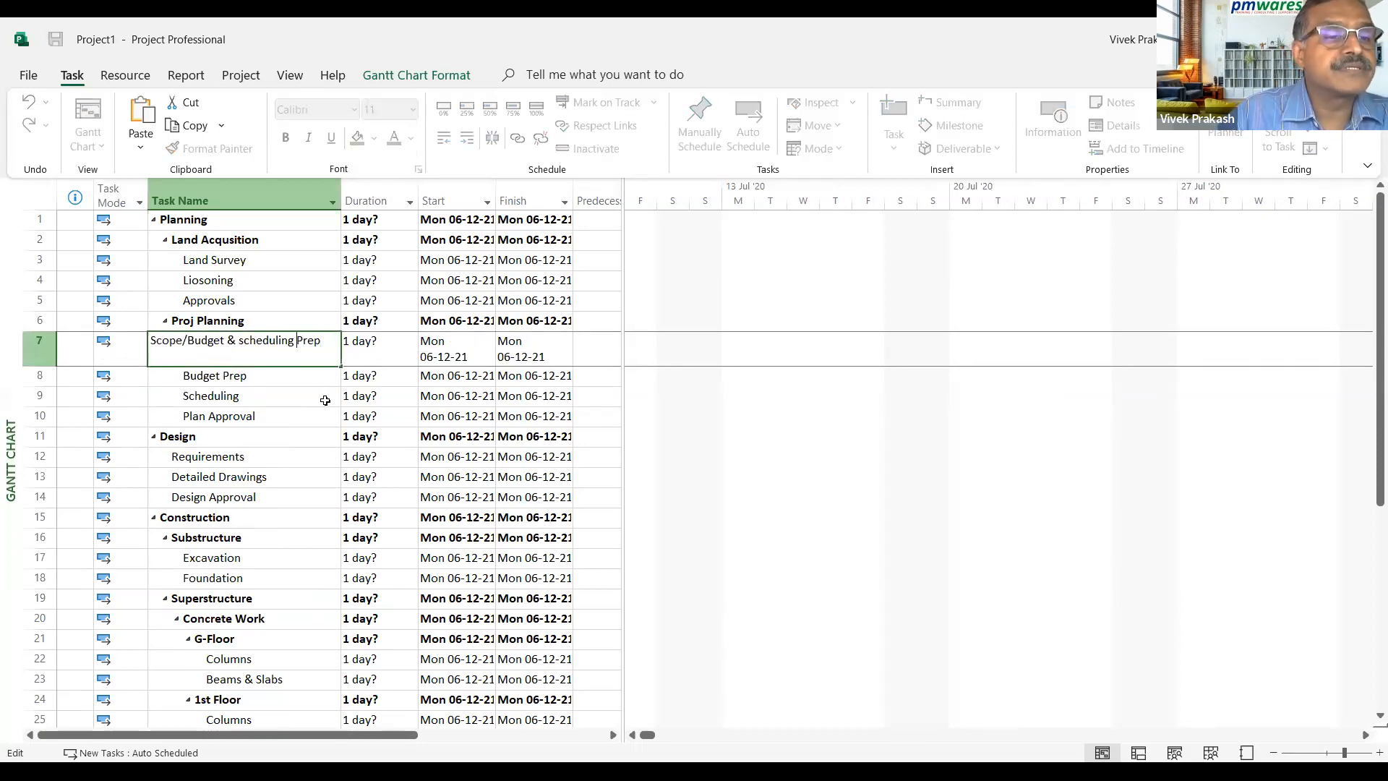
key(Delete)
text(S)
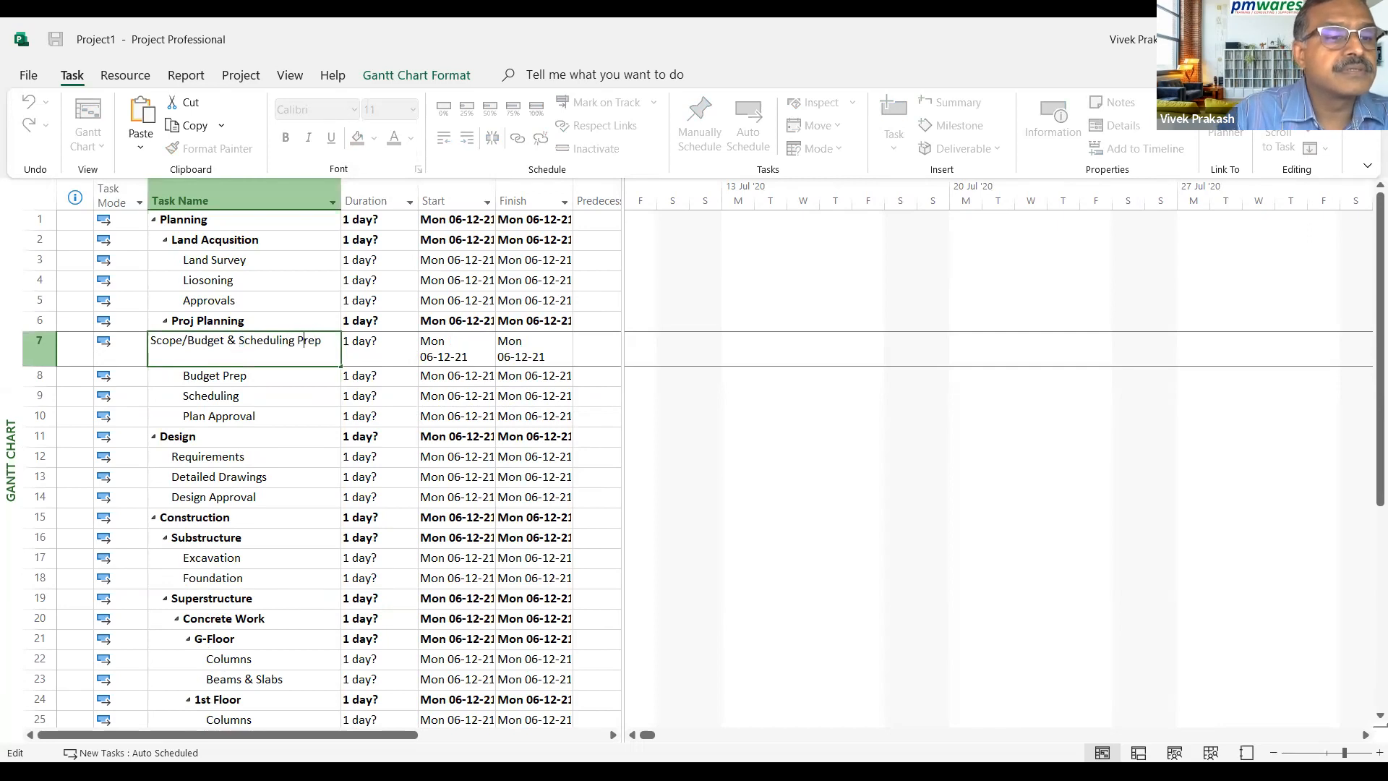
key(BackSpace)
key(BackSpace)
key(BackSpace)
text(e)
key(Return)
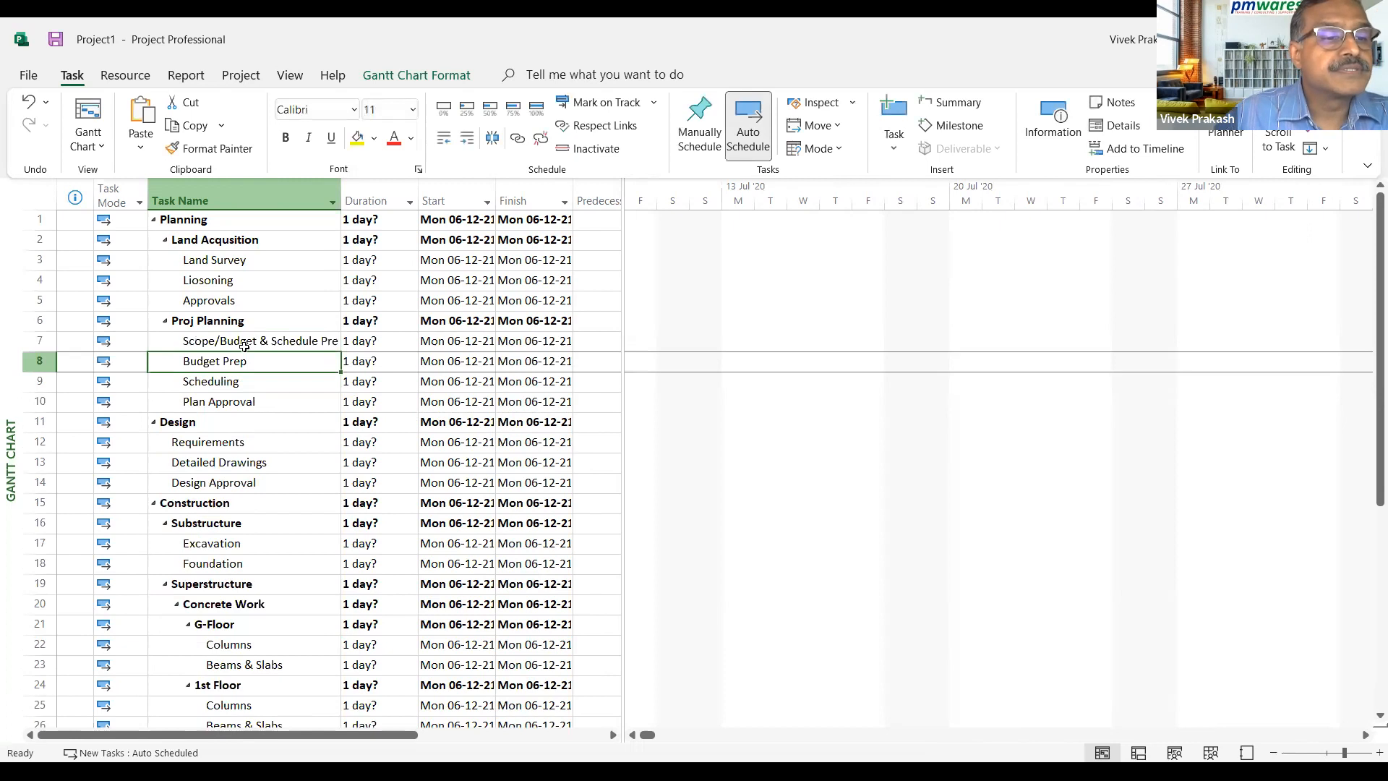
Delete the Budget Prep and Scheduling tasks under Proj Planning
drag(34, 360, 33, 376)
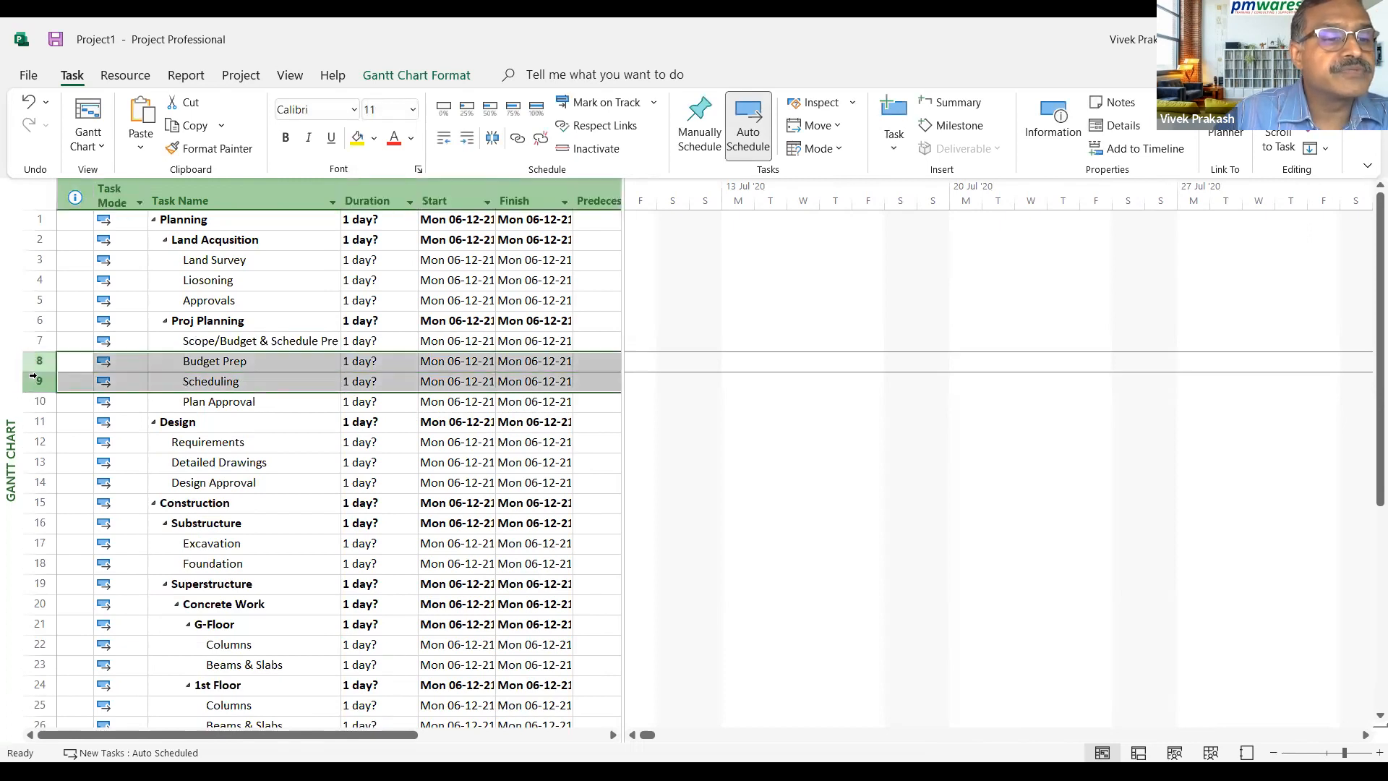
right_click(263, 371)
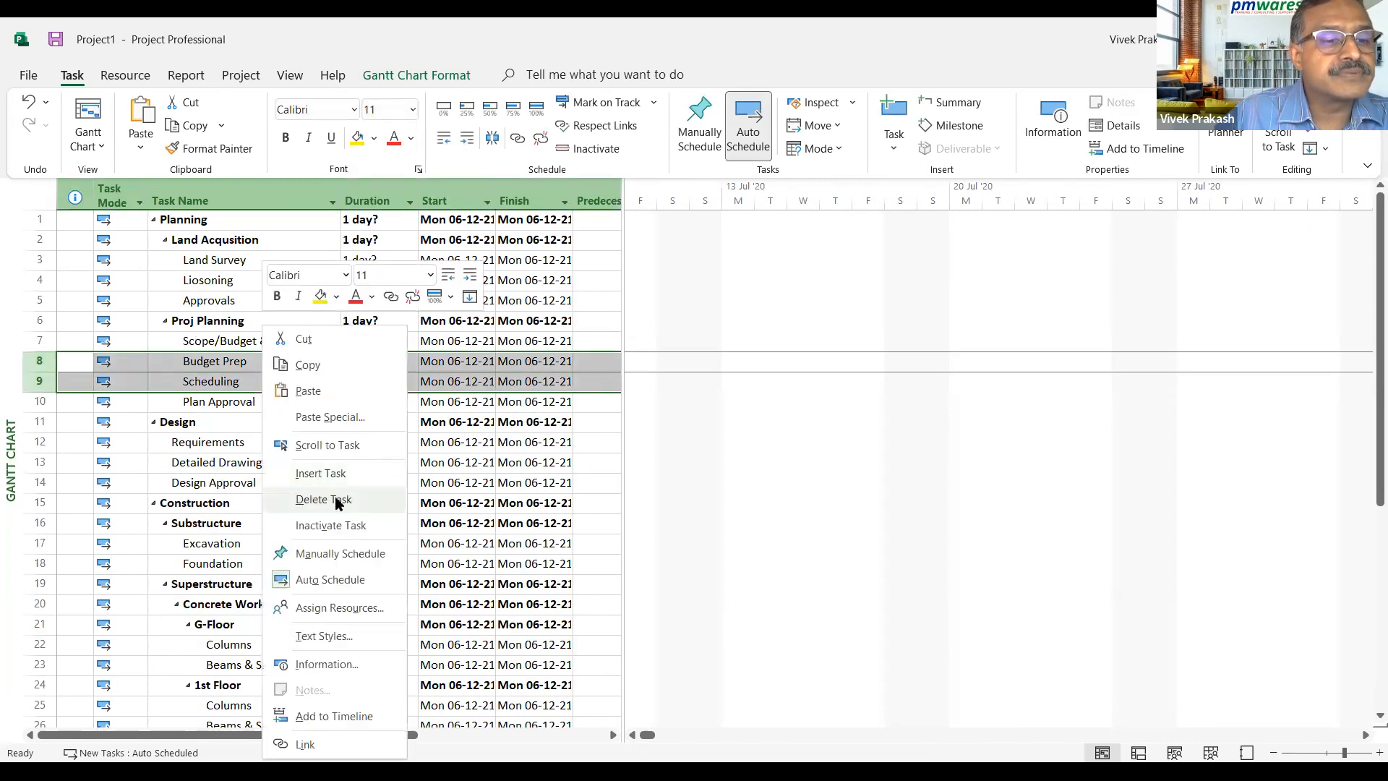
click(337, 499)
click(299, 379)
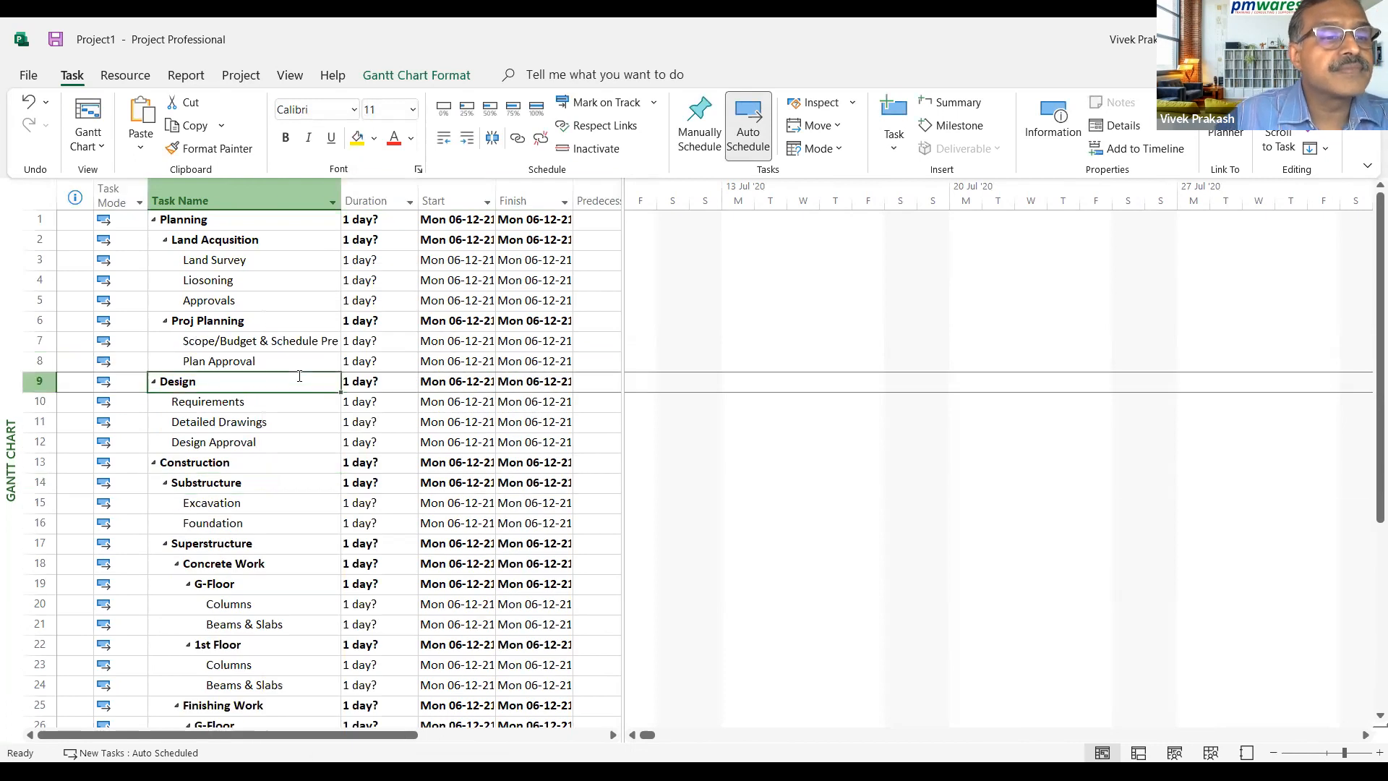
Review the task hierarchy from Design through Construction to the Inspection & Possession subtasks, including both floors' finishing tasks
scroll(294, 406, down, 1)
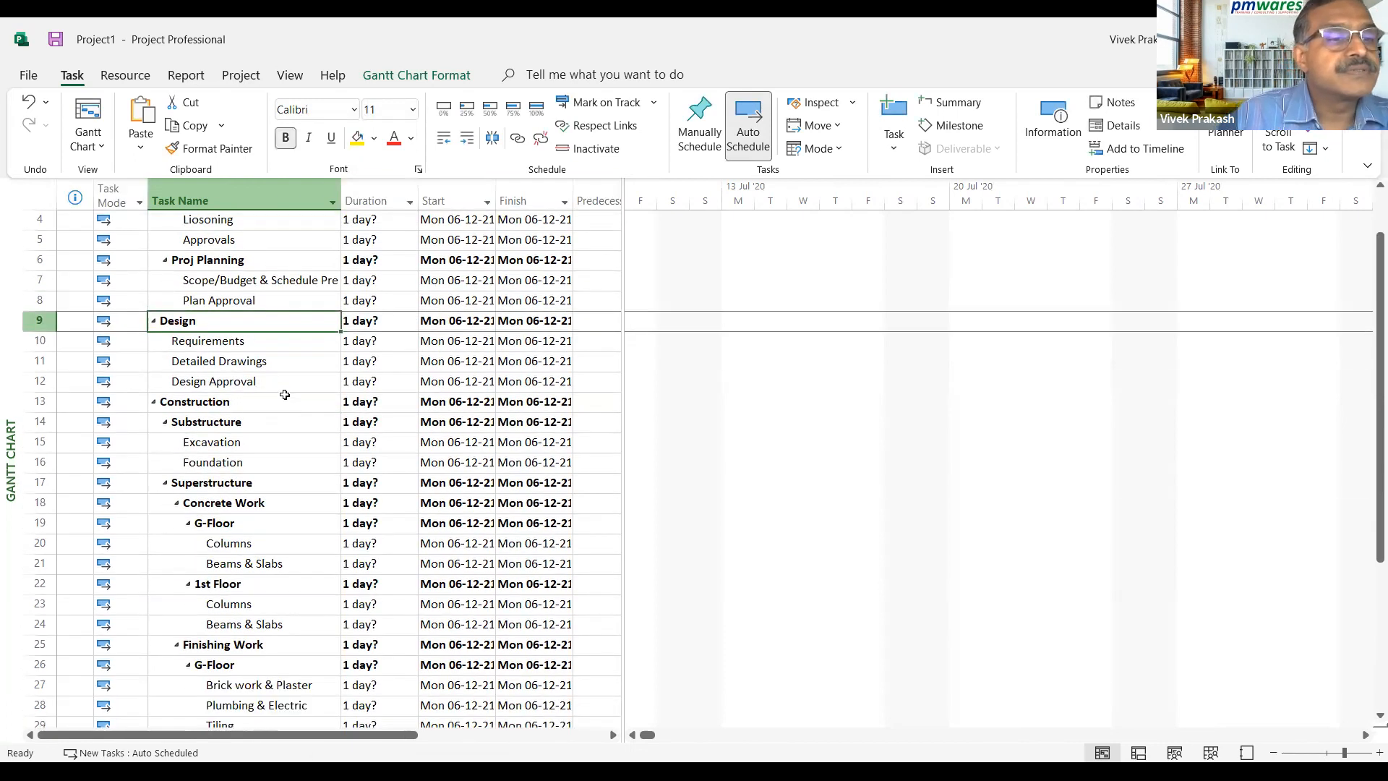
click(261, 383)
scroll(262, 433, down, 1)
click(270, 381)
click(264, 402)
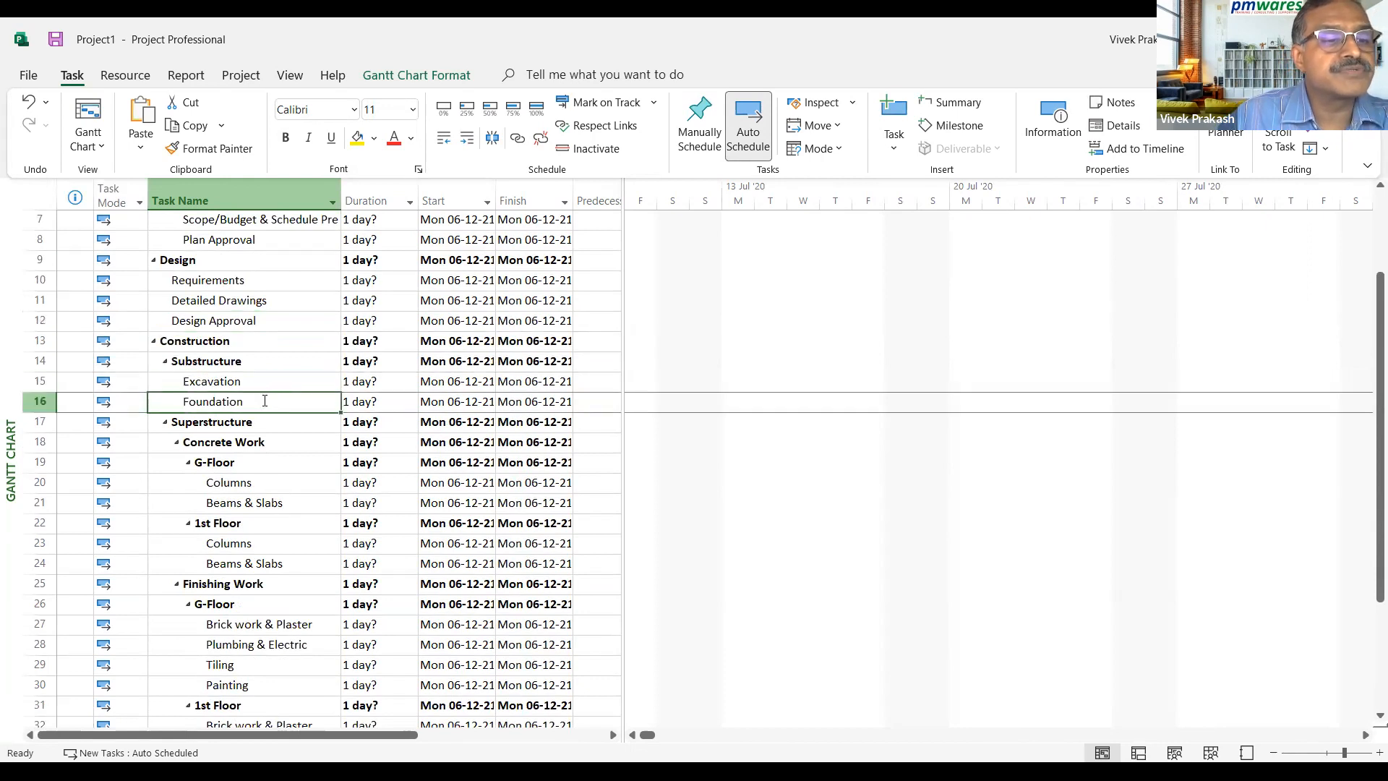
scroll(264, 402, down, 1)
click(266, 383)
scroll(297, 465, down, 1)
click(266, 358)
click(257, 407)
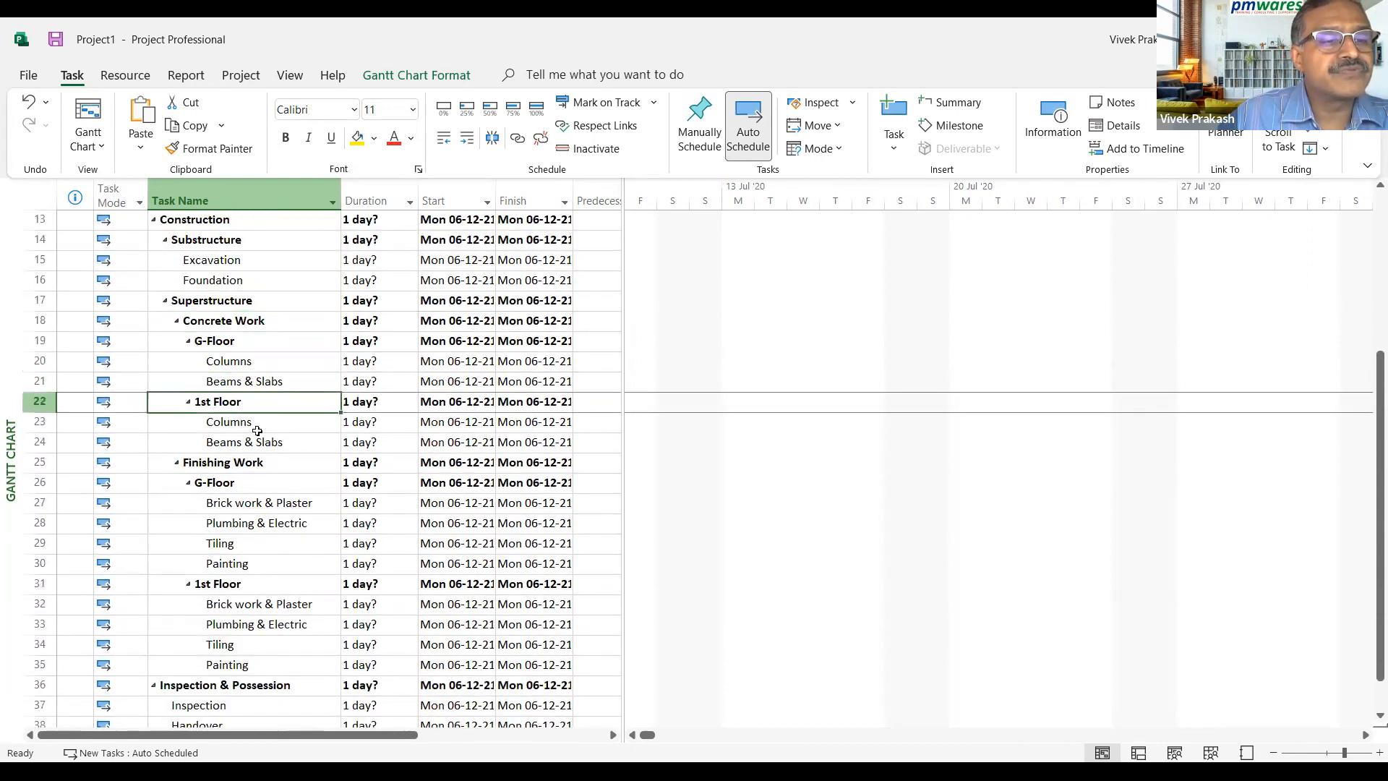
click(246, 466)
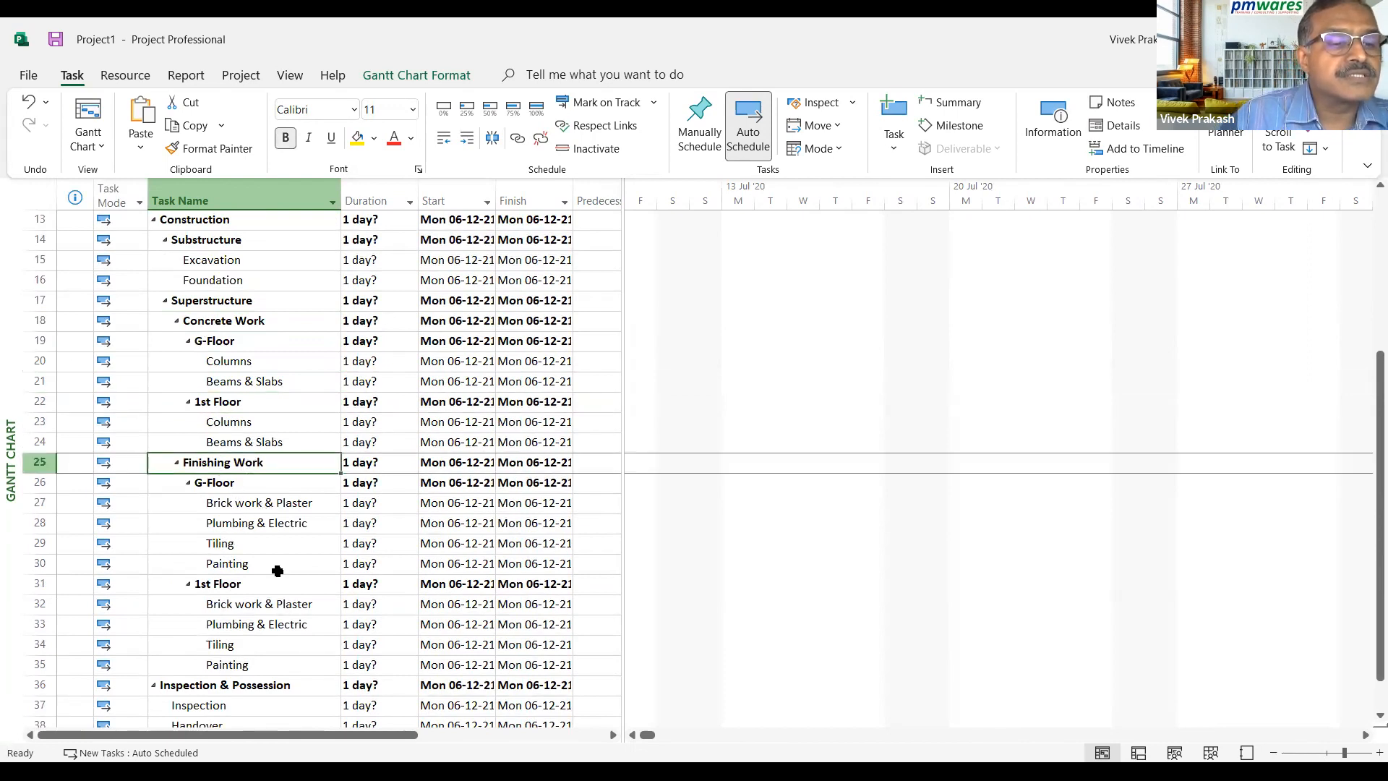
scroll(278, 571, down, 2)
scroll(279, 571, down, 1)
scroll(278, 571, up, 2)
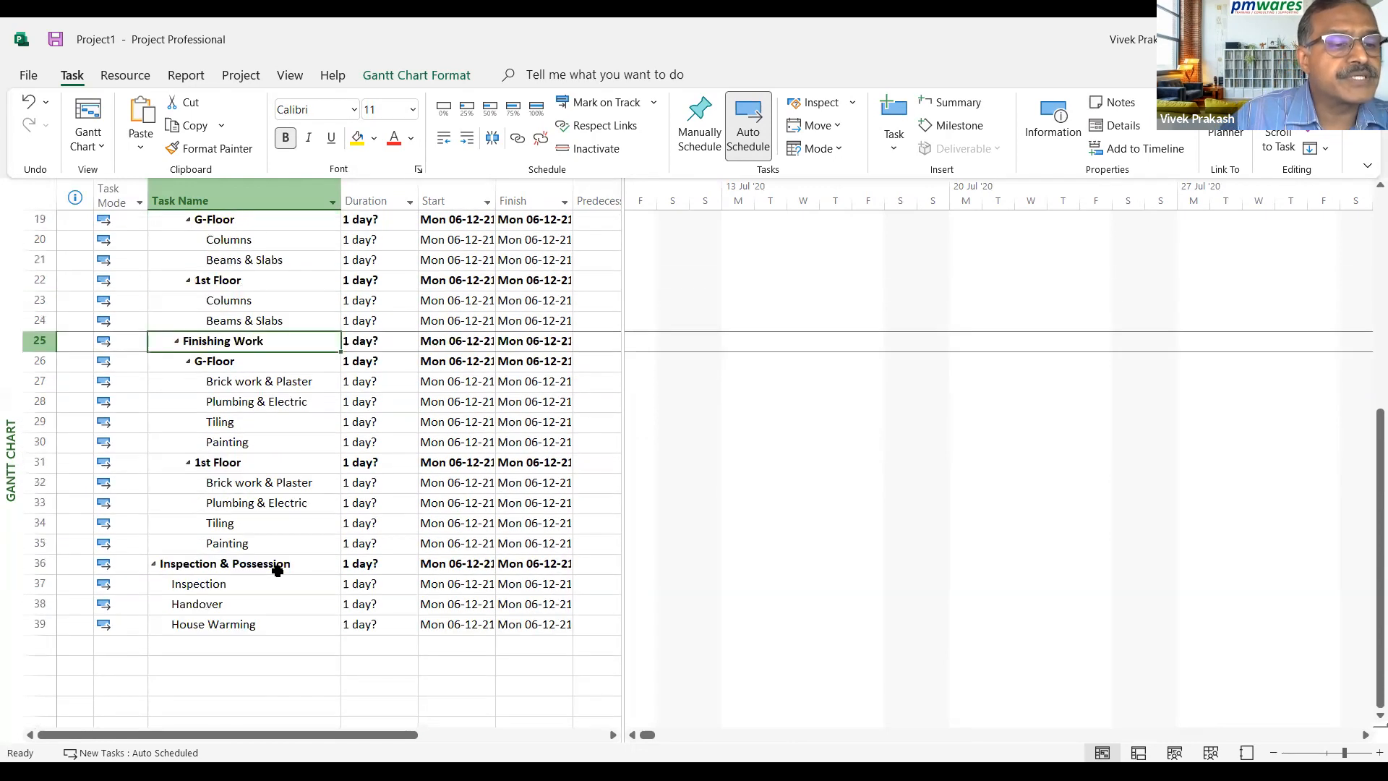
scroll(278, 571, down, 1)
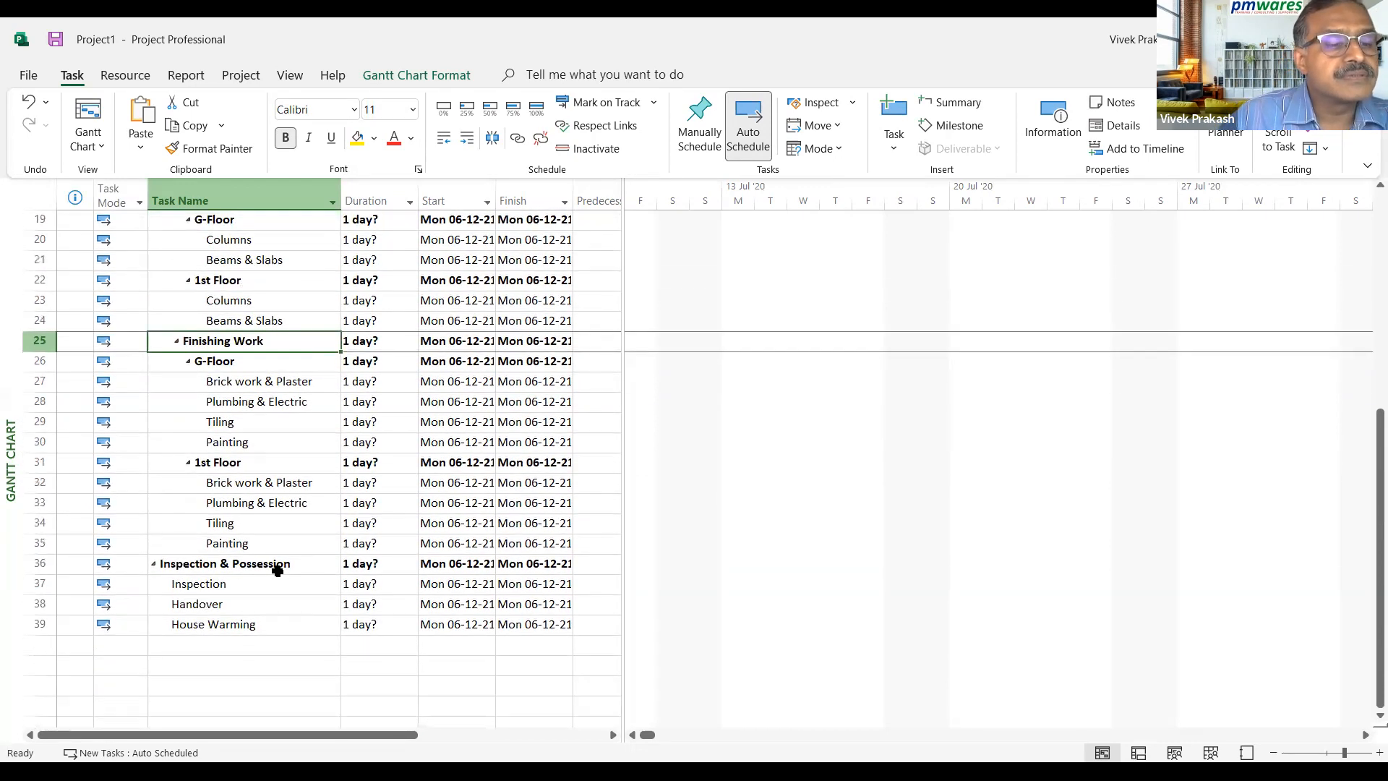
scroll(278, 571, up, 1)
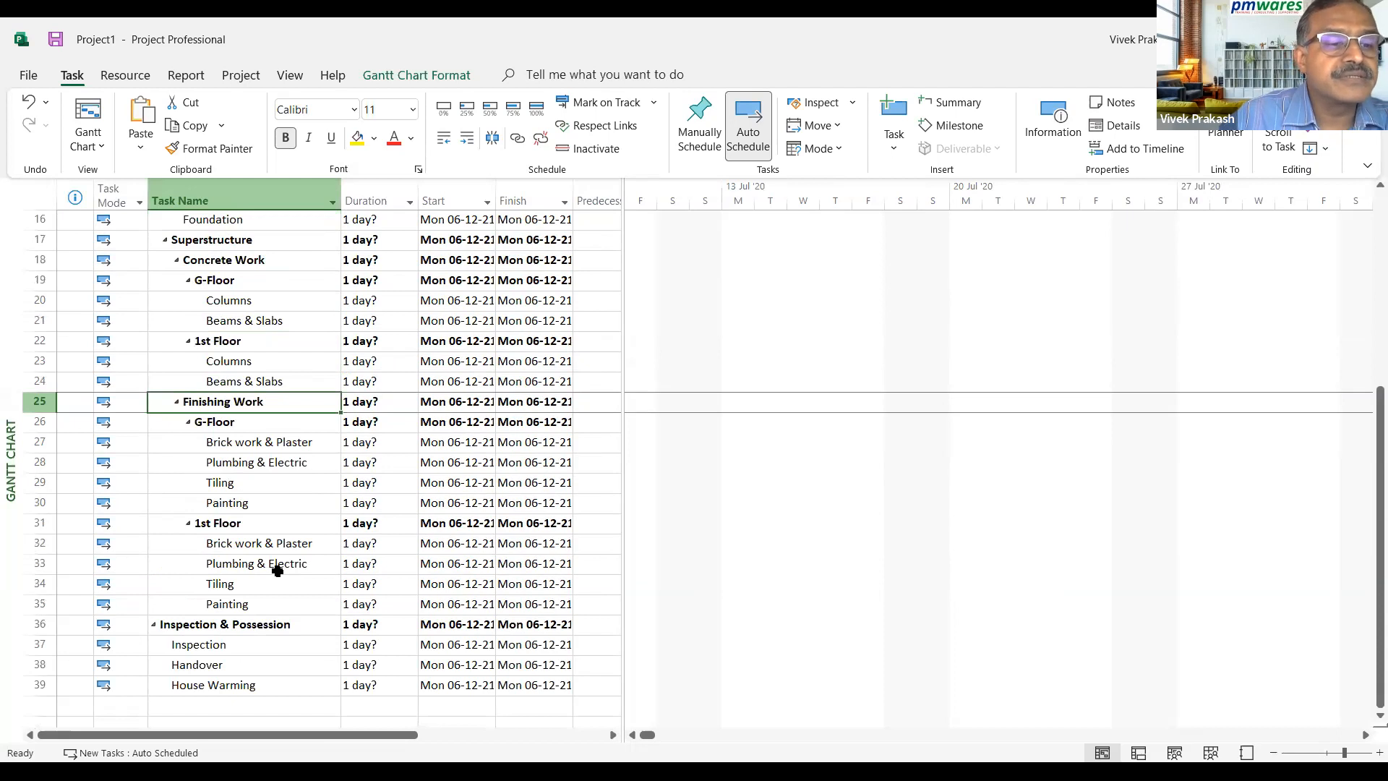
click(304, 538)
click(288, 575)
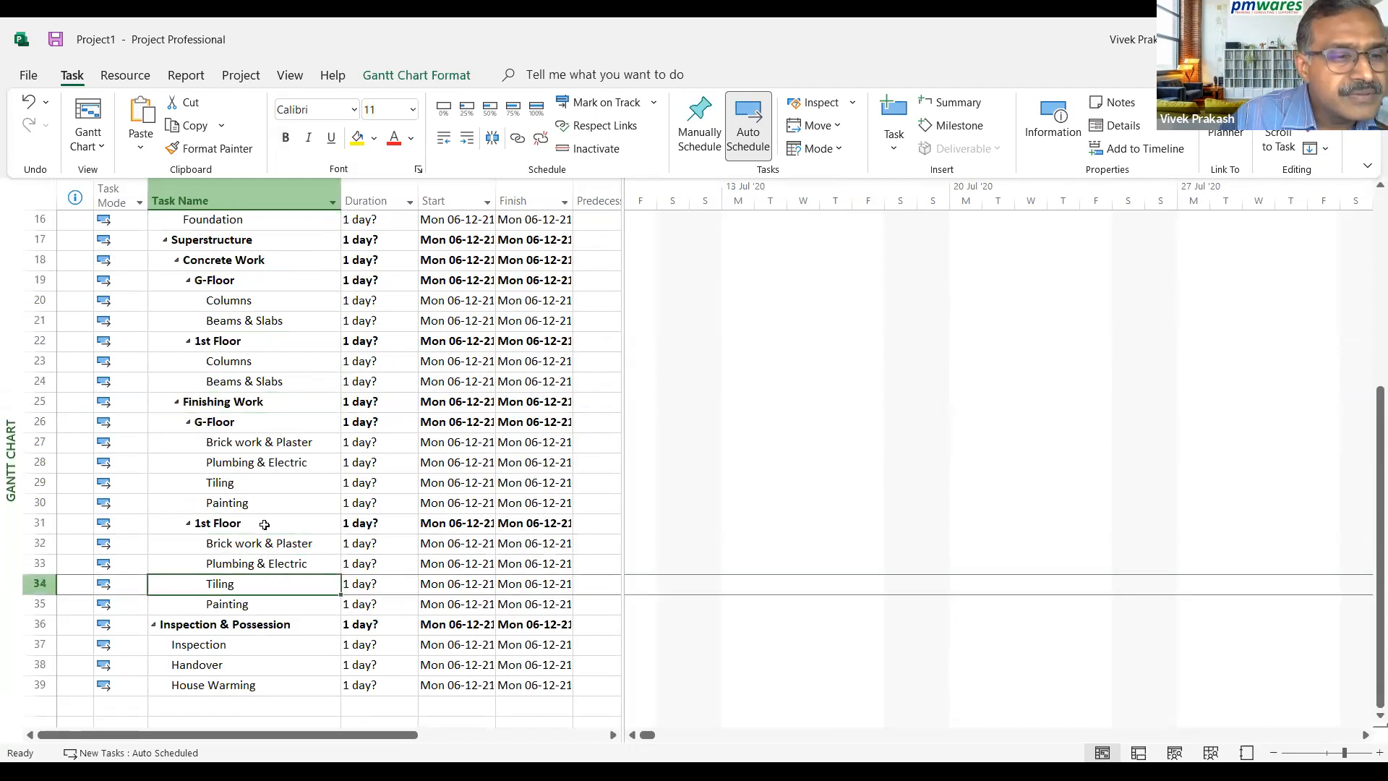
click(284, 440)
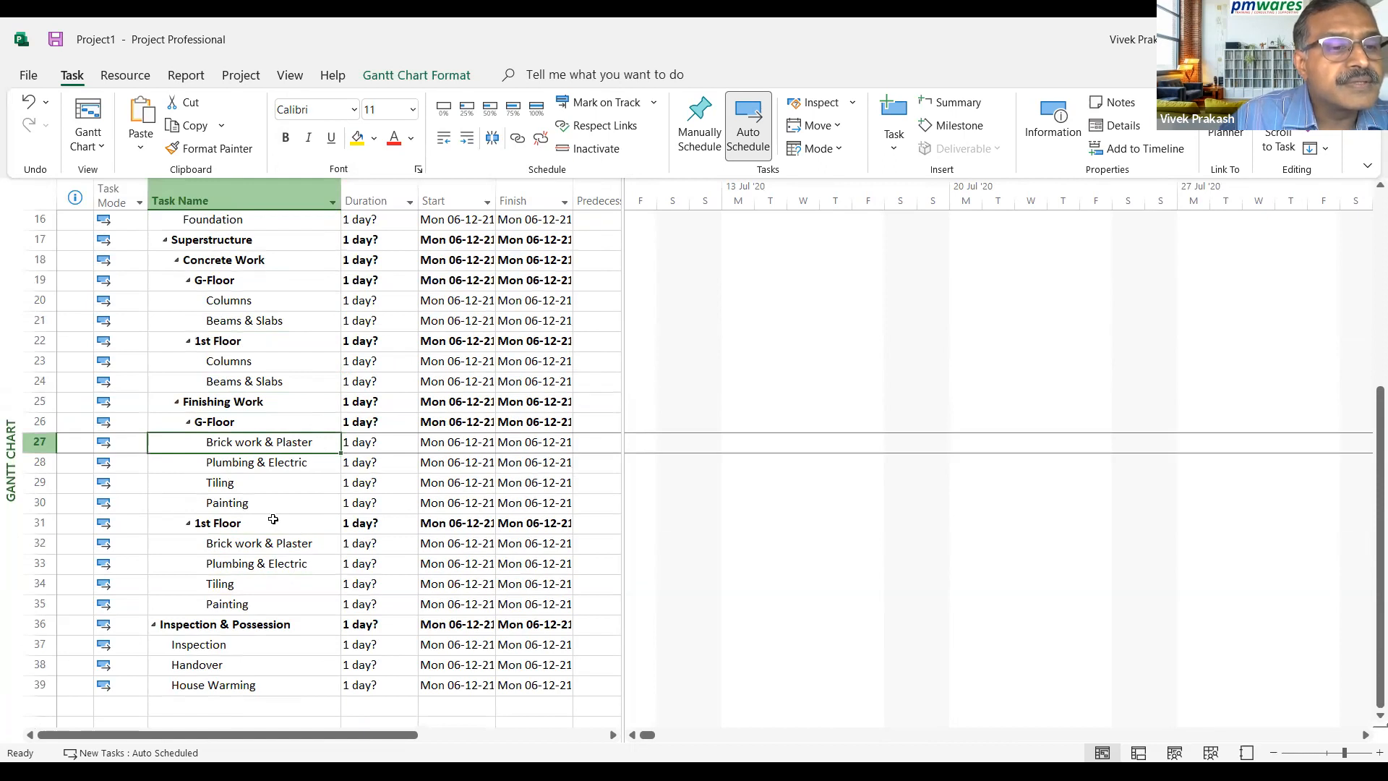
Recheck the whole task list from Planning down, examining the boundaries between concrete work, finishing work and Inspection & Possession
scroll(273, 519, up, 5)
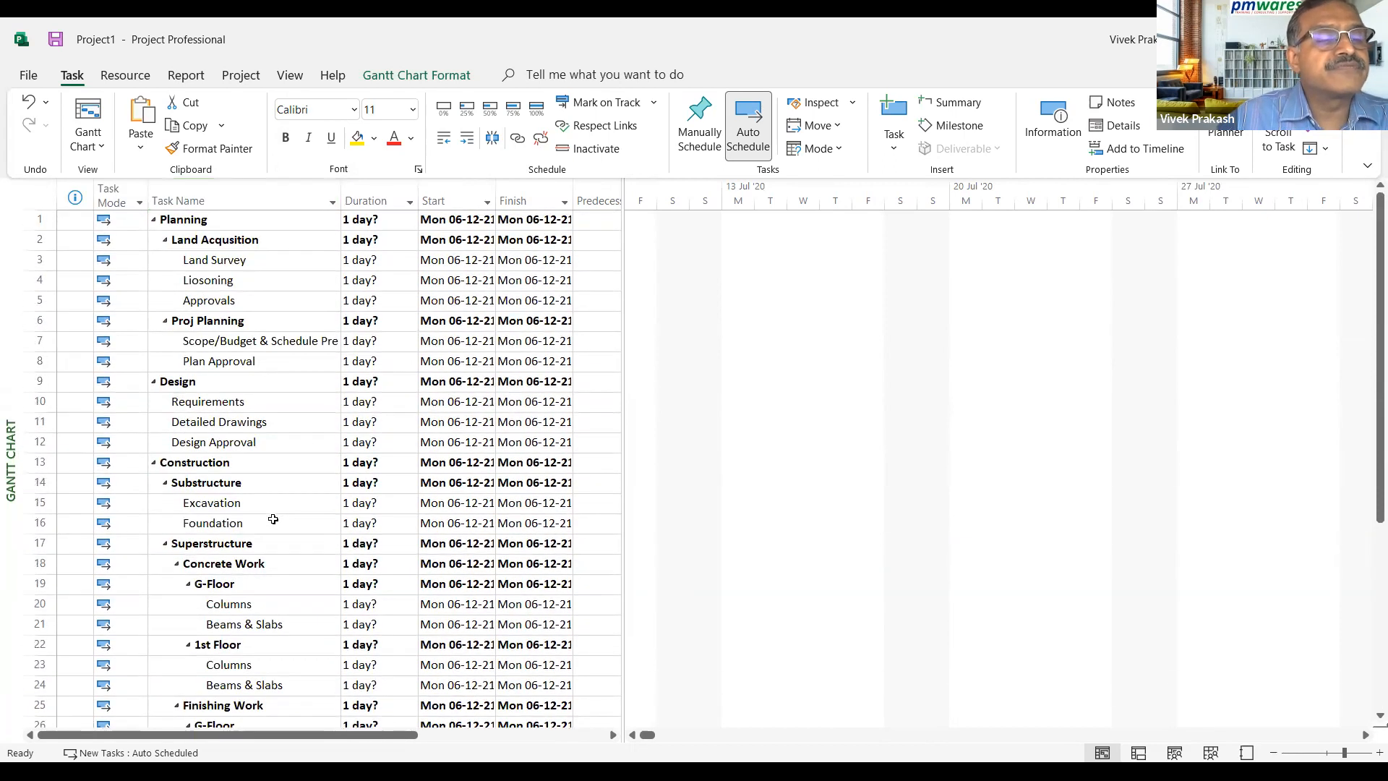
click(267, 295)
click(281, 362)
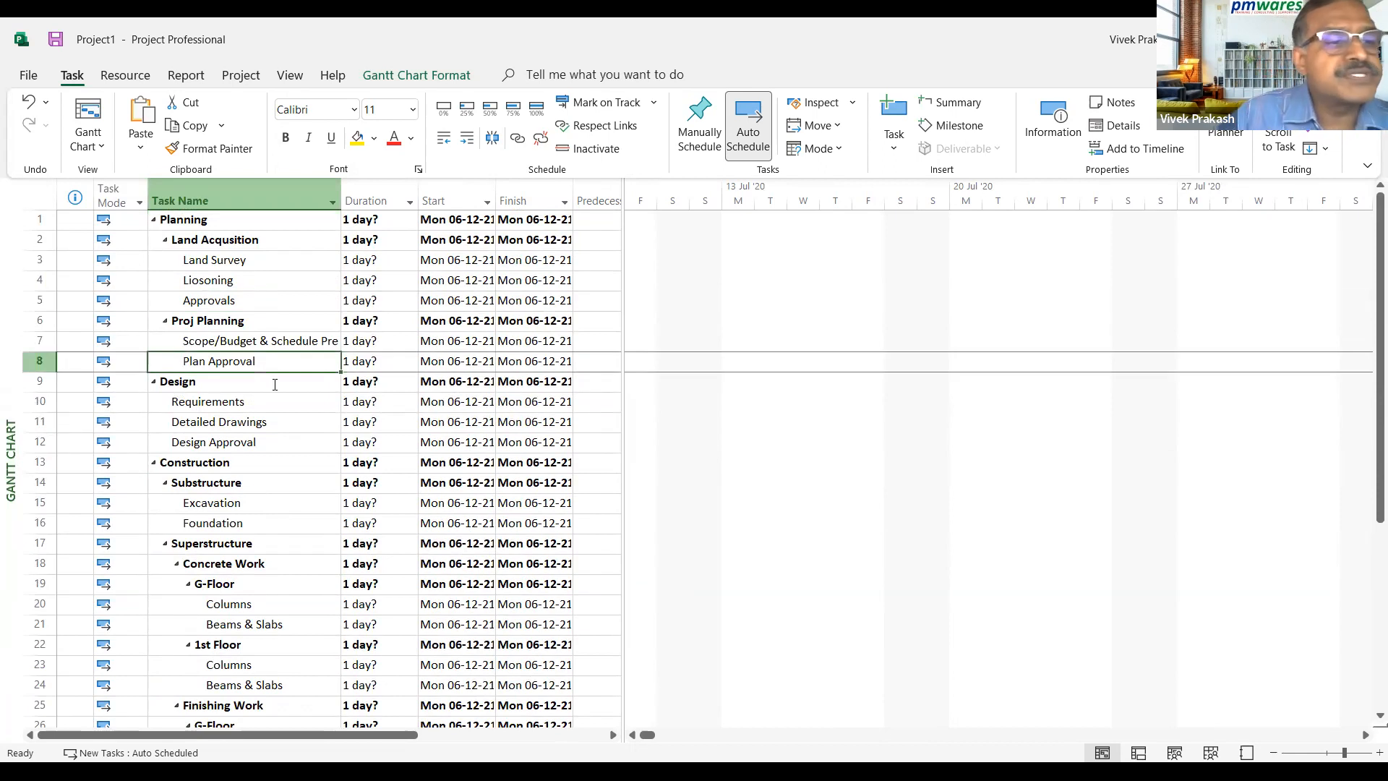
click(245, 299)
click(309, 340)
key(shift+Down)
scroll(308, 452, down, 1)
click(273, 383)
scroll(277, 433, down, 3)
scroll(274, 458, down, 1)
click(262, 462)
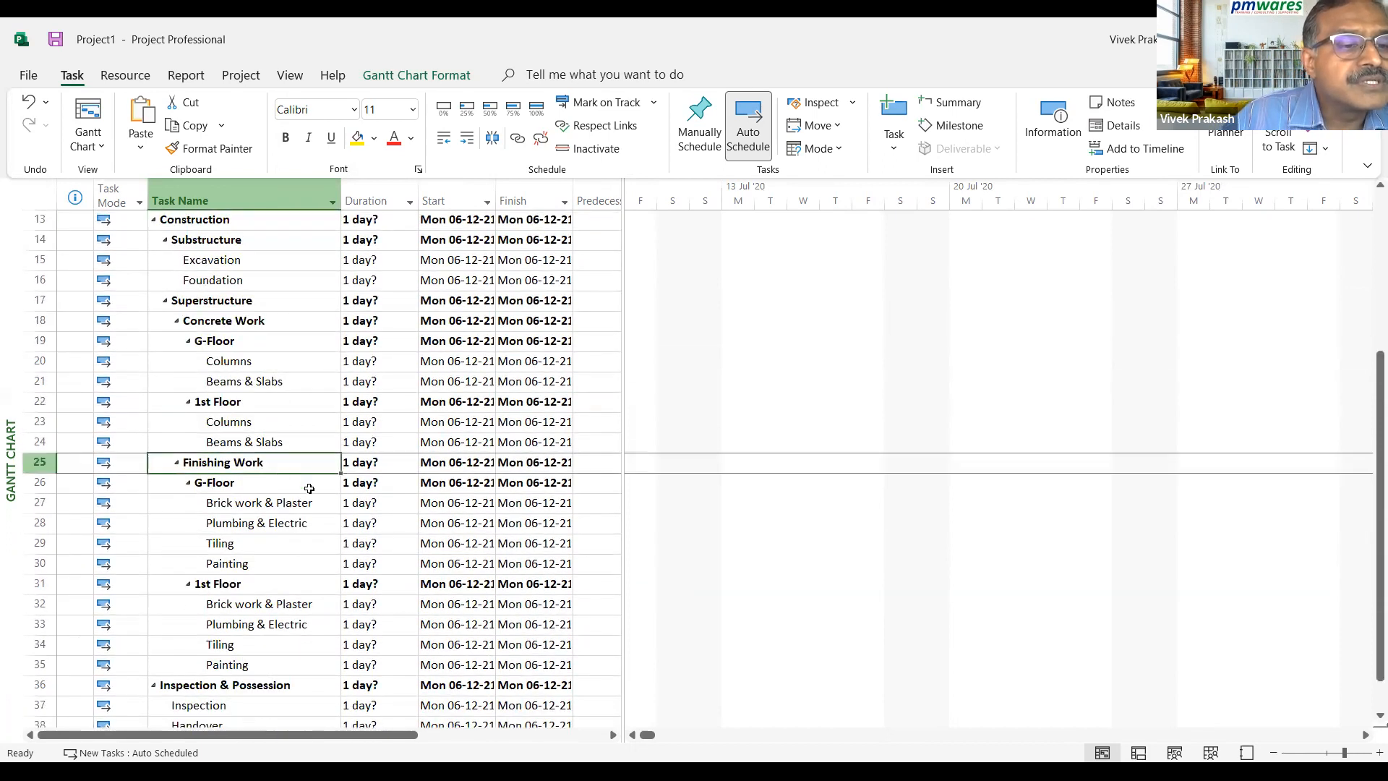
click(245, 441)
click(244, 461)
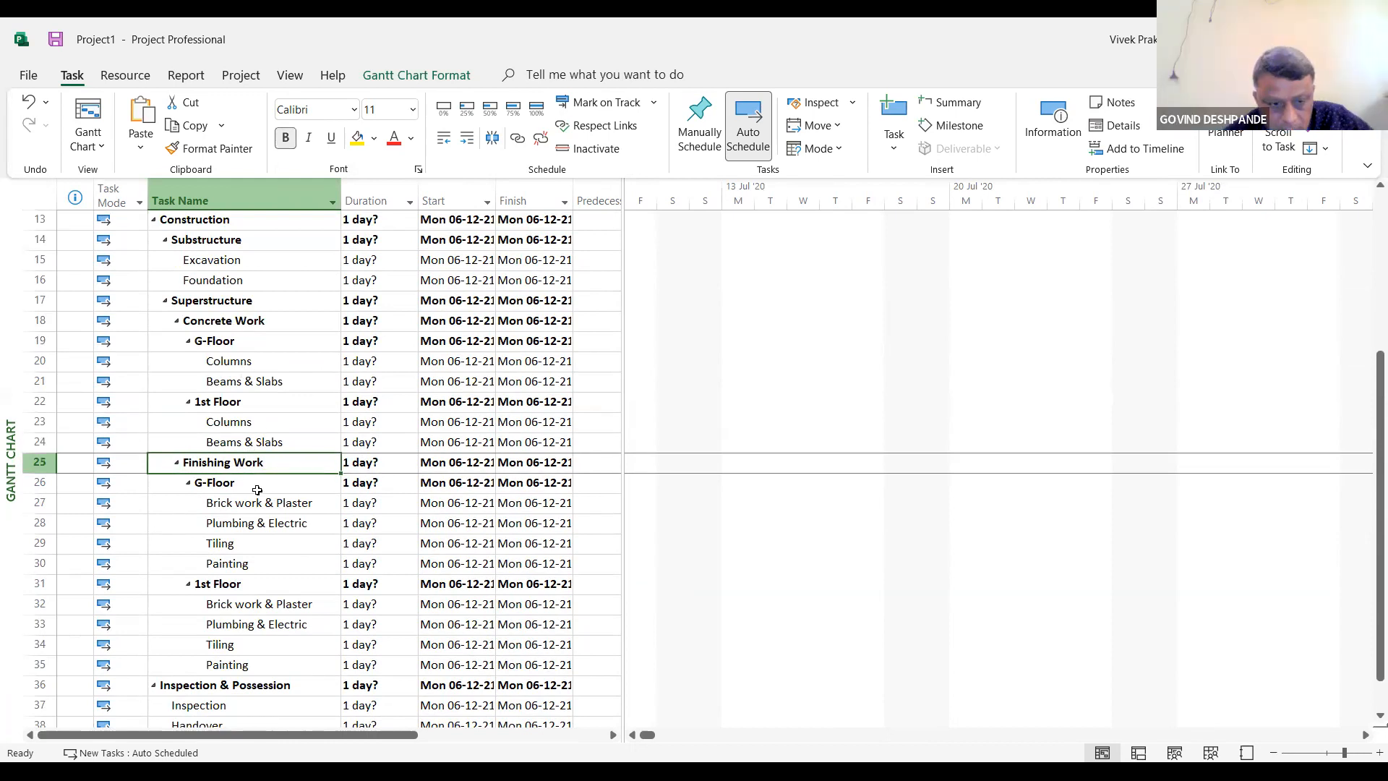
scroll(256, 490, down, 1)
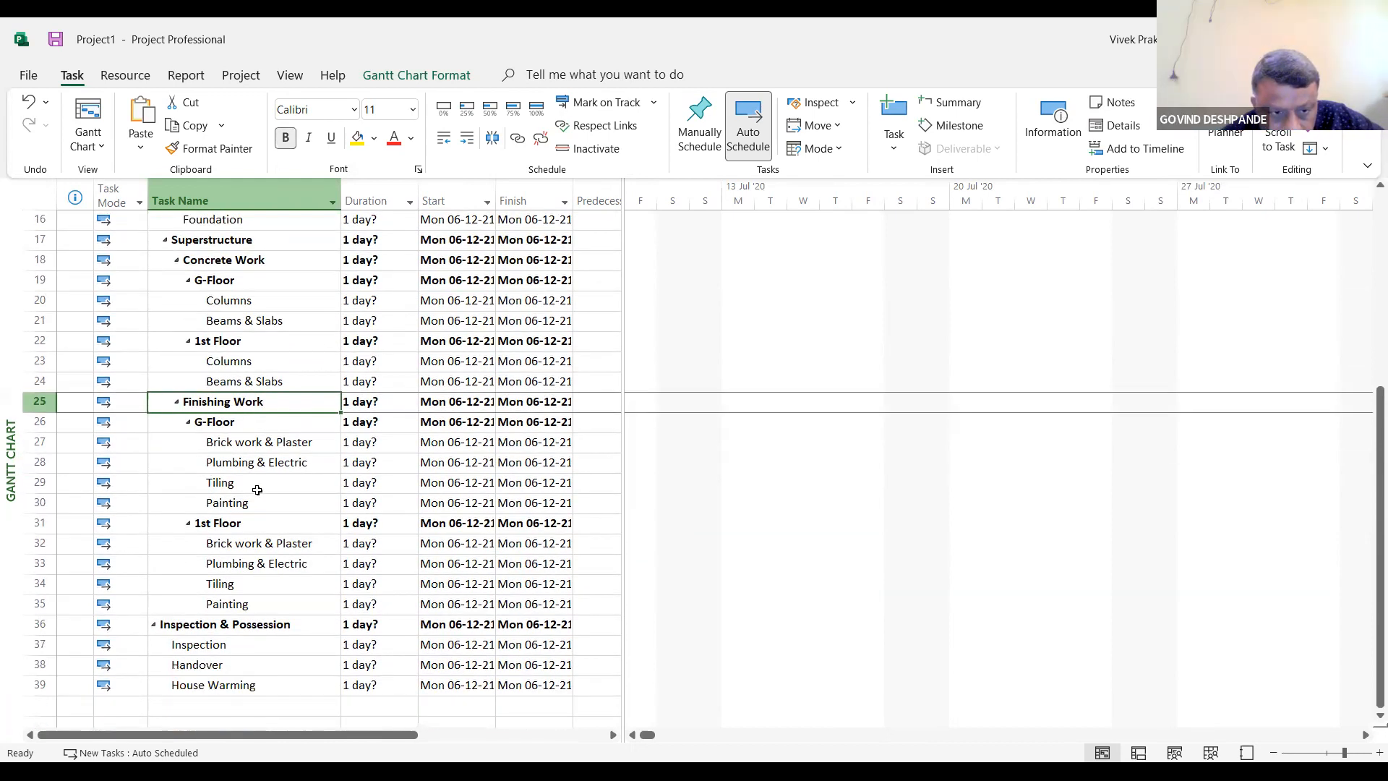
click(256, 623)
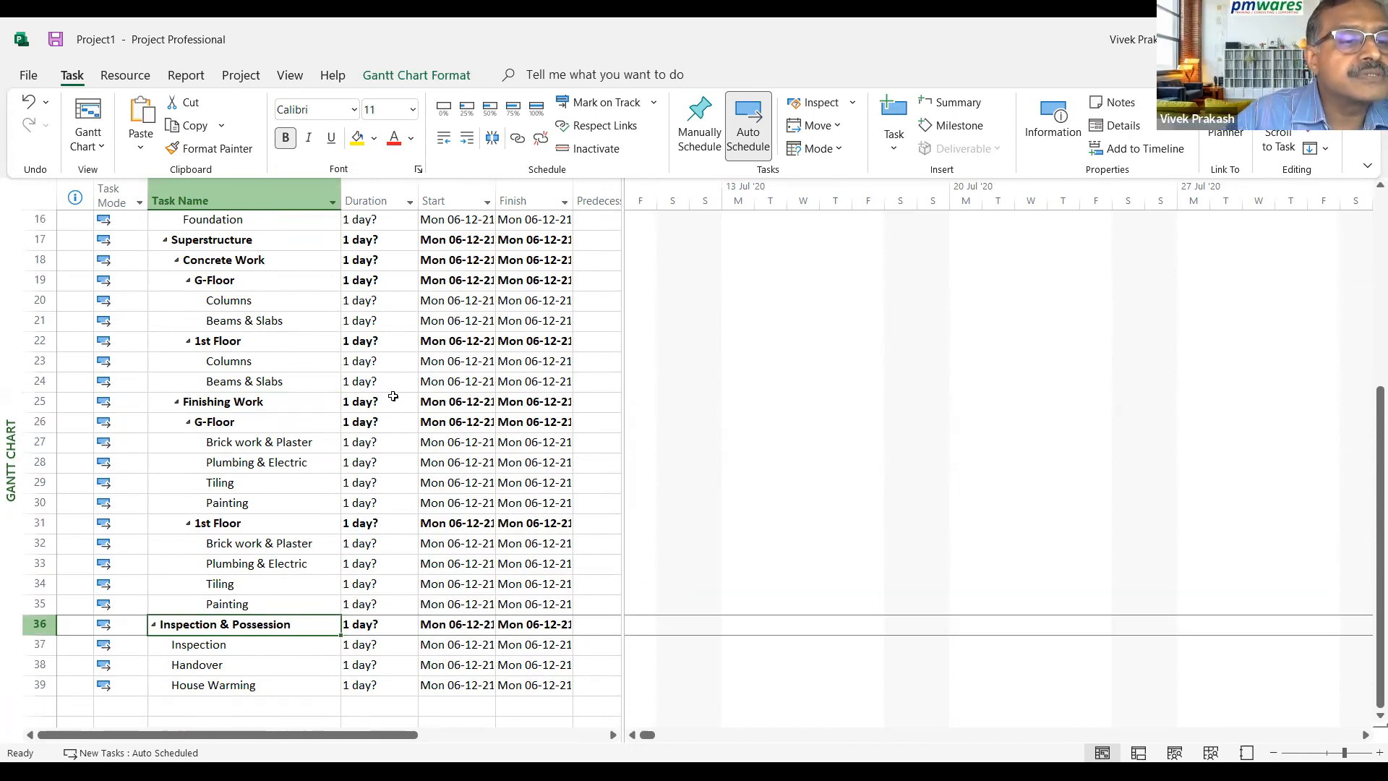
Insert a task named RCC Completed directly above Finishing Work
click(295, 406)
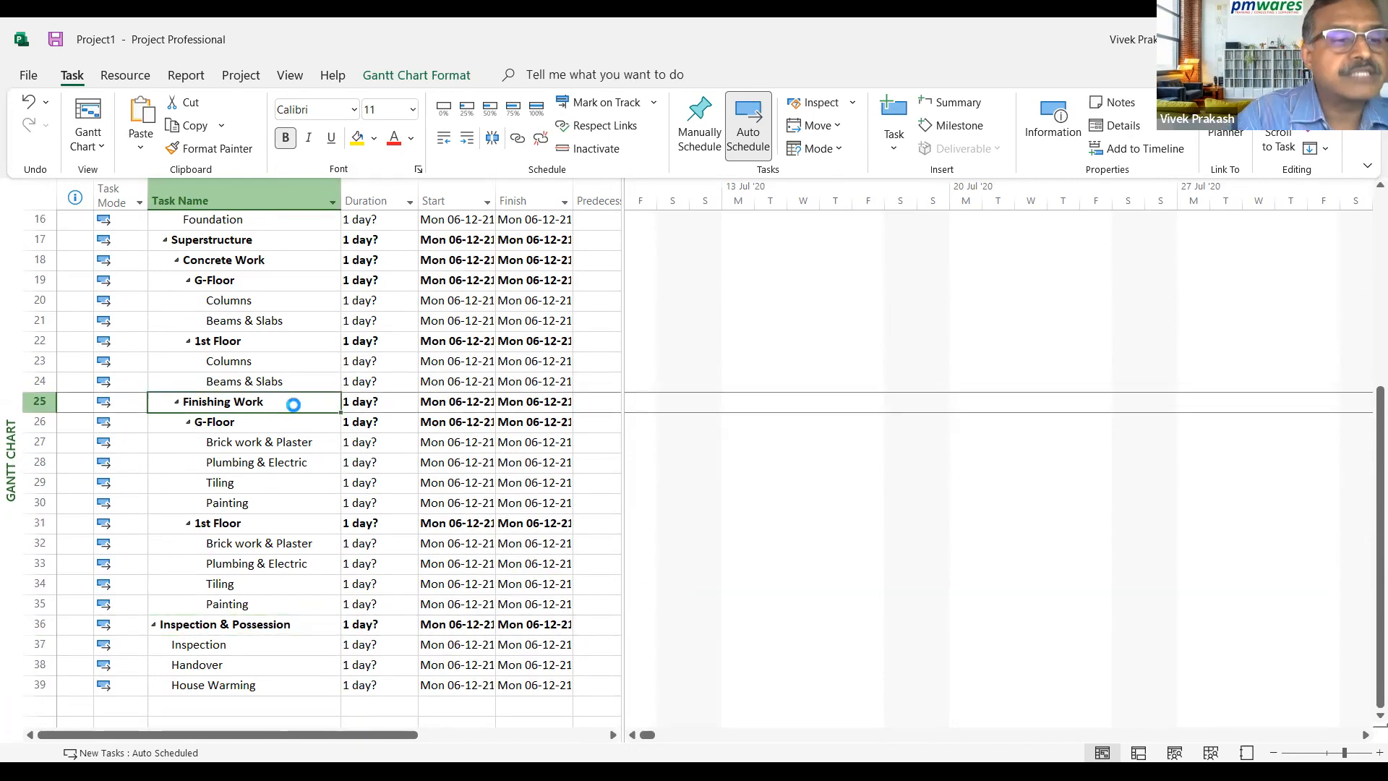
key(Insert)
text(RCC)
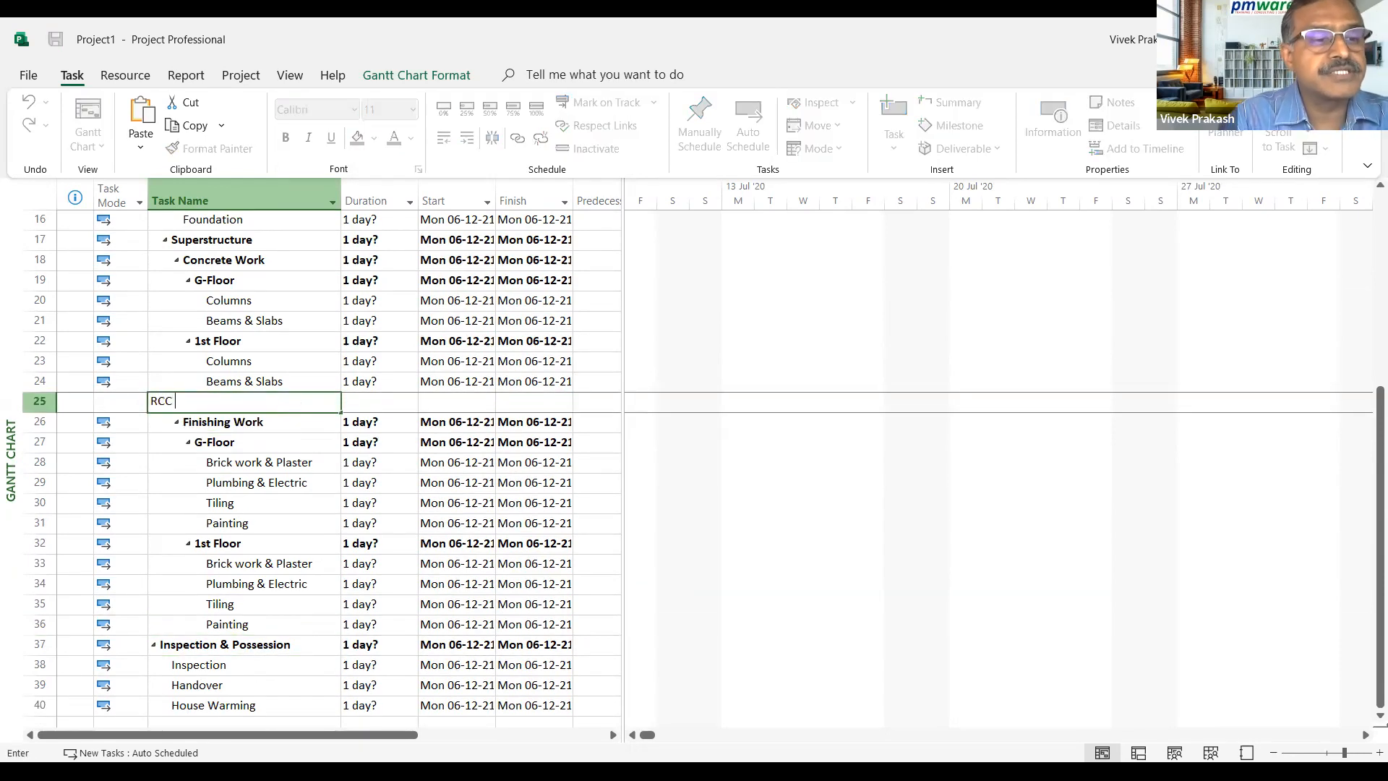
key(BackSpace)
key(BackSpace)
key(BackSpace)
key(BackSpace)
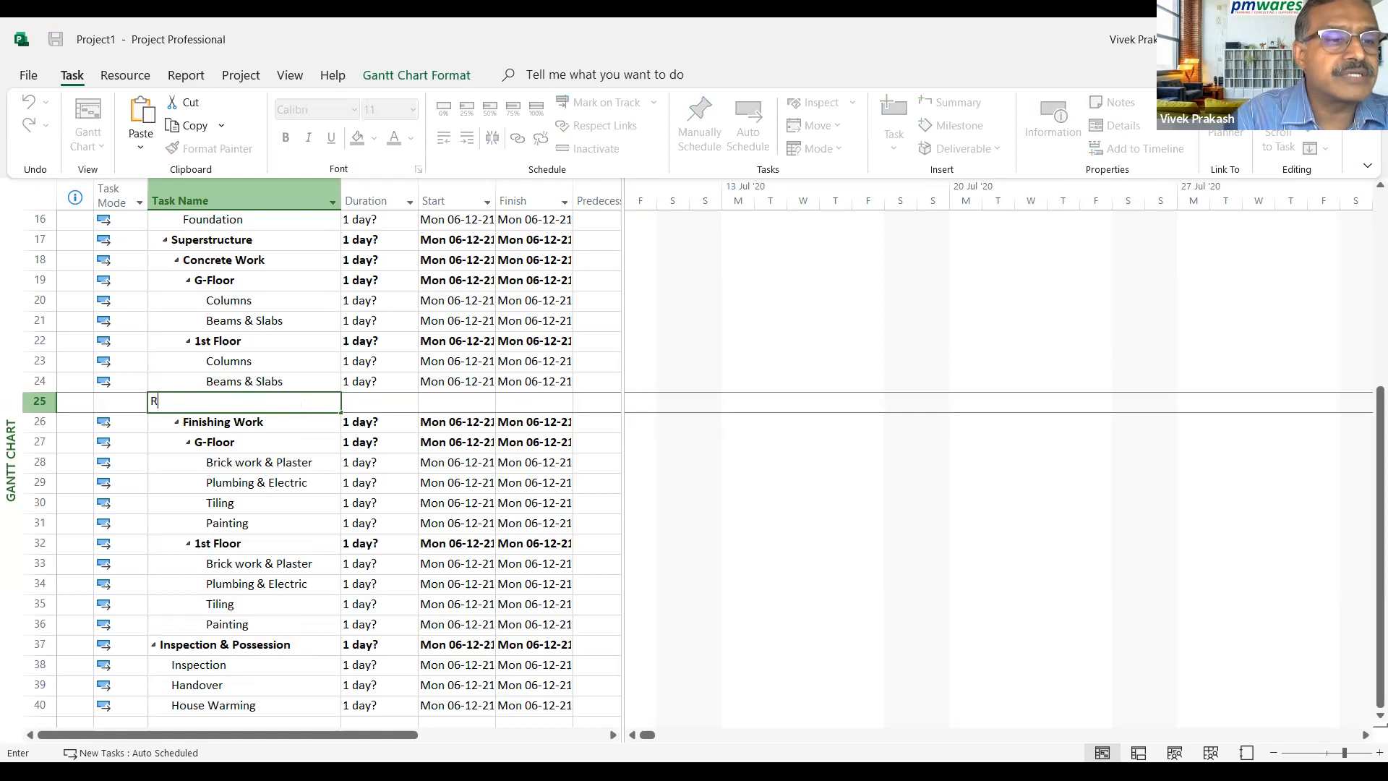
text(RCC Co)
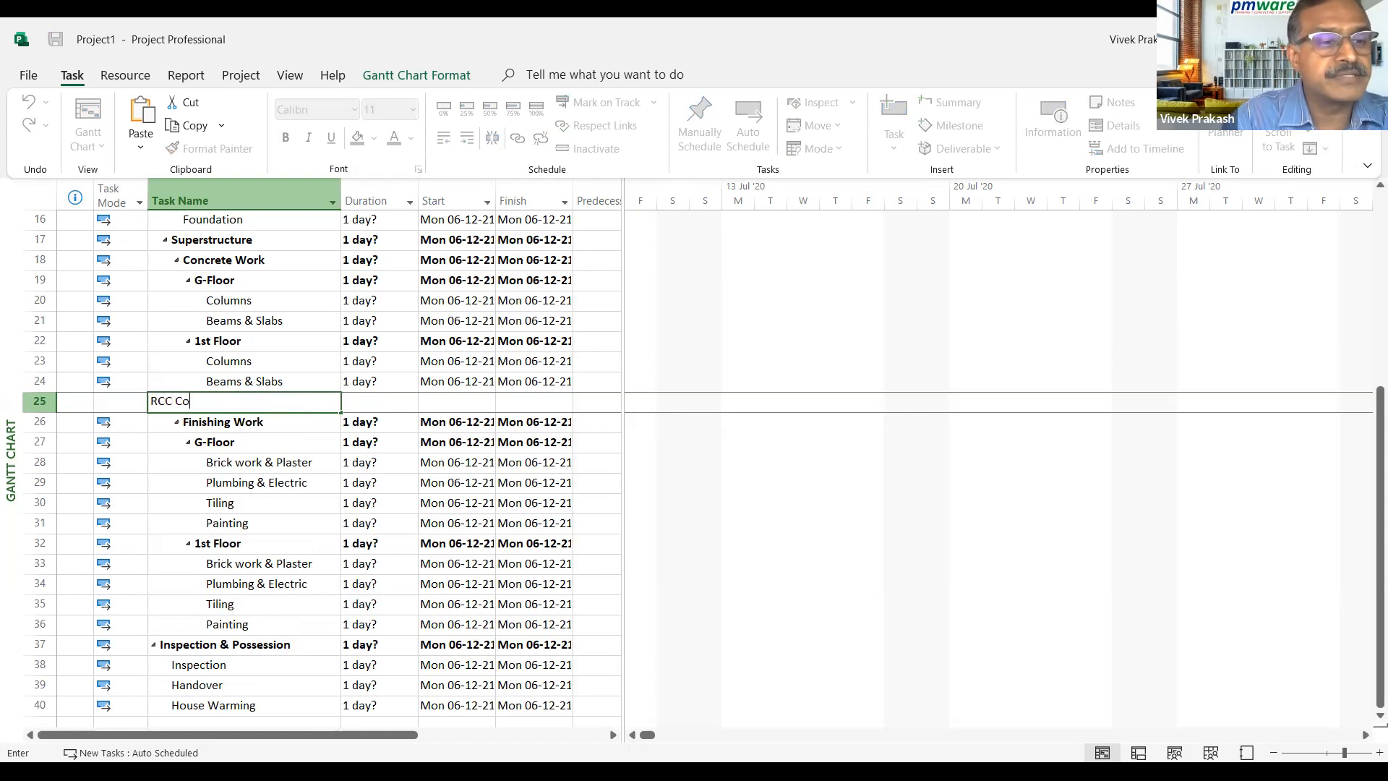
text(mpleted)
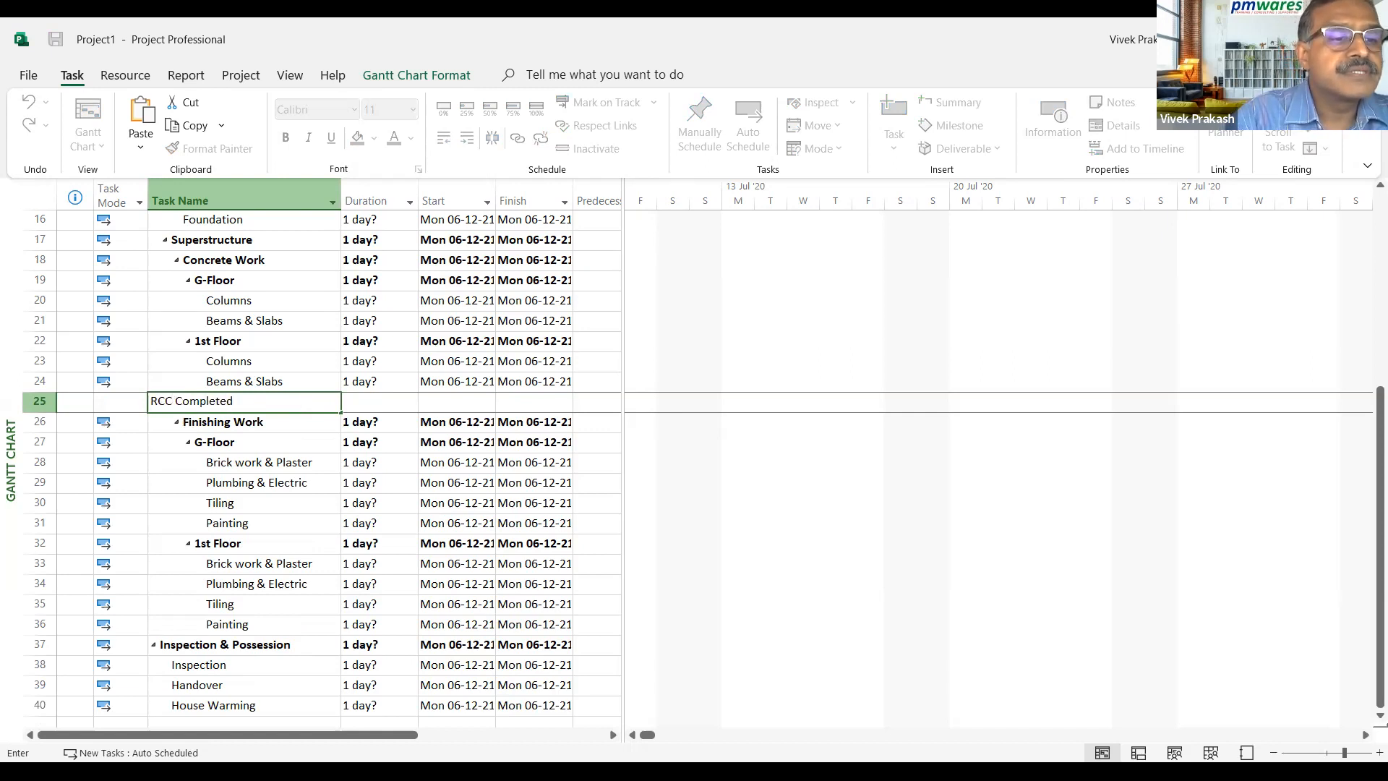
key(Return)
Outdent RCC Completed one level so it sits at the same level as the floors under Concrete Work
scroll(282, 394, down, 2)
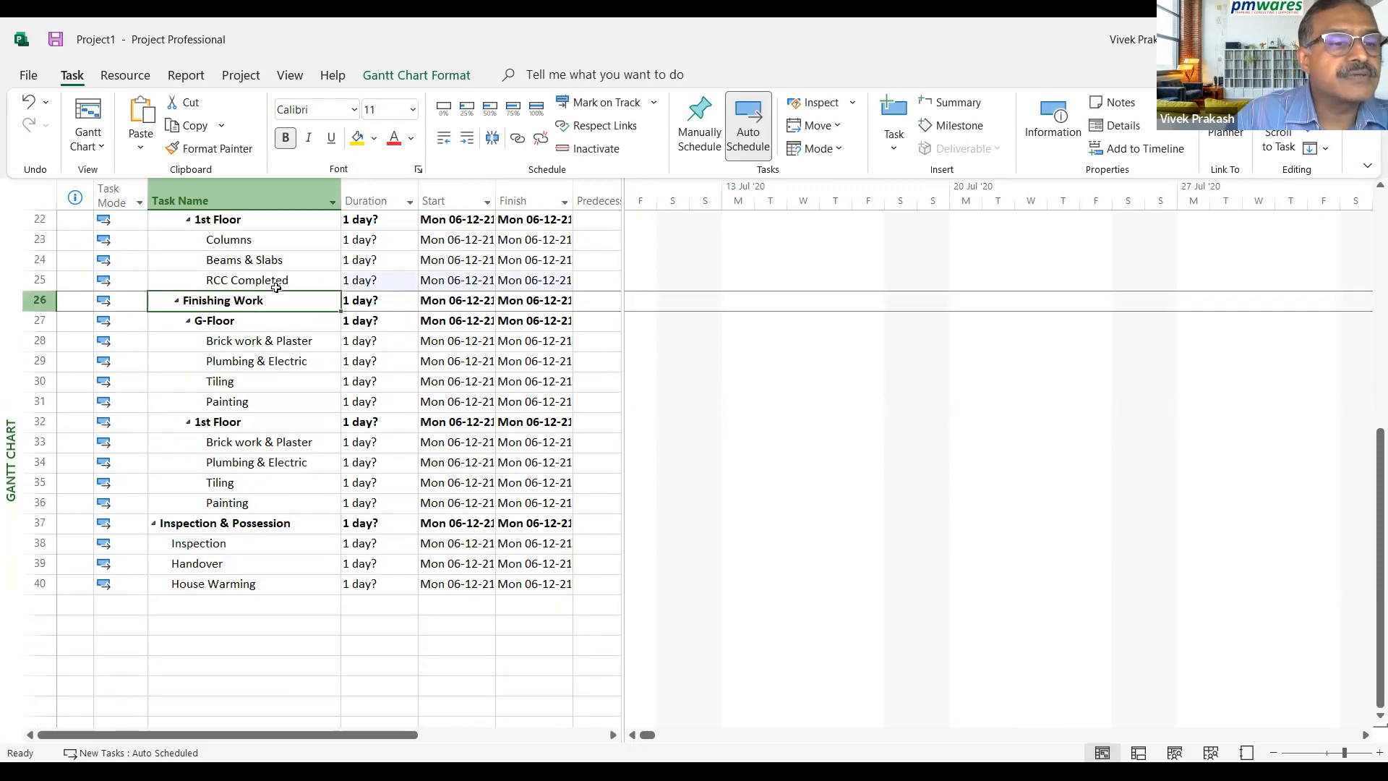
click(276, 287)
click(443, 138)
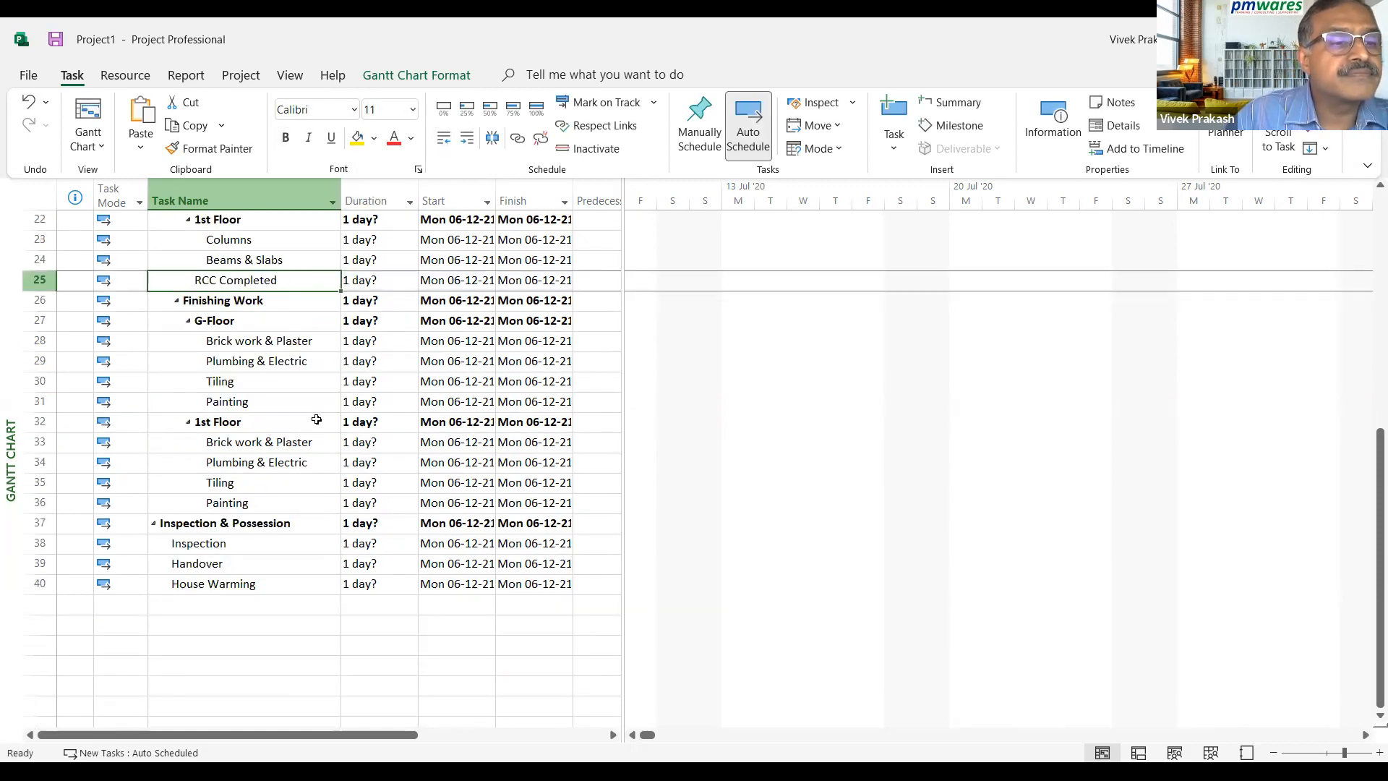
Insert a task named Ready for inspection directly above Inspection & Possession and outdent it one level to match the floors
scroll(317, 419, up, 2)
click(256, 644)
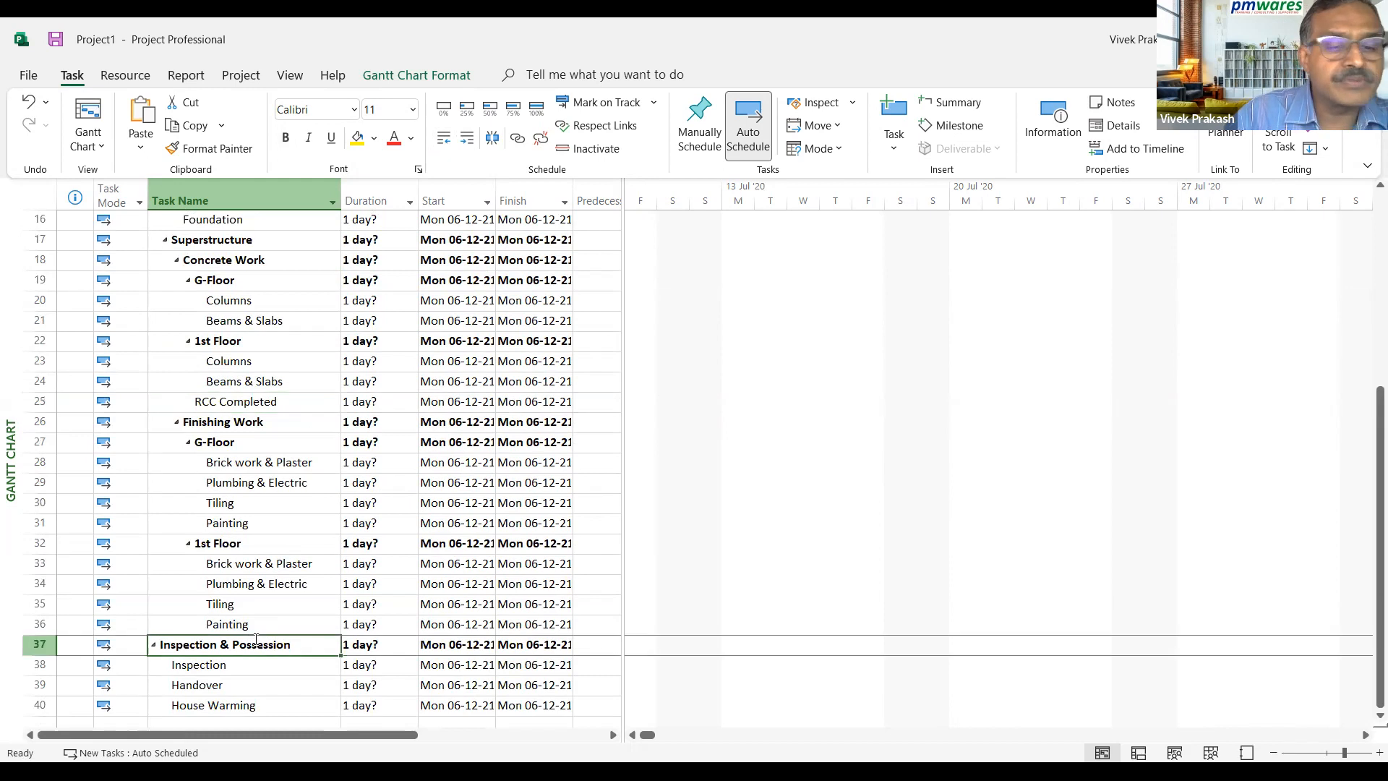
key(Insert)
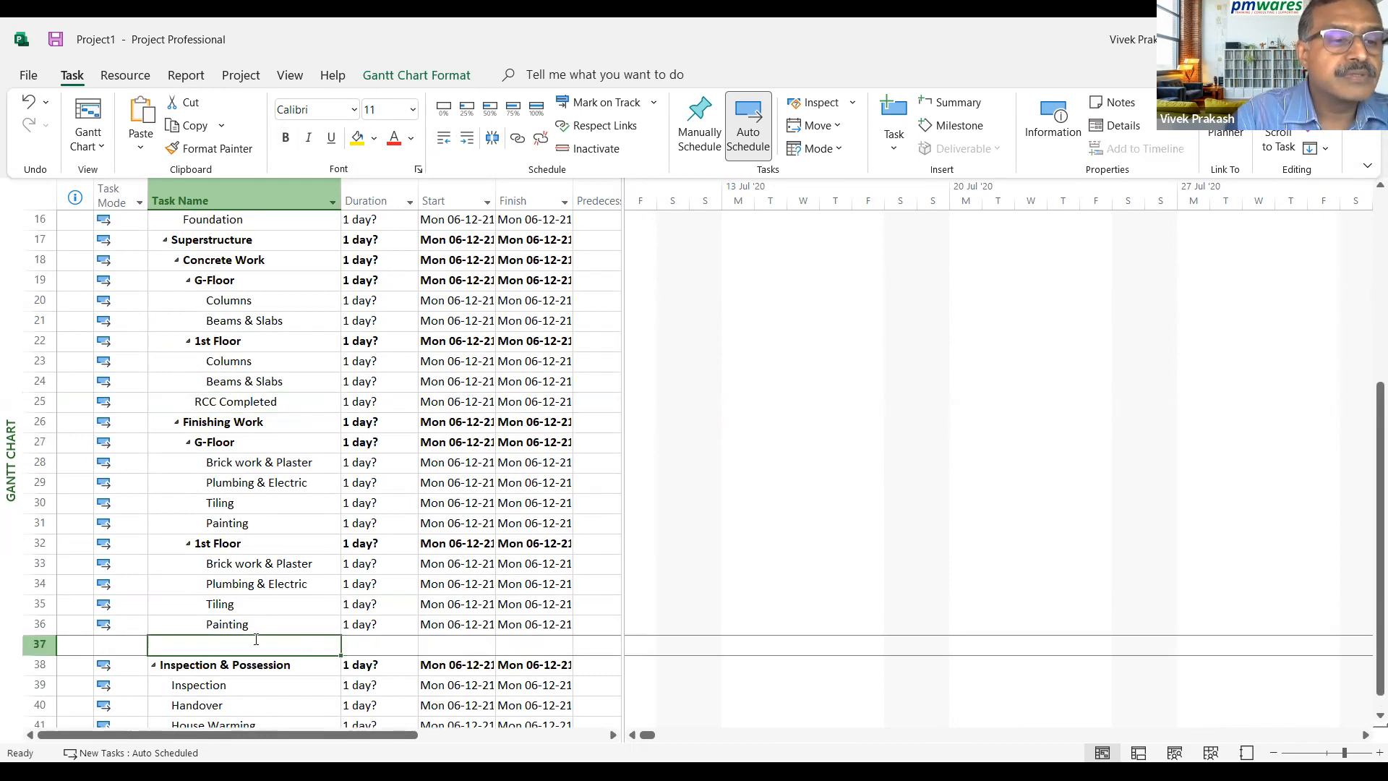
text(Ready for inspection)
key(Return)
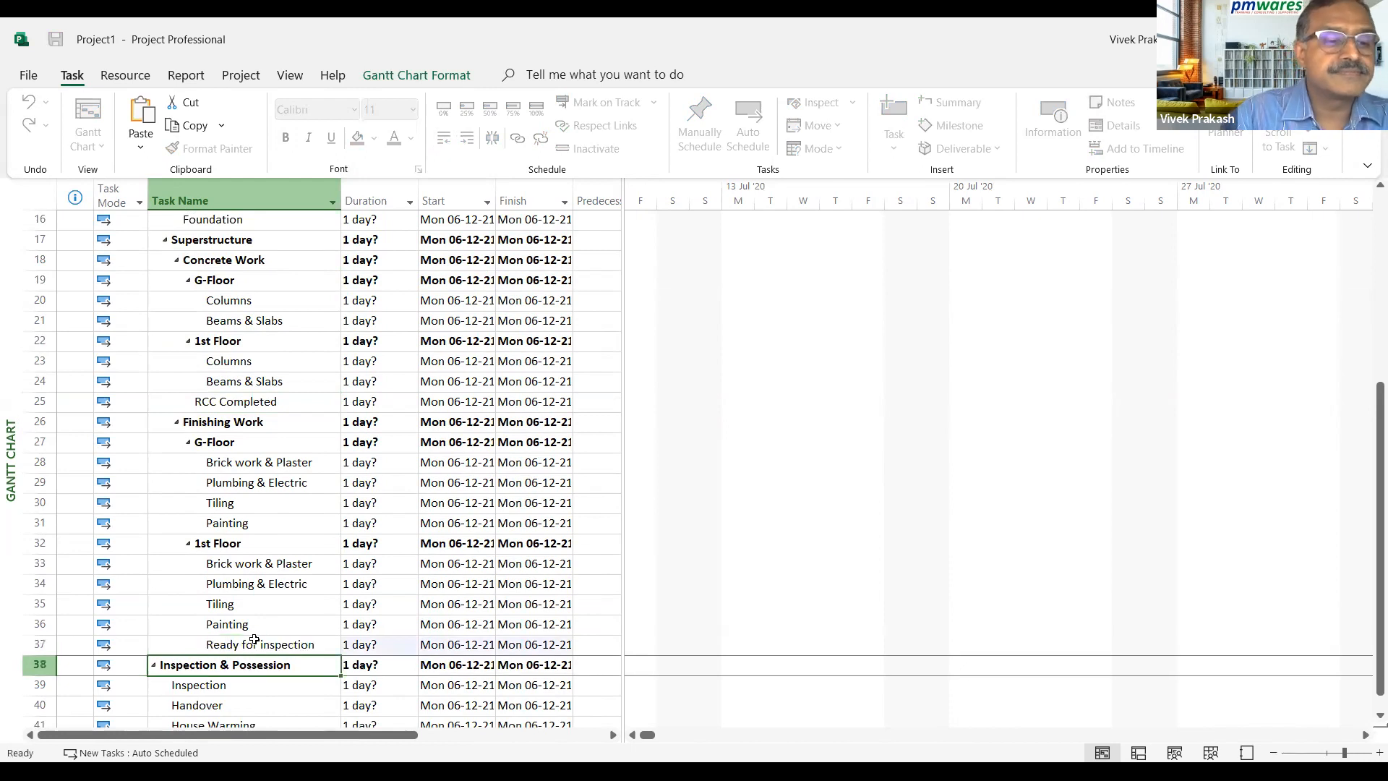
key(Up)
click(447, 138)
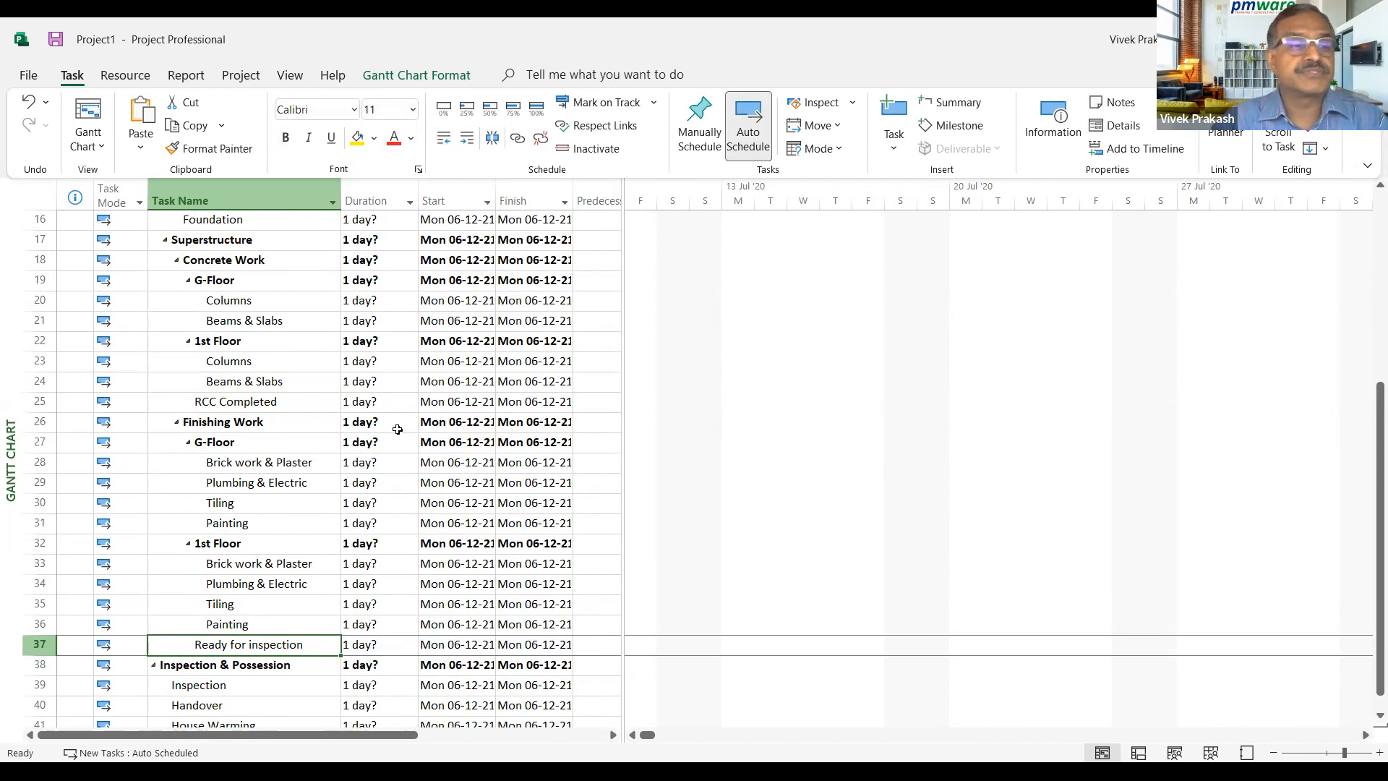
Check the end of the task list, then return to its start and collapse the ribbon to show more rows
scroll(358, 607, down, 1)
click(329, 667)
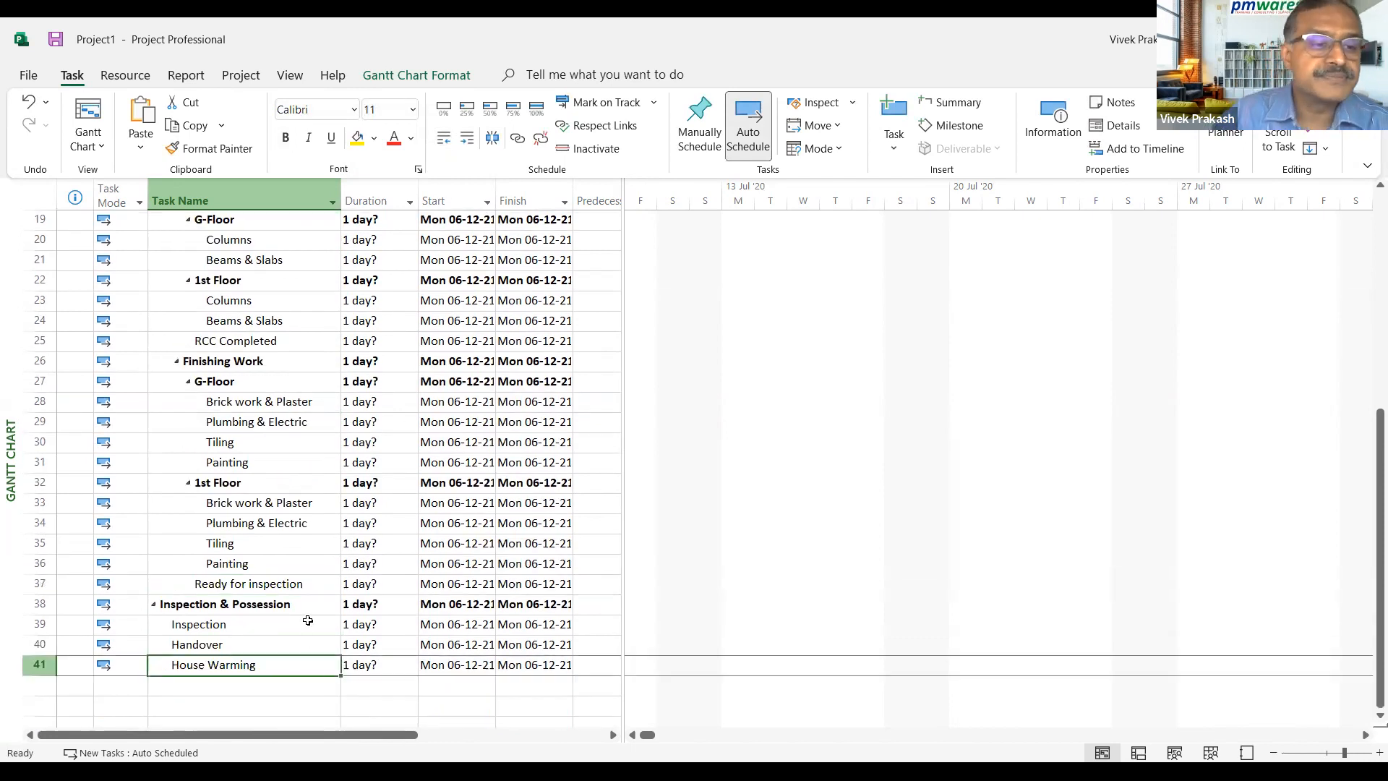
scroll(308, 620, up, 6)
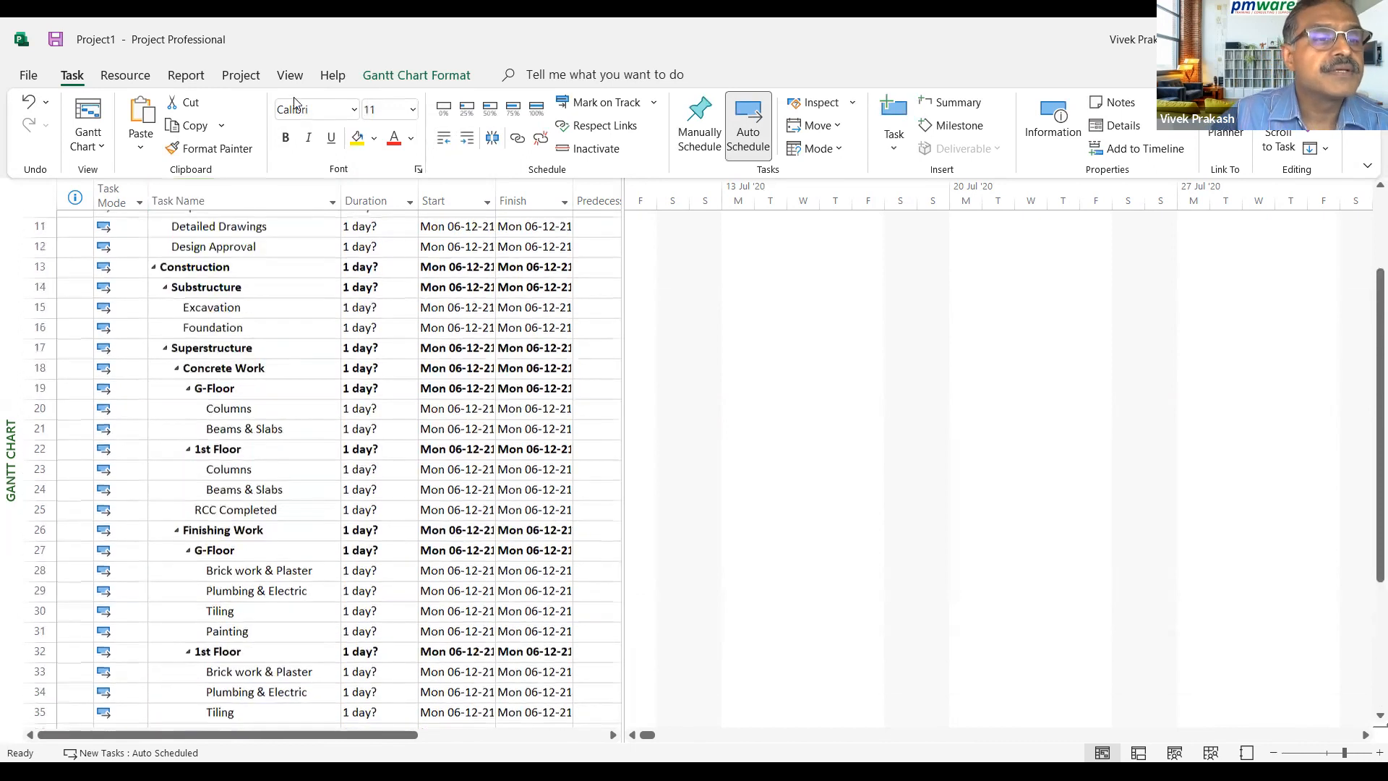
double_click(75, 73)
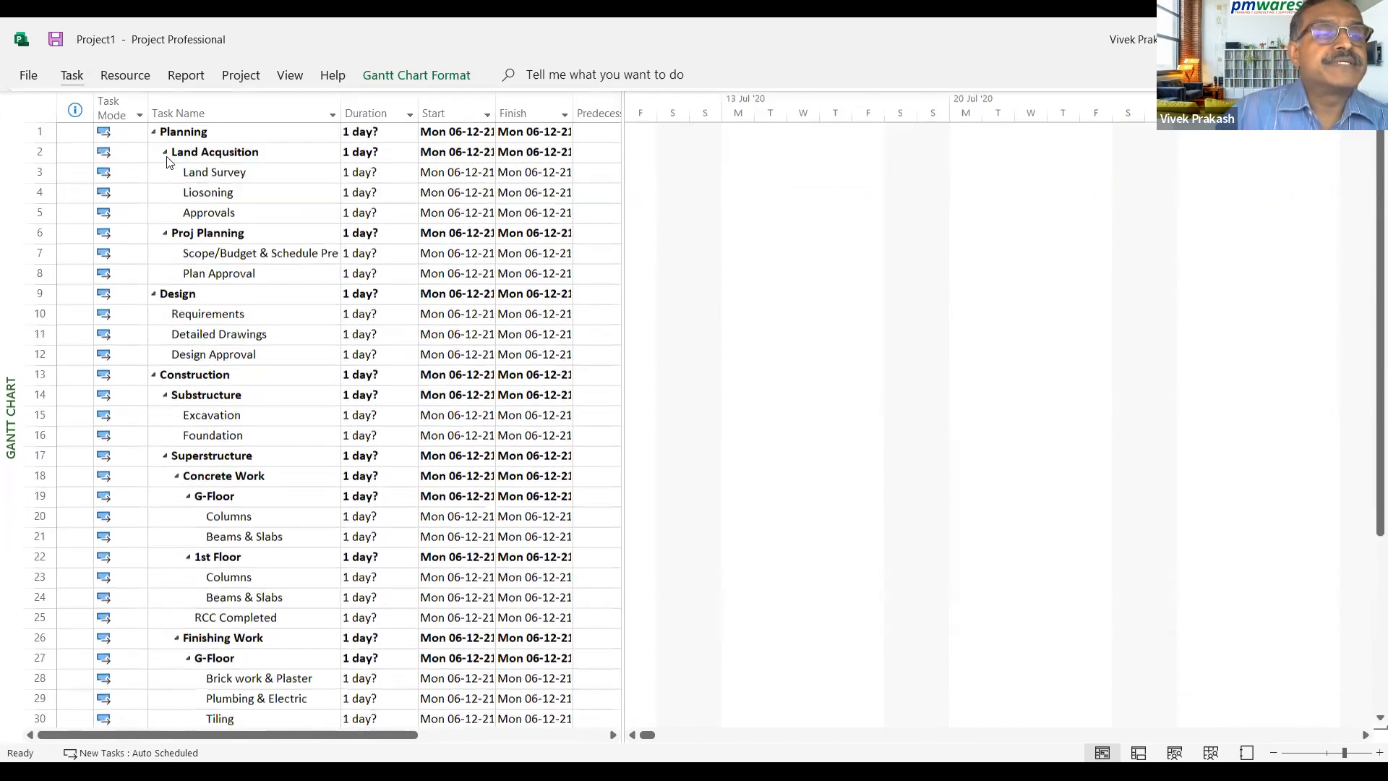